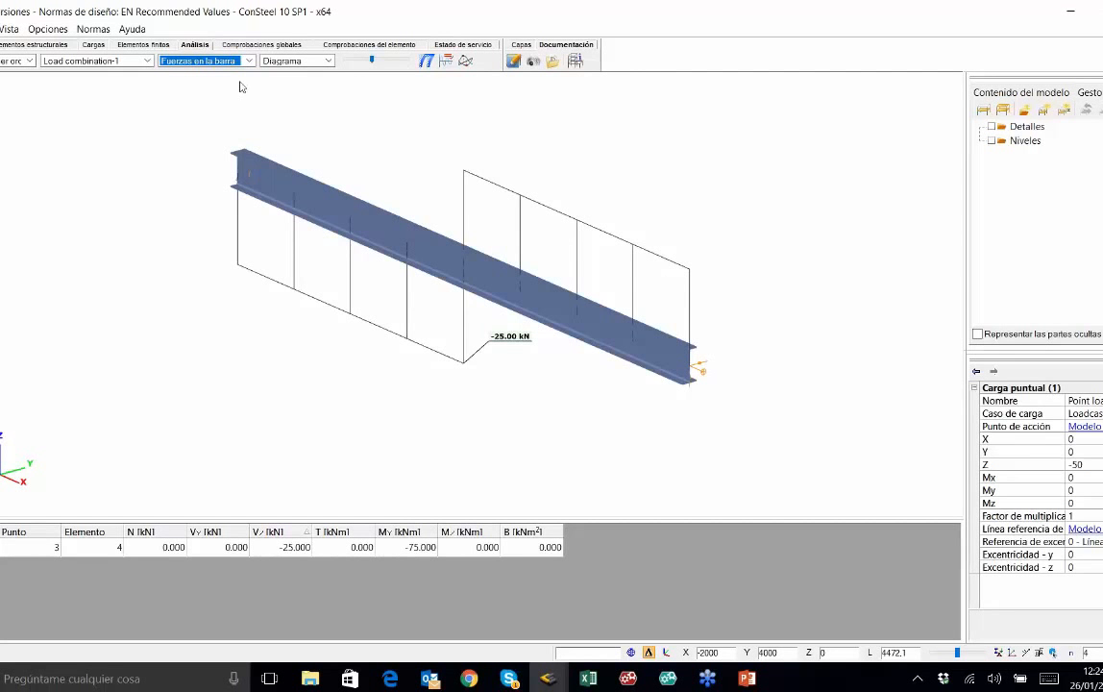
# Set the y eccentricity of the midspan -50 kN point load to 40.
pyautogui.click(41, 46)
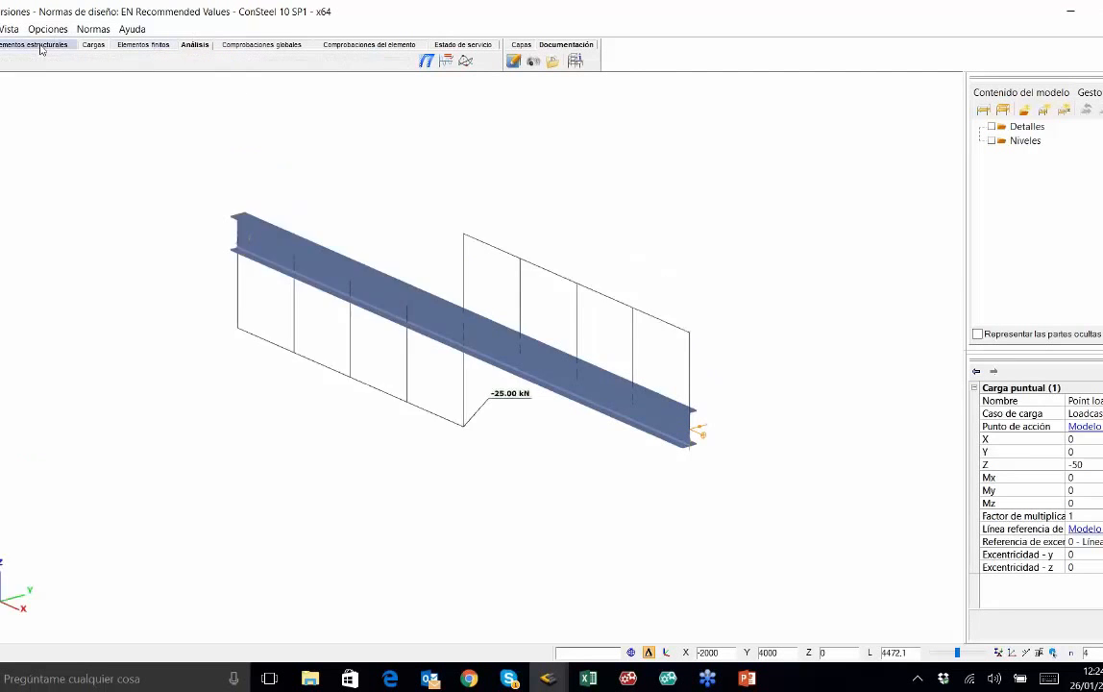
pyautogui.click(98, 46)
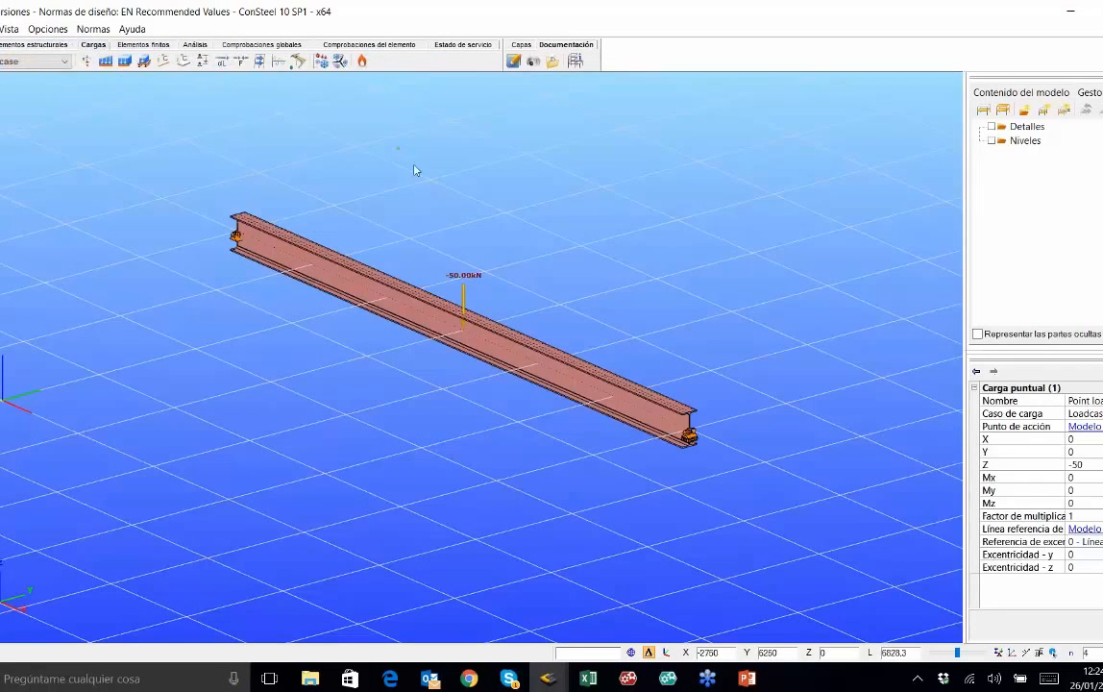
pyautogui.moveTo(492, 303); pyautogui.dragTo(488, 227, button='middle')
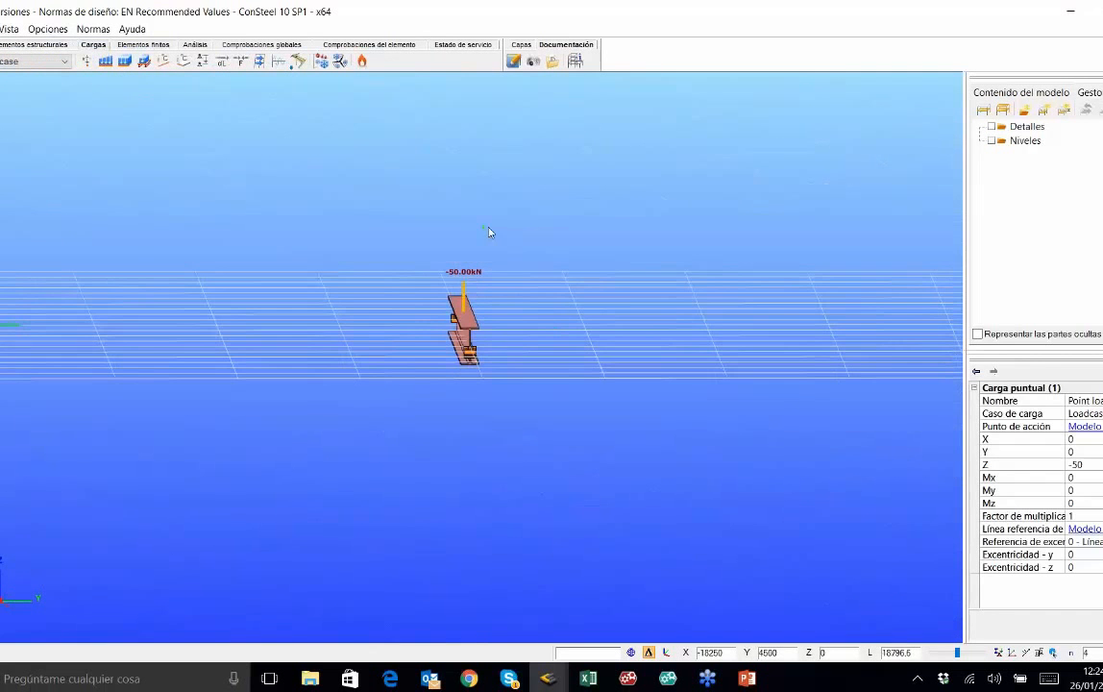
pyautogui.press('Escape')
pyautogui.scroll(4, 453, 309)
pyautogui.scroll(-1, 452, 309)
pyautogui.moveTo(454, 310); pyautogui.dragTo(471, 325, button='middle')
pyautogui.click(465, 323)
pyautogui.moveTo(431, 359); pyautogui.dragTo(438, 372, button='middle')
pyautogui.click(1084, 554)
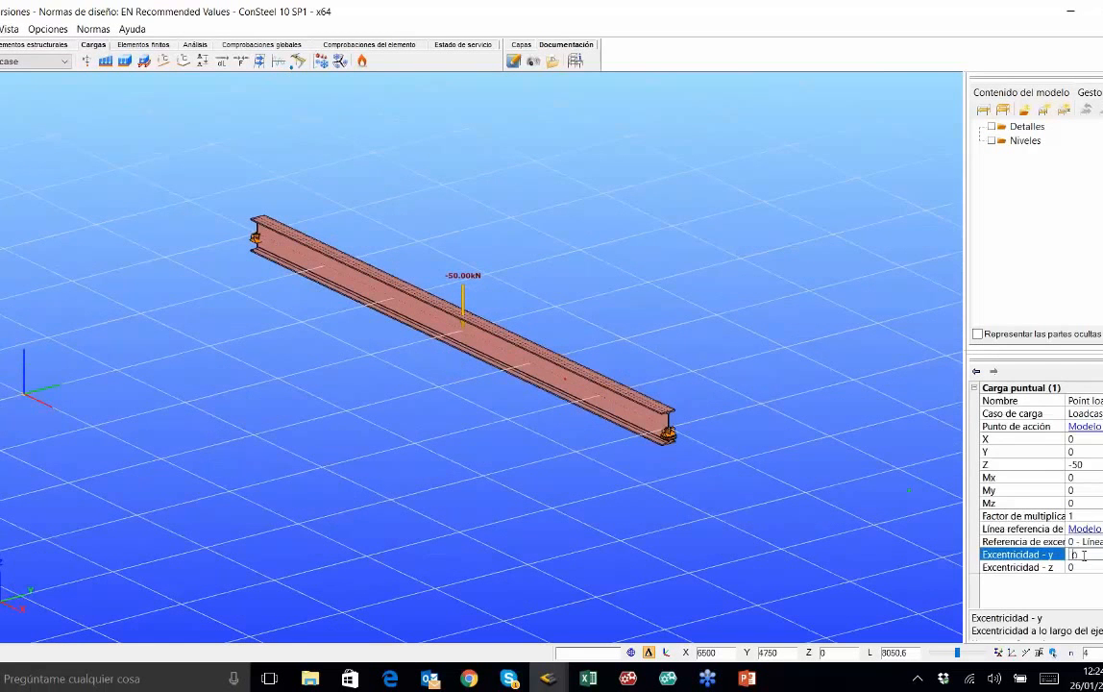
pyautogui.write('40')
pyautogui.press('Return')
# Recalculate the beam model with the elastic analysis for the eccentric load.
pyautogui.moveTo(534, 350); pyautogui.dragTo(476, 323, button='middle')
pyautogui.scroll(4, 463, 330)
pyautogui.scroll(-5, 497, 339)
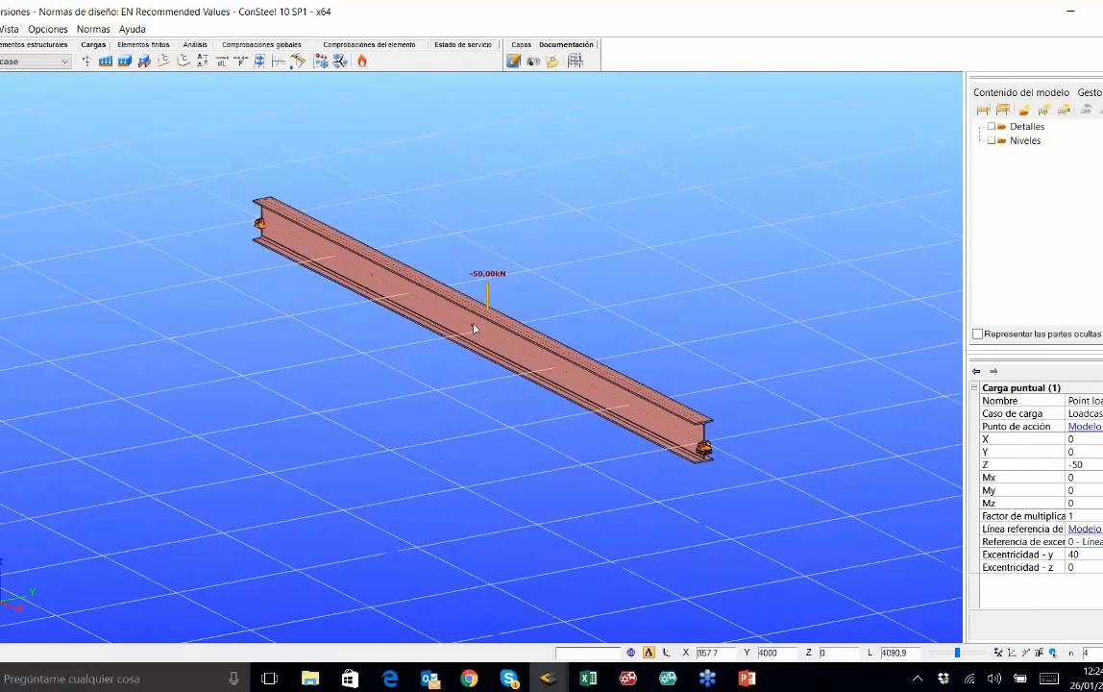
pyautogui.click(190, 46)
pyautogui.click(4, 60)
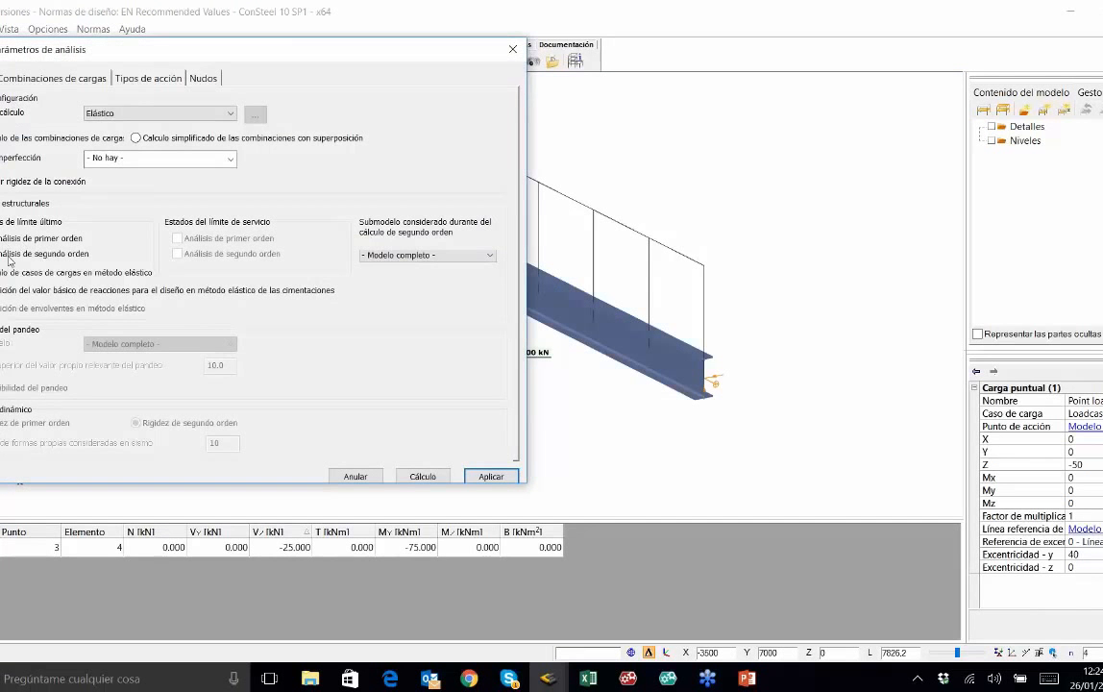
pyautogui.click(421, 476)
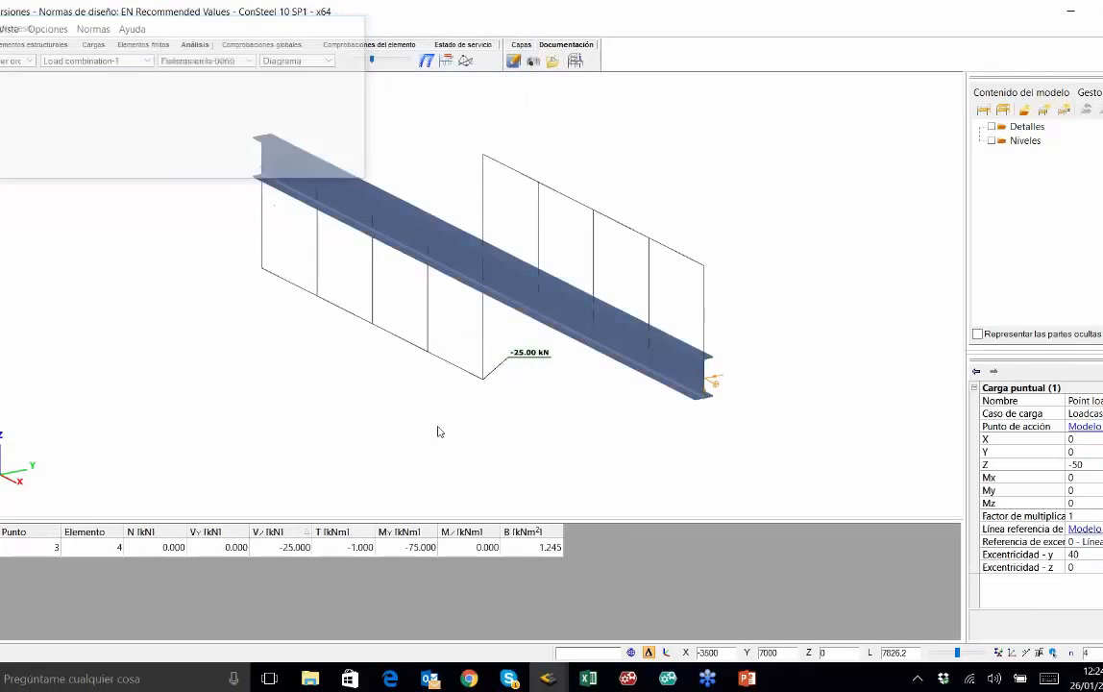
# Display the first-order My bending moment diagram and the T torsion diagram of the beam.
pyautogui.click(248, 63)
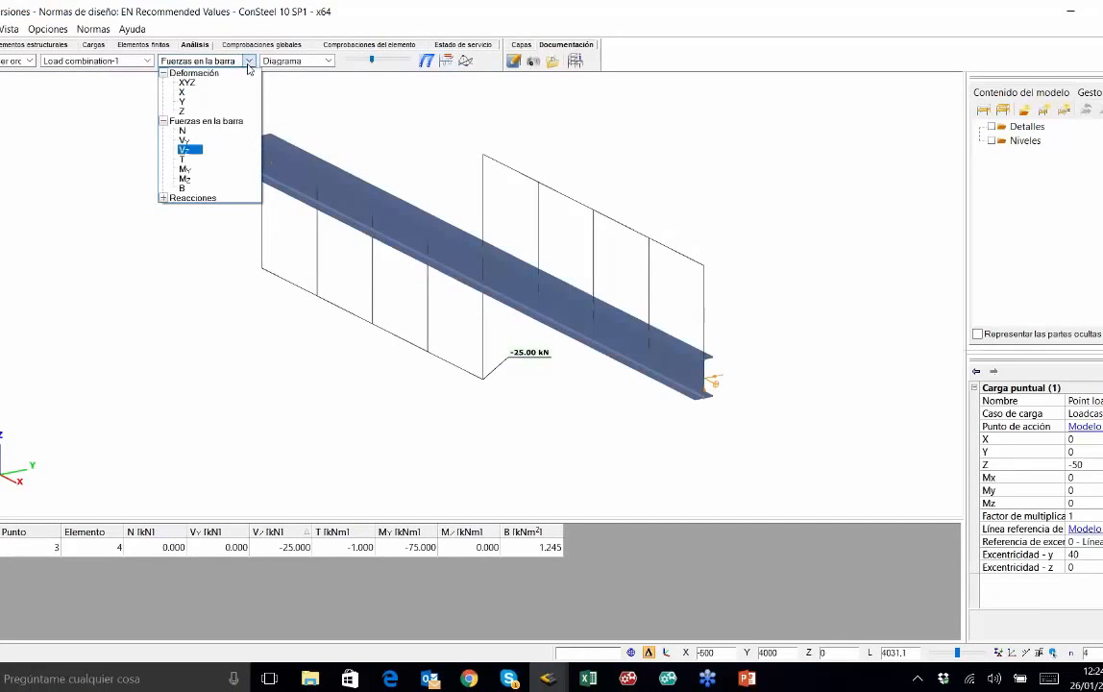
pyautogui.click(187, 169)
pyautogui.click(222, 63)
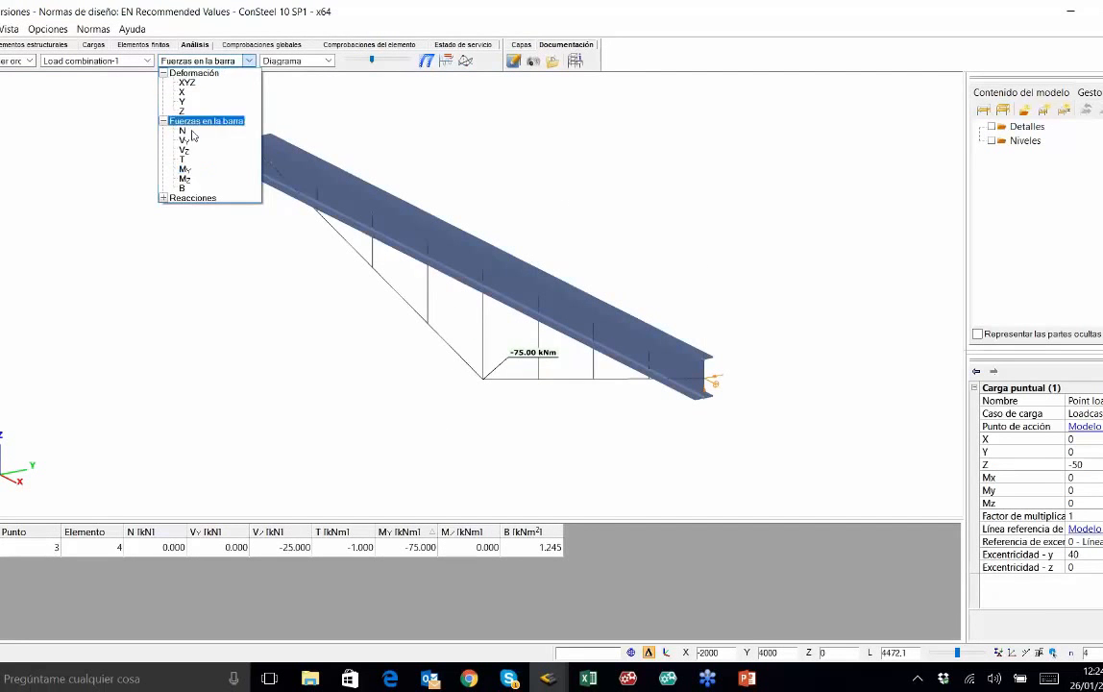
pyautogui.click(188, 159)
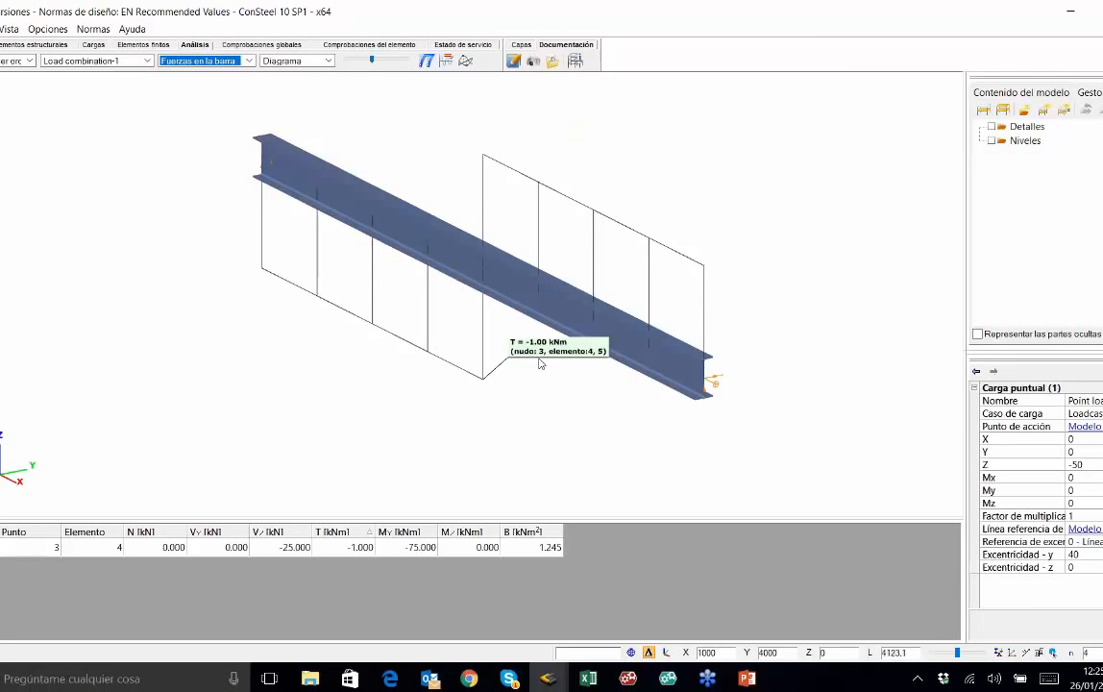
# Display the first-order bimoment B diagram and examine its distribution along the beam.
pyautogui.click(249, 60)
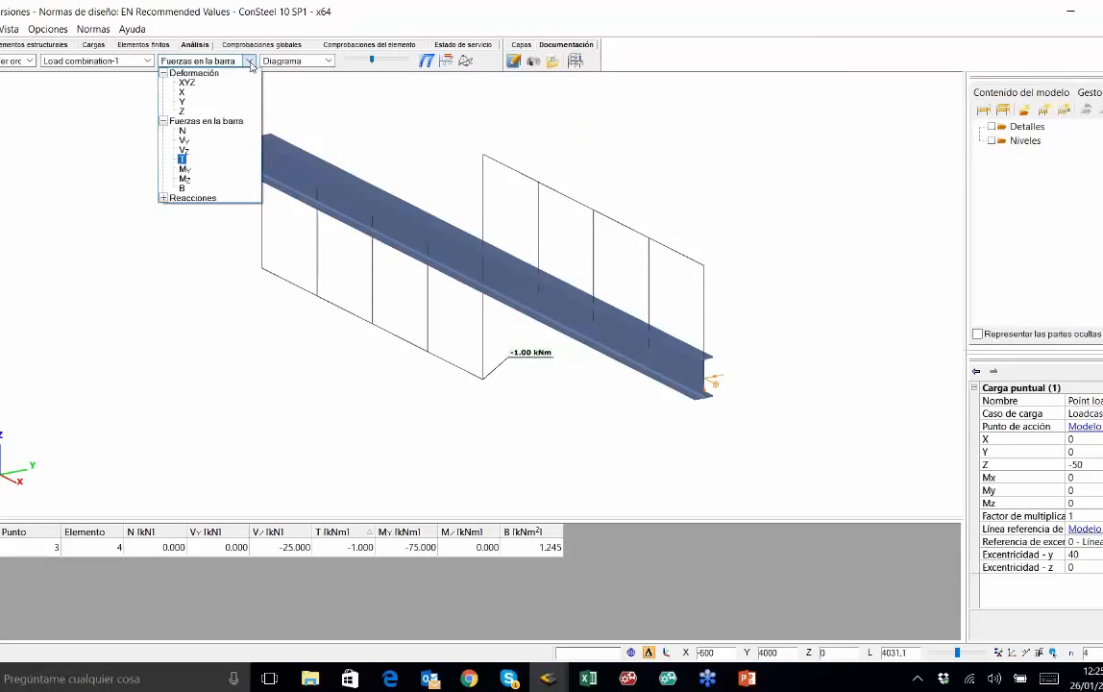
pyautogui.click(185, 189)
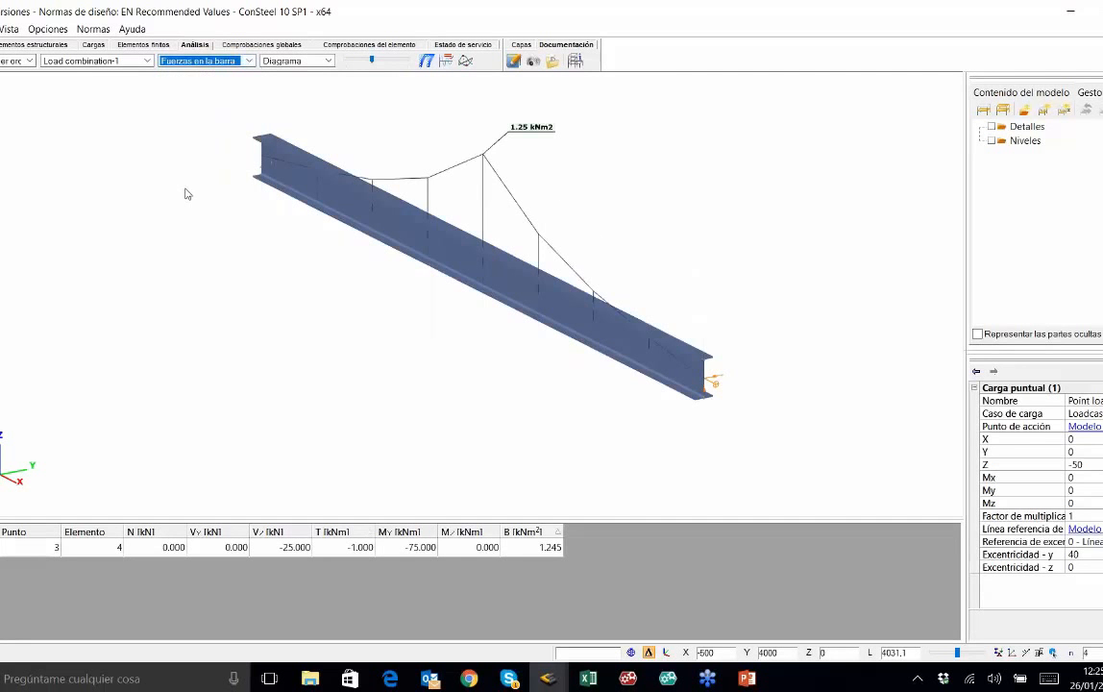
pyautogui.moveTo(692, 153); pyautogui.dragTo(662, 233, button='middle')
pyautogui.scroll(2, 512, 224)
pyautogui.scroll(-3, 505, 209)
pyautogui.moveTo(529, 207); pyautogui.dragTo(401, 220, button='middle')
pyautogui.scroll(2, 423, 212)
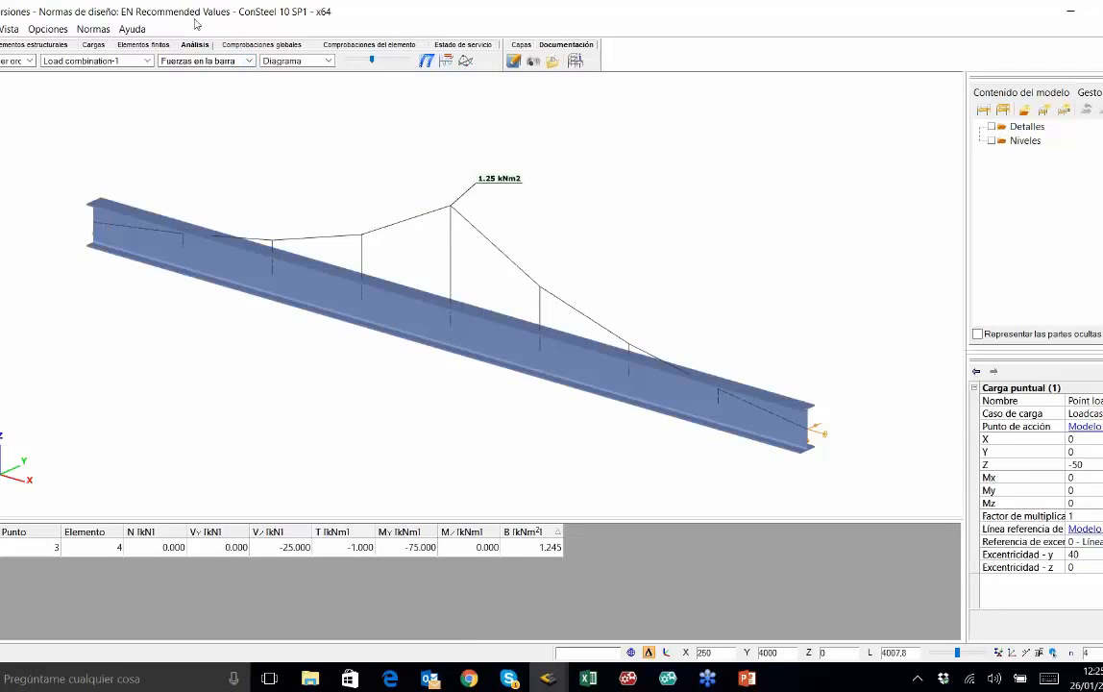
pyautogui.moveTo(192, 132); pyautogui.dragTo(273, 199, button='middle')
pyautogui.scroll(-2, 273, 199)
pyautogui.moveTo(557, 320); pyautogui.dragTo(385, 235, button='middle')
pyautogui.moveTo(303, 178); pyautogui.dragTo(399, 249, button='middle')
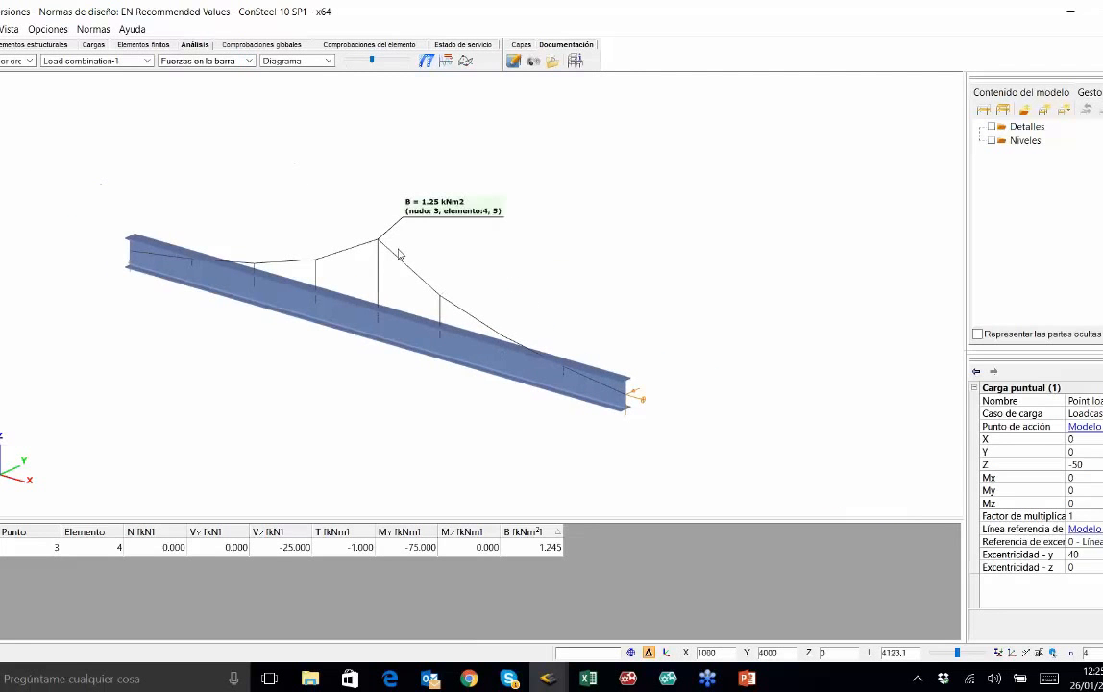
pyautogui.click(249, 61)
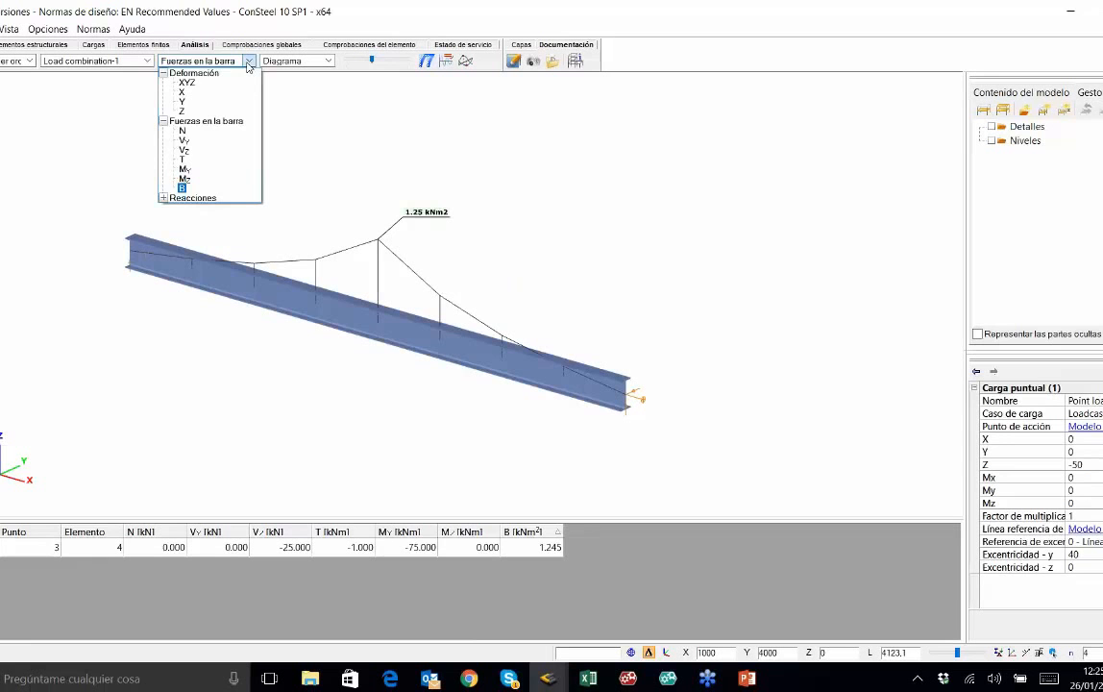
pyautogui.click(81, 109)
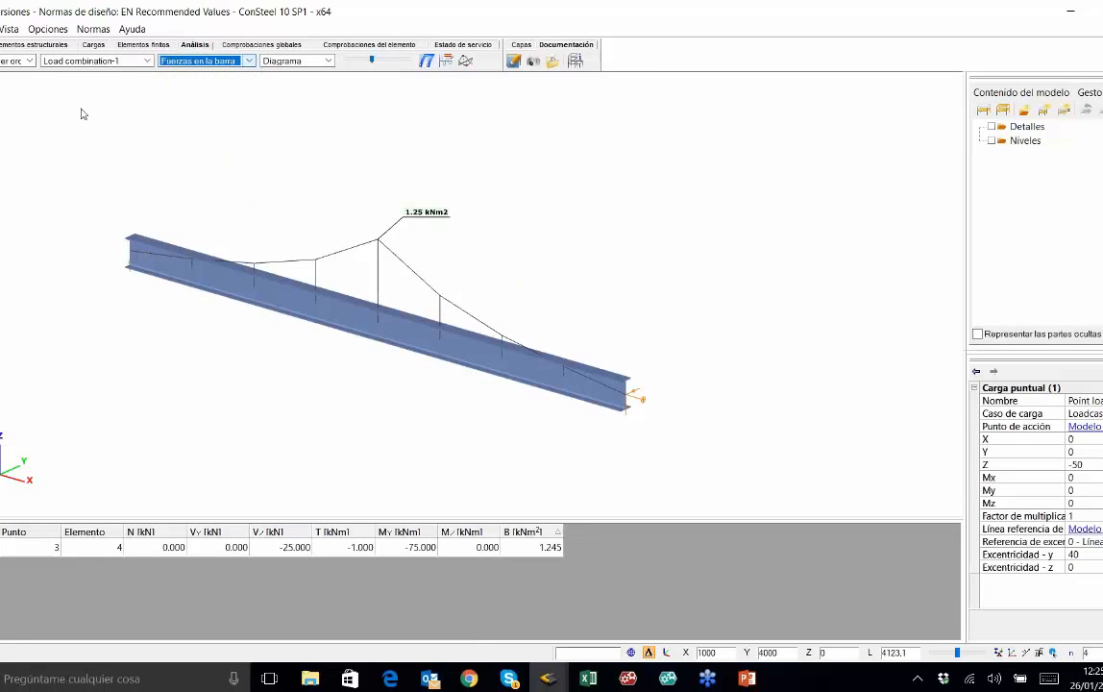
pyautogui.click(29, 63)
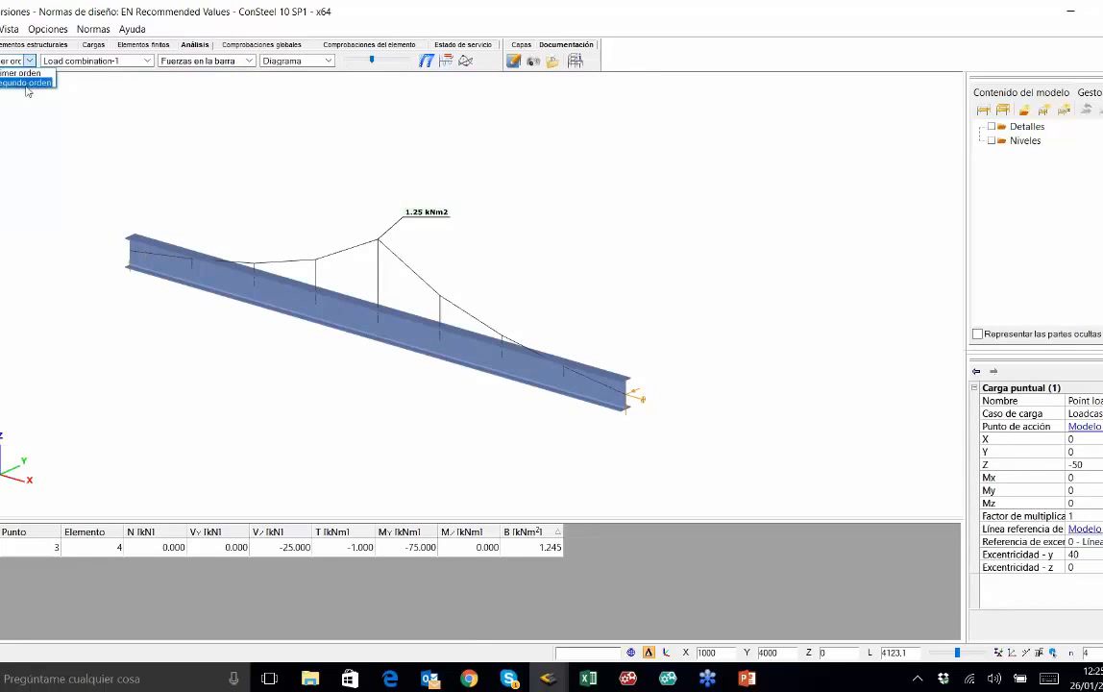
pyautogui.click(51, 139)
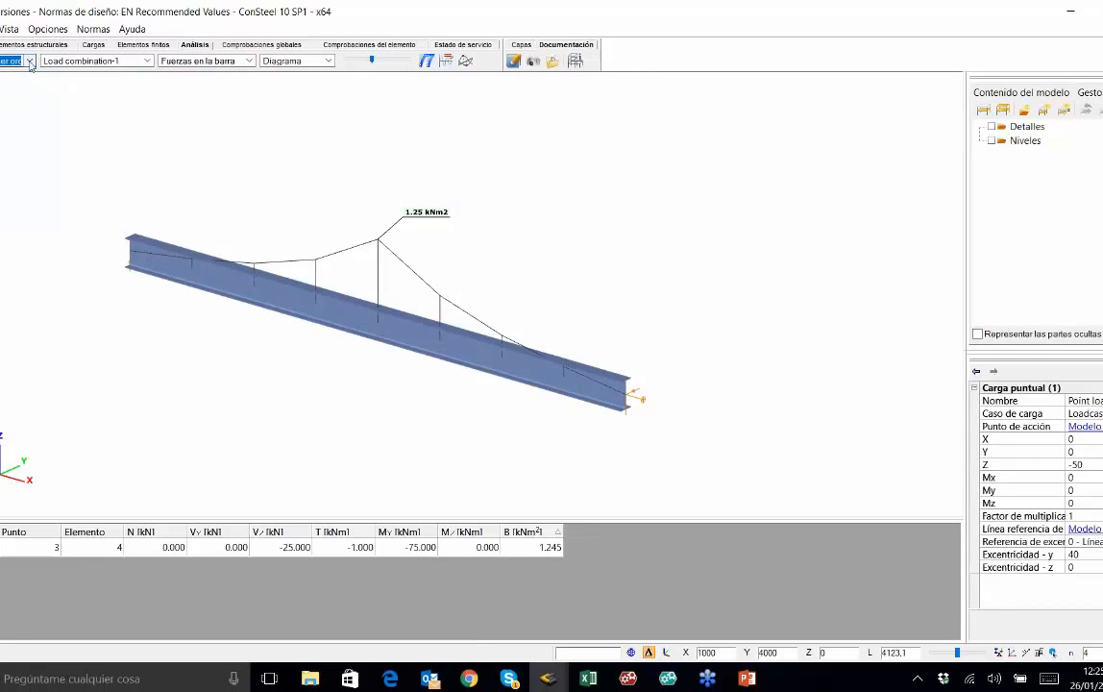
pyautogui.click(250, 62)
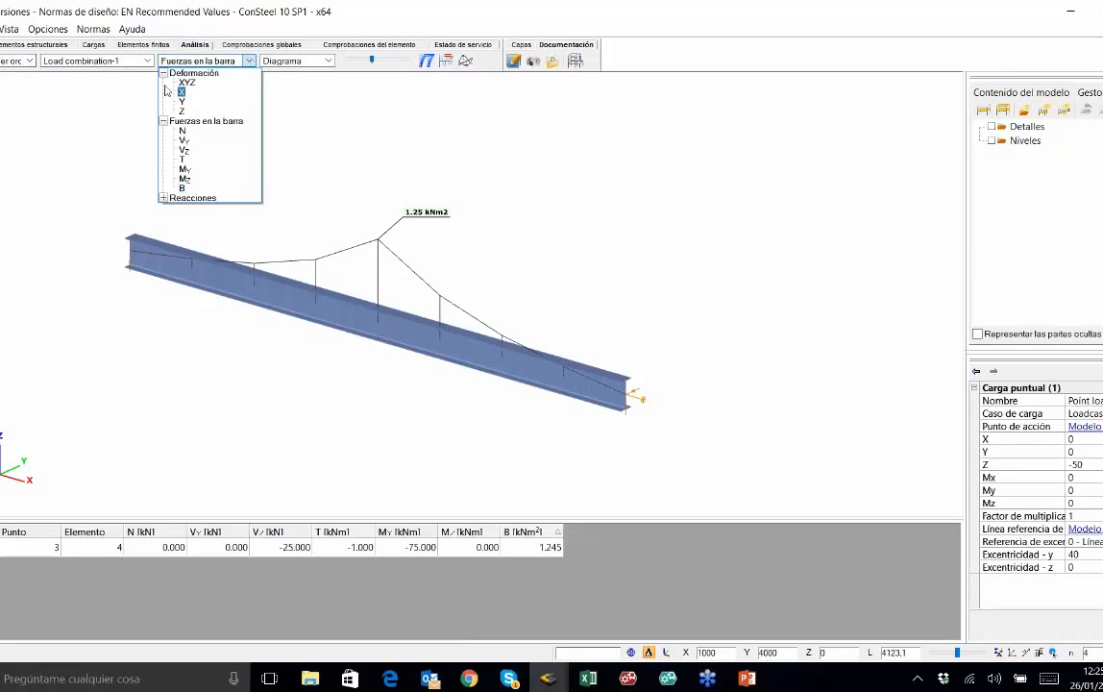
pyautogui.click(31, 62)
pyautogui.click(31, 63)
# Display the first-order My and Mz bending moment diagrams and examine the beam for lateral bending.
pyautogui.click(191, 64)
pyautogui.click(191, 63)
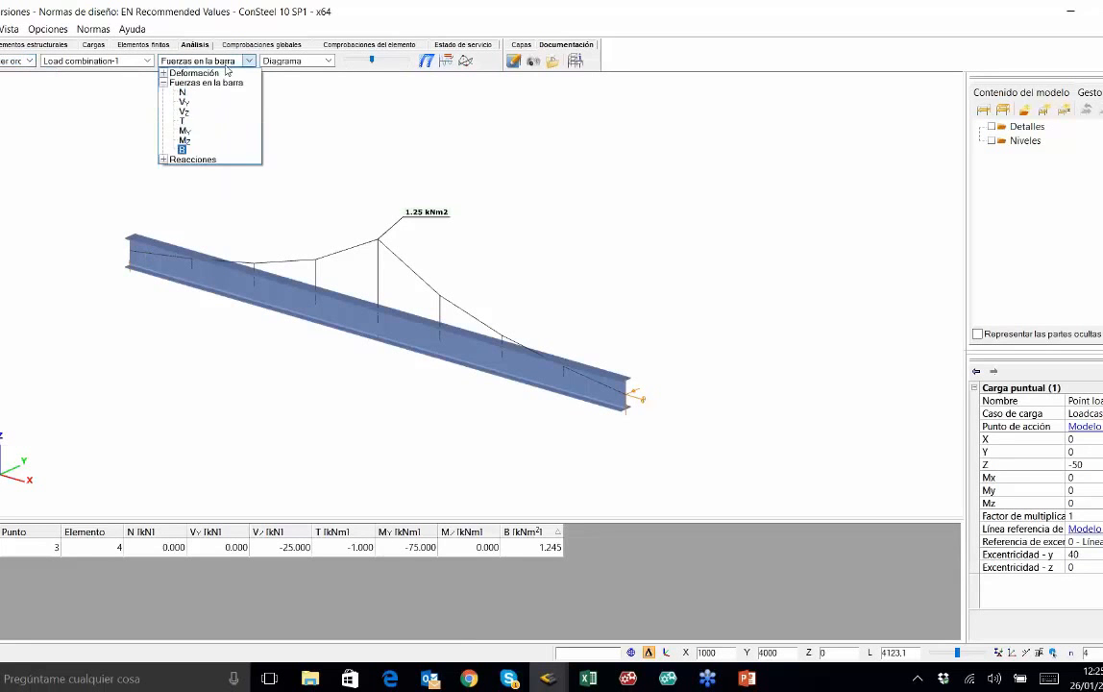
pyautogui.click(192, 129)
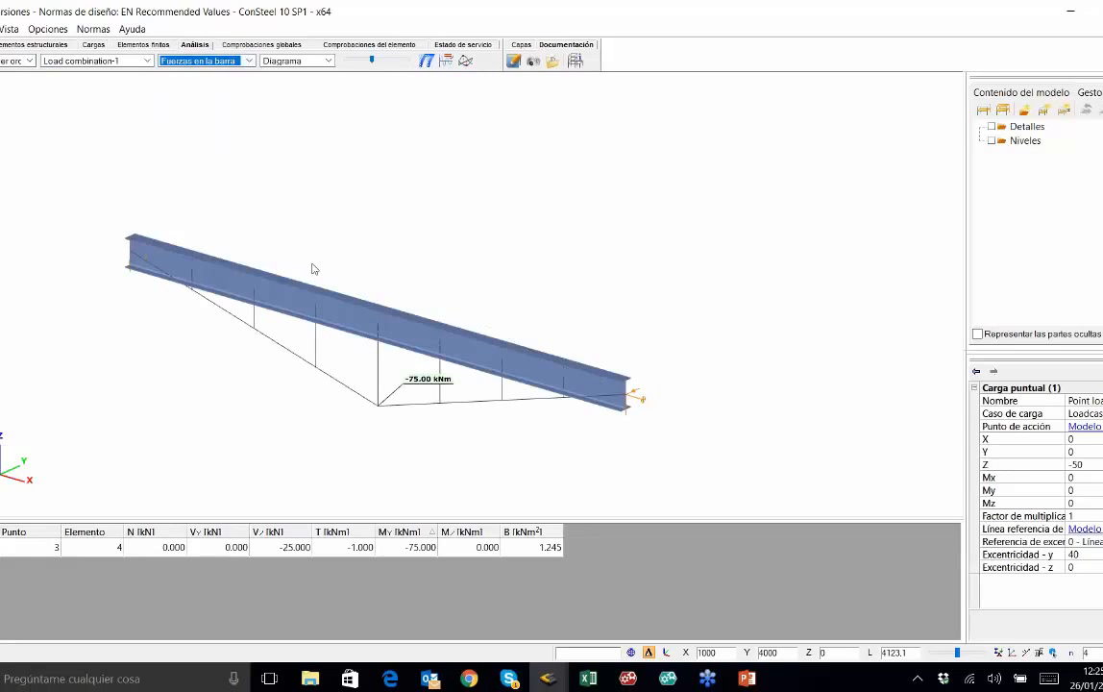
pyautogui.click(223, 61)
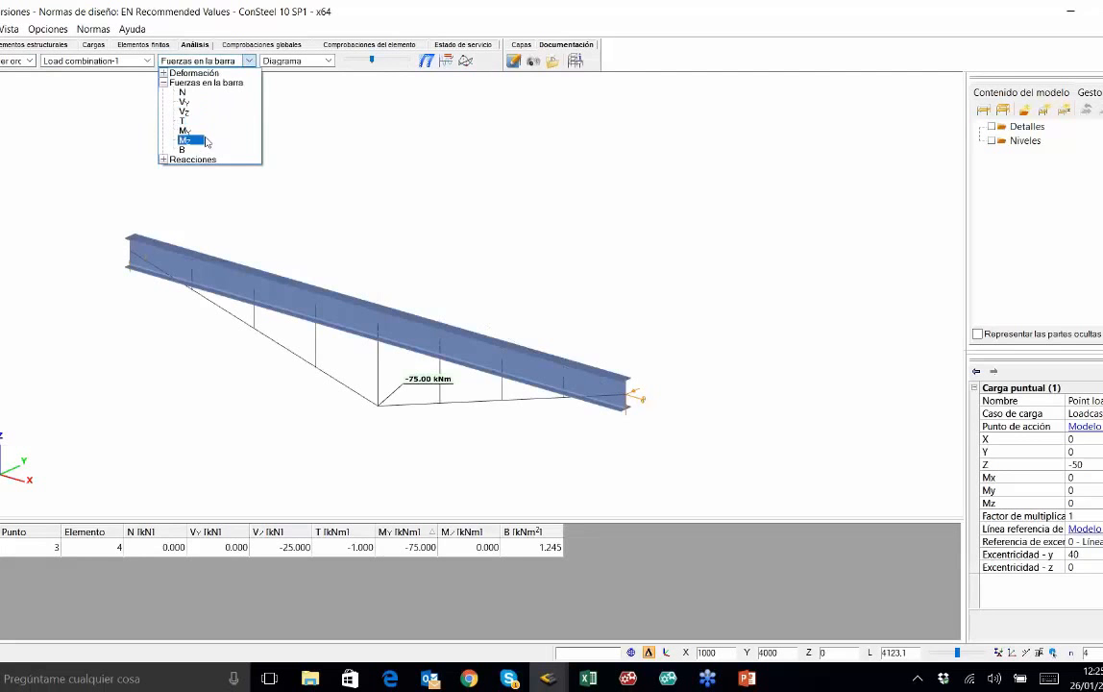
pyautogui.click(192, 140)
pyautogui.moveTo(354, 251); pyautogui.dragTo(297, 236, button='middle')
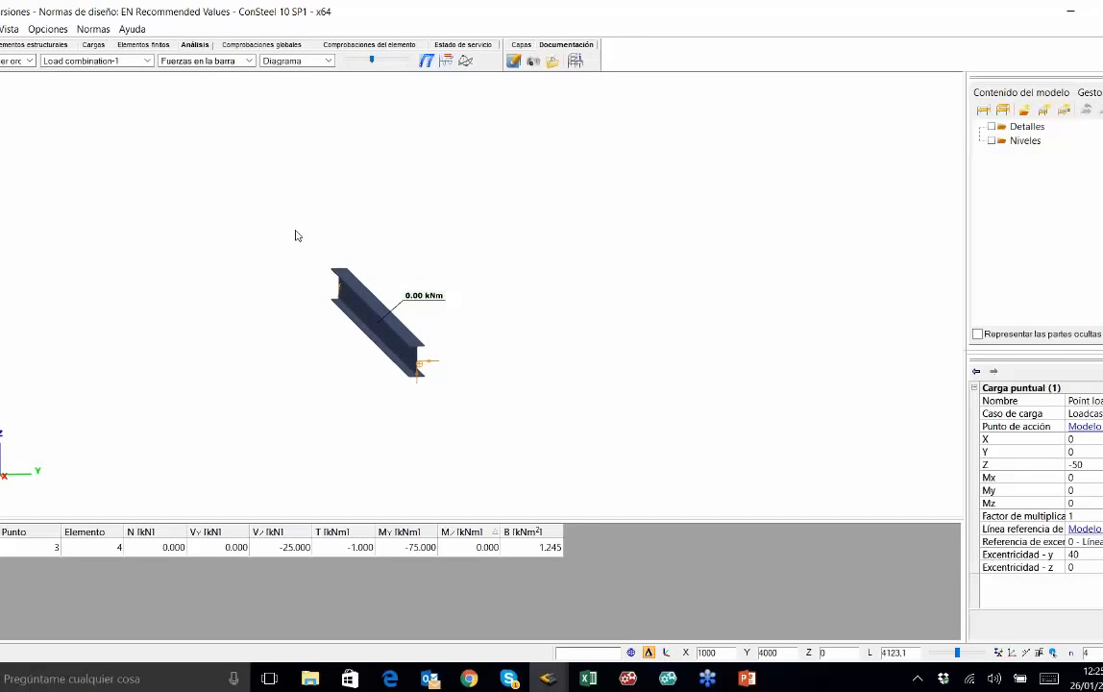
# Switch the results to second-order analysis and examine the Mz moment diagram around midspan.
pyautogui.click(30, 61)
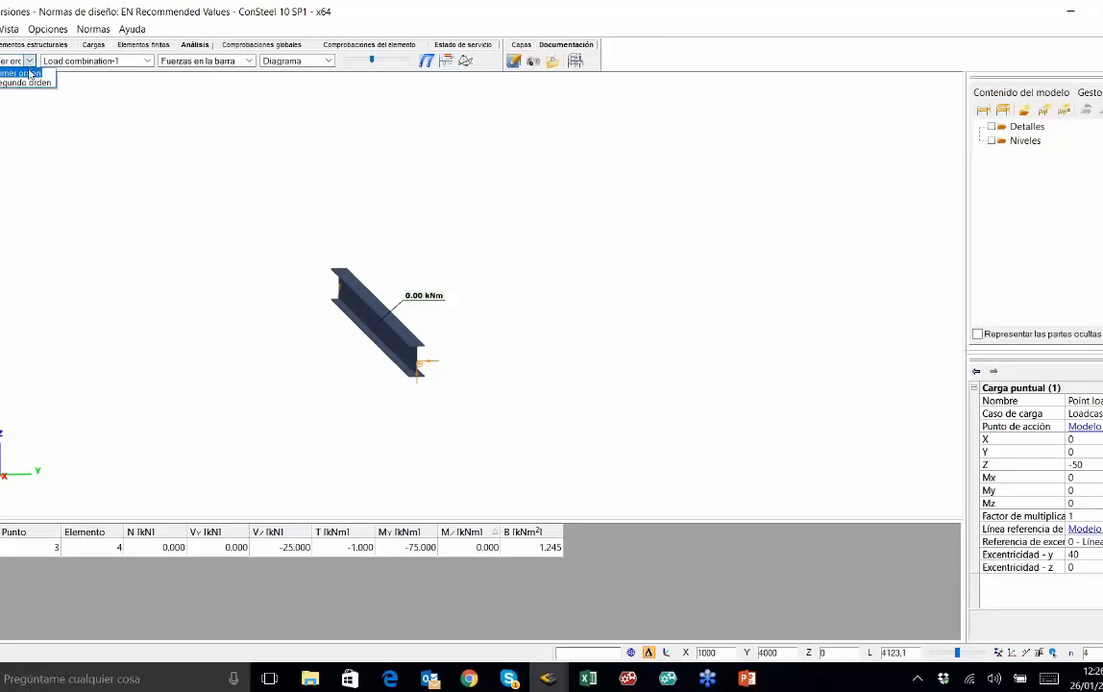
pyautogui.click(30, 82)
pyautogui.moveTo(209, 222); pyautogui.dragTo(262, 244, button='middle')
pyautogui.moveTo(400, 301); pyautogui.dragTo(349, 306, button='middle')
pyautogui.moveTo(343, 289)
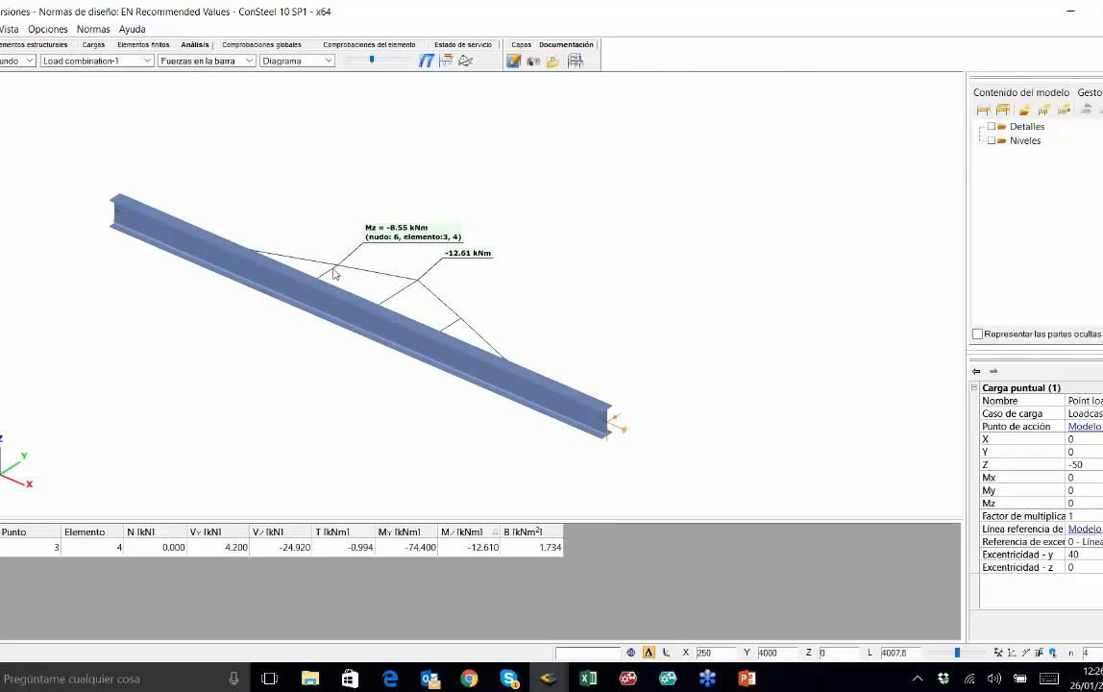
# Display the second-order XYZ deformation of the beam.
pyautogui.click(211, 60)
pyautogui.click(163, 83)
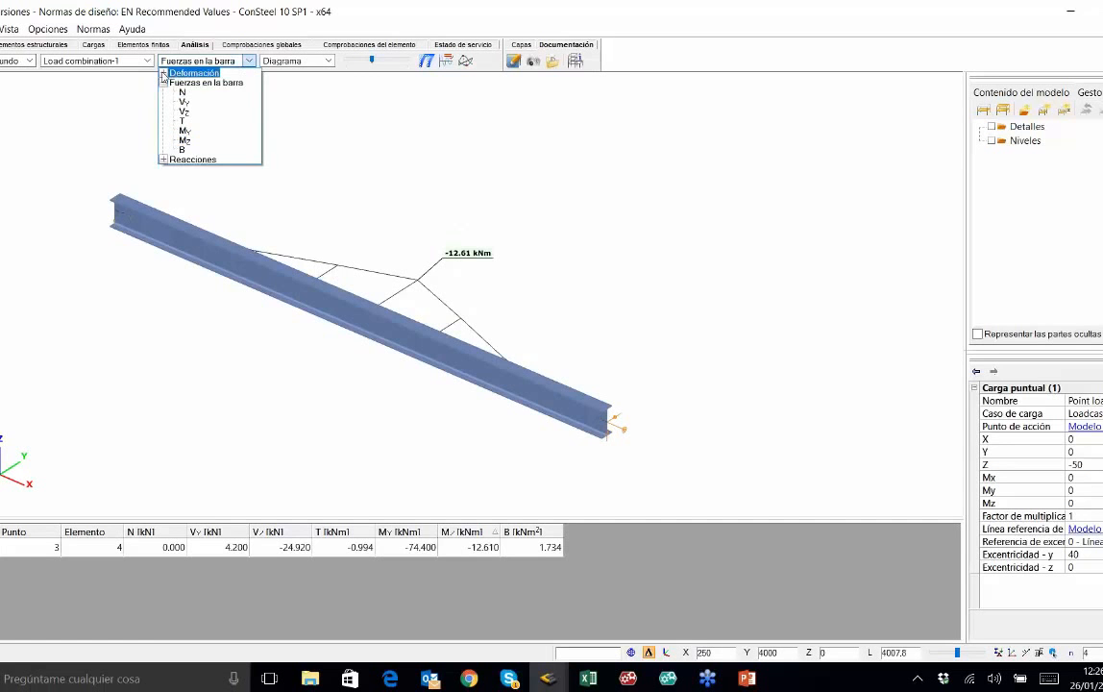
pyautogui.click(163, 73)
pyautogui.click(183, 82)
pyautogui.moveTo(453, 260); pyautogui.dragTo(415, 236, button='middle')
pyautogui.scroll(3, 387, 326)
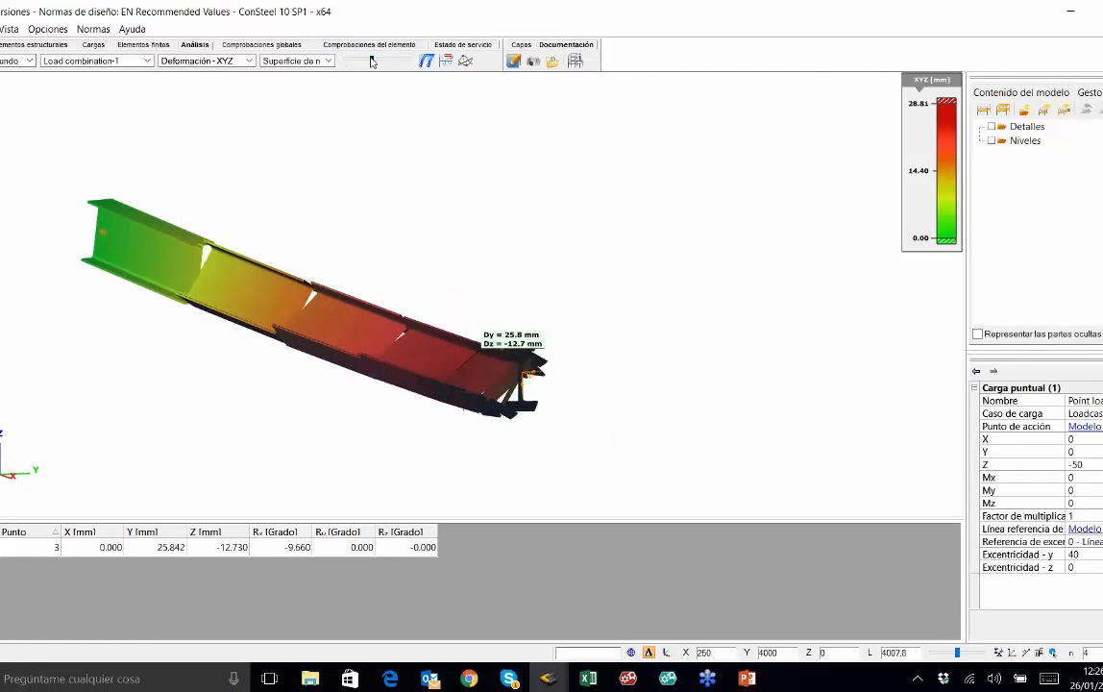
# Reduce the display scale of the deformed shape and examine the beam's lateral displacement and twist.
pyautogui.moveTo(373, 61)
pyautogui.mouseDown()
pyautogui.moveTo(345, 65)
pyautogui.moveTo(356, 70)
pyautogui.mouseUp()
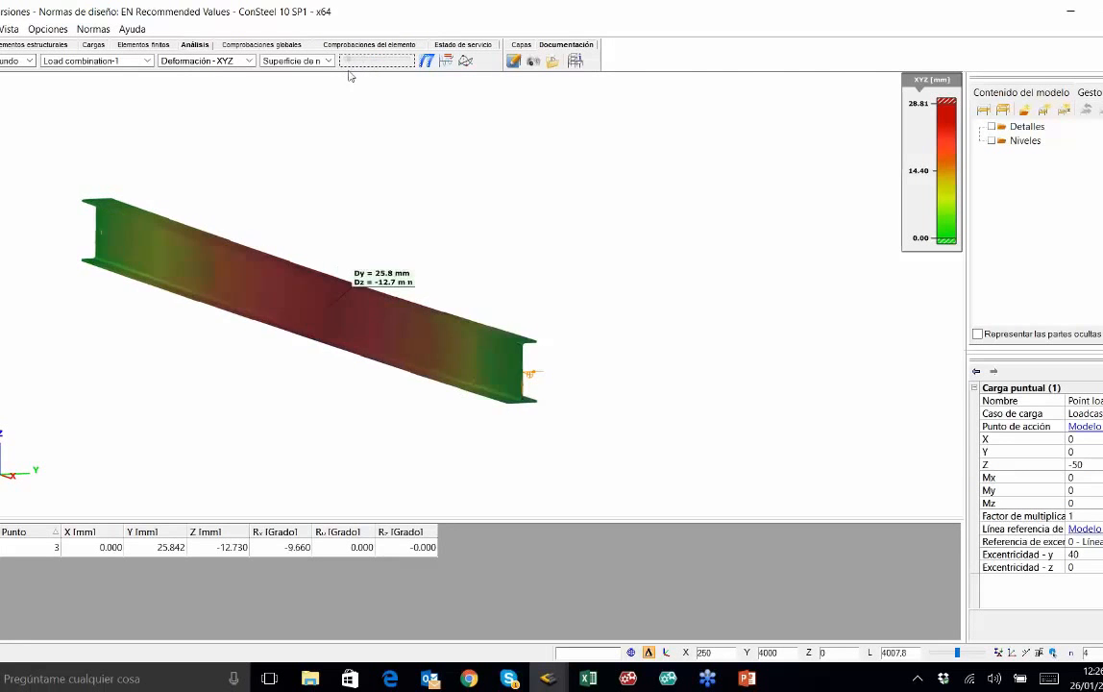
pyautogui.moveTo(348, 293)
pyautogui.keyDown('alt'); pyautogui.mouseDown(button='middle')
pyautogui.moveTo(335, 276)
pyautogui.moveTo(341, 306)
pyautogui.moveTo(338, 286)
pyautogui.mouseUp(button='middle'); pyautogui.keyUp('alt')
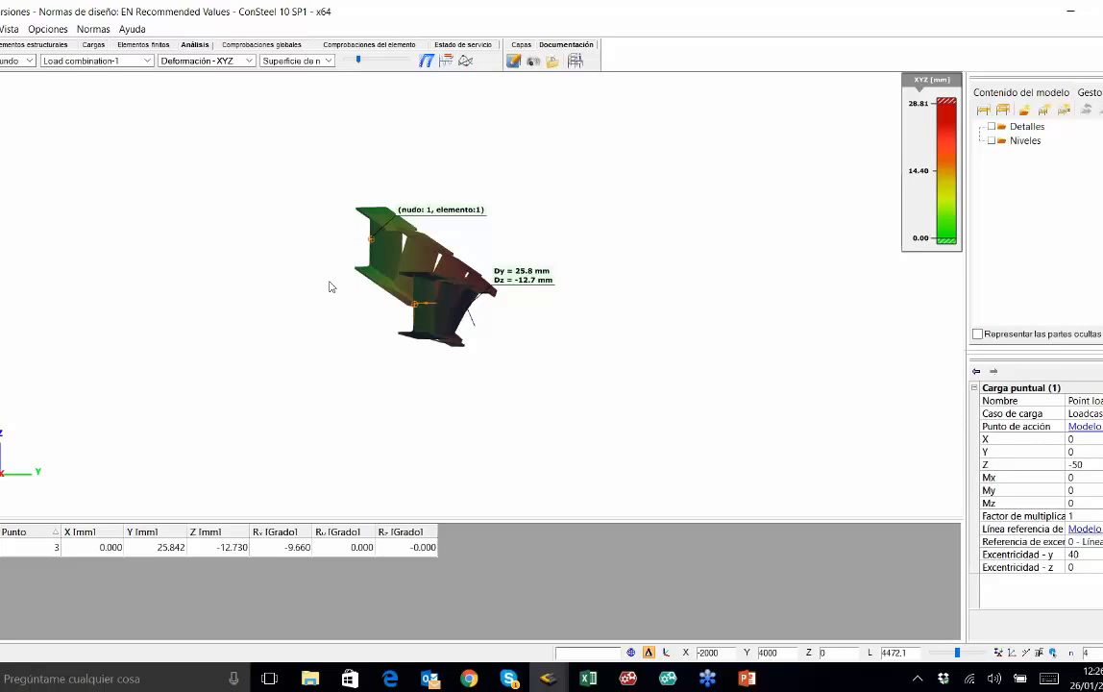
pyautogui.keyDown('alt'); pyautogui.moveTo(298, 312); pyautogui.dragTo(406, 316, button='middle'); pyautogui.keyUp('alt')
pyautogui.scroll(-3, 347, 341)
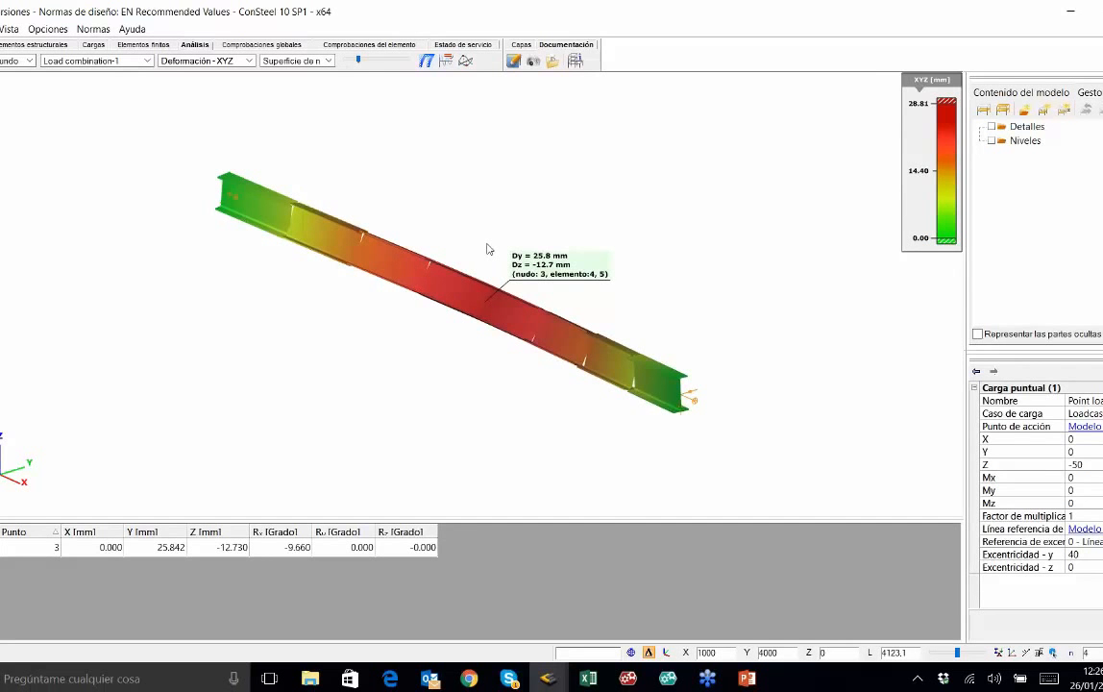
# Run the first-order EN 1993-1-1 6.2 cross-section check for Load combination-1 and open the section analysis of the midspan element.
pyautogui.click(256, 47)
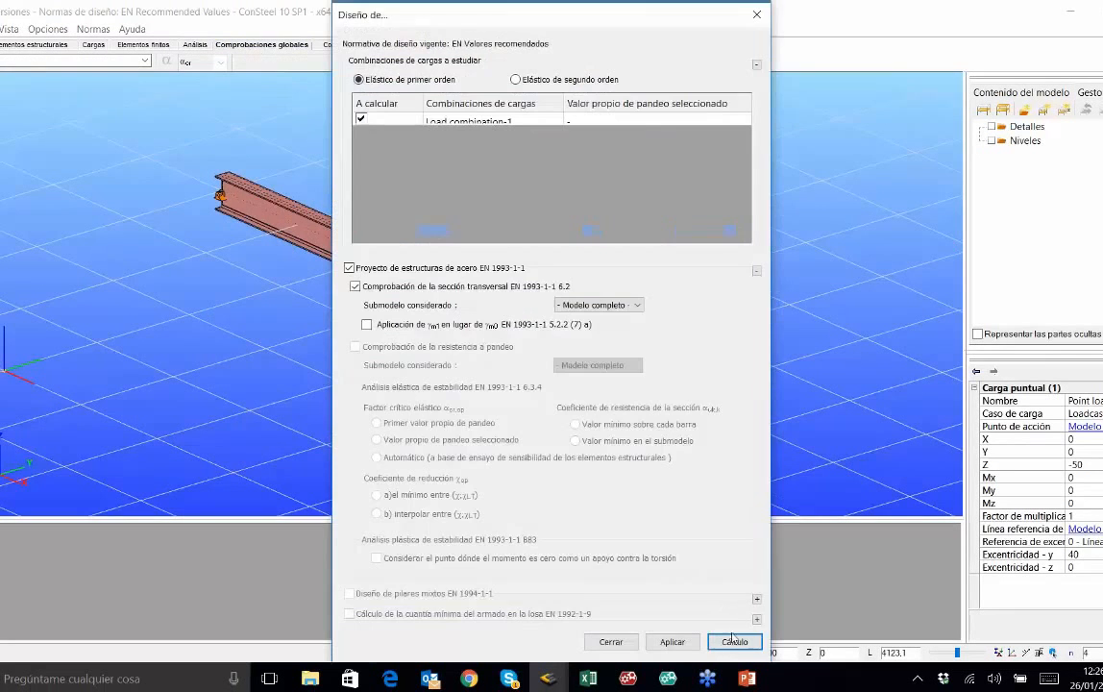
pyautogui.click(733, 640)
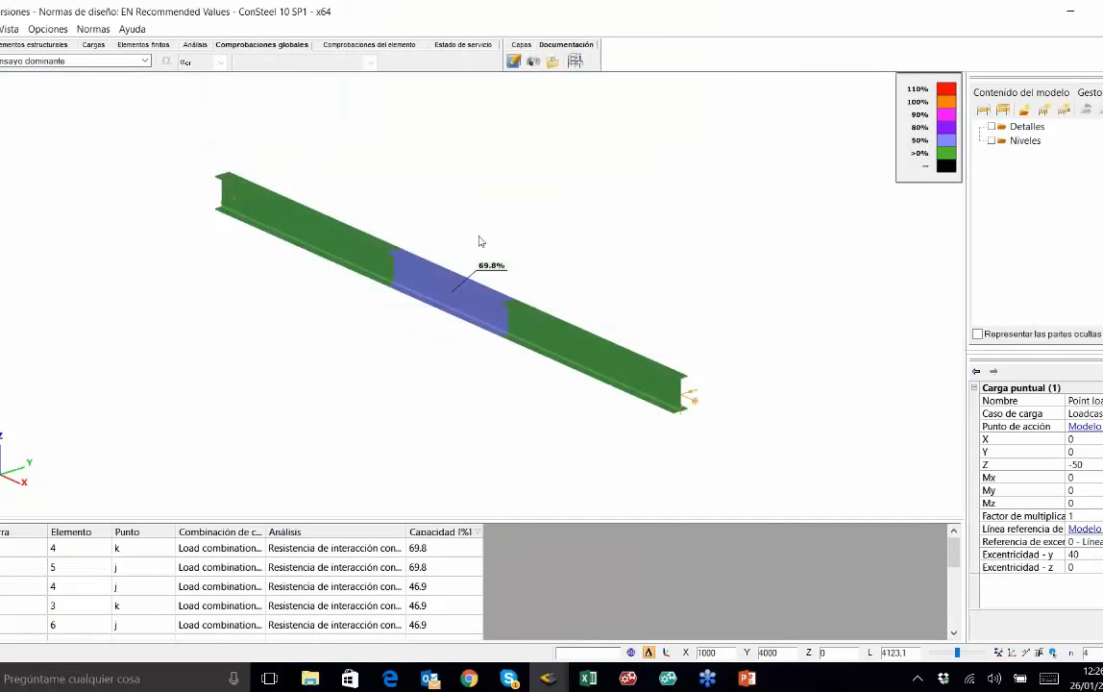
pyautogui.click(453, 295)
pyautogui.rightClick(453, 295)
pyautogui.click(500, 341)
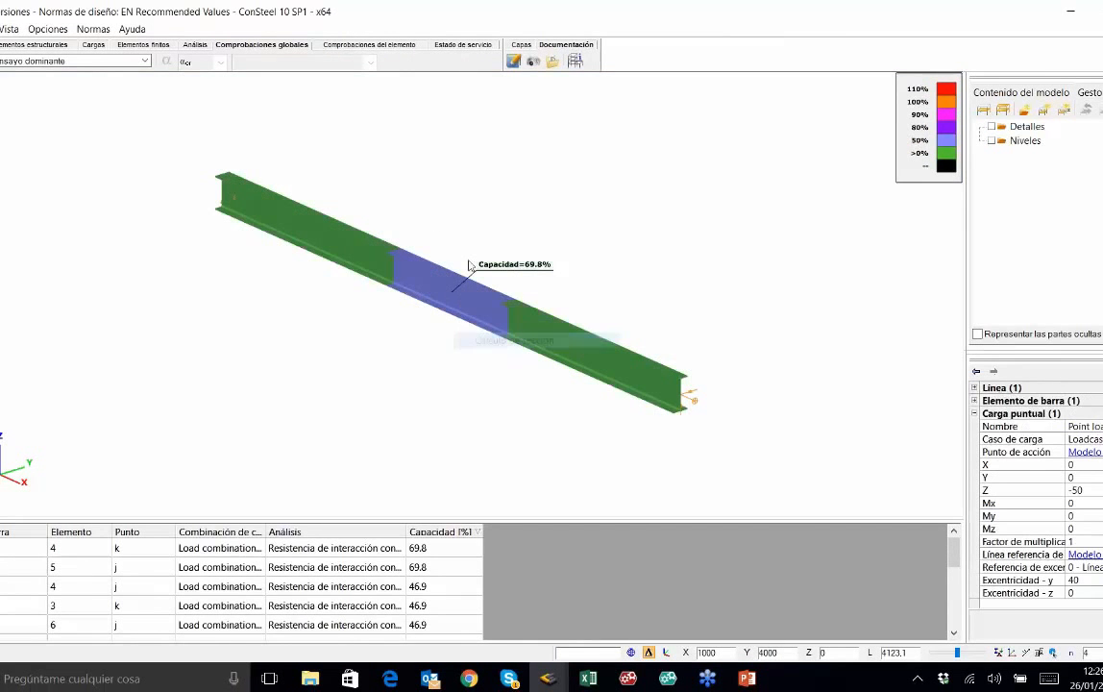
# Display the midspan section's normal stress distributions for major-axis bending (σMY) and bimoment (σB).
pyautogui.click(61, 44)
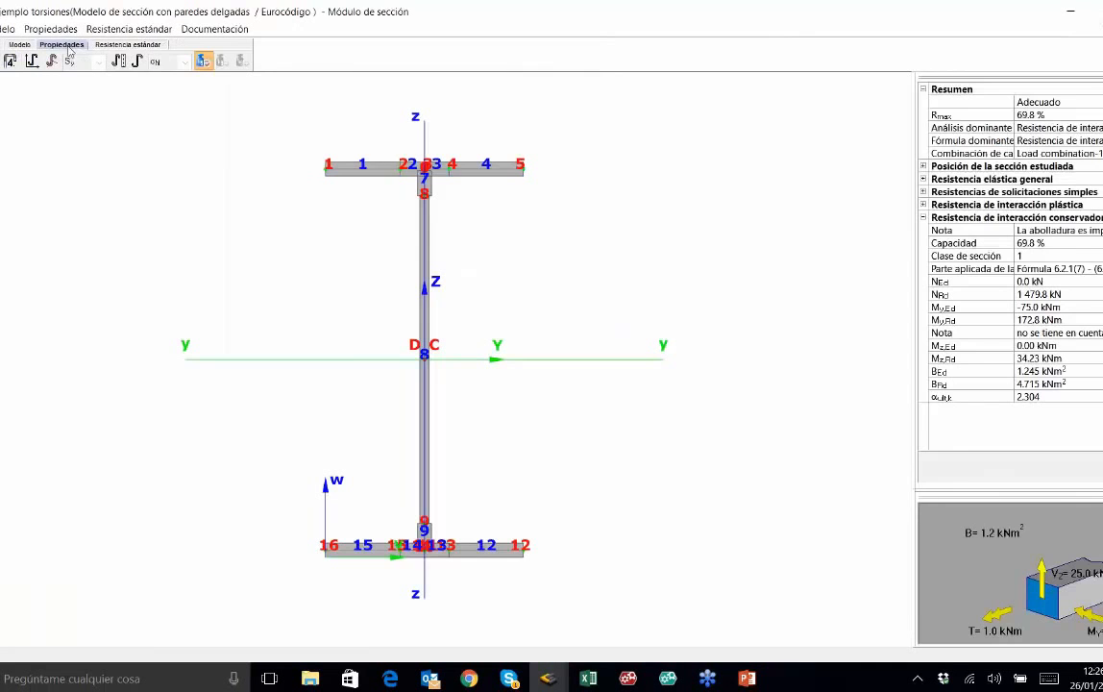
pyautogui.click(138, 62)
pyautogui.click(184, 63)
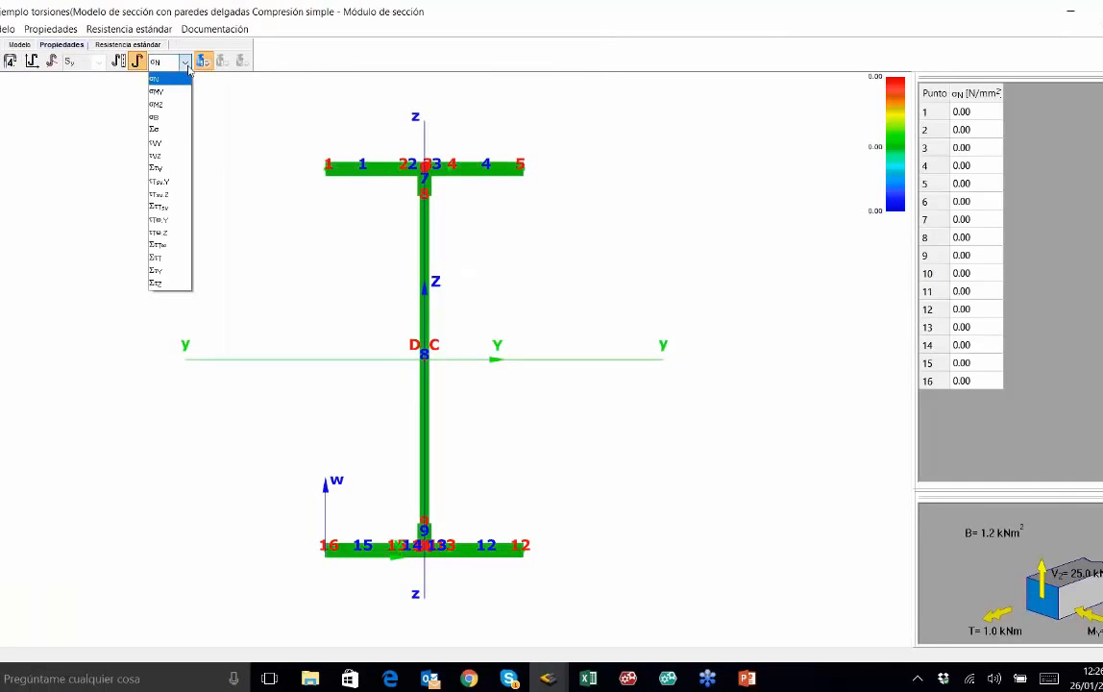
pyautogui.click(166, 91)
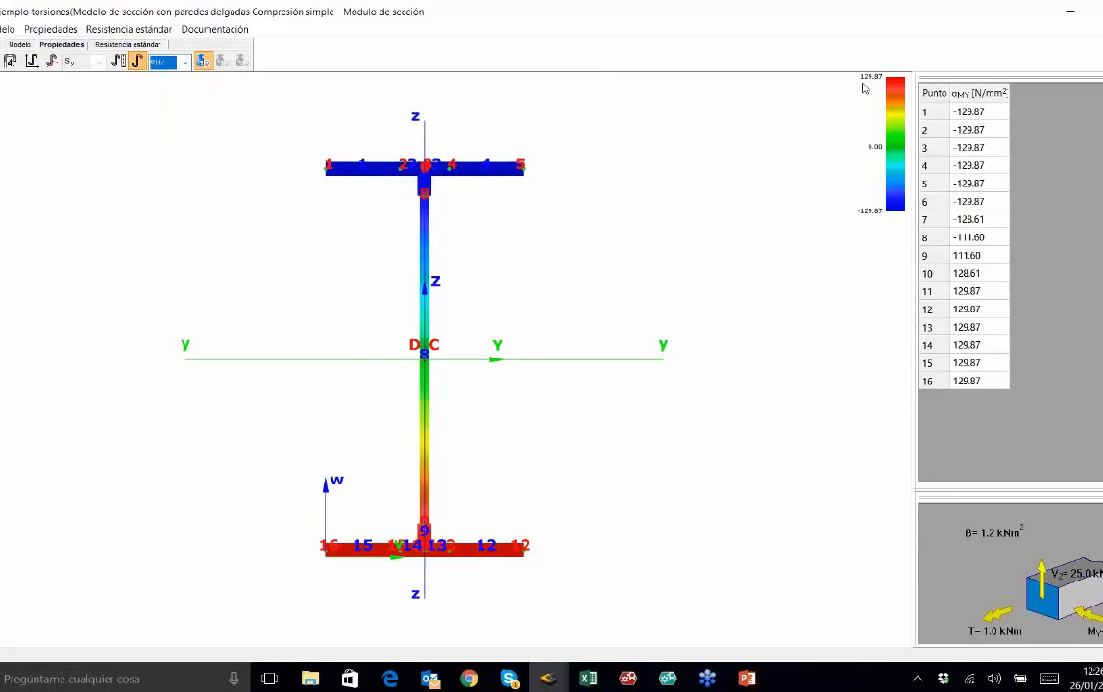
pyautogui.click(185, 64)
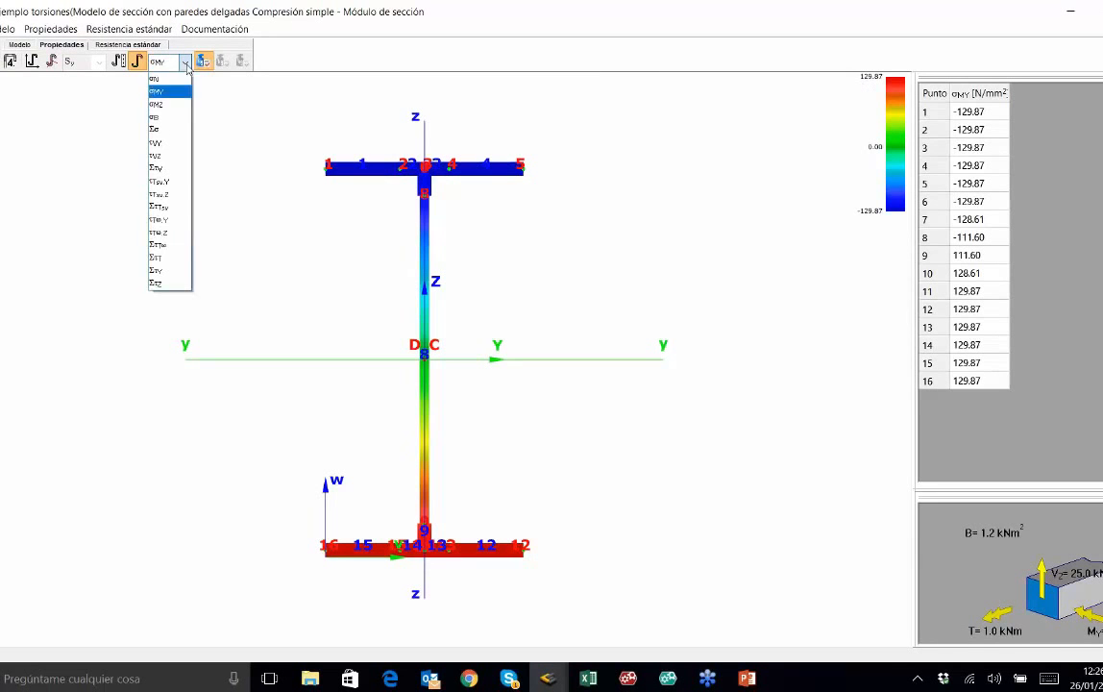
pyautogui.click(163, 117)
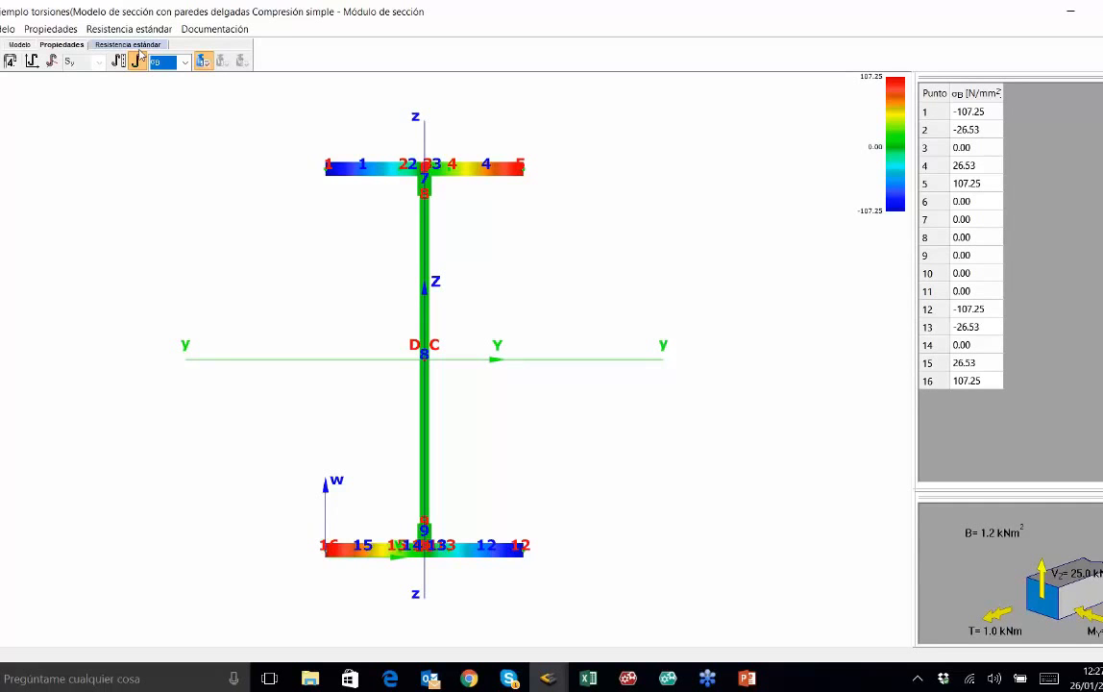
# Return to the beam model and review the available check types, keeping the dominant check displayed.
pyautogui.click(19, 44)
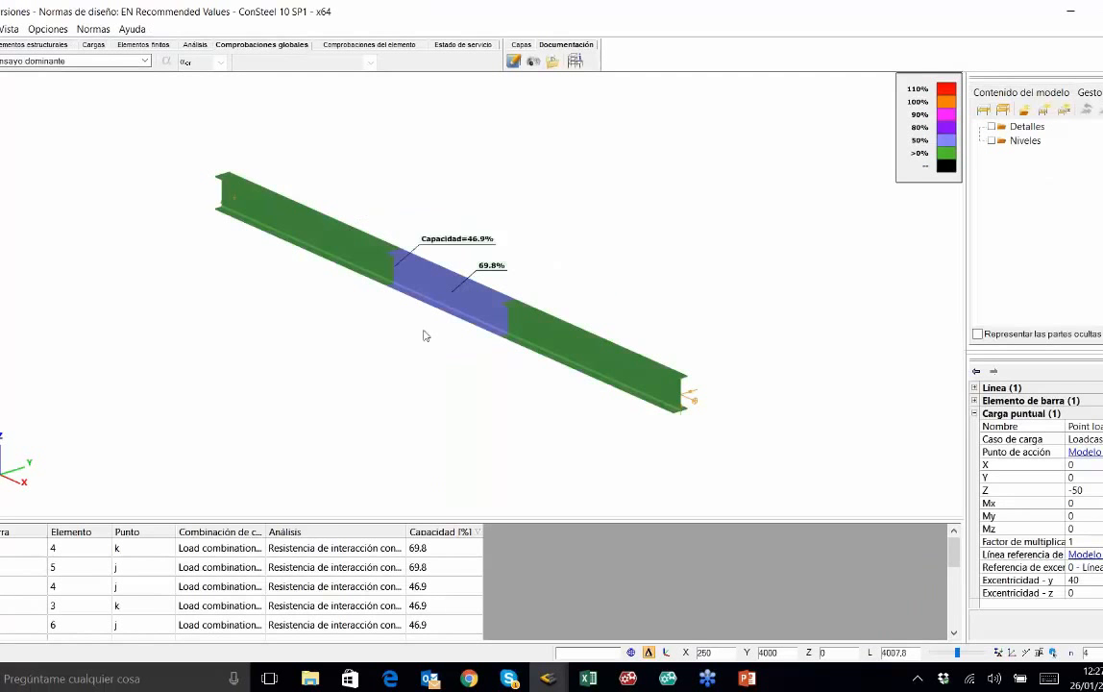
pyautogui.click(145, 62)
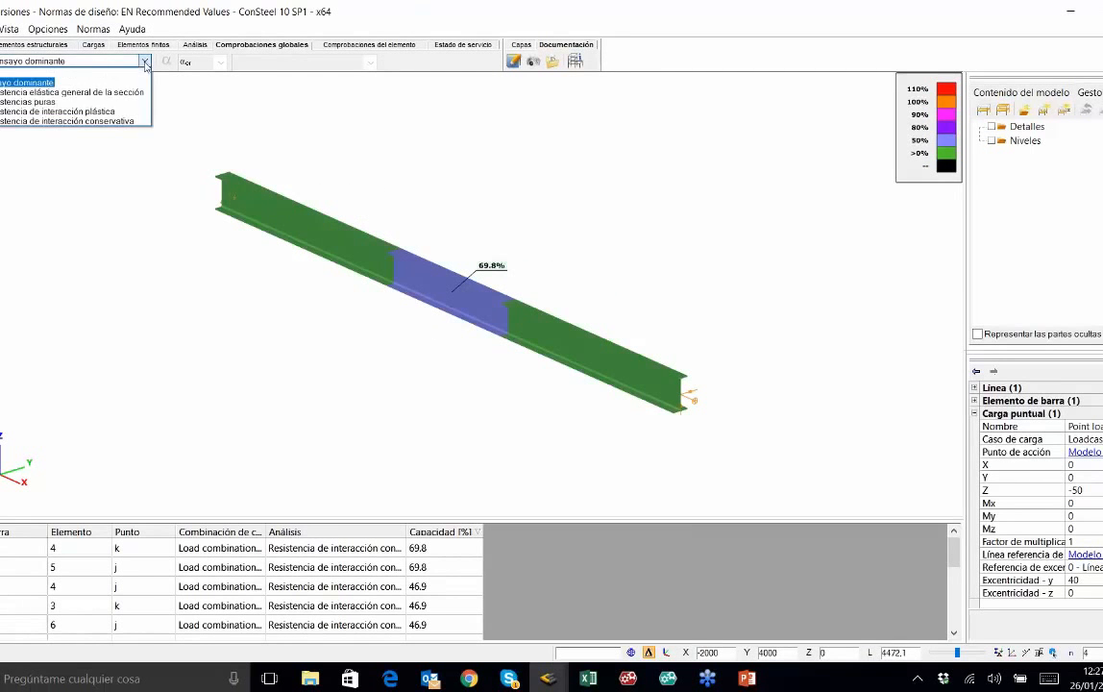
pyautogui.click(96, 85)
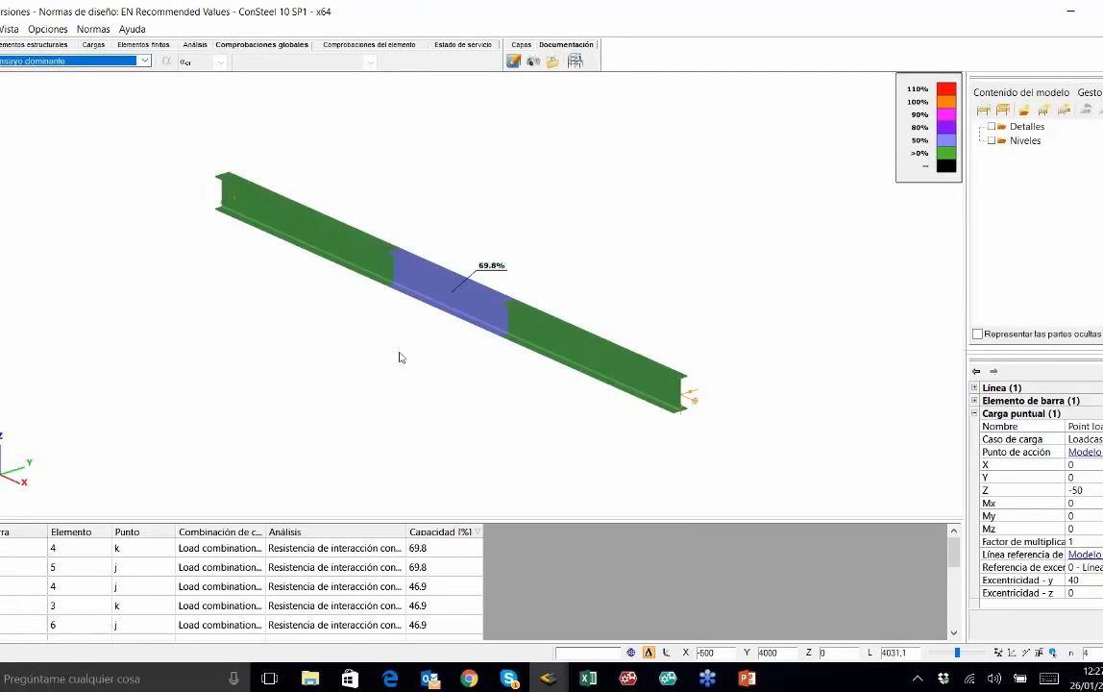
# Switch to PowerPoint and start the slide show at the slide on exact torsion calculation and second-order effects.
pyautogui.click(379, 567)
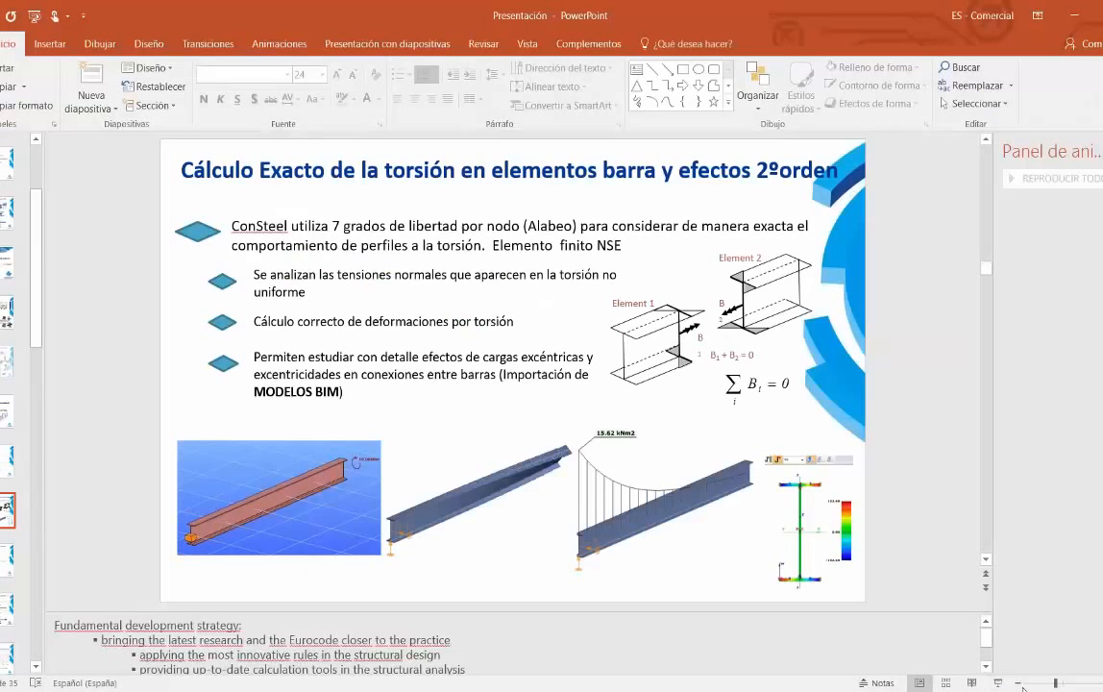
pyautogui.click(999, 682)
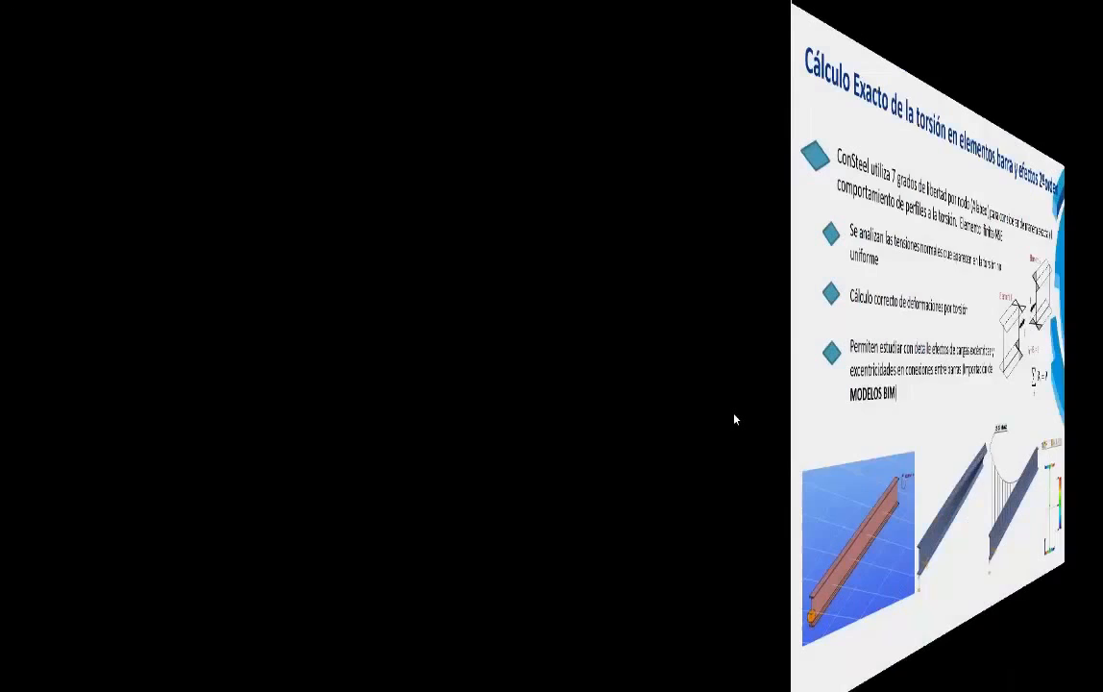
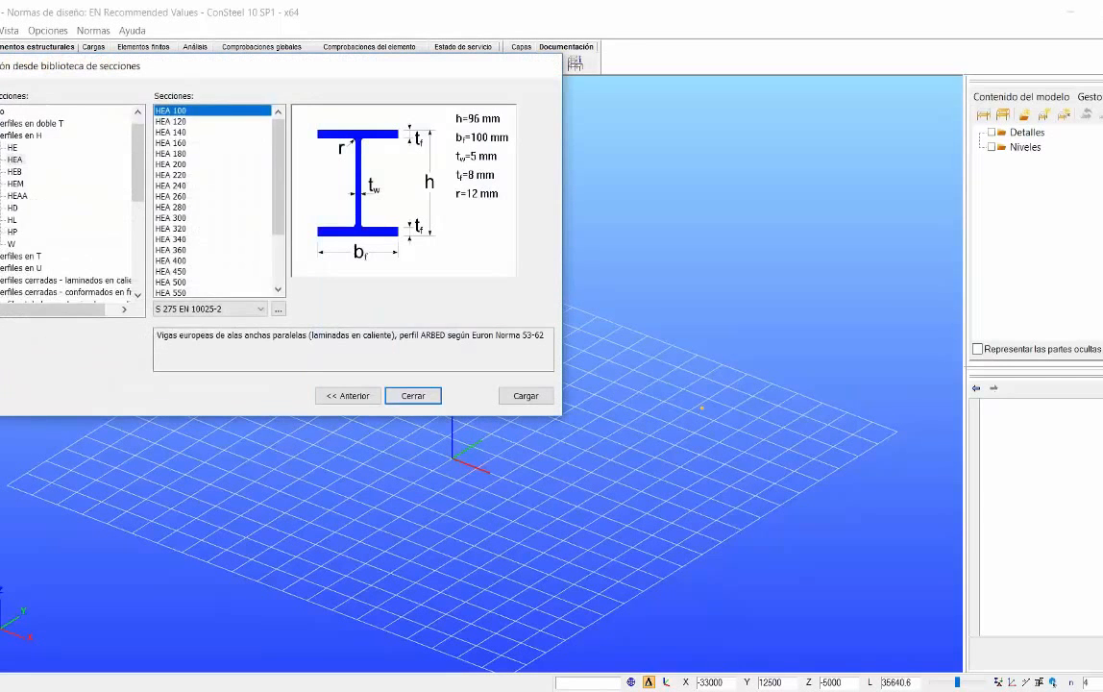
# Look through the section library's profile families, from H profiles to solid sections.
pyautogui.click(19, 135)
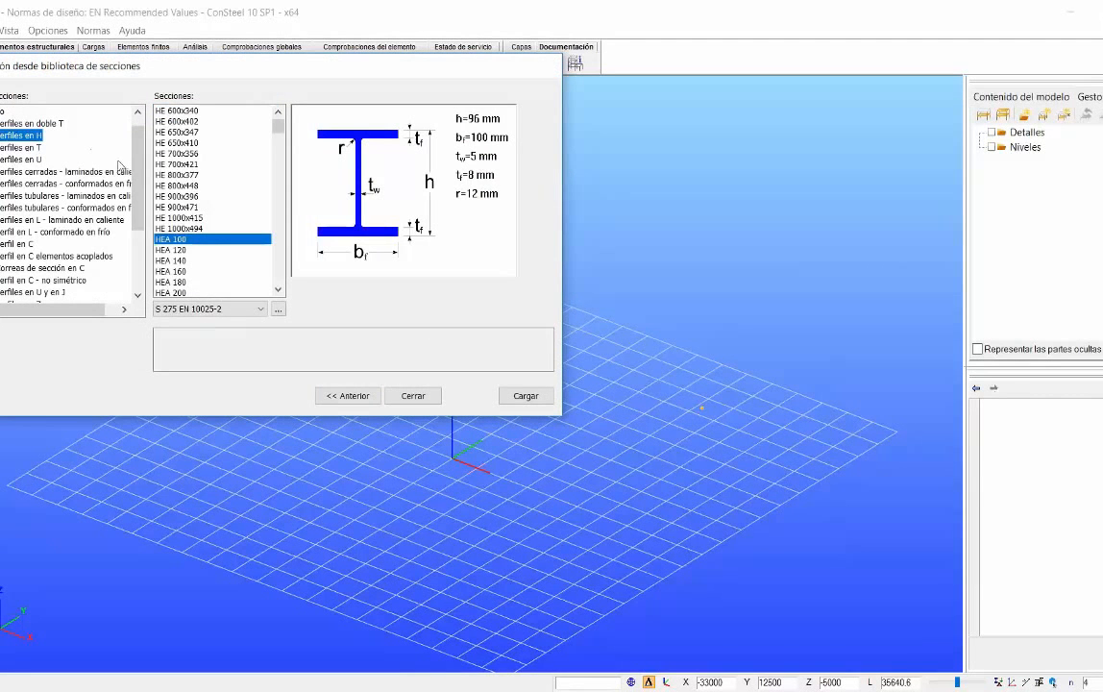
pyautogui.scroll(-3, 120, 201)
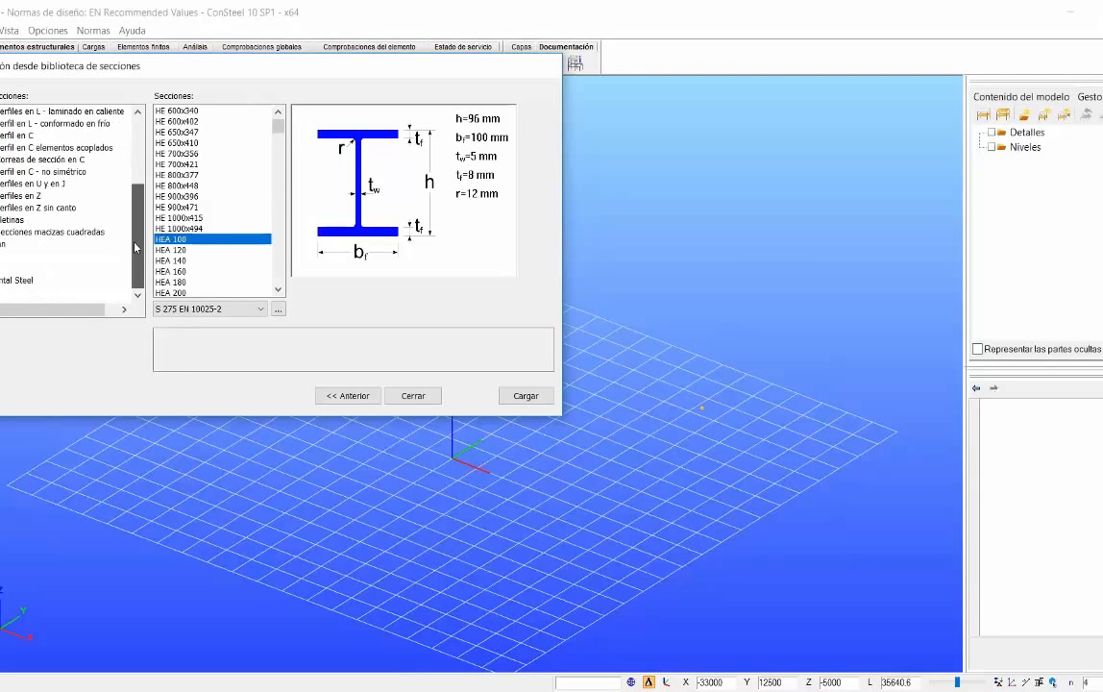
pyautogui.scroll(3, 134, 248)
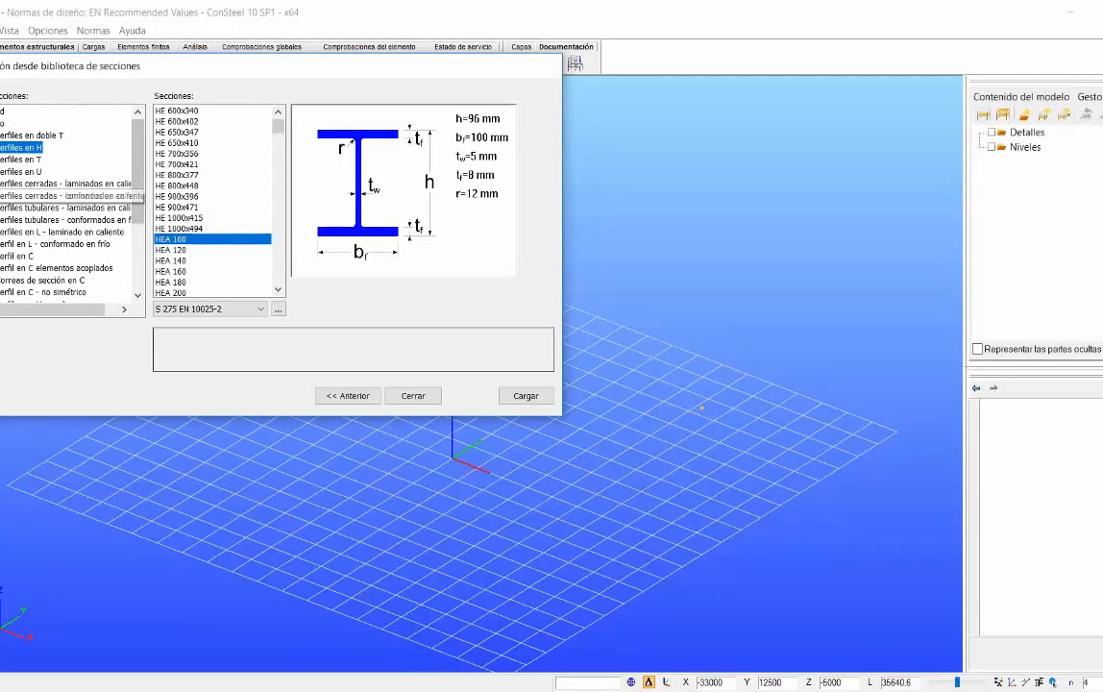
# Leave the section library and review the welded-plate, cold-formed or hot-rolled, and compound section macros without creating a section.
pyautogui.click(343, 398)
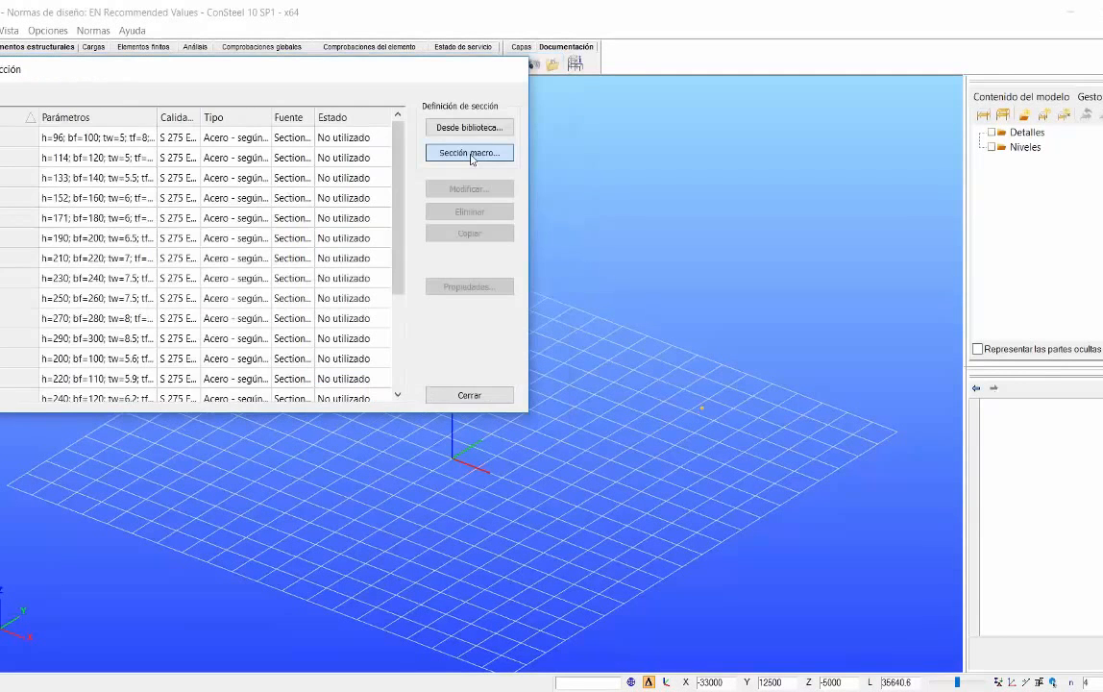
pyautogui.click(471, 153)
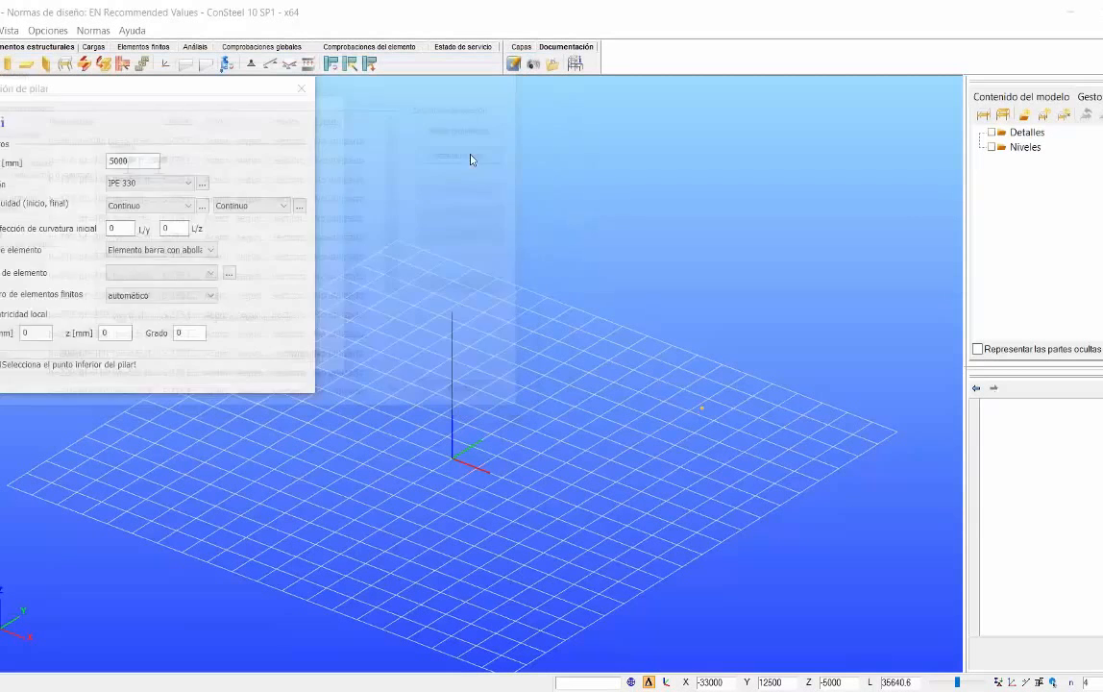
pyautogui.click(14, 161)
pyautogui.click(12, 177)
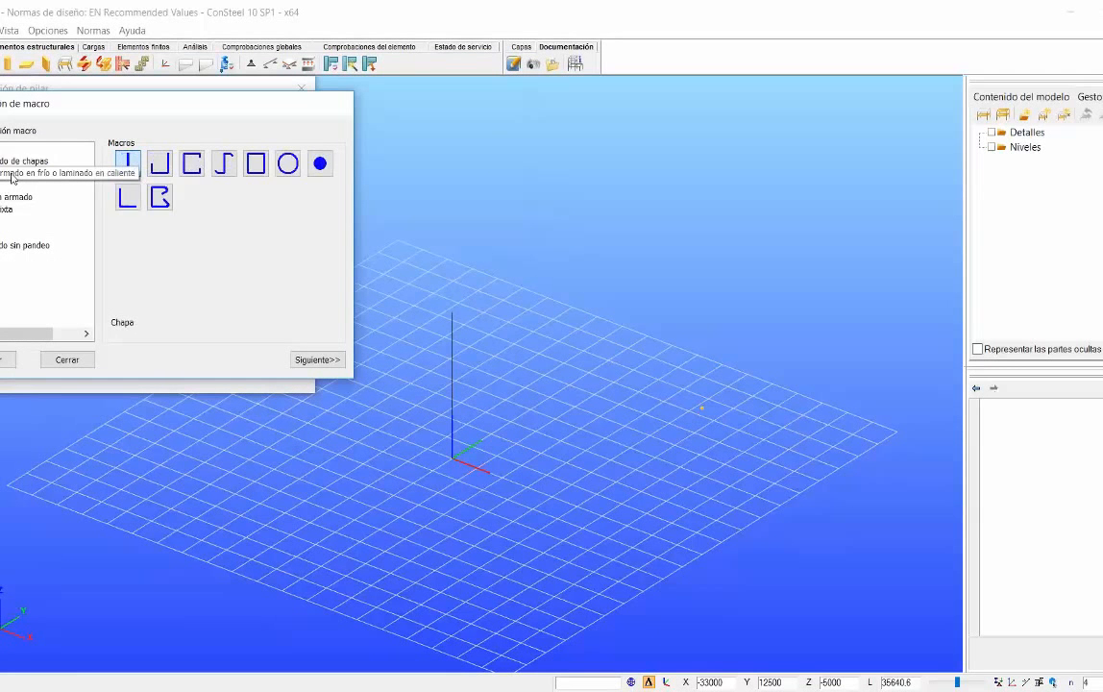
pyautogui.click(17, 176)
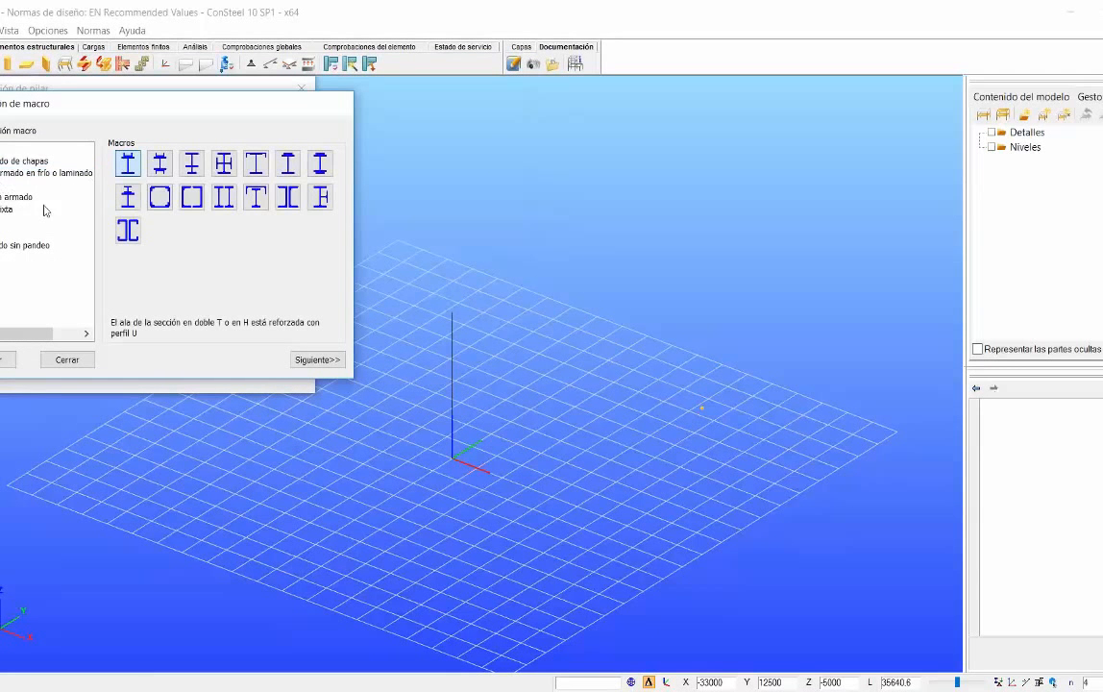
pyautogui.click(86, 360)
# Place two 5000 mm high IPE 330 columns at opposite edges of the grid, in line with the X axis.
pyautogui.click(189, 184)
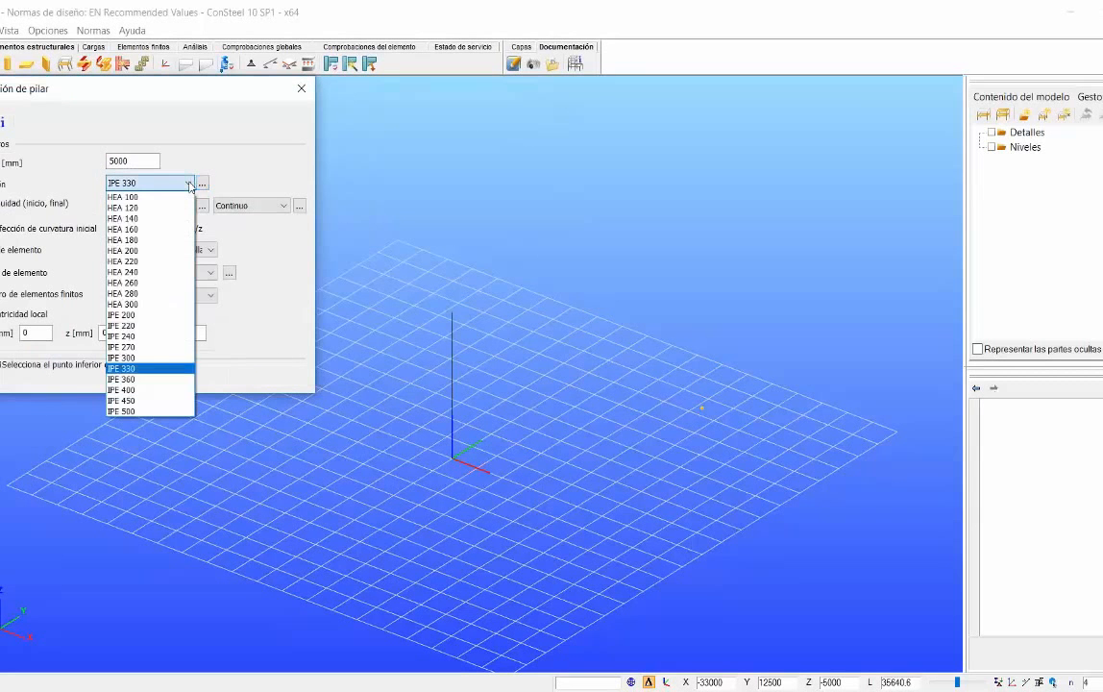
pyautogui.click(150, 371)
pyautogui.moveTo(465, 465); pyautogui.dragTo(666, 541, button='middle')
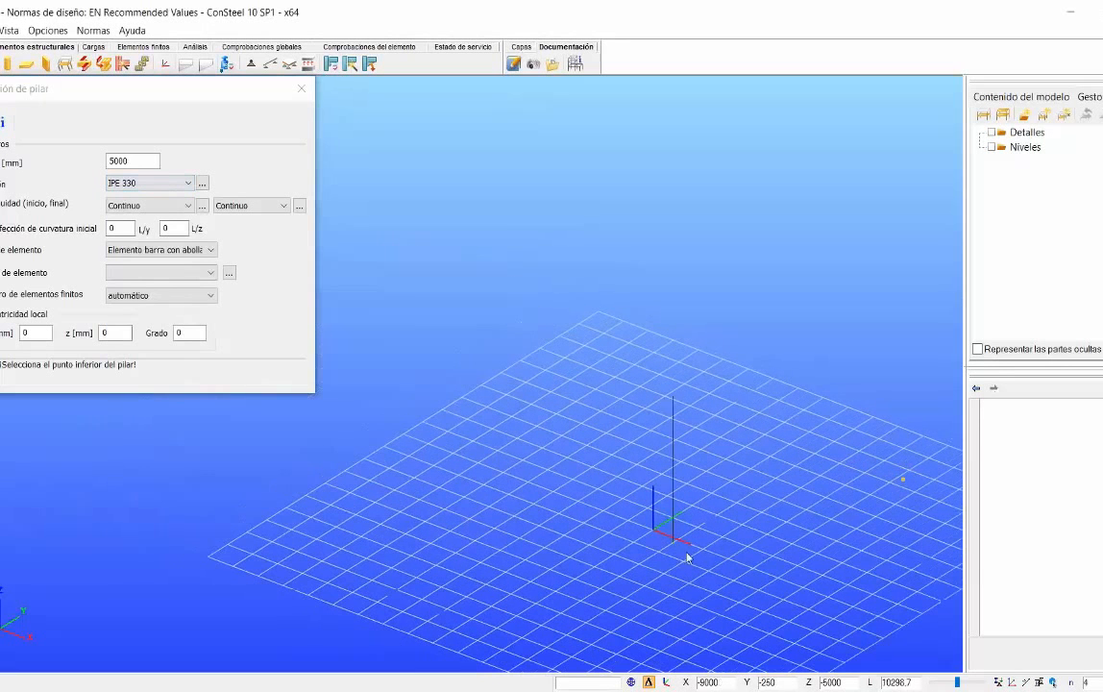
pyautogui.click(404, 436)
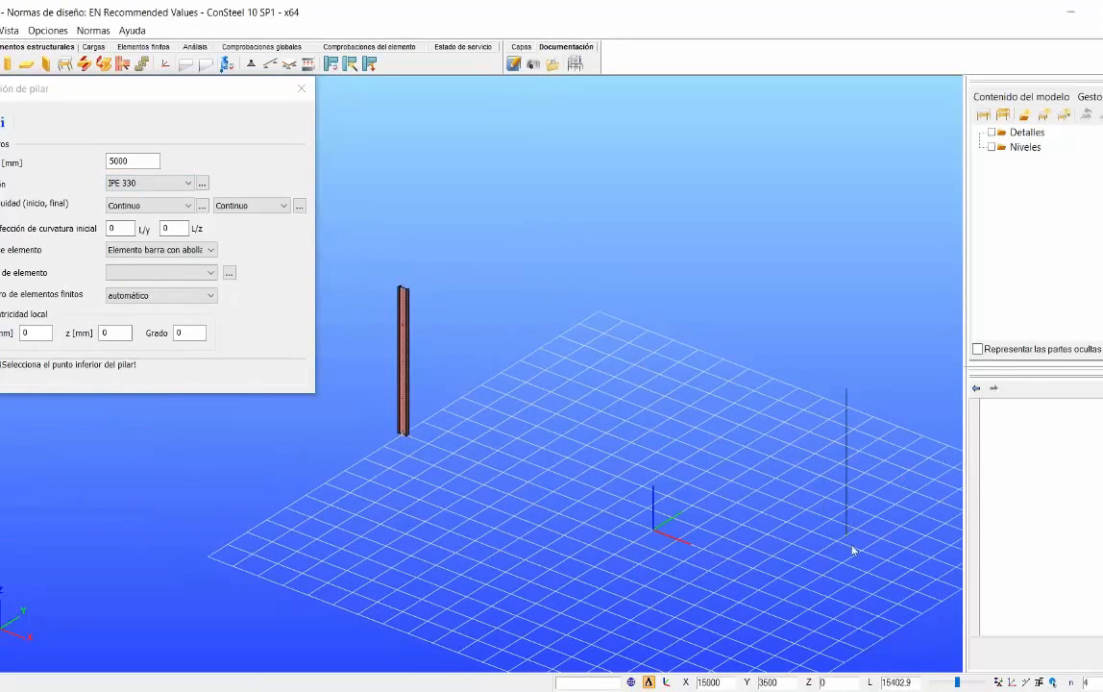
pyautogui.click(903, 627)
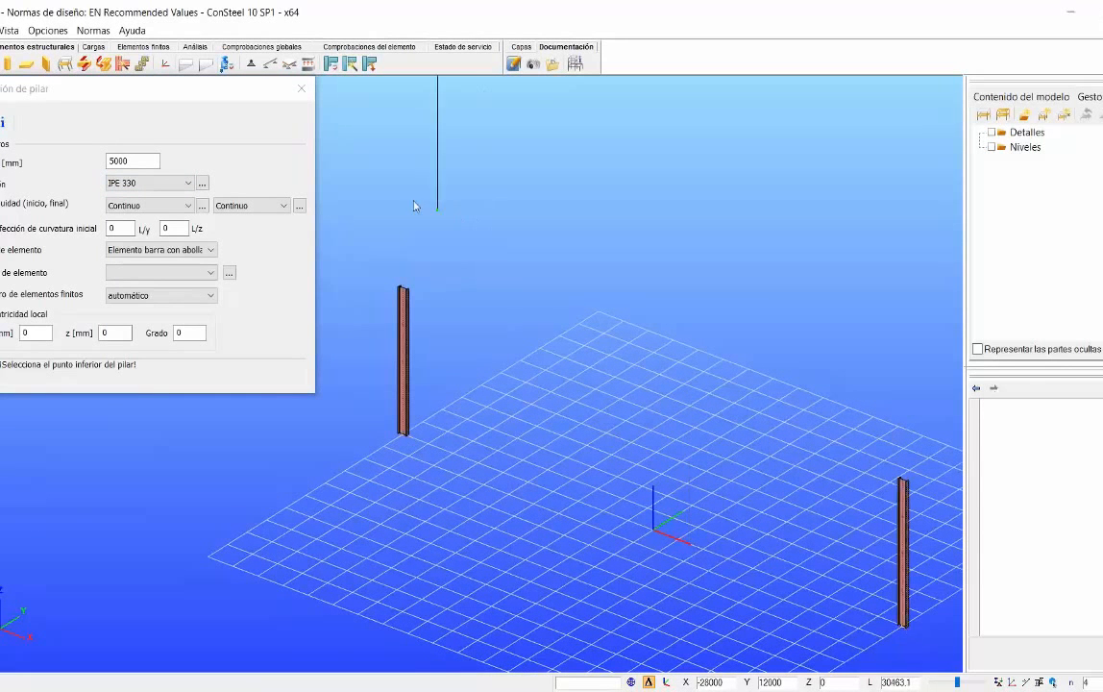
pyautogui.click(302, 89)
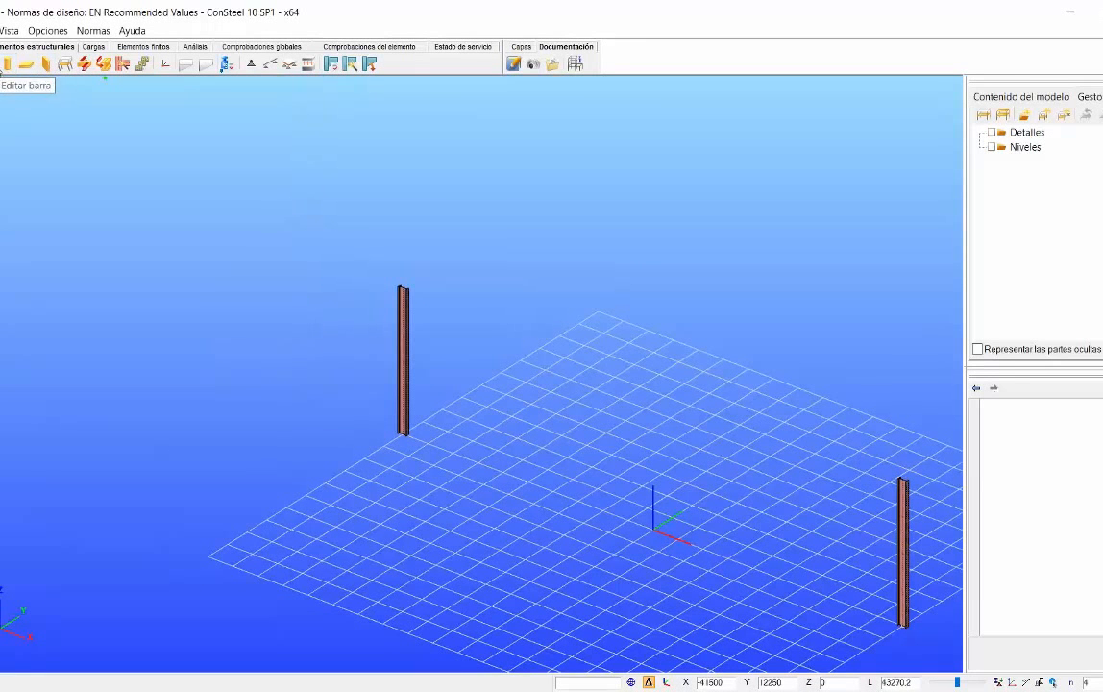
# Draw an IPE 300 beam connecting the tops of the two columns.
pyautogui.click(7, 64)
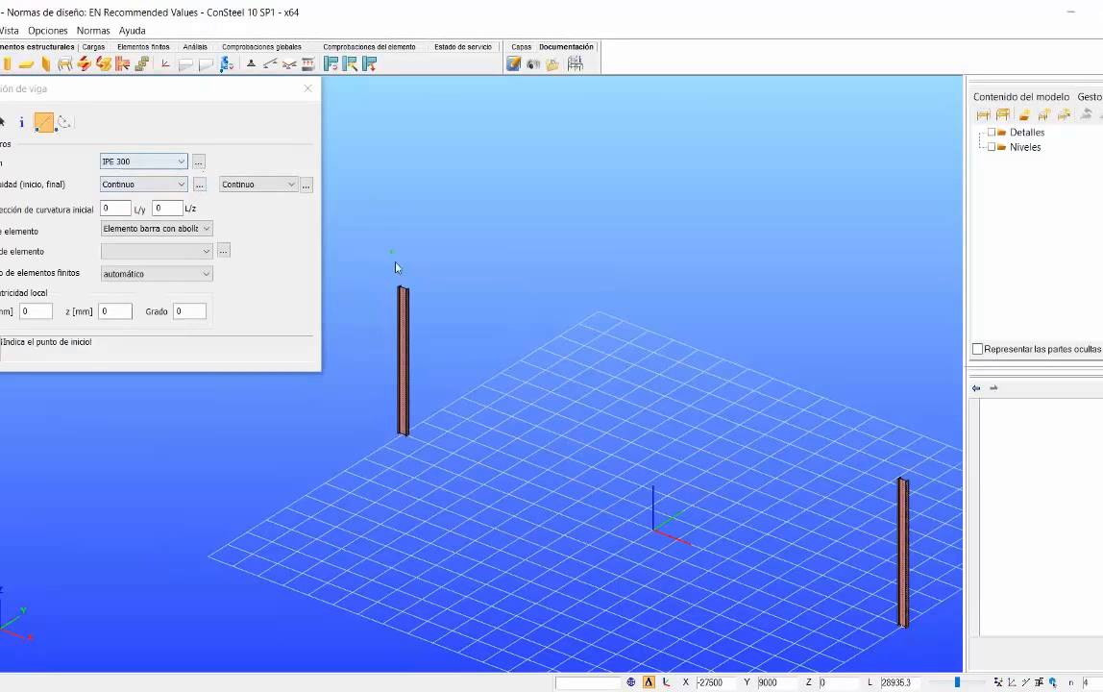
pyautogui.click(405, 291)
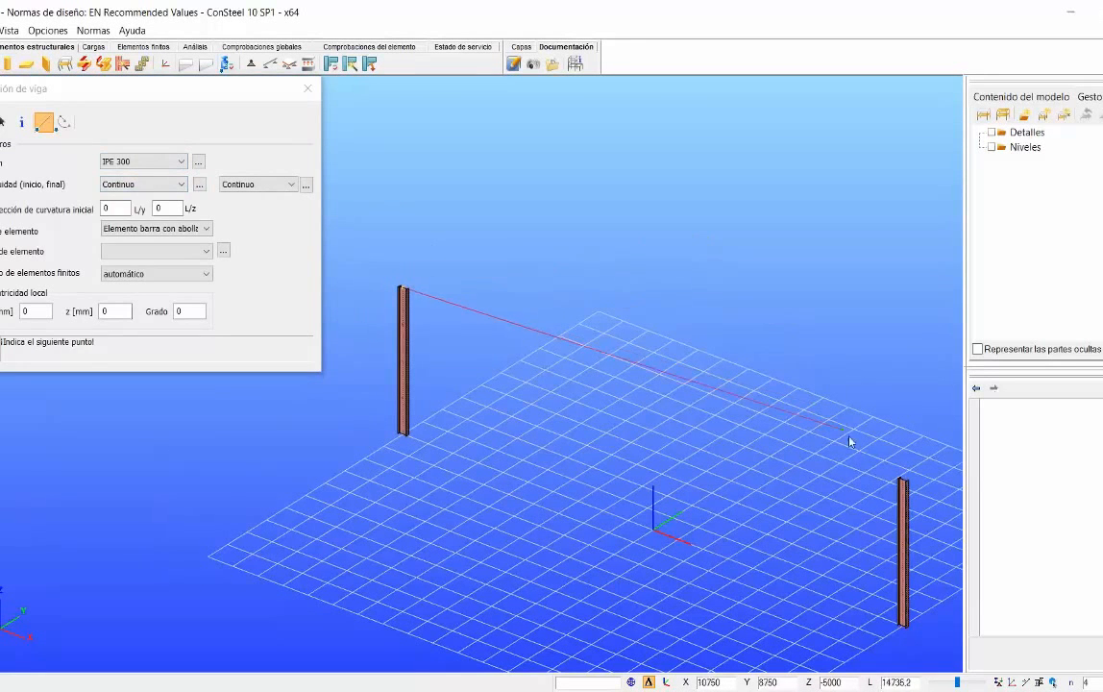
pyautogui.click(902, 486)
pyautogui.click(306, 90)
# Refract the beam at its midpoint by moving that point upward along Z to form a ridge.
pyautogui.moveTo(375, 187); pyautogui.dragTo(396, 205, button='middle')
pyautogui.click(93, 46)
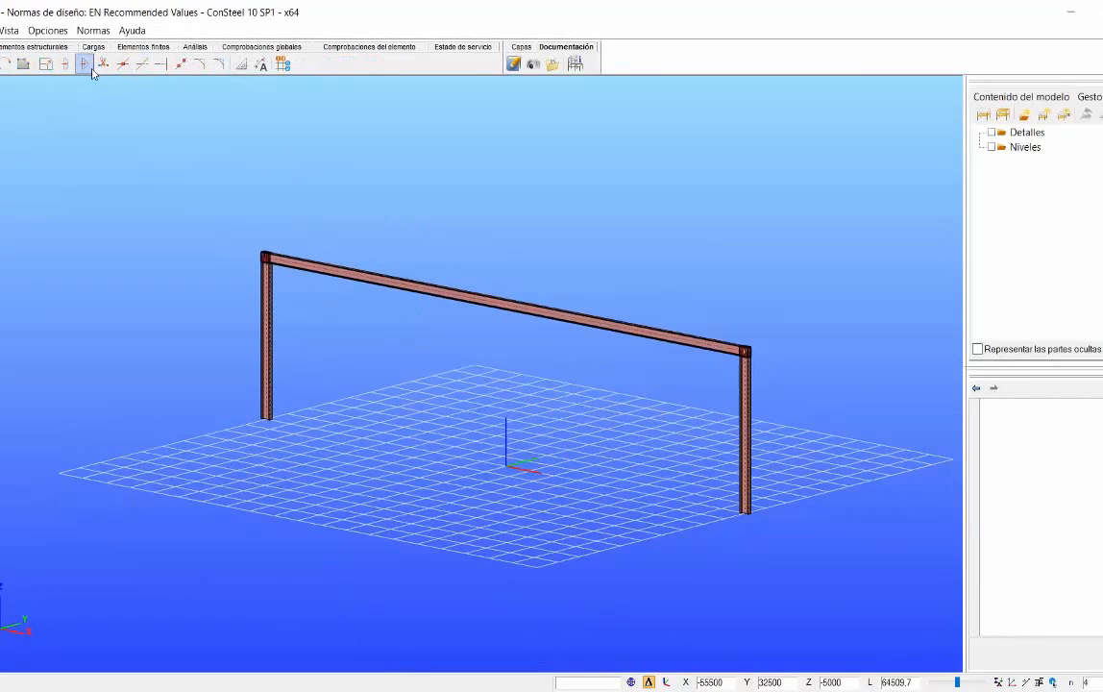
pyautogui.click(86, 64)
pyautogui.click(505, 310)
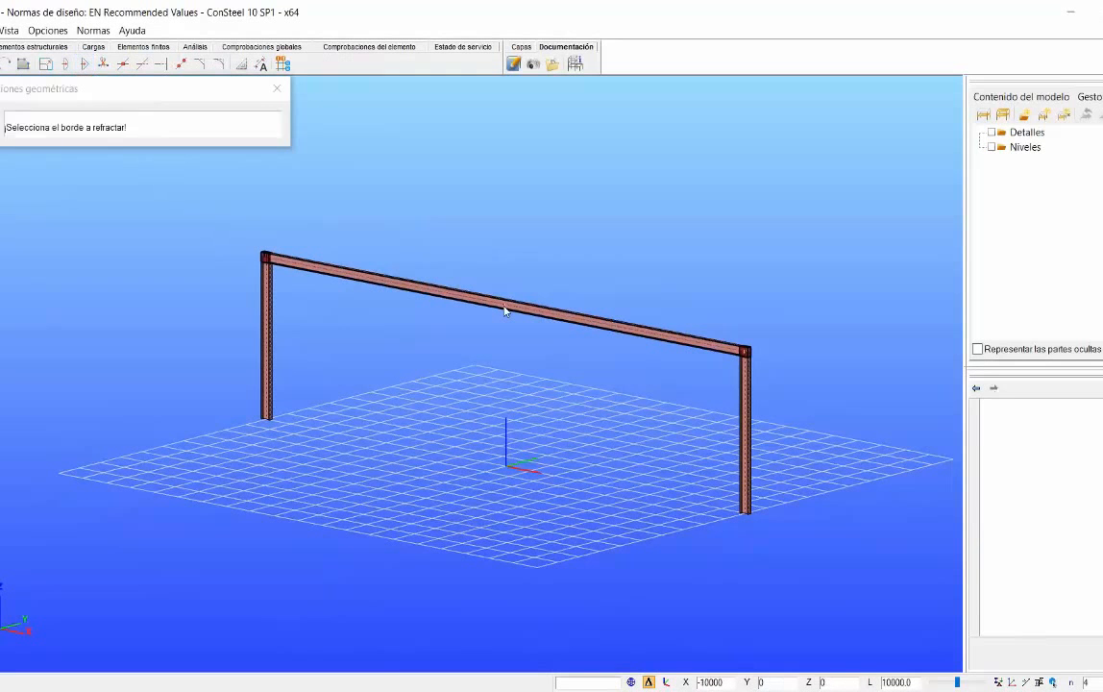
pyautogui.click(507, 309)
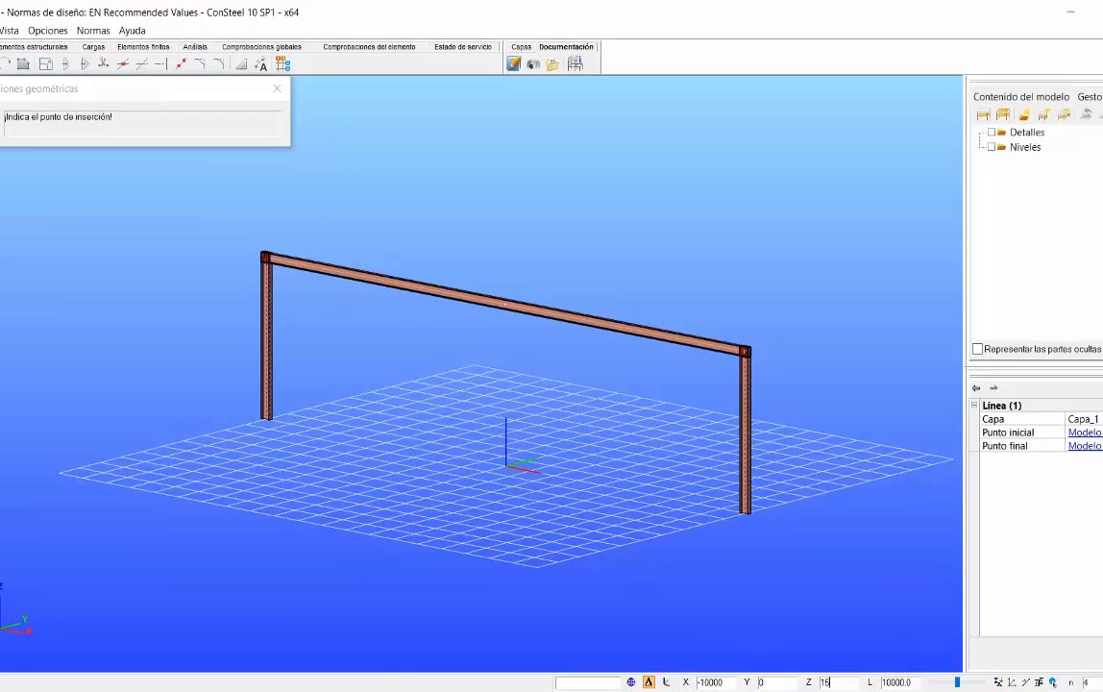
pyautogui.press('Return')
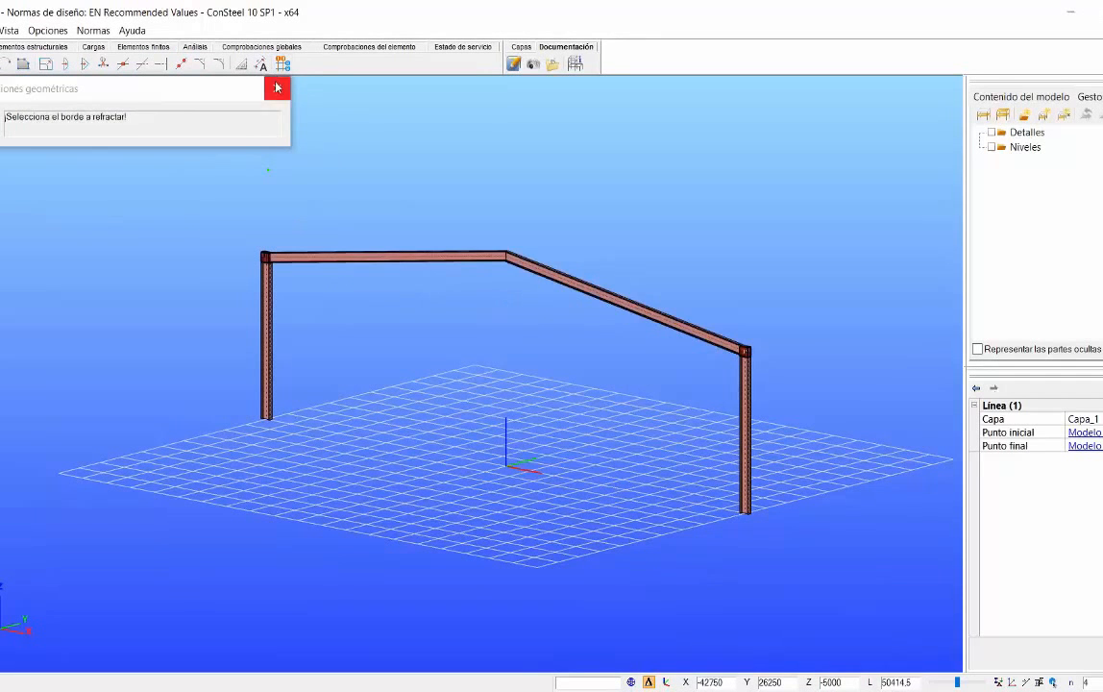
pyautogui.click(276, 87)
# Examine the beam-to-column corner zone and the ridge of the pitched frame up close.
pyautogui.scroll(5, 306, 255)
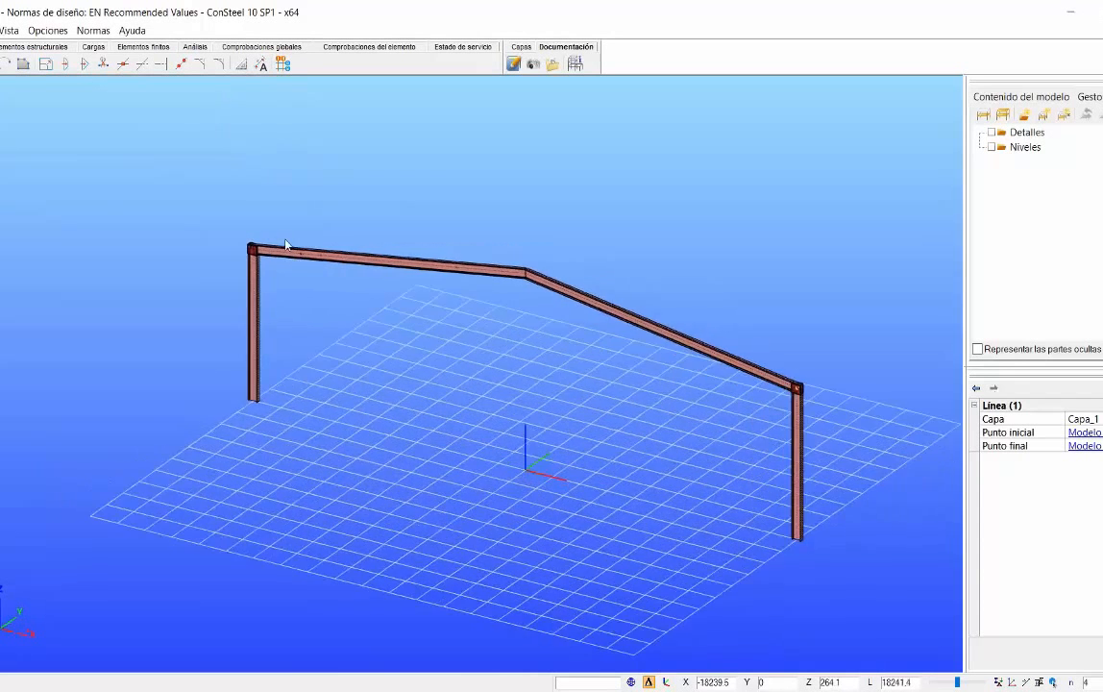
pyautogui.scroll(1, 346, 219)
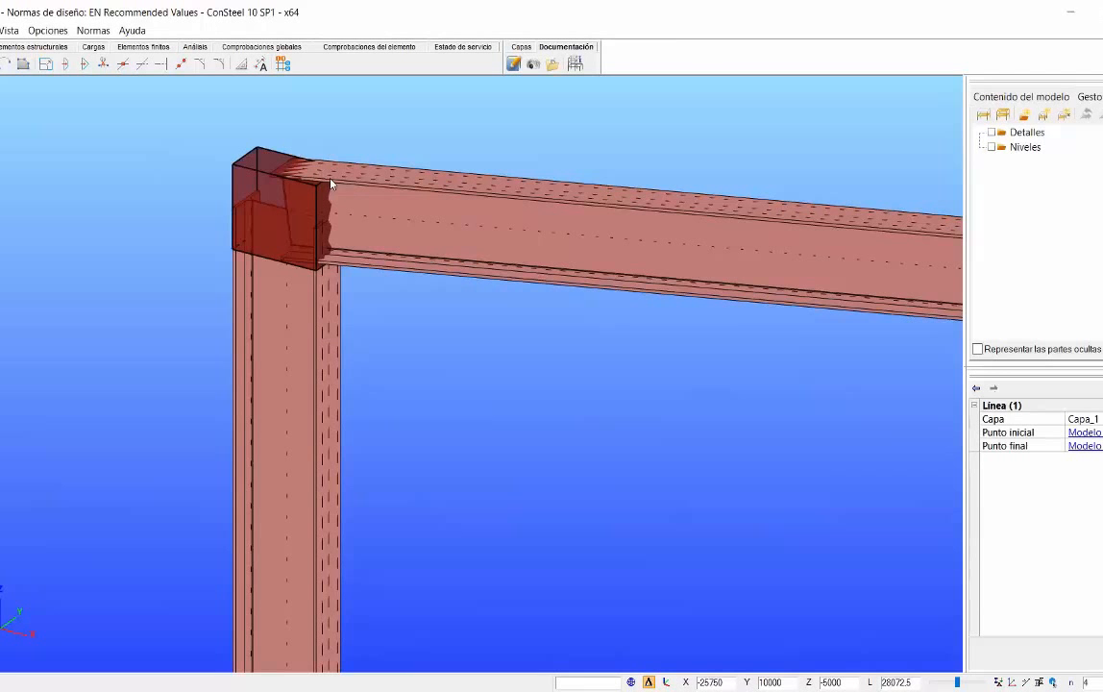
pyautogui.scroll(-3, 415, 271)
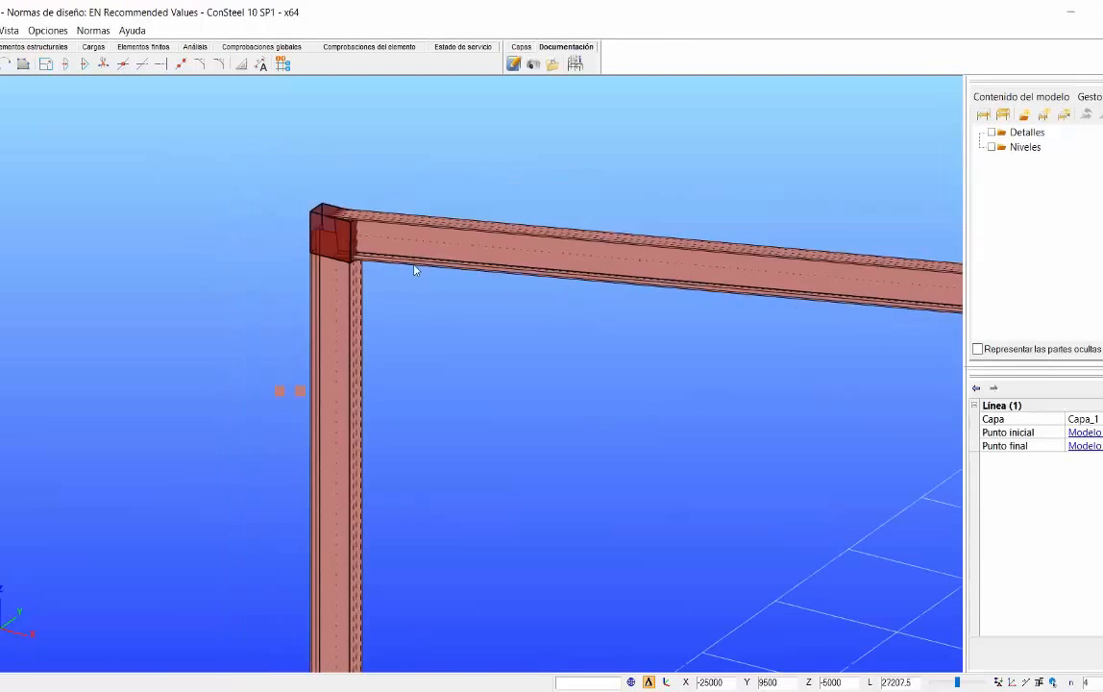
pyautogui.scroll(-1, 415, 270)
pyautogui.moveTo(519, 268); pyautogui.dragTo(462, 265, button='middle')
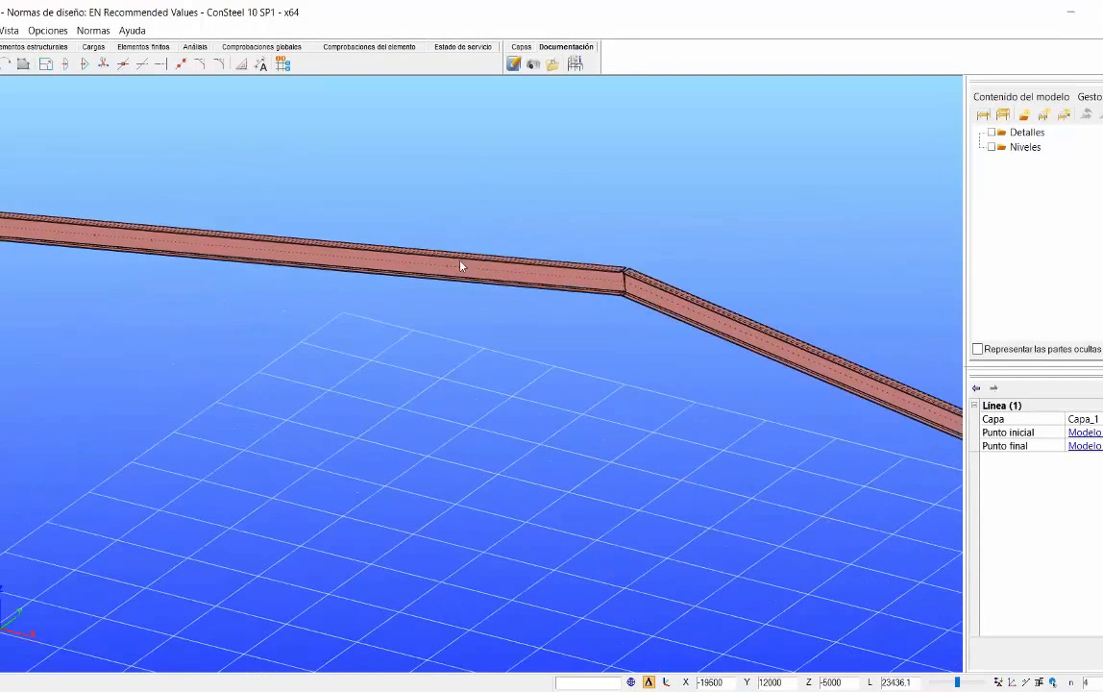
pyautogui.scroll(-2, 462, 267)
pyautogui.scroll(-1, 461, 267)
# Switch off recognition of the frame corner zones in the frame corner wizard and close the wizard.
pyautogui.click(33, 46)
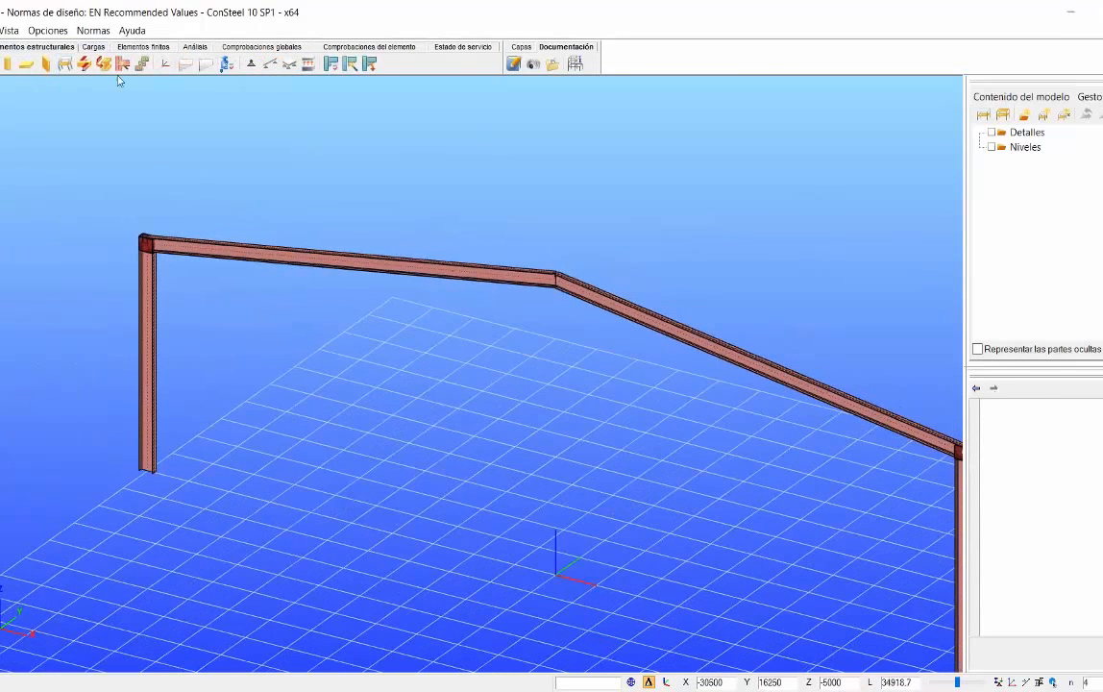
pyautogui.click(122, 63)
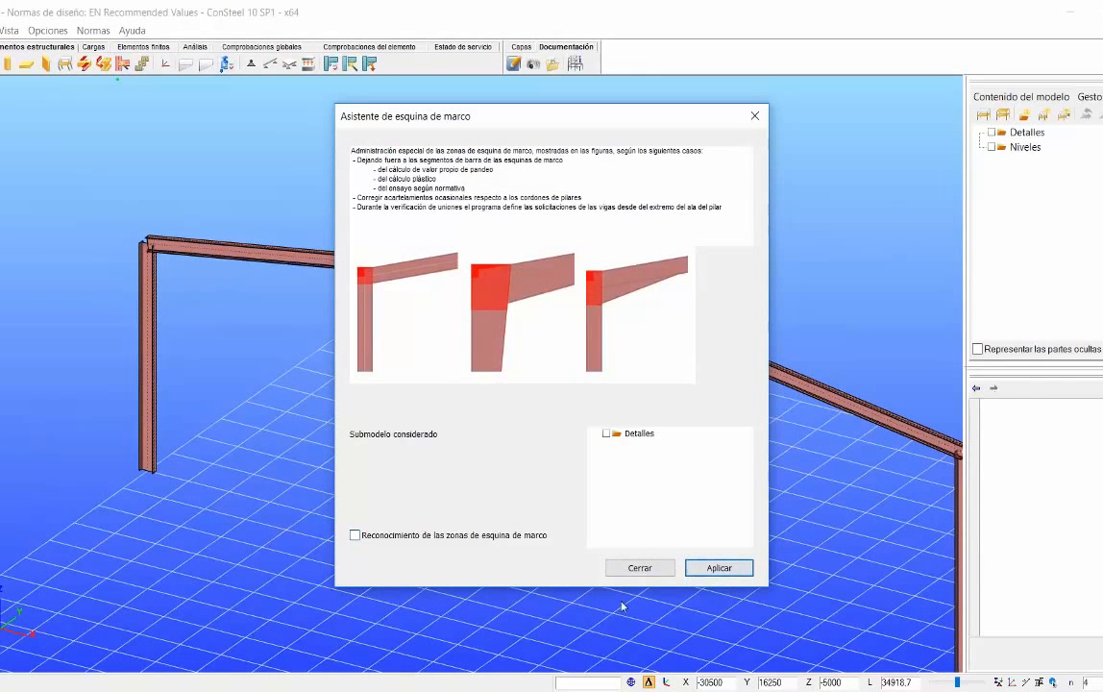
pyautogui.click(640, 568)
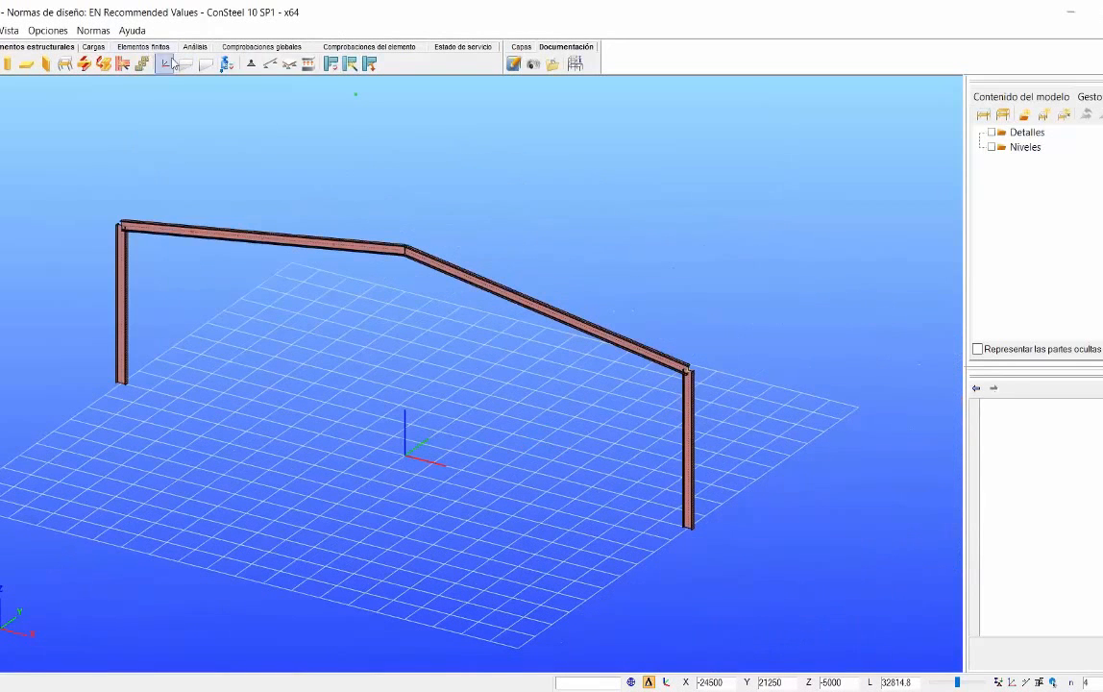
# Place fixed (Empotrado) point supports at both column bases, referenced to section point 5 - Centro-centro.
pyautogui.click(251, 65)
pyautogui.click(163, 161)
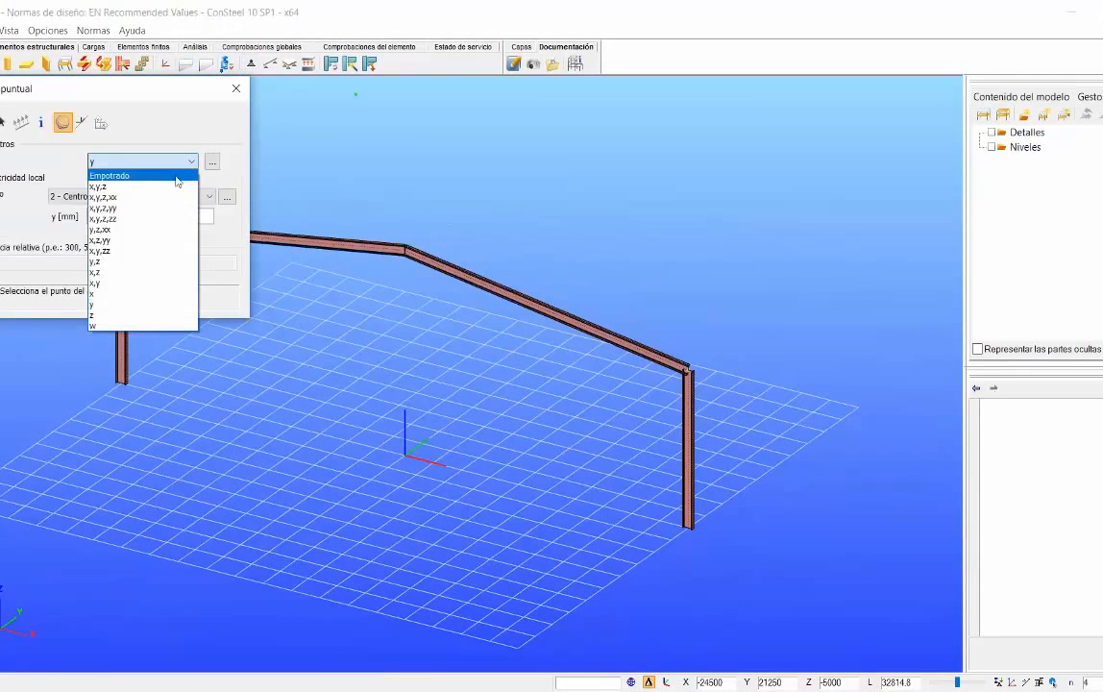
pyautogui.click(151, 177)
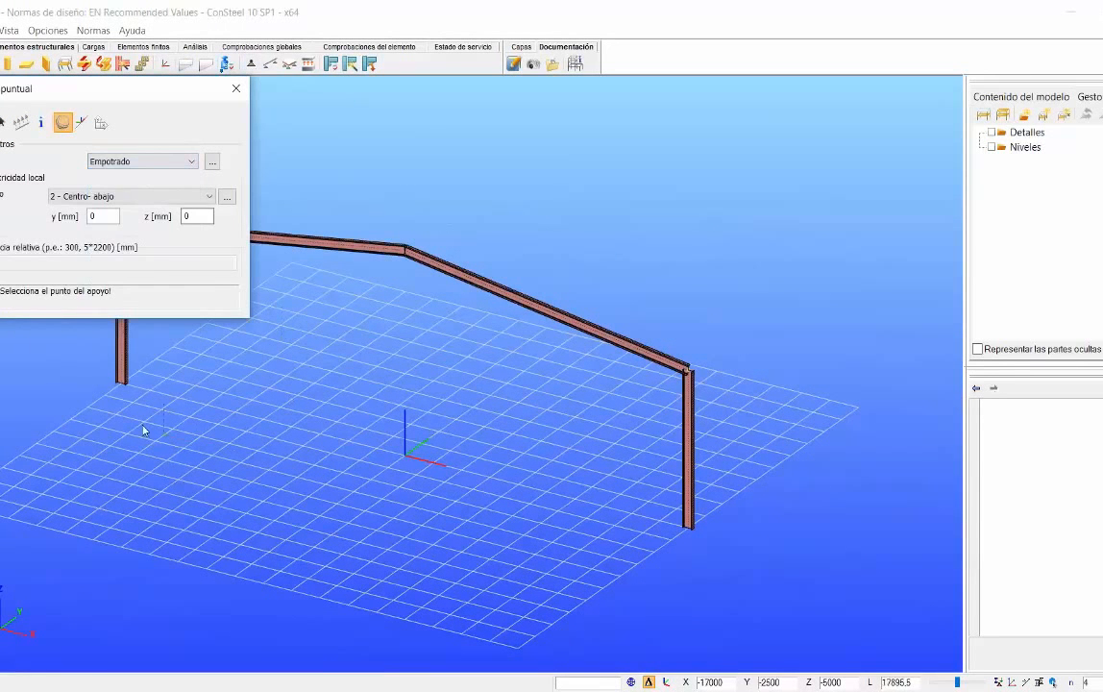
pyautogui.click(130, 389)
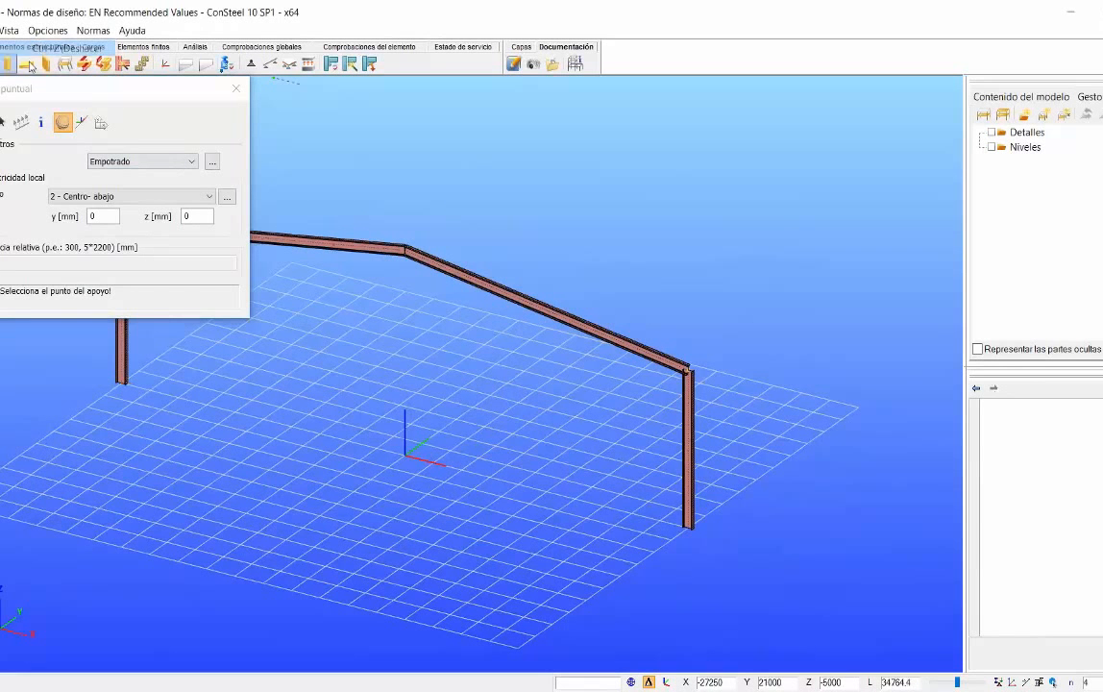
pyautogui.click(227, 196)
pyautogui.click(100, 183)
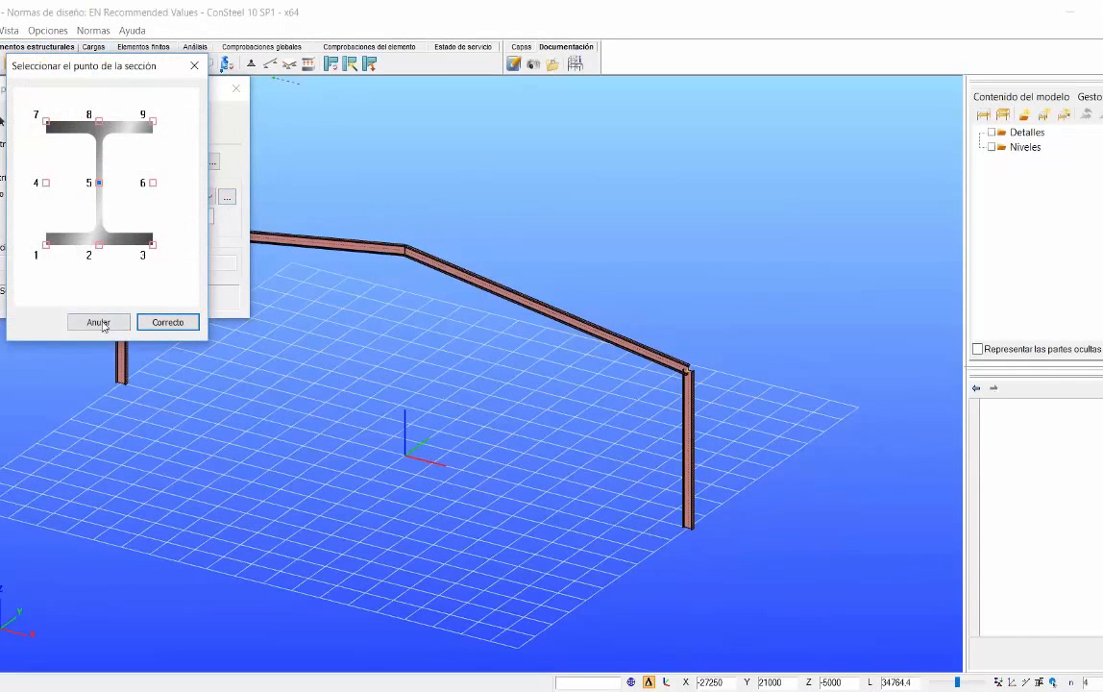
pyautogui.click(168, 323)
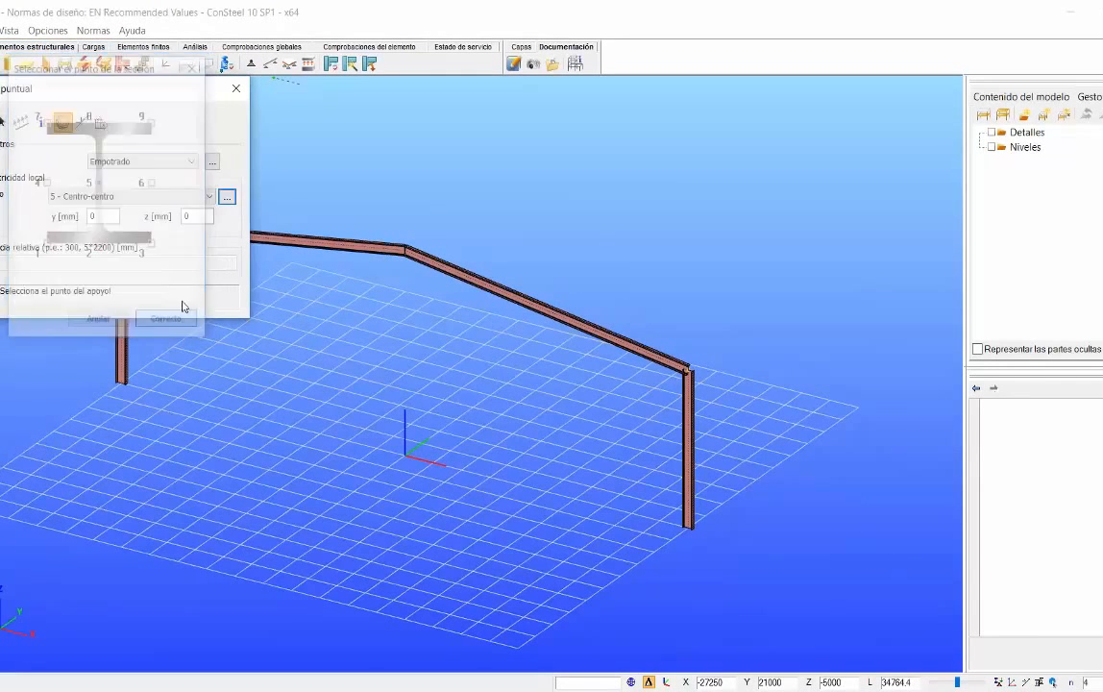
pyautogui.click(121, 384)
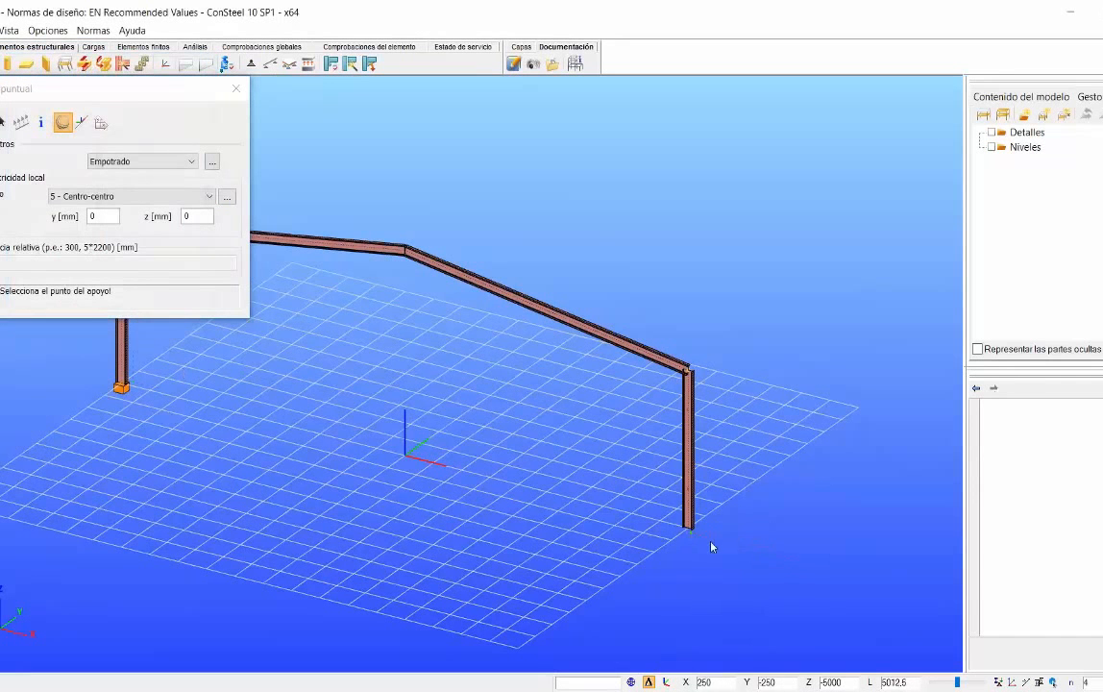
pyautogui.click(687, 531)
# Place y-direction point supports on the first rafter's upper flange (8 - Centro-arriba), at its midpoint and its column end.
pyautogui.moveTo(470, 409); pyautogui.dragTo(583, 419, button='middle')
pyautogui.moveTo(267, 268); pyautogui.dragTo(407, 304, button='middle')
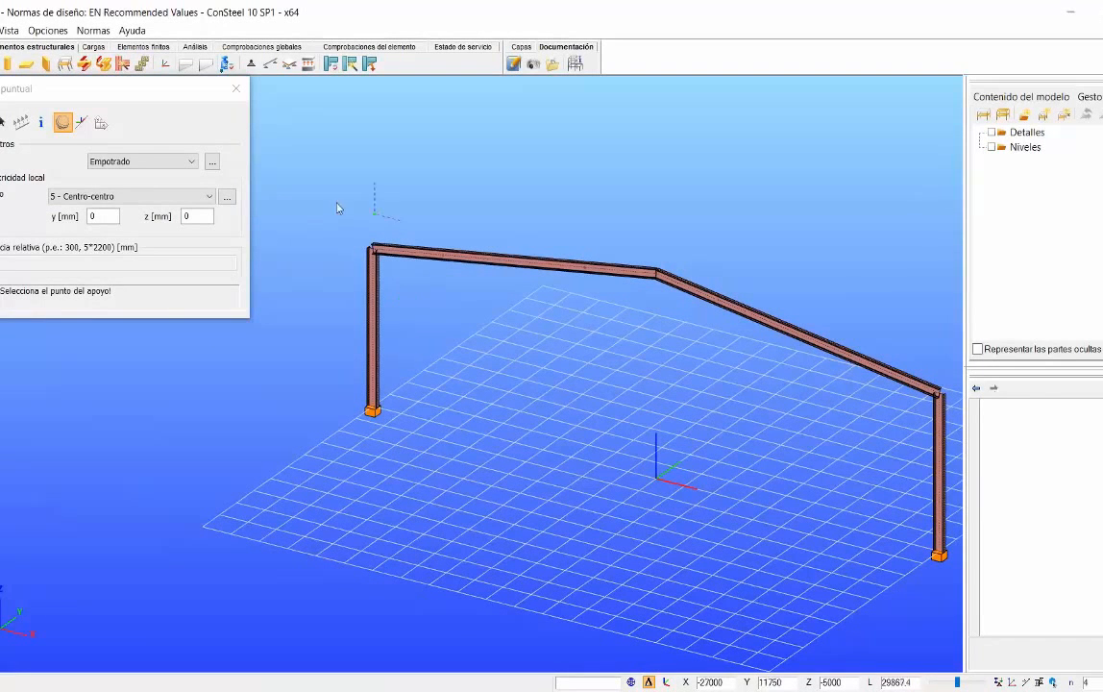
pyautogui.click(193, 162)
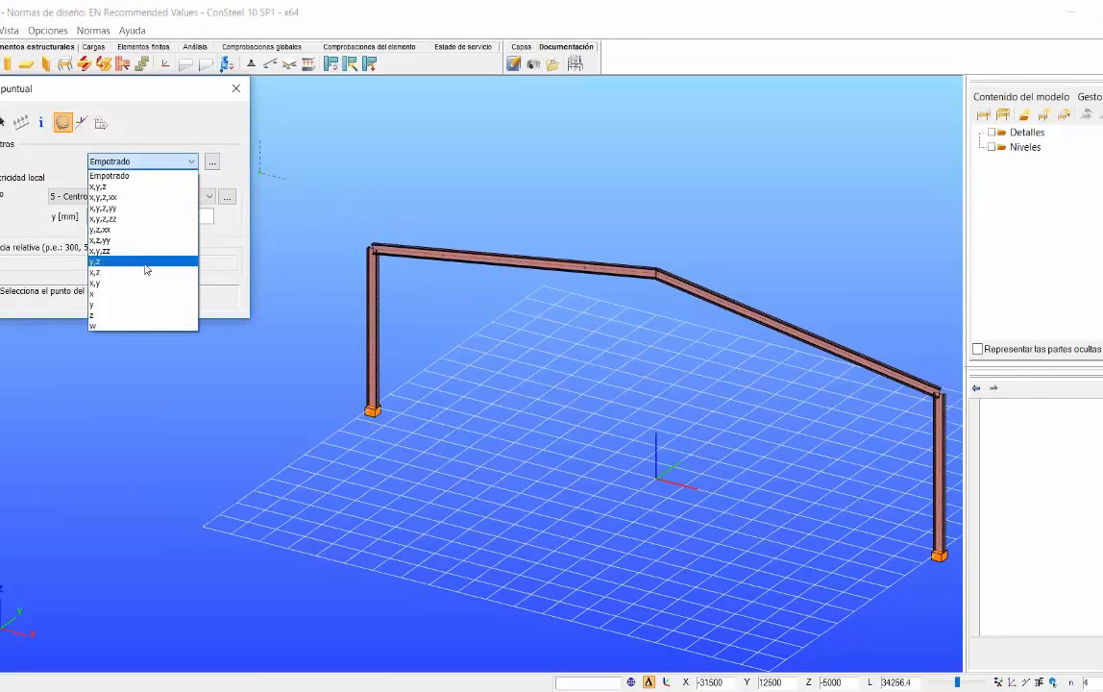
pyautogui.click(128, 306)
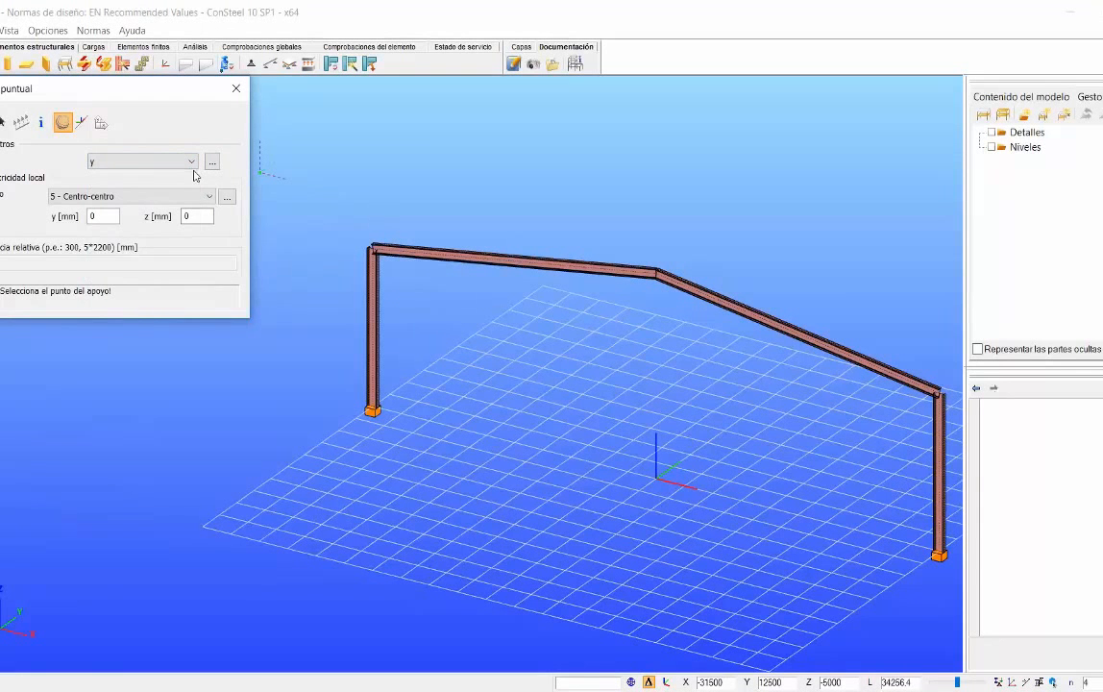
pyautogui.click(211, 162)
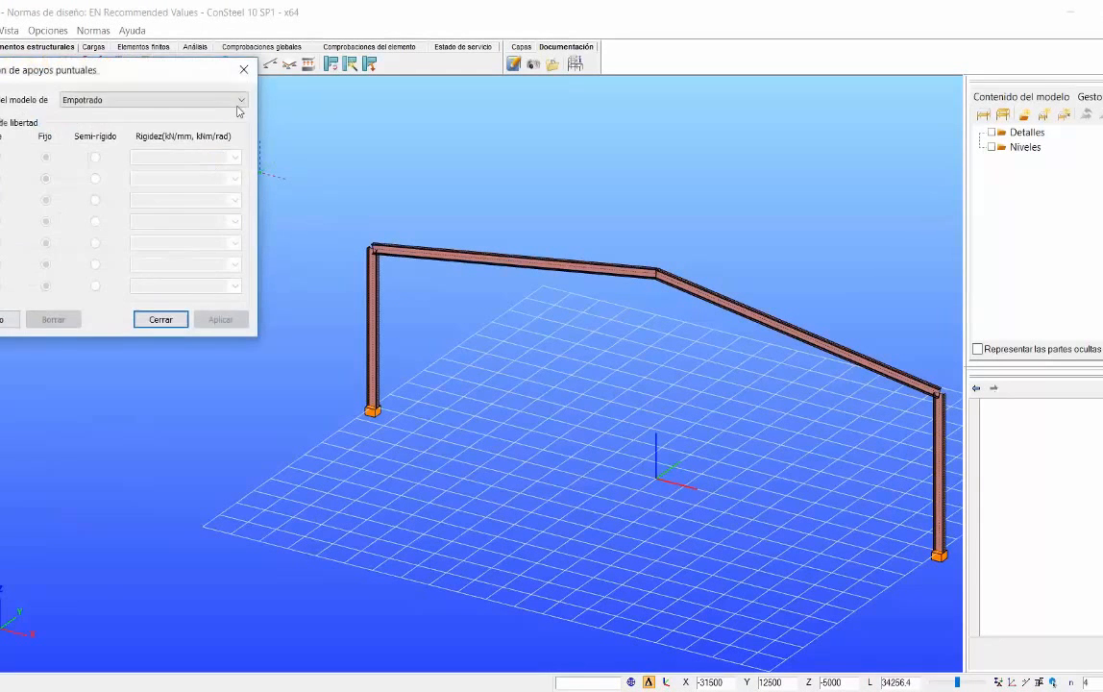
pyautogui.click(244, 69)
pyautogui.click(228, 199)
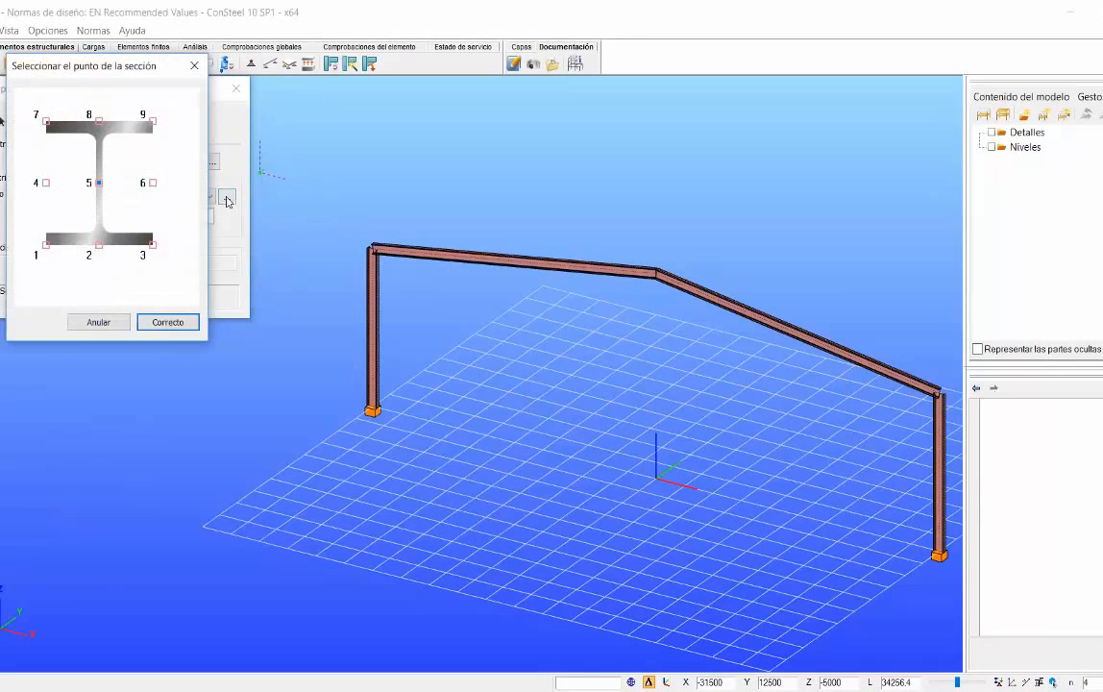
pyautogui.click(100, 122)
pyautogui.click(167, 322)
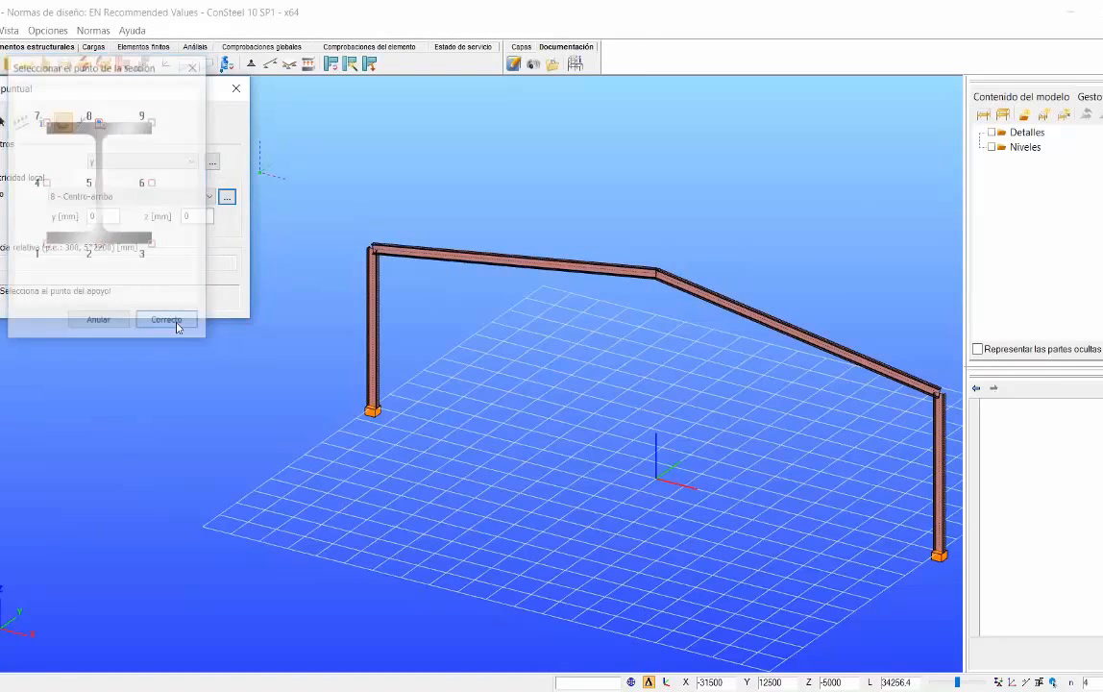
pyautogui.moveTo(355, 244); pyautogui.dragTo(320, 304, button='middle')
pyautogui.scroll(2, 398, 340)
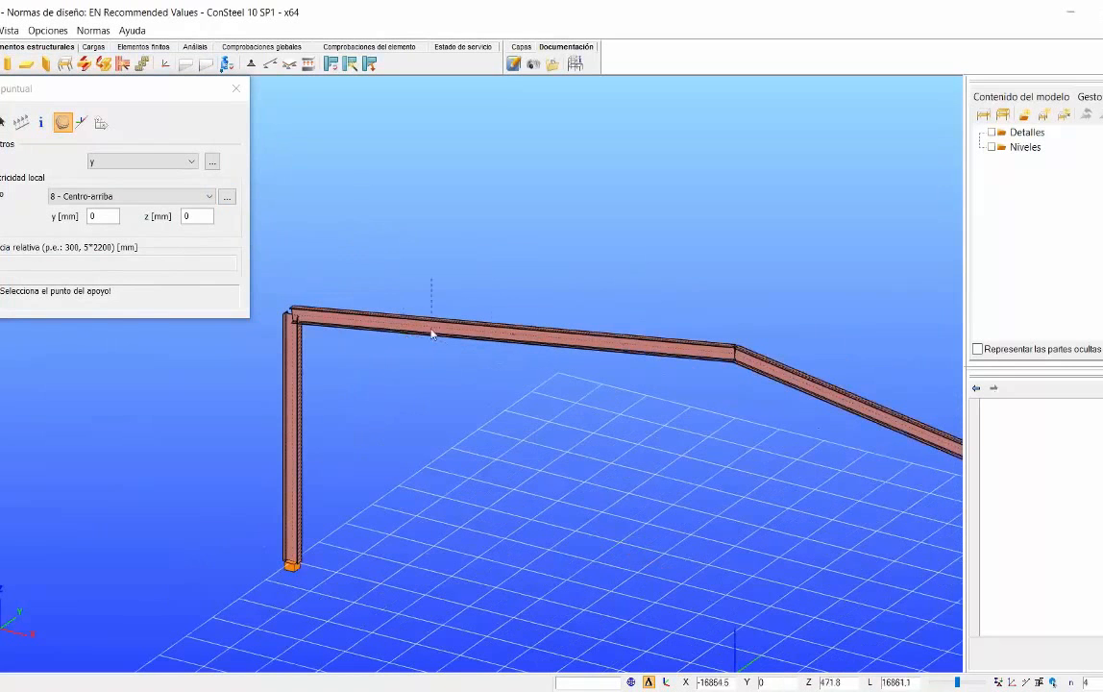
pyautogui.click(515, 336)
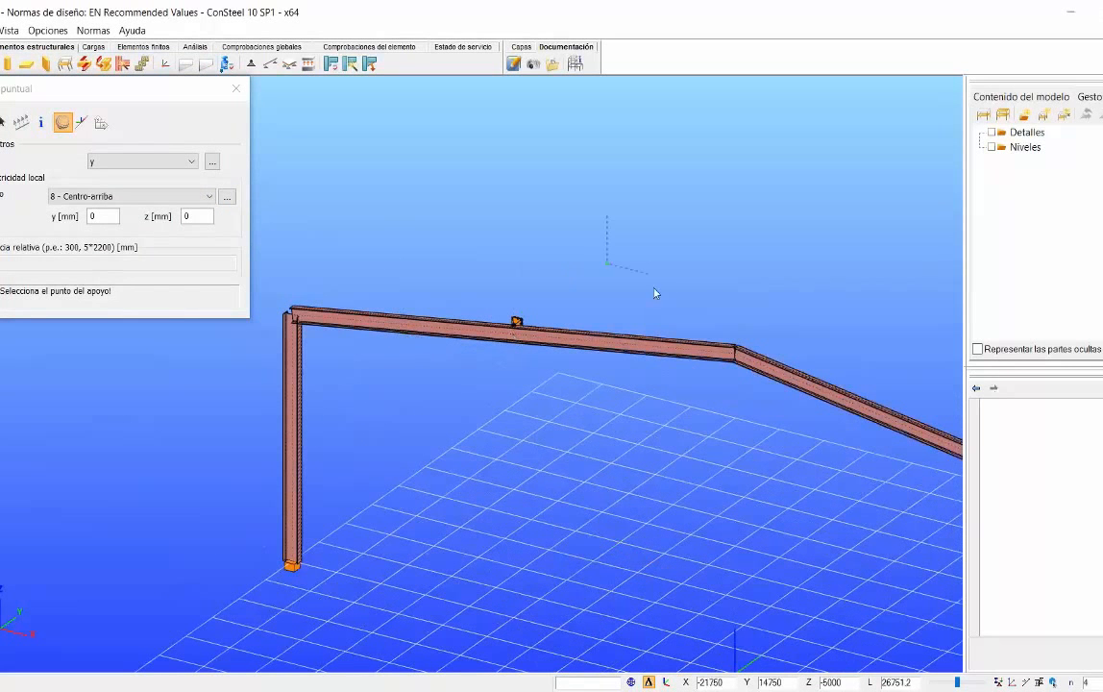
pyautogui.click(296, 317)
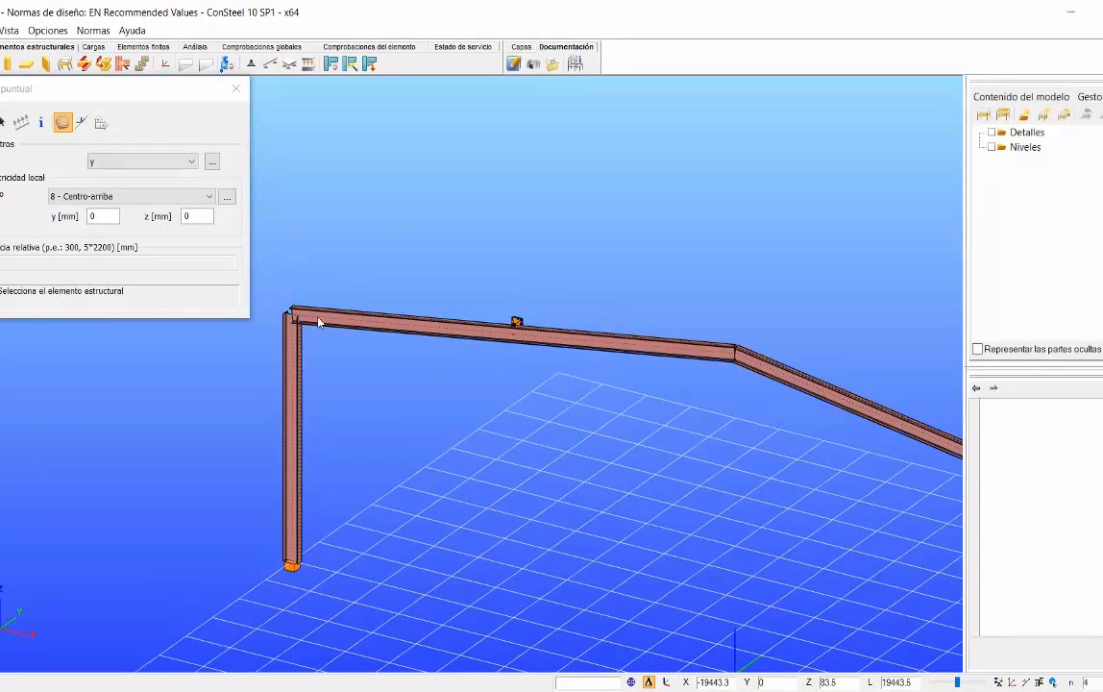
# Add upper-flange y supports at the ridge and at the second rafter's midpoint and column end.
pyautogui.scroll(-3, 333, 271)
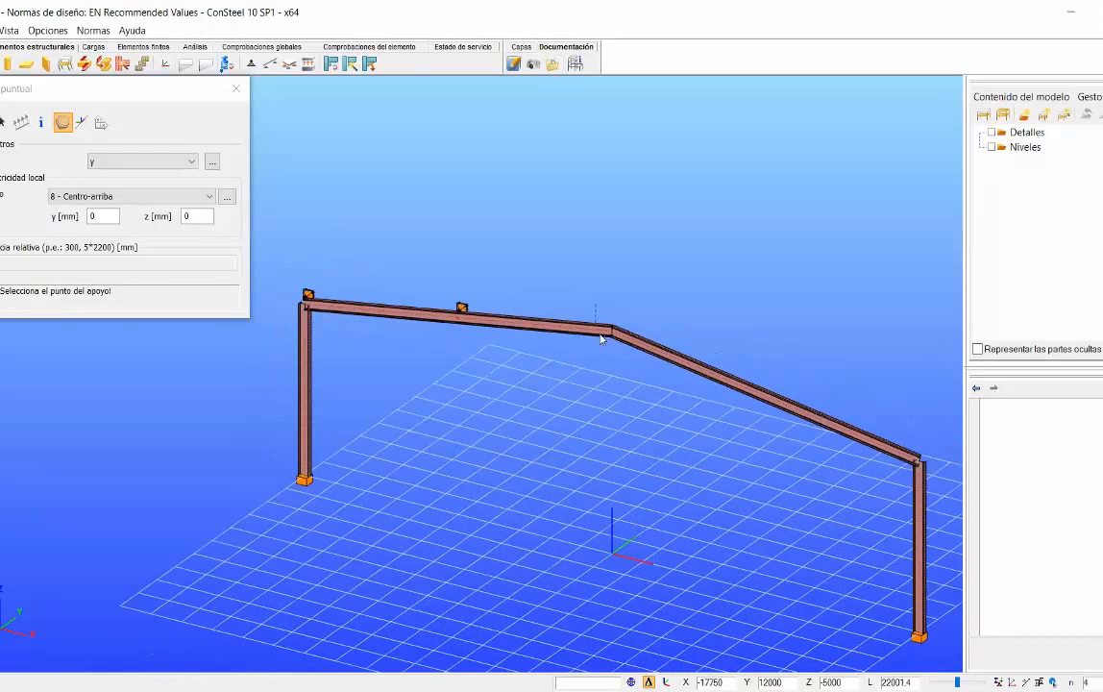
pyautogui.scroll(3, 611, 332)
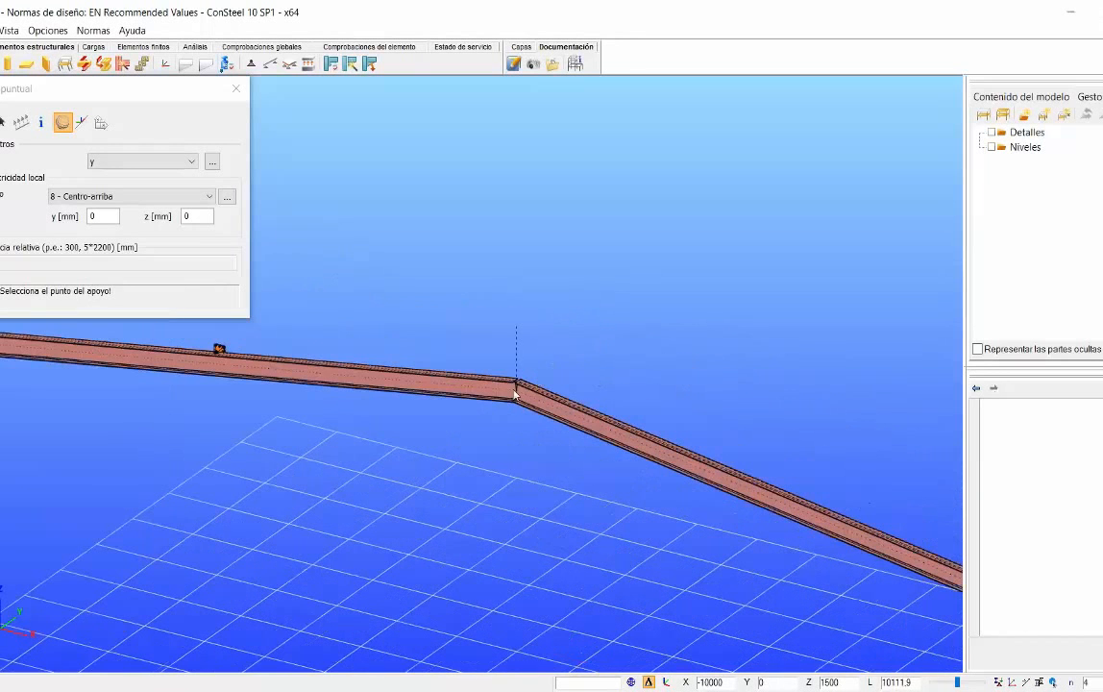
pyautogui.click(504, 388)
pyautogui.scroll(-3, 496, 375)
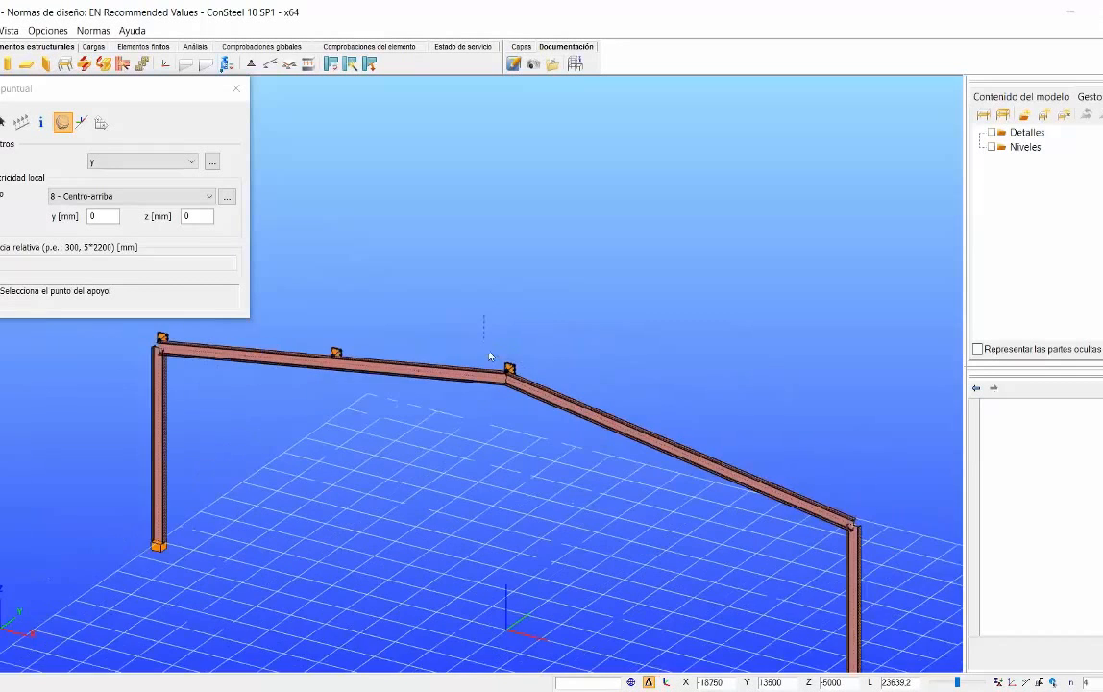
pyautogui.moveTo(534, 358); pyautogui.dragTo(490, 286, button='middle')
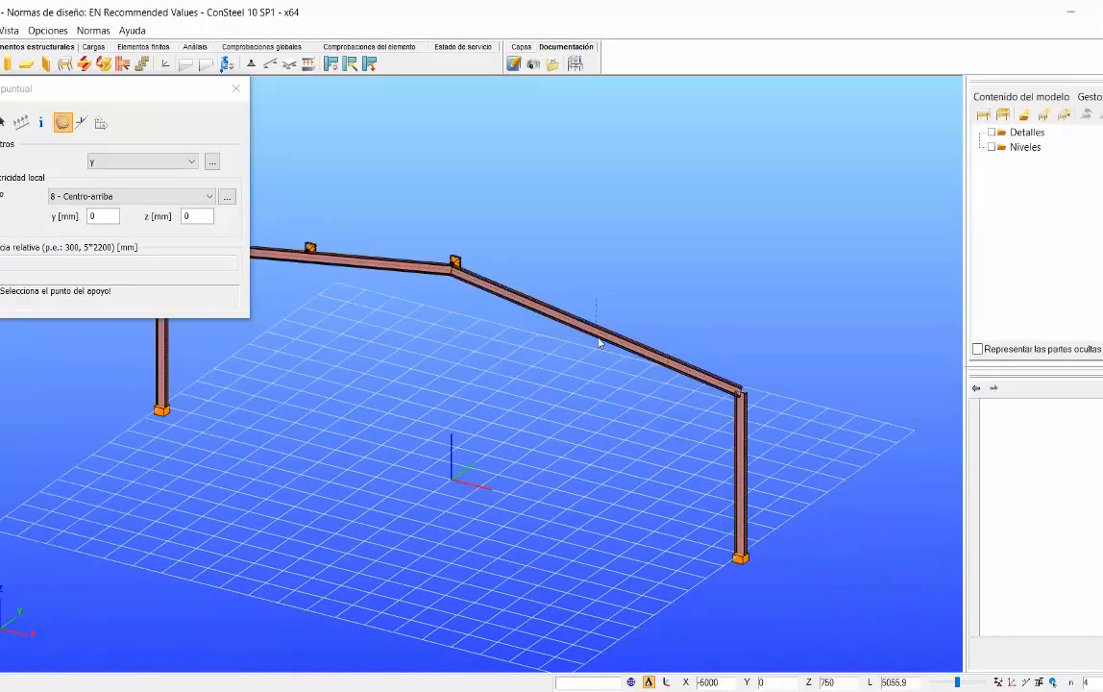
pyautogui.click(736, 394)
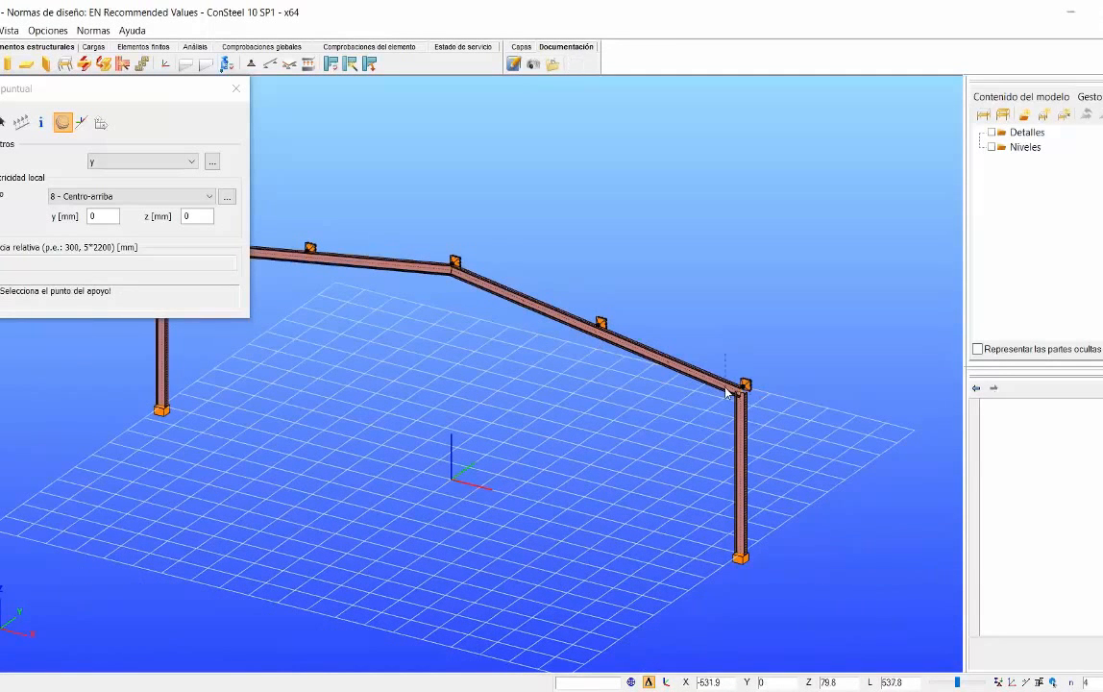
# Change the support reference to 2 - Centro-abajo and add a lower-flange y support at the second rafter's column end.
pyautogui.keyDown('alt'); pyautogui.moveTo(670, 330); pyautogui.dragTo(621, 328, button='middle'); pyautogui.keyUp('alt')
pyautogui.scroll(5, 622, 332)
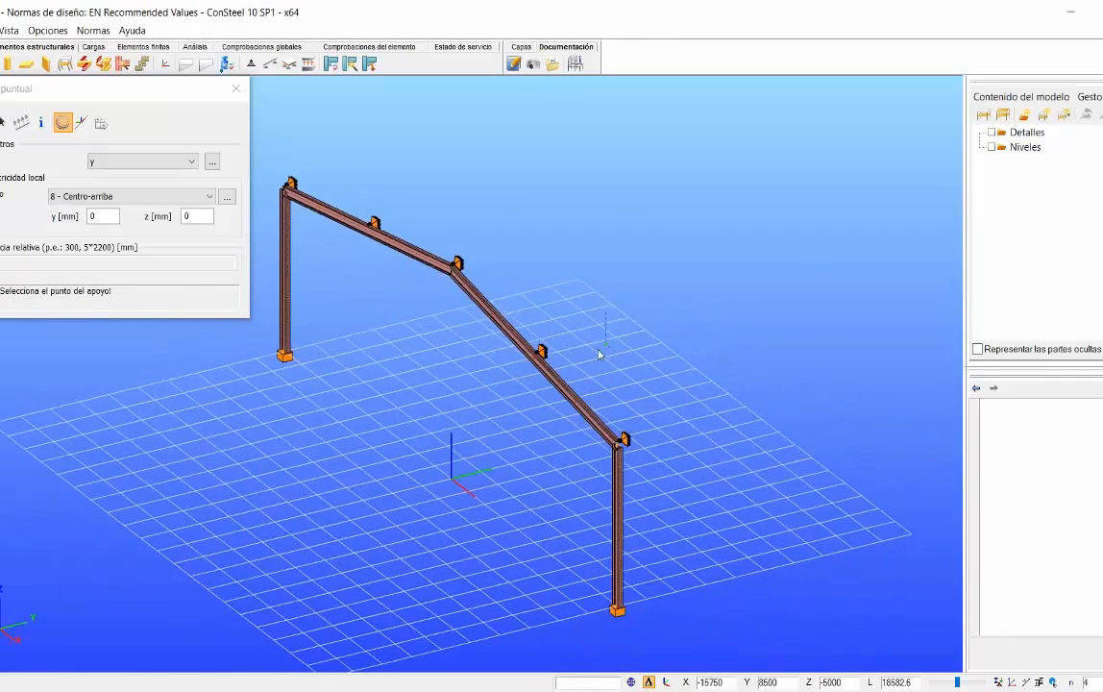
pyautogui.keyDown('alt'); pyautogui.moveTo(449, 333); pyautogui.dragTo(554, 350, button='middle'); pyautogui.keyUp('alt')
pyautogui.scroll(-2, 553, 350)
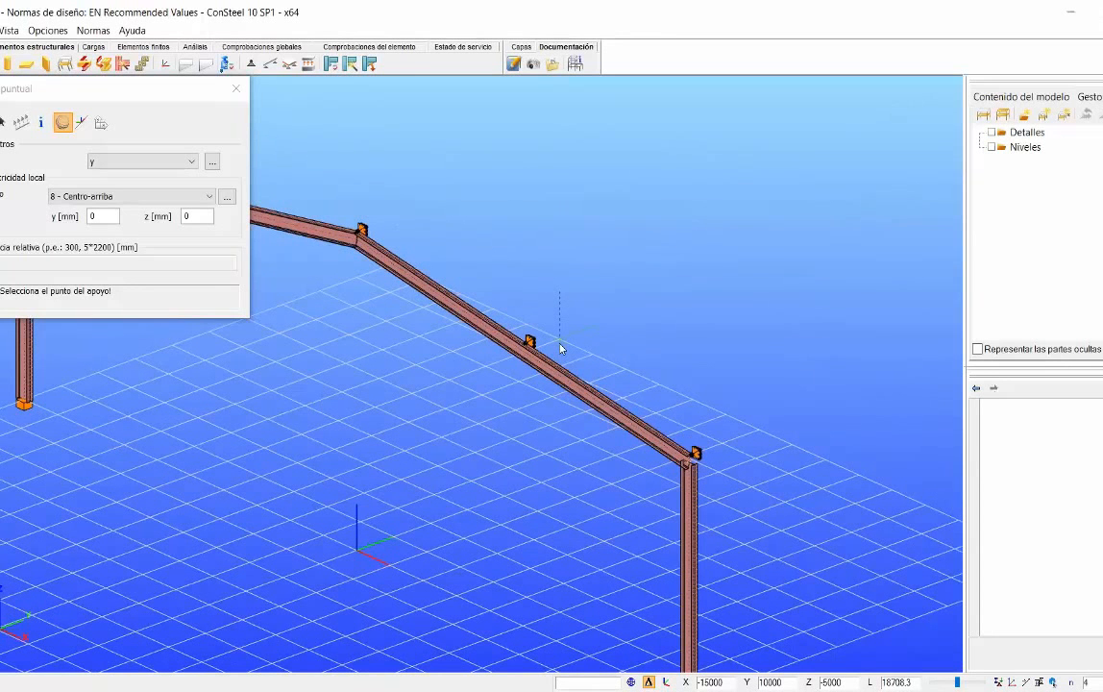
pyautogui.click(212, 163)
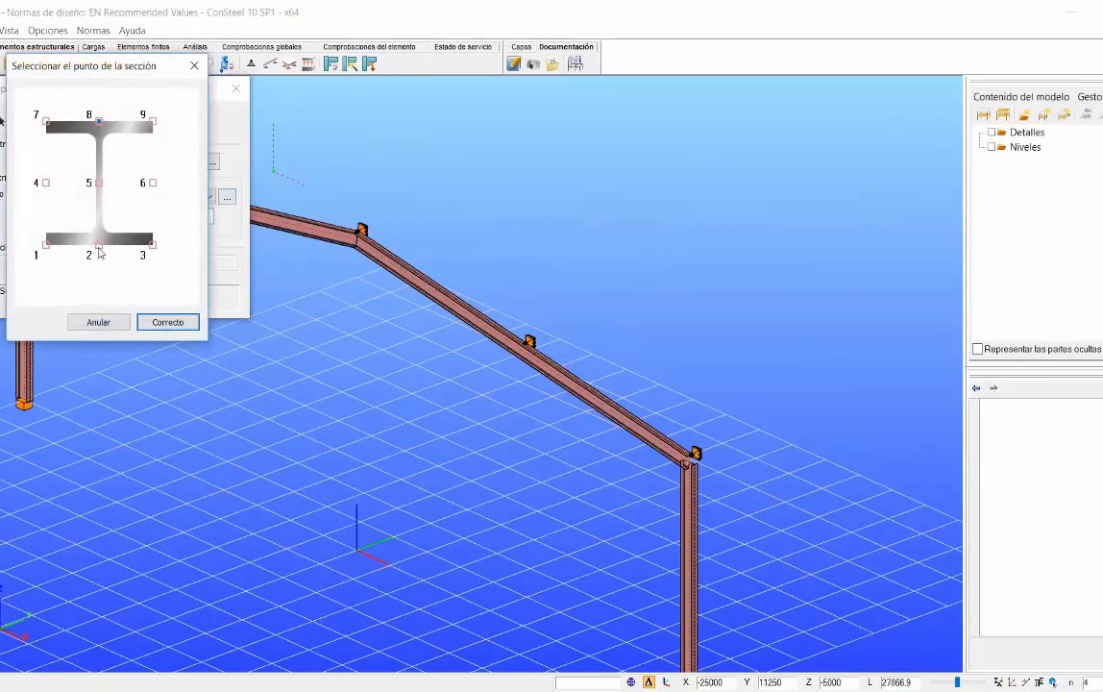
pyautogui.click(169, 322)
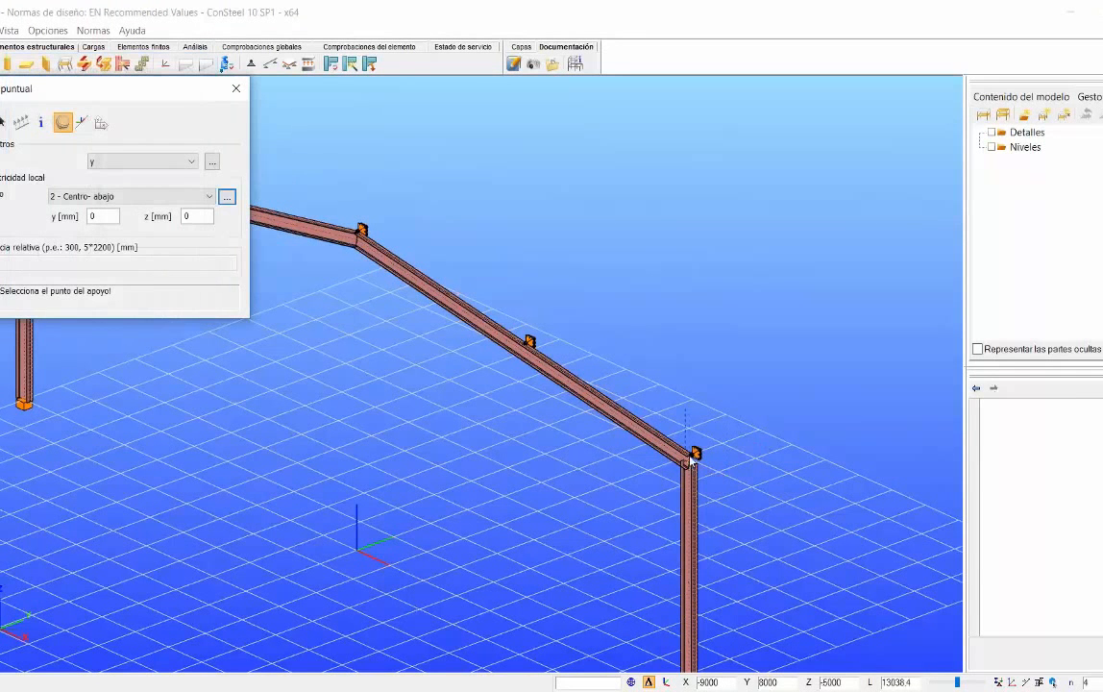
pyautogui.scroll(-2, 575, 333)
pyautogui.scroll(-1, 575, 333)
pyautogui.scroll(4, 490, 316)
pyautogui.click(485, 316)
pyautogui.moveTo(538, 348); pyautogui.dragTo(665, 234, button='middle')
pyautogui.scroll(3, 587, 302)
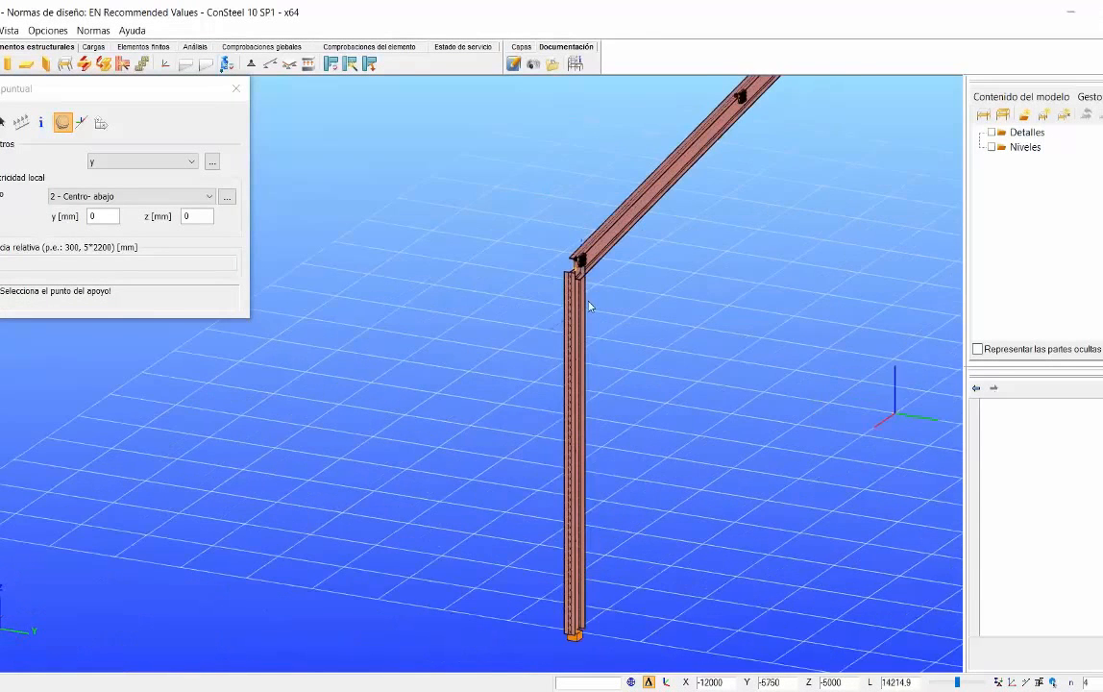
pyautogui.moveTo(588, 264); pyautogui.dragTo(423, 318, button='middle')
pyautogui.click(577, 261)
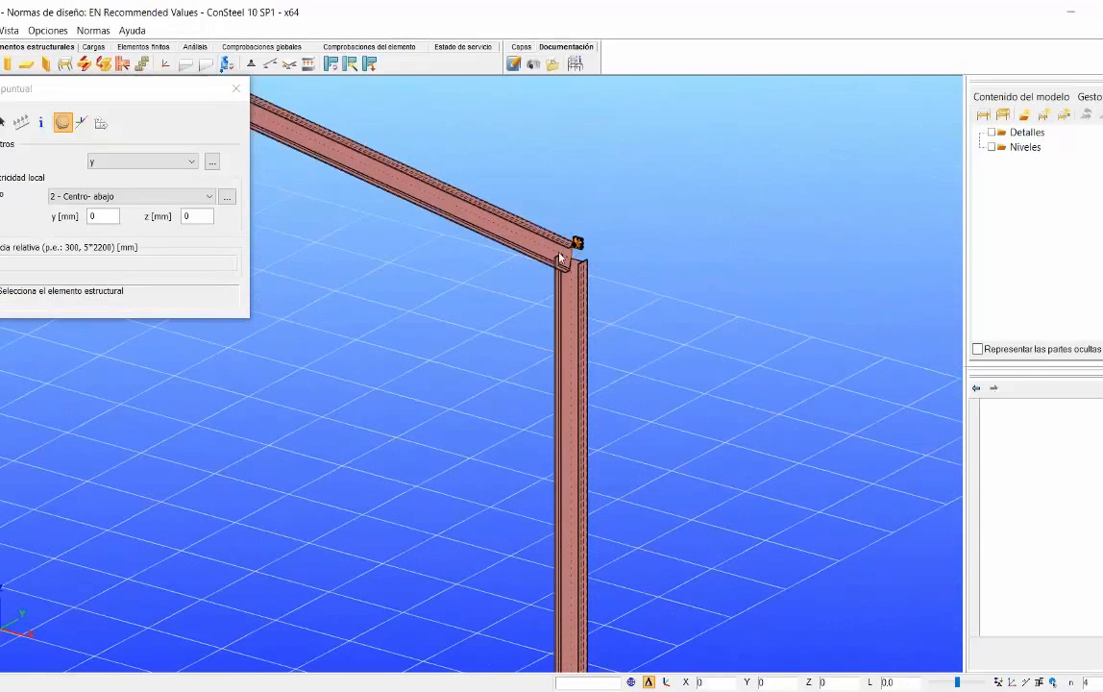
pyautogui.click(543, 252)
# Add a lower-flange y support at the ridge and finish placing point supports.
pyautogui.moveTo(514, 262); pyautogui.dragTo(491, 388, button='middle')
pyautogui.scroll(-3, 485, 248)
pyautogui.click(670, 351)
pyautogui.click(672, 356)
pyautogui.scroll(4, 491, 387)
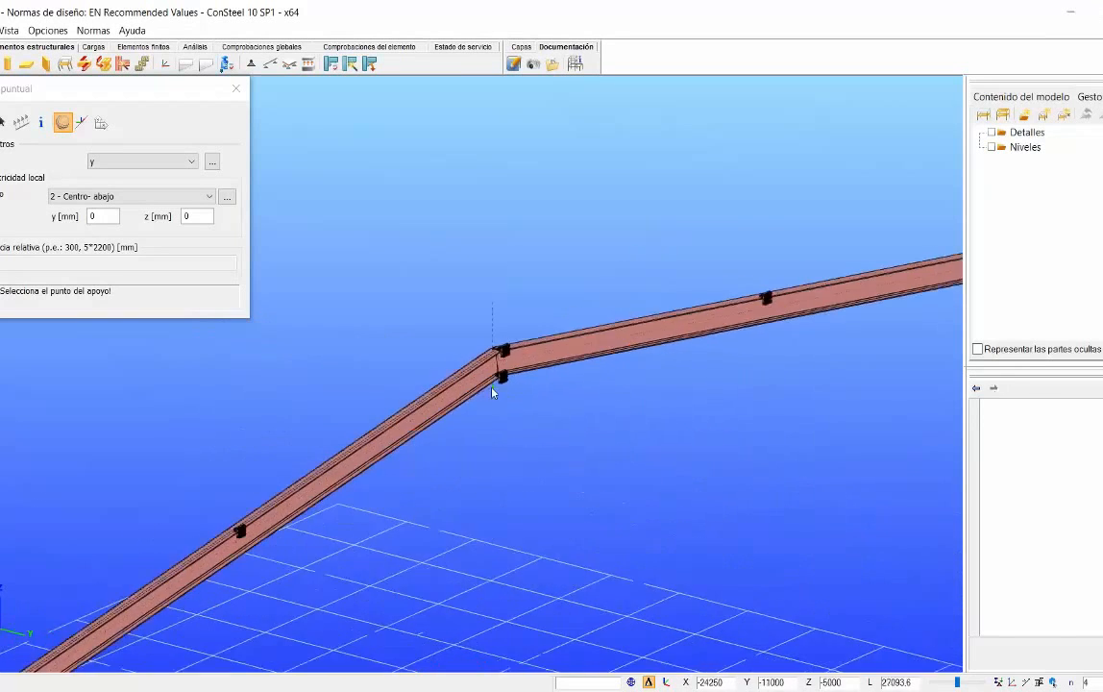
pyautogui.scroll(-3, 442, 320)
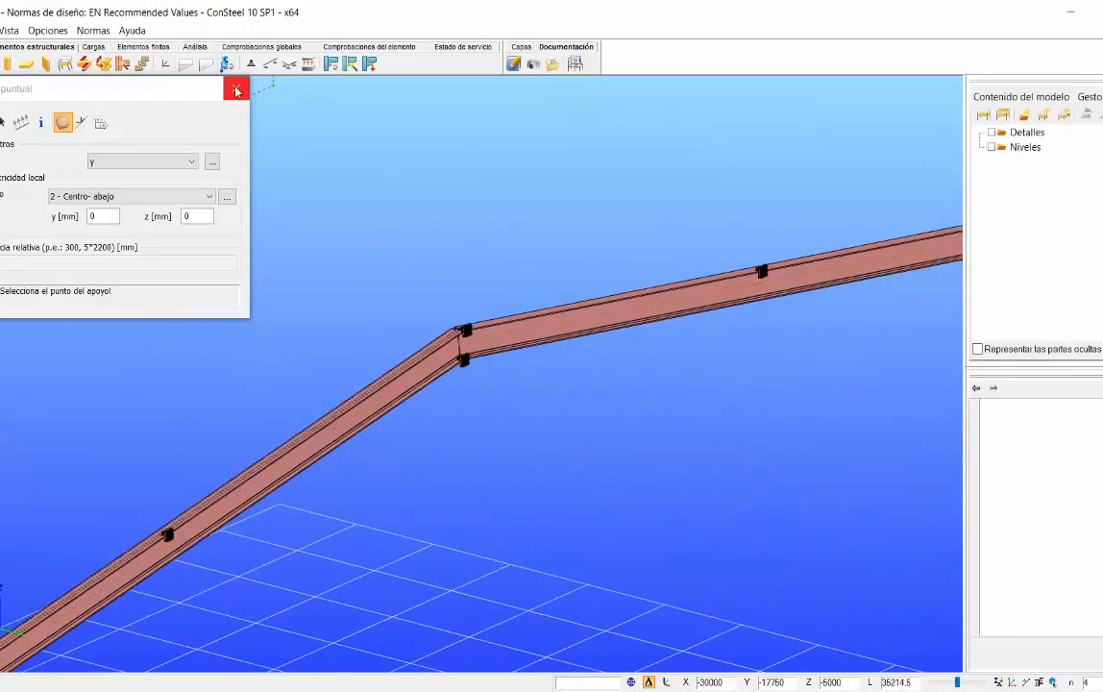
pyautogui.click(236, 88)
# Open the meteorological surface's dynamic wind pressure definition and look at the Portugal zone map for the basic wind velocity.
pyautogui.scroll(-5, 536, 248)
pyautogui.keyDown('alt'); pyautogui.moveTo(547, 249); pyautogui.dragTo(774, 254, button='middle'); pyautogui.keyUp('alt')
pyautogui.click(93, 48)
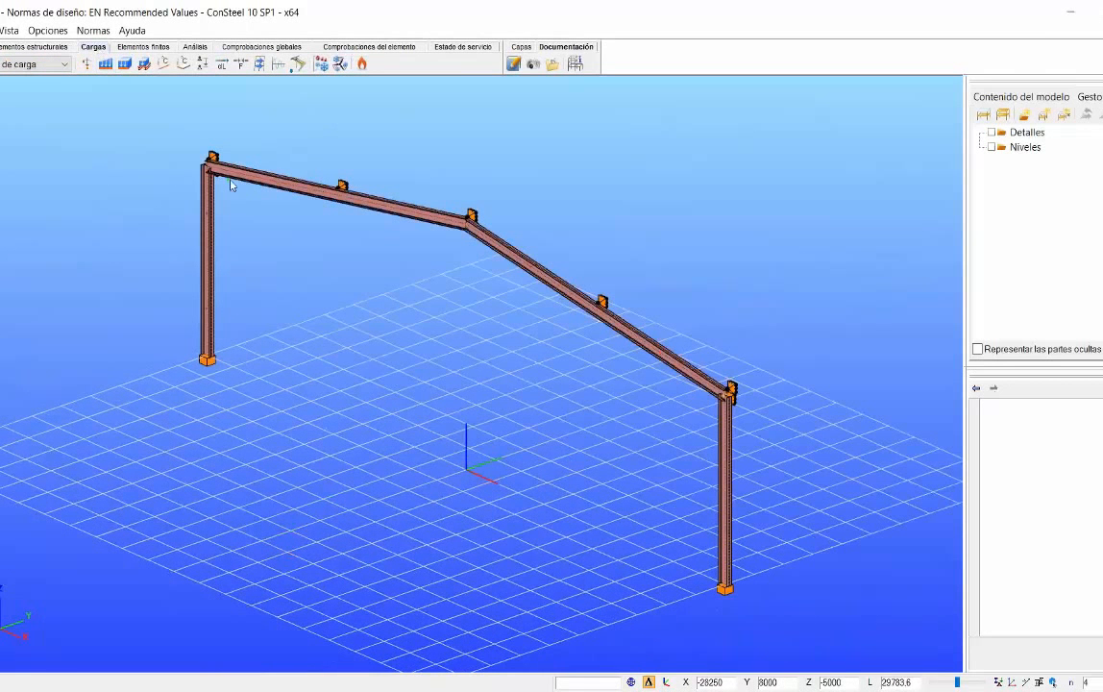
pyautogui.scroll(-2, 205, 160)
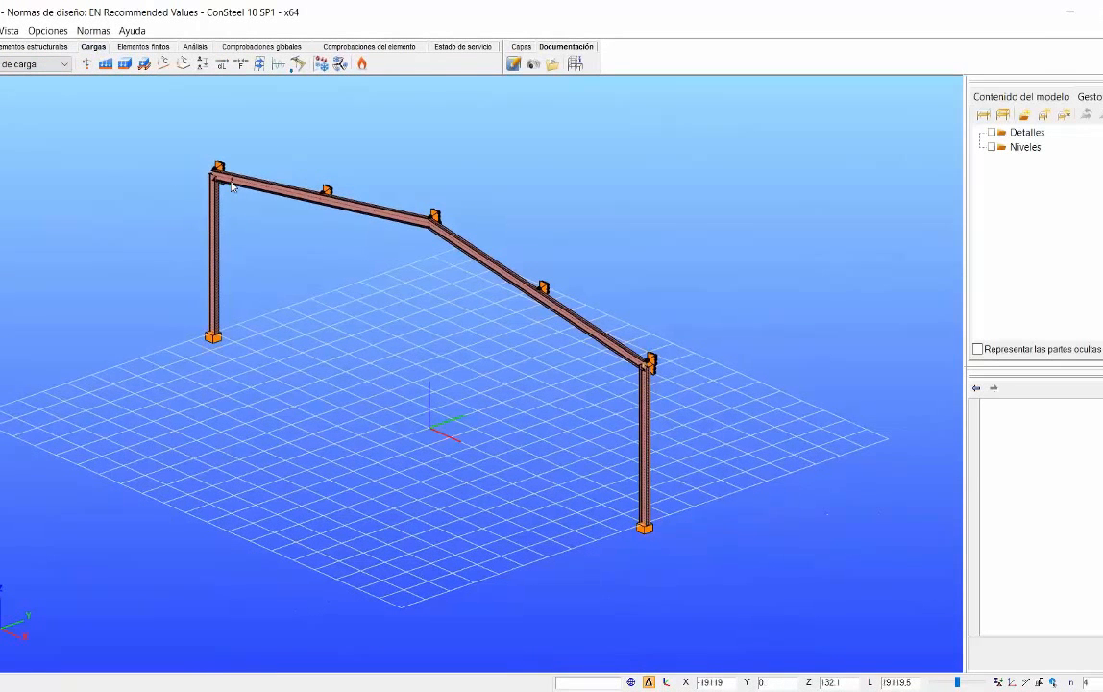
pyautogui.click(321, 65)
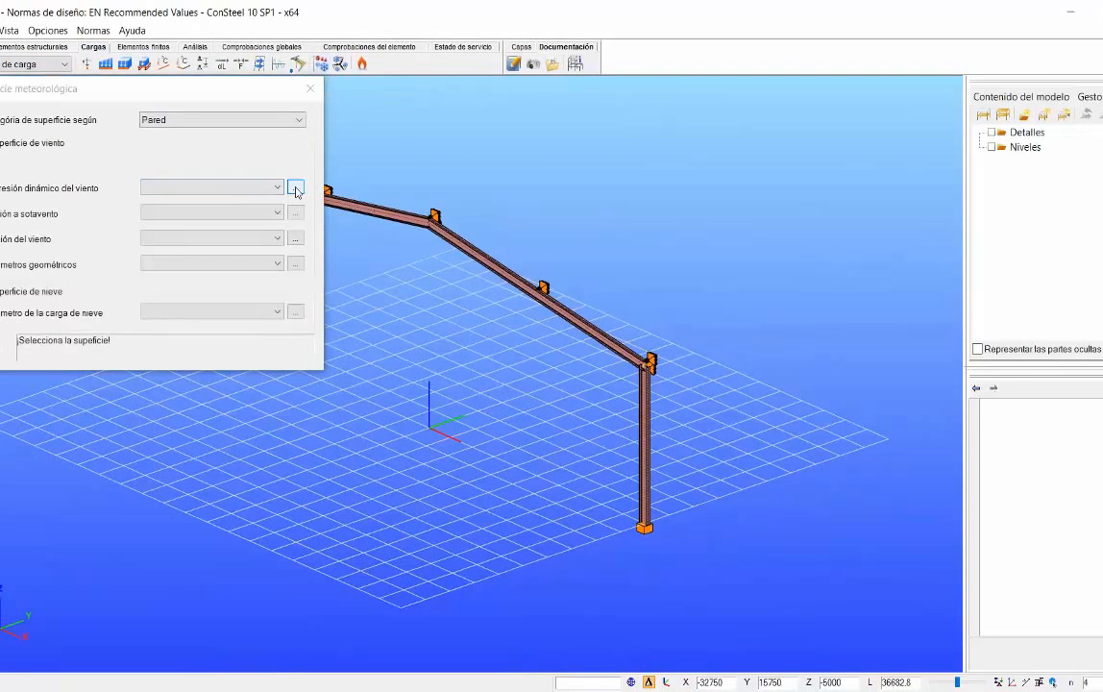
pyautogui.click(296, 188)
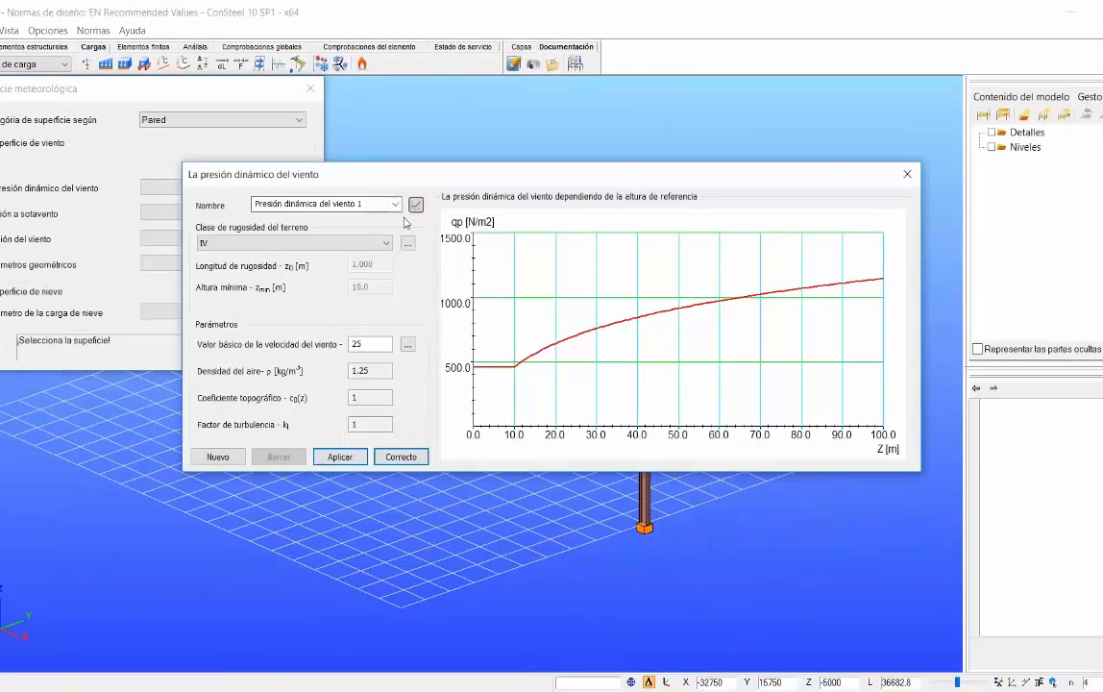
pyautogui.click(407, 344)
pyautogui.click(372, 390)
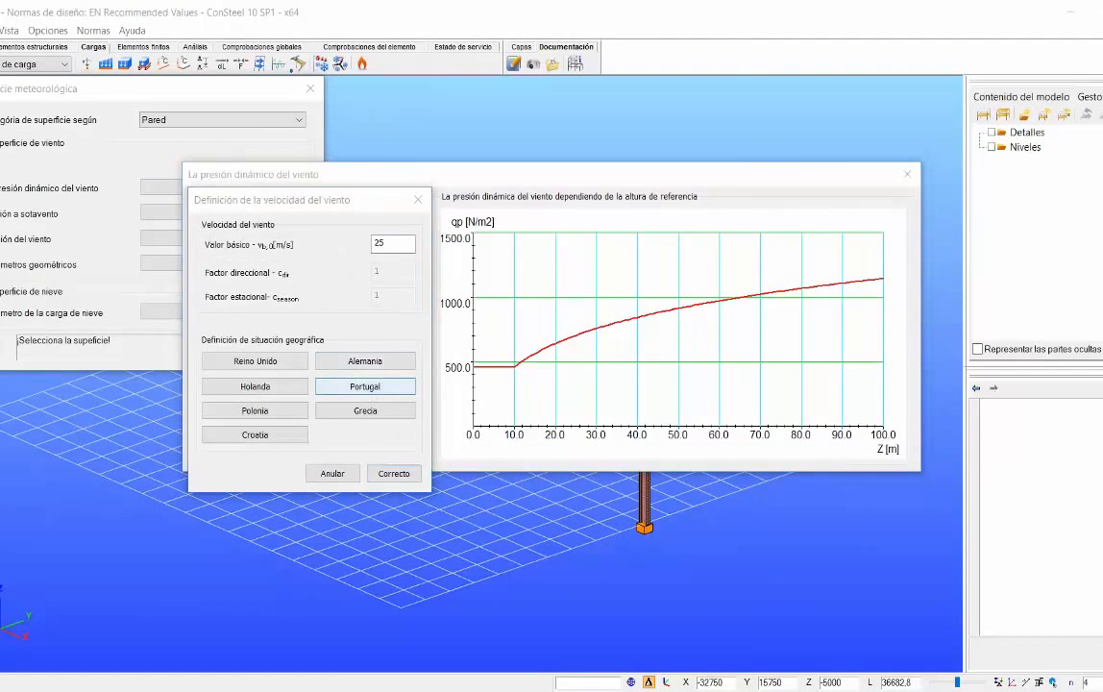
pyautogui.click(731, 40)
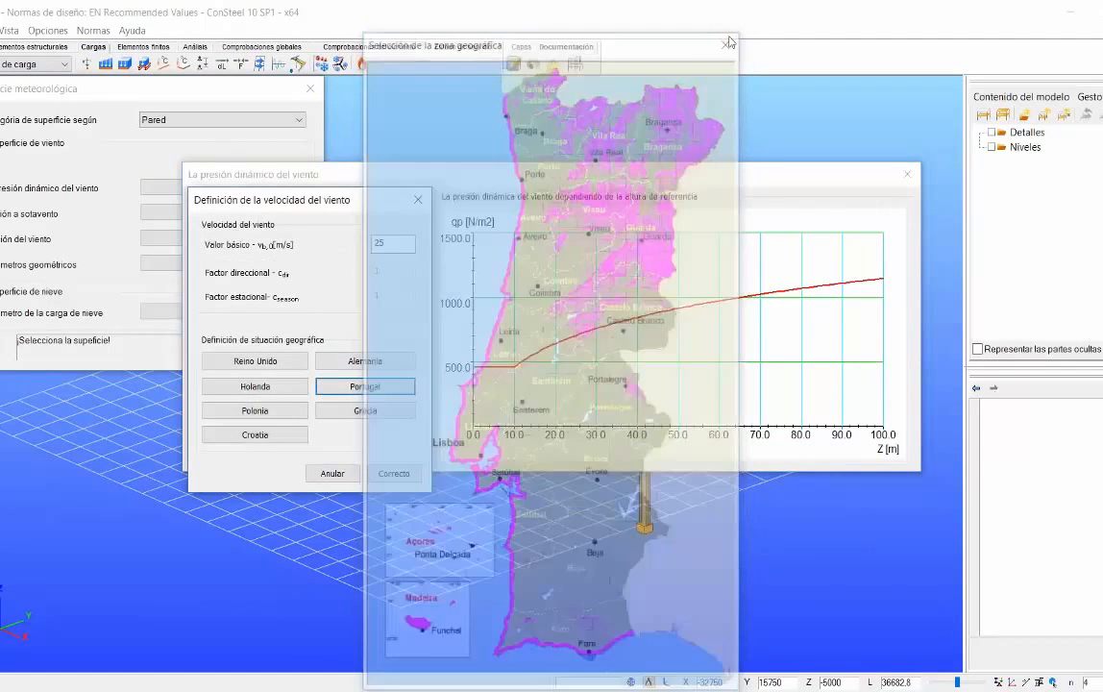
pyautogui.click(418, 200)
# Review the terrain roughness classes for the wind pressure and close the meteorological surface definition.
pyautogui.click(384, 245)
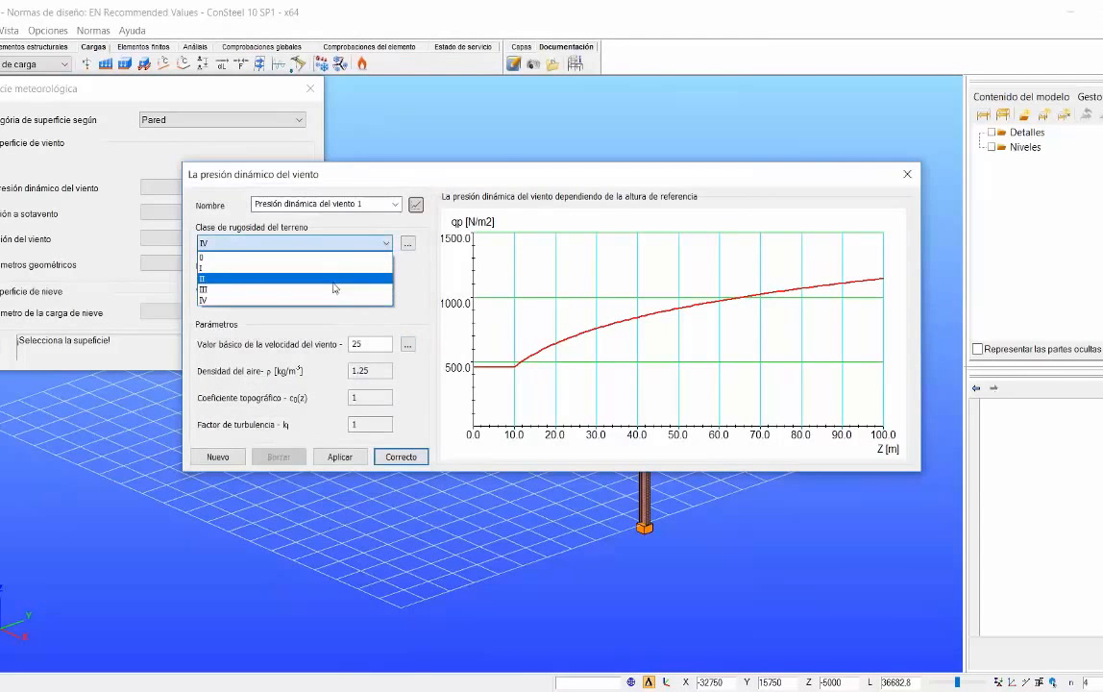
pyautogui.click(412, 246)
pyautogui.click(412, 246)
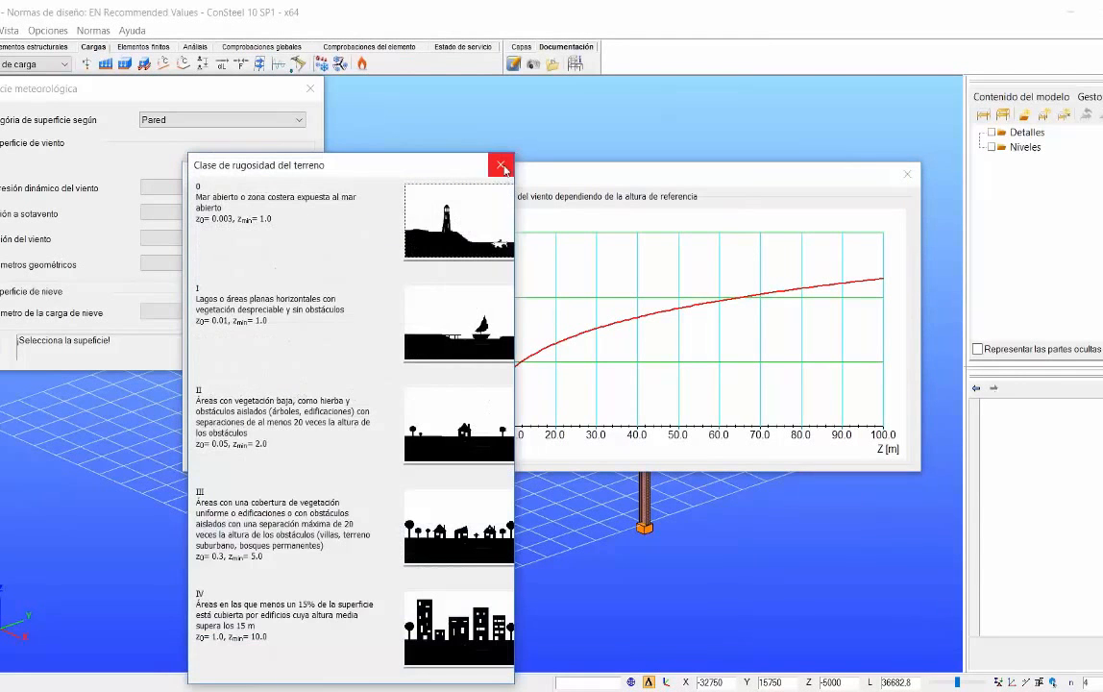
pyautogui.click(503, 167)
pyautogui.moveTo(810, 176); pyautogui.dragTo(746, 166)
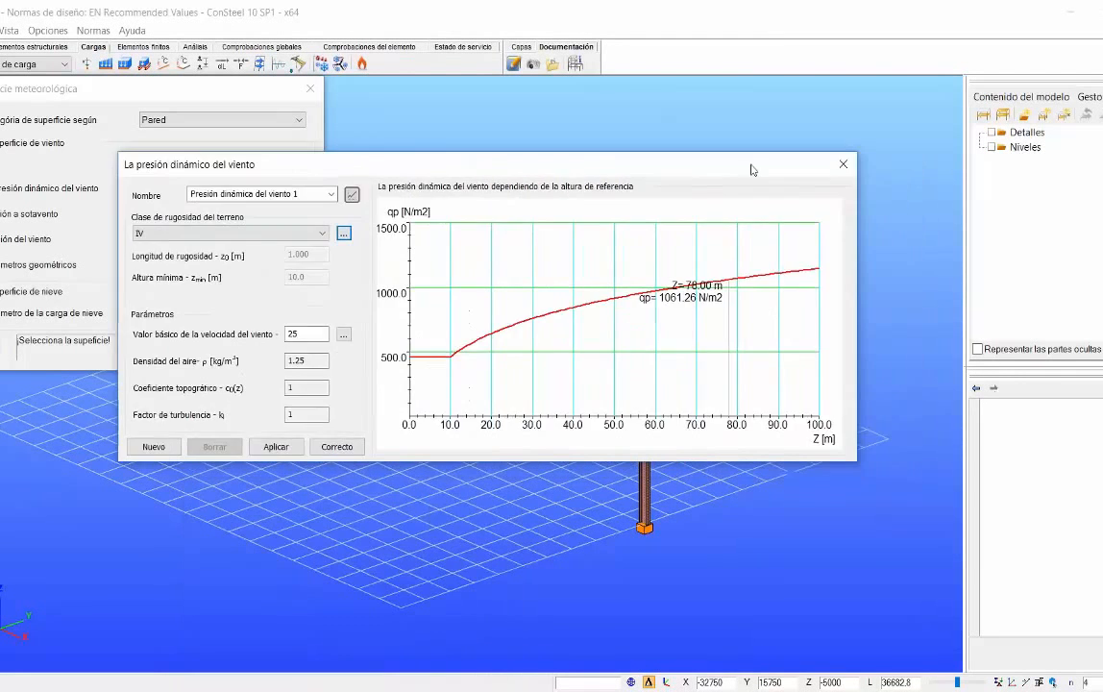
pyautogui.click(842, 165)
pyautogui.click(310, 89)
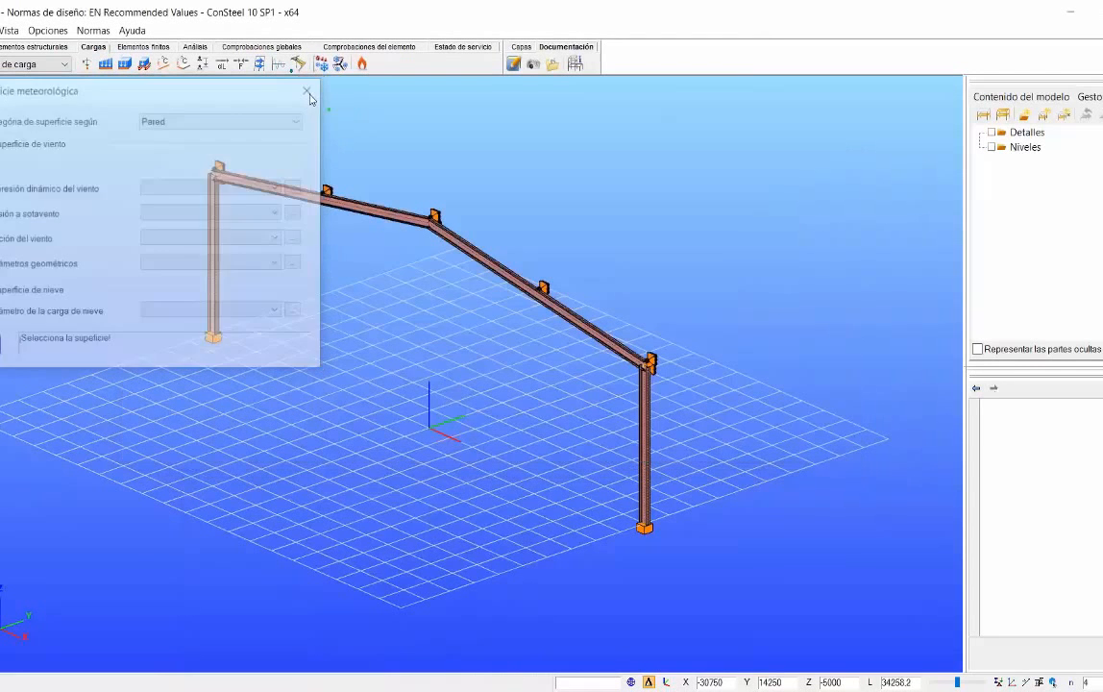
# Apply a uniform Z-direction line load of -6 kN/m along both rafters, referenced to 0 - Línea de referencia.
pyautogui.click(108, 68)
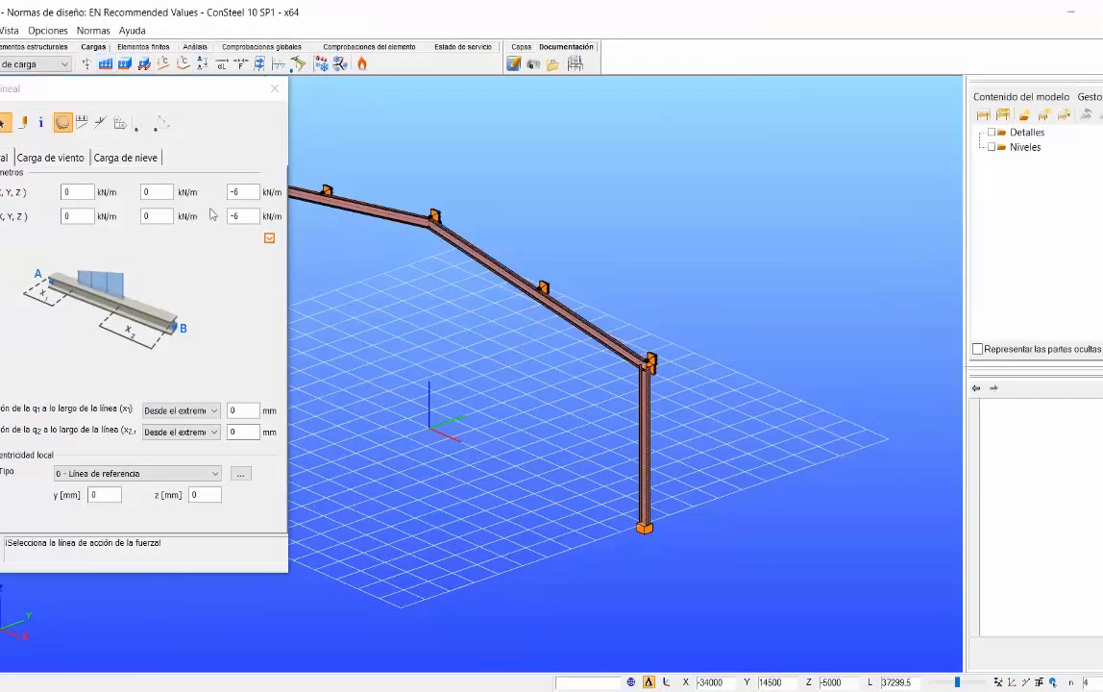
pyautogui.click(469, 249)
pyautogui.click(280, 96)
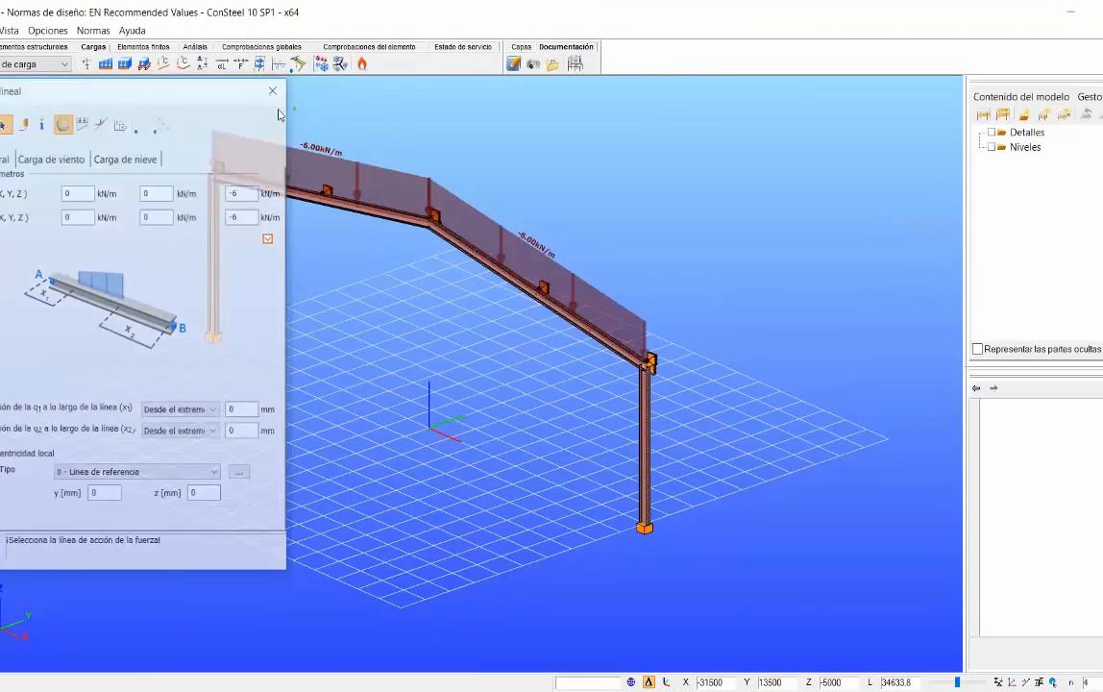
pyautogui.scroll(-2, 315, 231)
pyautogui.moveTo(315, 232); pyautogui.dragTo(374, 243, button='middle')
pyautogui.scroll(3, 387, 259)
pyautogui.scroll(-2, 390, 280)
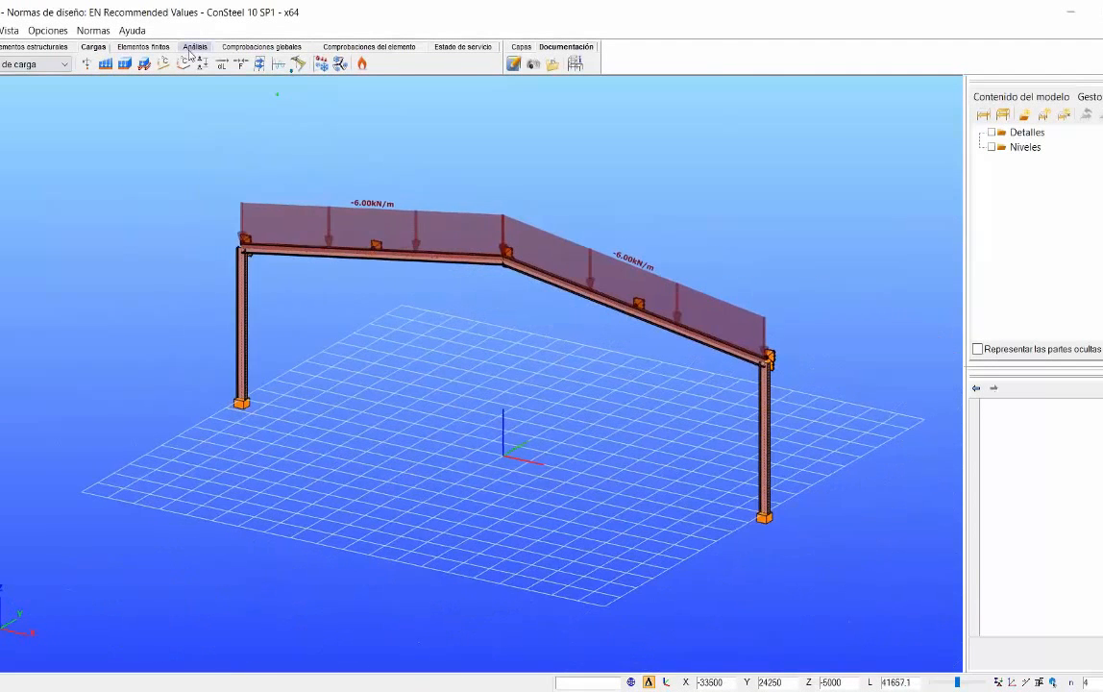
# Run the elastic analysis on the complete model and display the first-order XYZ deformation at a larger scale.
pyautogui.click(193, 48)
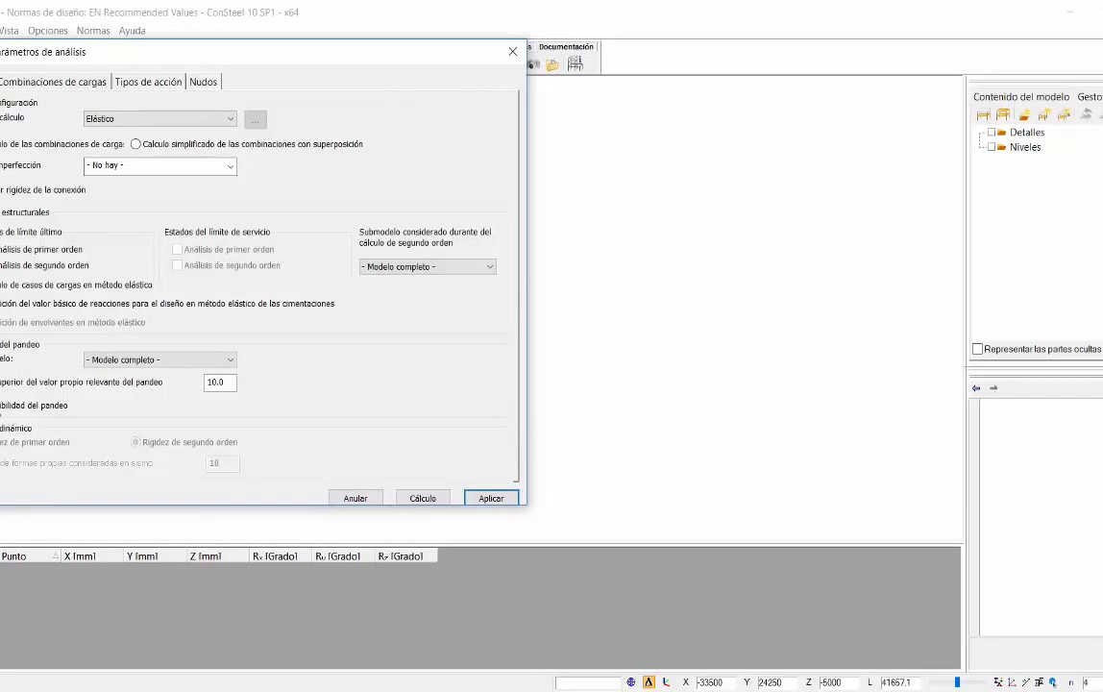
pyautogui.click(423, 498)
pyautogui.click(30, 62)
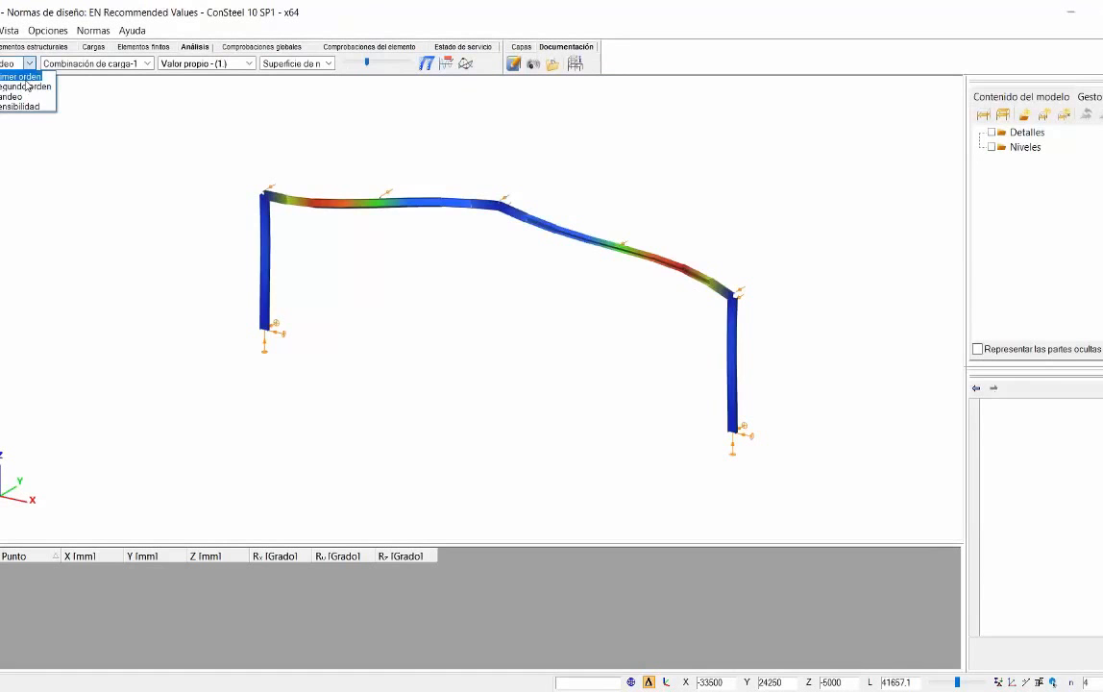
pyautogui.click(26, 79)
pyautogui.moveTo(368, 63)
pyautogui.mouseDown()
pyautogui.moveTo(378, 63)
pyautogui.moveTo(347, 64)
pyautogui.moveTo(378, 64)
pyautogui.mouseUp()
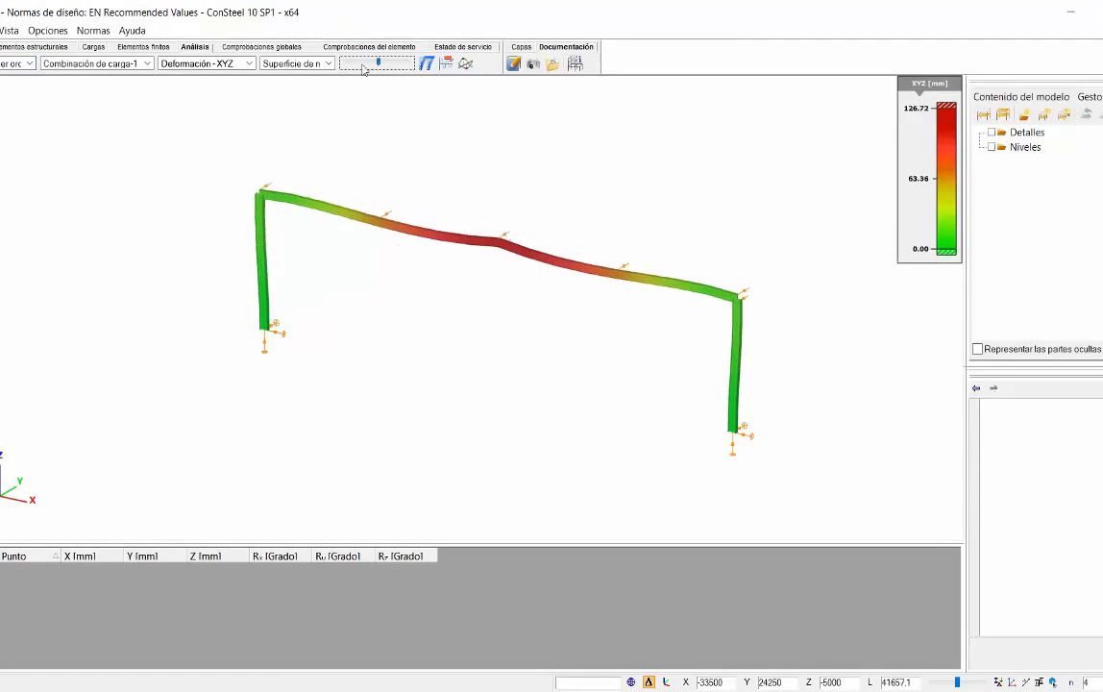
# Display the My bending moment diagram at a larger scale and label its value at the second rafter's column end.
pyautogui.click(248, 63)
pyautogui.click(163, 126)
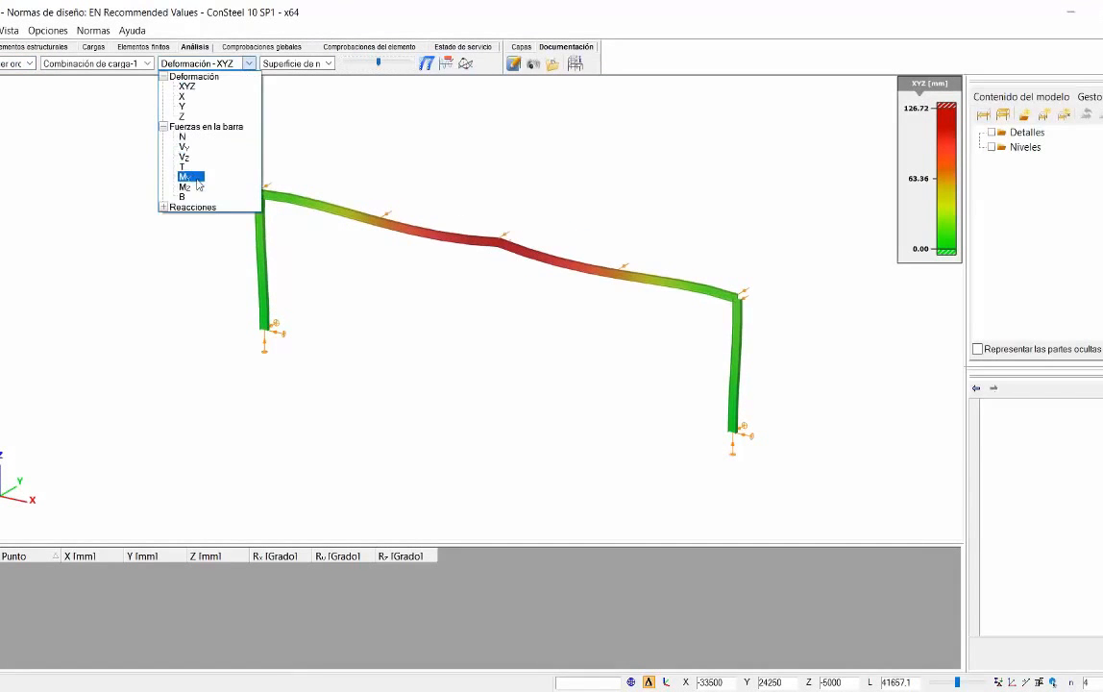
pyautogui.click(192, 177)
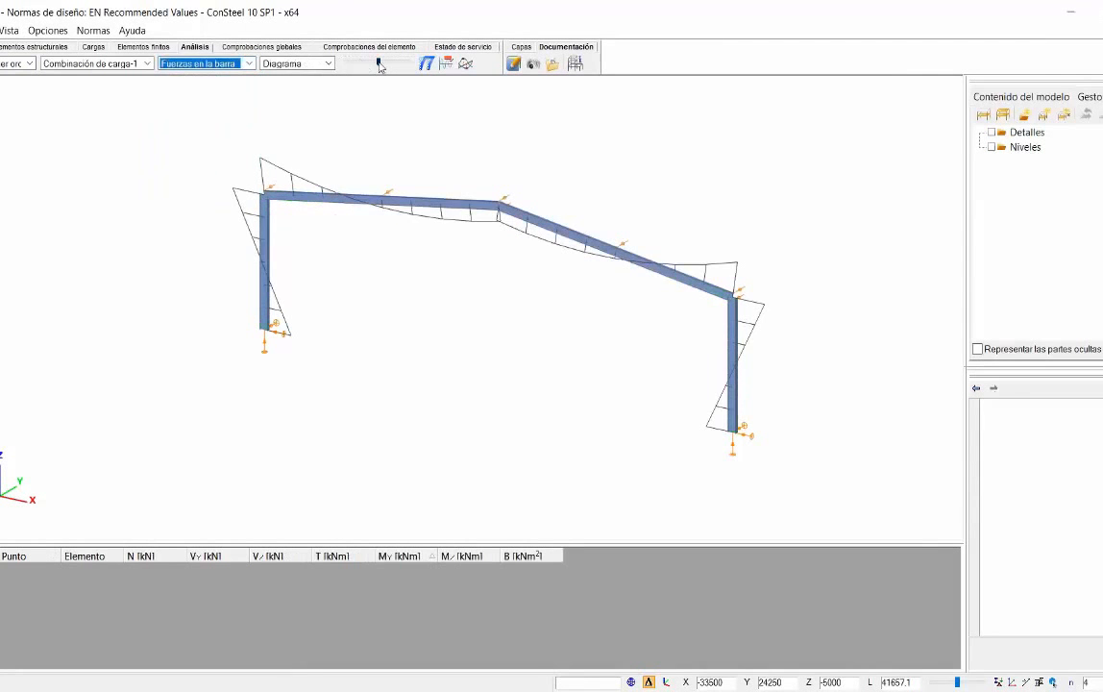
pyautogui.rightClick(748, 228)
pyautogui.click(779, 238)
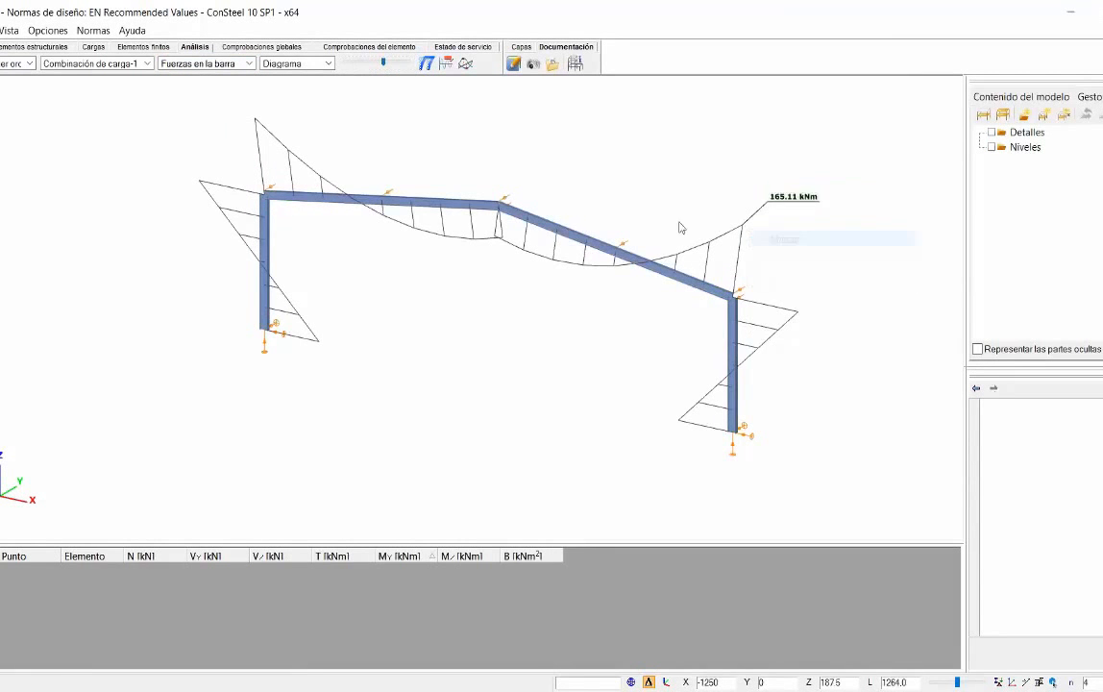
# Show the first buckling mode and enlarge its deformed shape to examine the first rafter near the column.
pyautogui.click(30, 64)
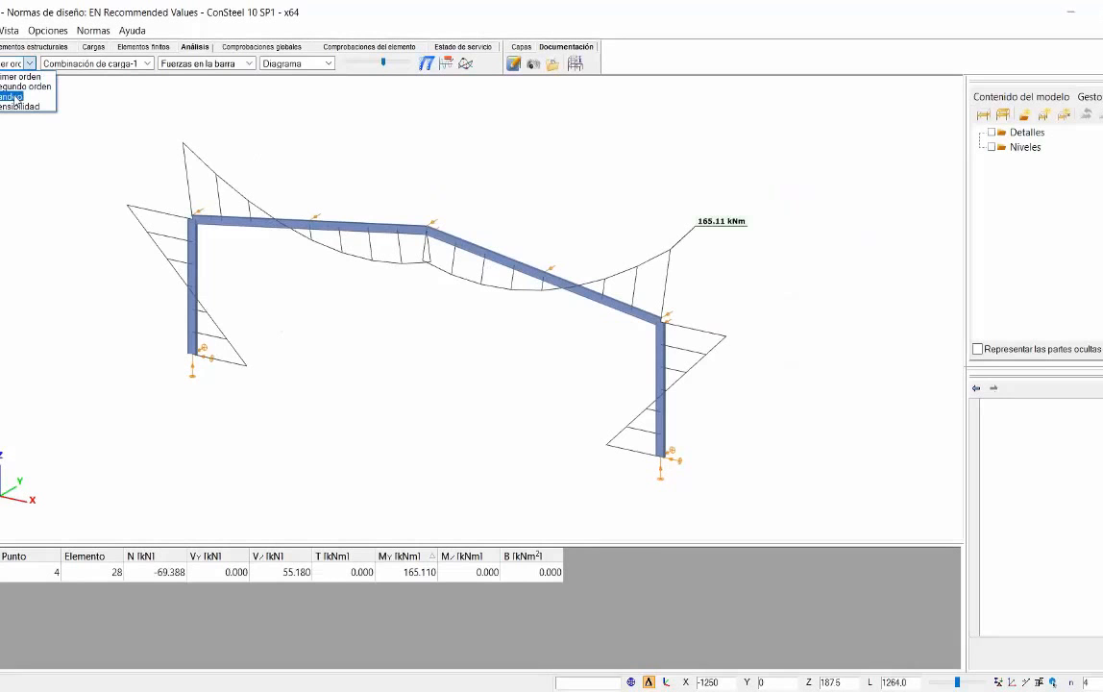
pyautogui.click(13, 97)
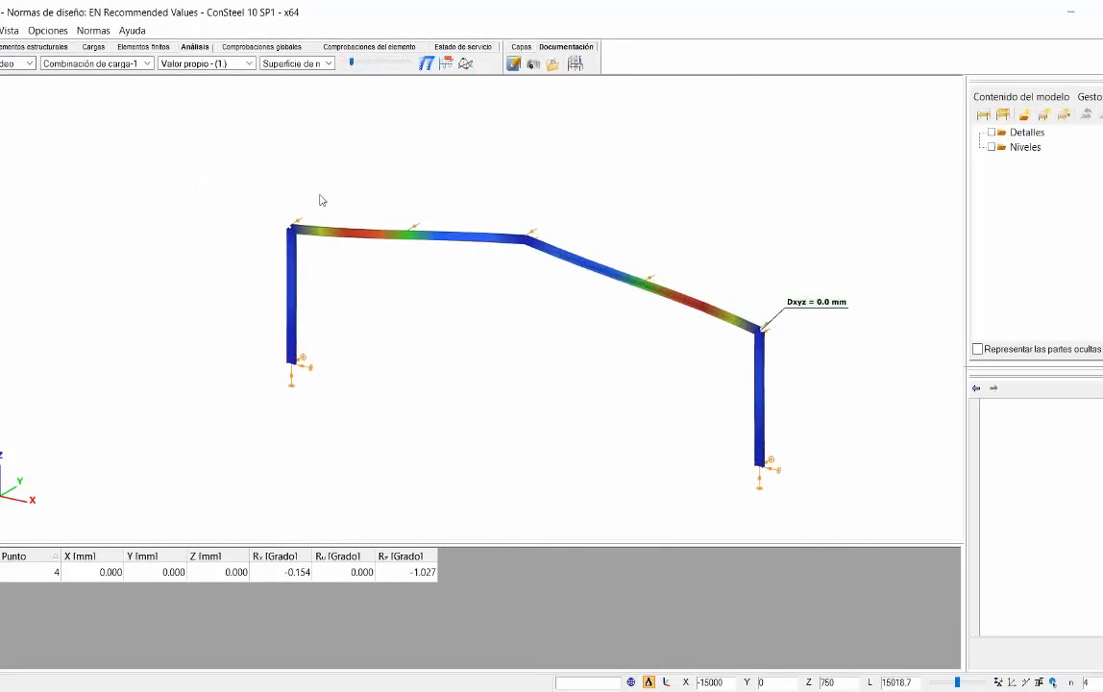
pyautogui.scroll(2, 398, 306)
pyautogui.scroll(3, 538, 277)
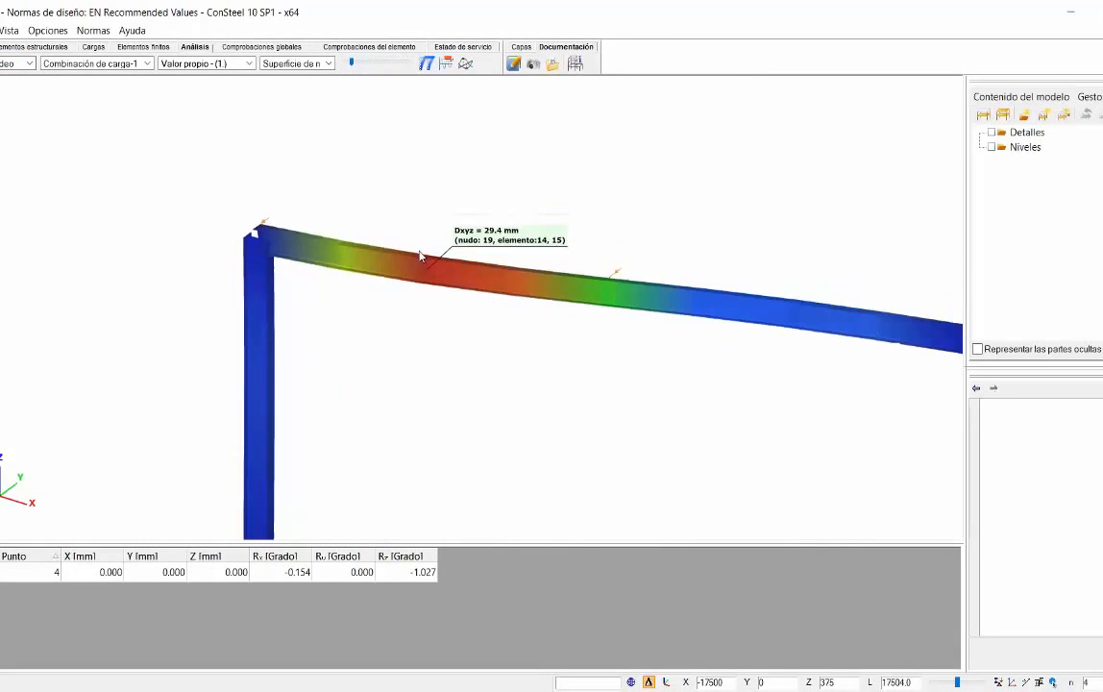
pyautogui.click(351, 63)
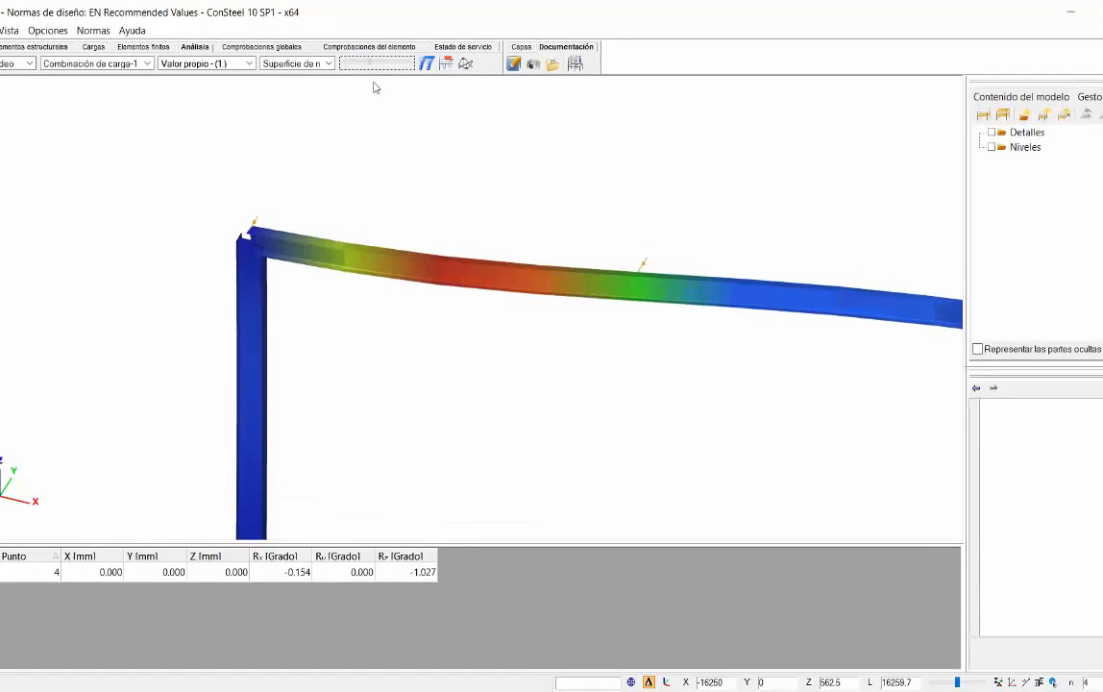
# Check the list of buckling eigenvalues and view the first mode across the whole frame.
pyautogui.click(221, 63)
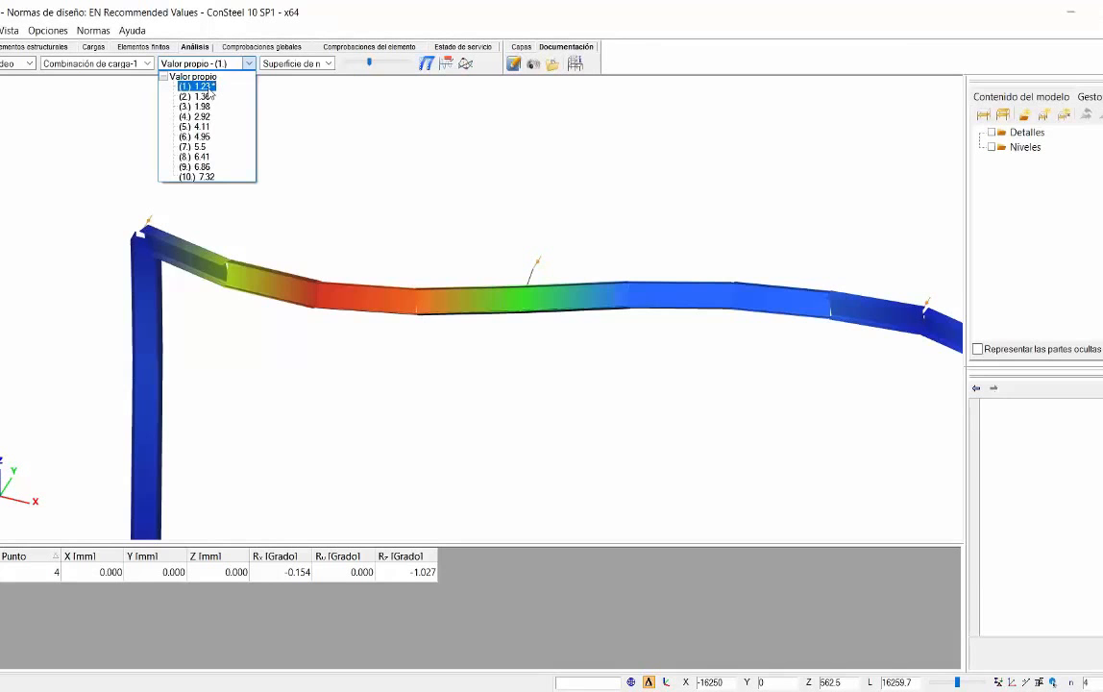
pyautogui.click(331, 104)
pyautogui.scroll(-3, 362, 231)
pyautogui.moveTo(558, 223); pyautogui.dragTo(446, 212, button='middle')
pyautogui.scroll(-2, 442, 214)
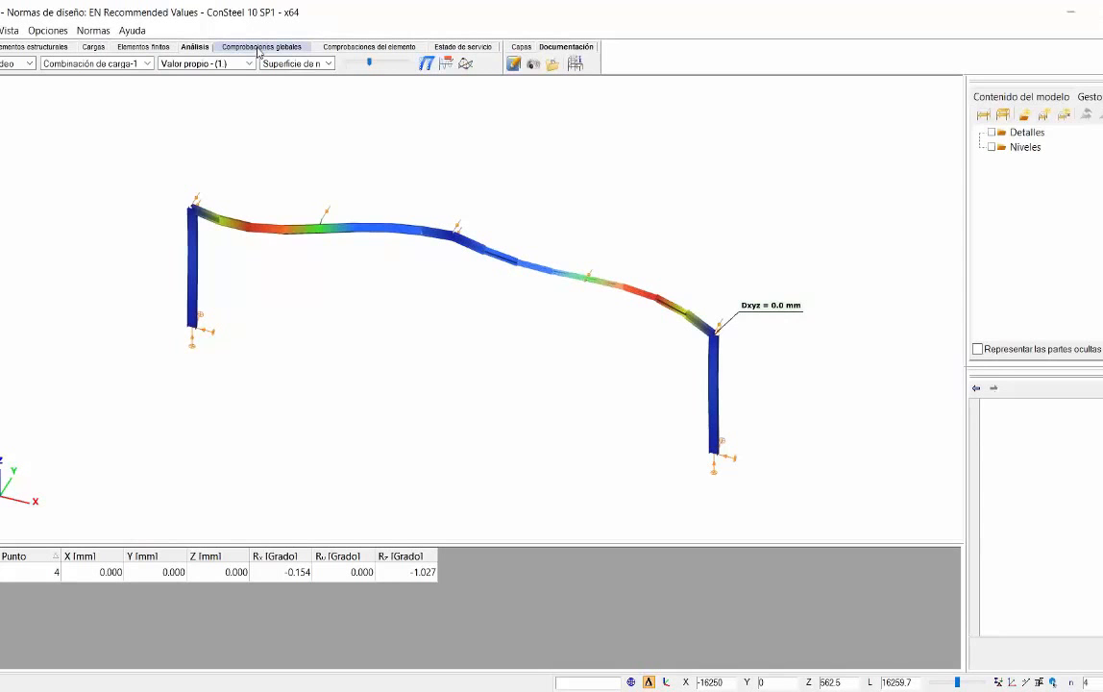
pyautogui.moveTo(265, 232); pyautogui.dragTo(292, 248, button='middle')
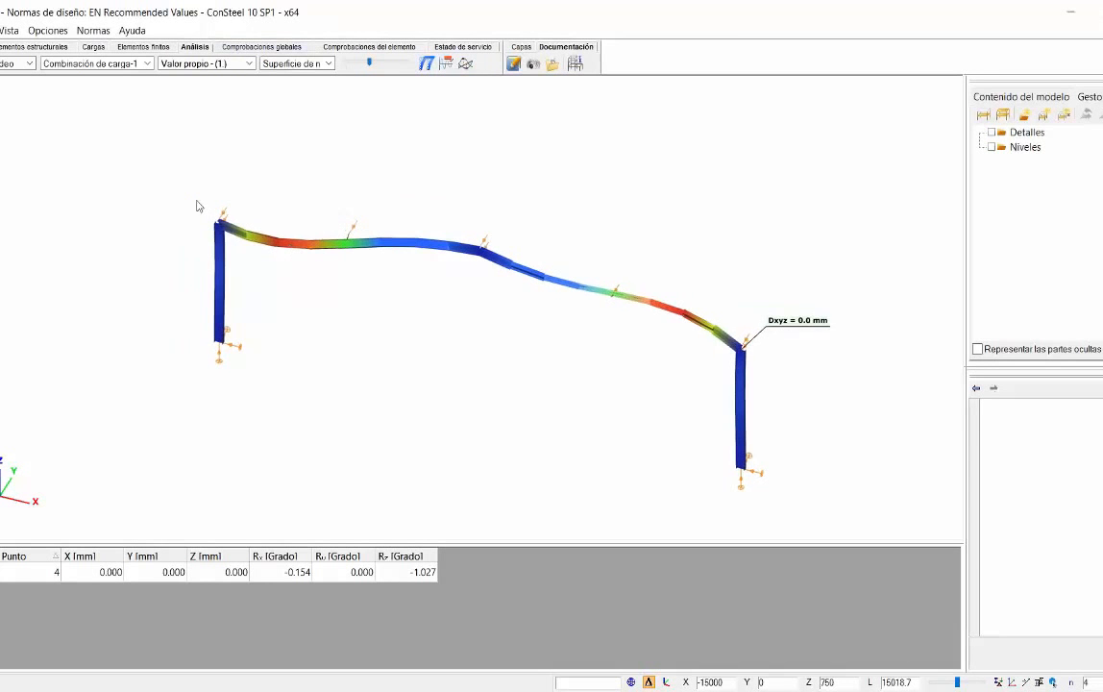
# Browse the buckling modes from the second upward and return to the first.
pyautogui.click(222, 62)
pyautogui.click(211, 97)
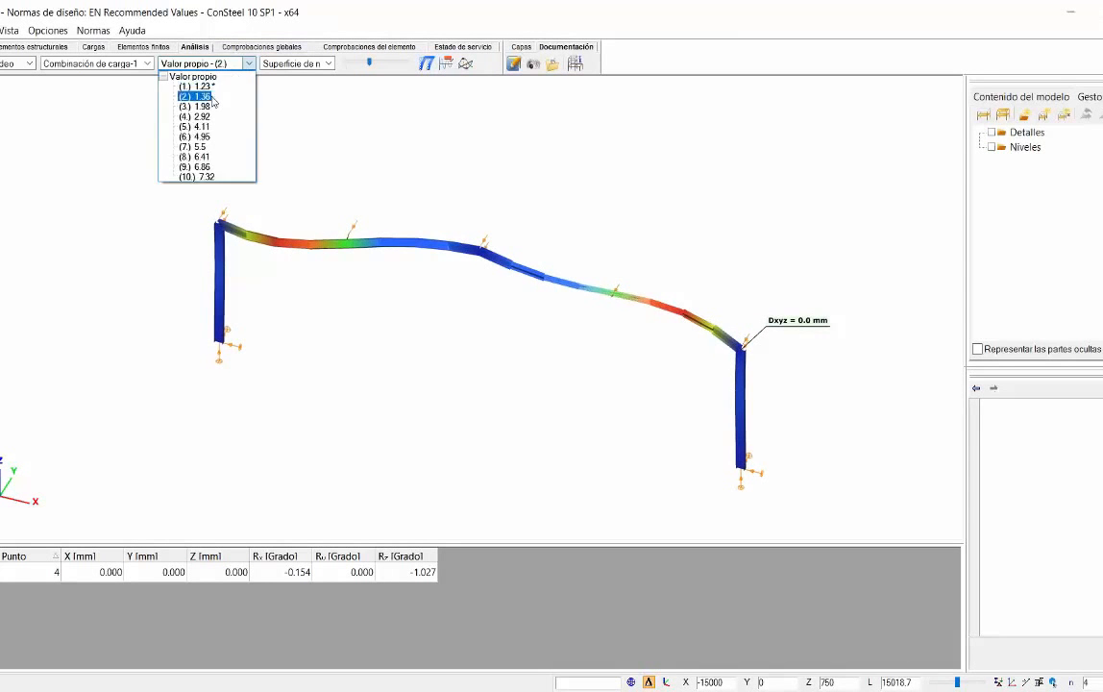
pyautogui.scroll(-2, 217, 67)
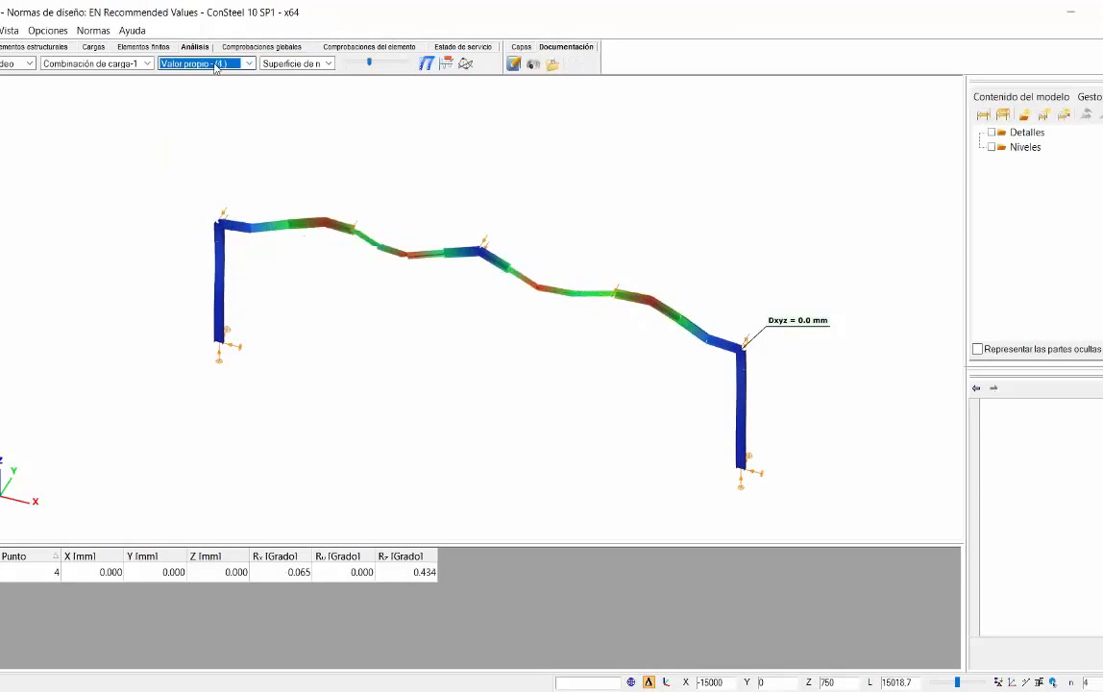
pyautogui.scroll(-1, 216, 67)
pyautogui.scroll(6, 216, 67)
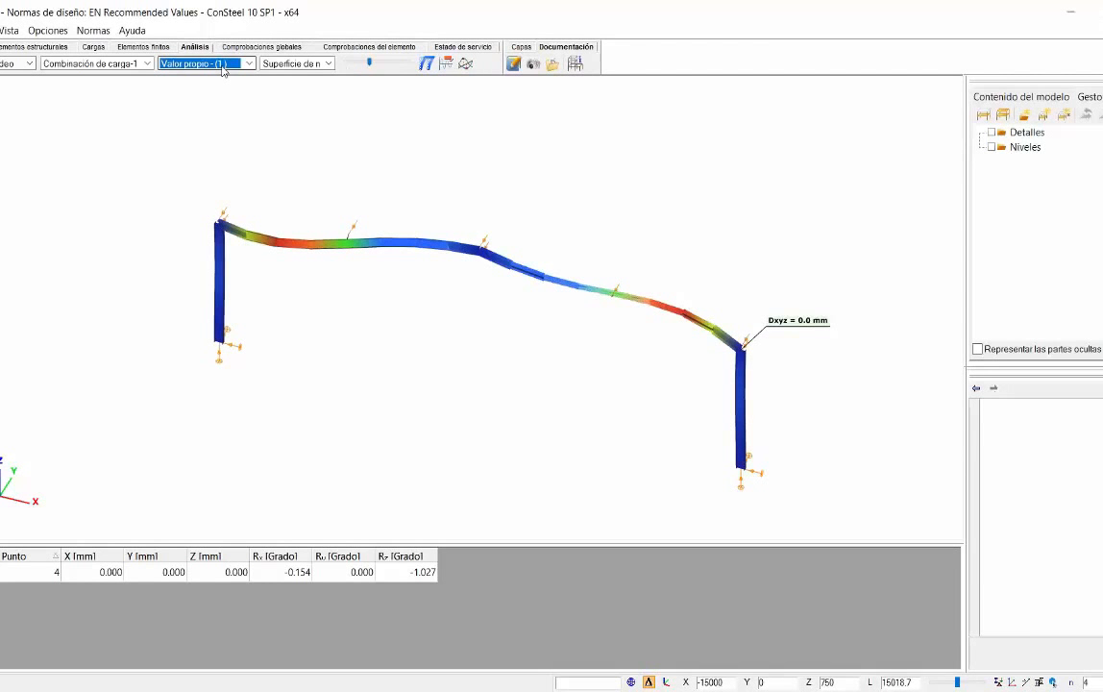
# Select a higher buckling mode and step through to the sixth.
pyautogui.click(223, 66)
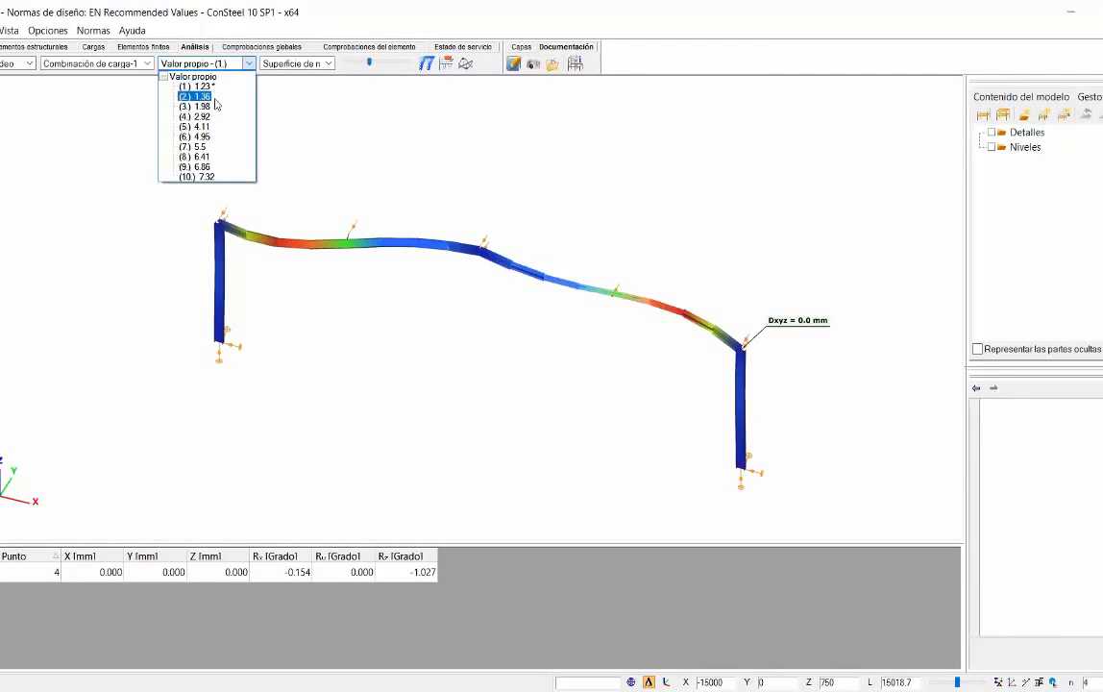
pyautogui.click(197, 102)
pyautogui.scroll(-2, 218, 62)
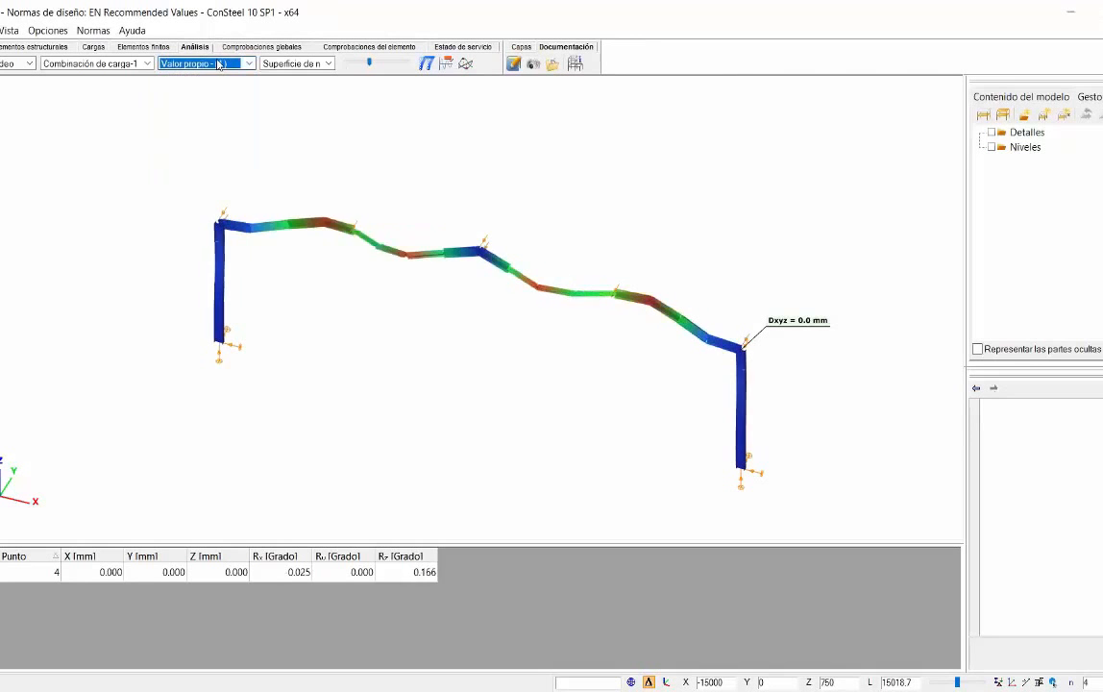
pyautogui.scroll(-1, 219, 65)
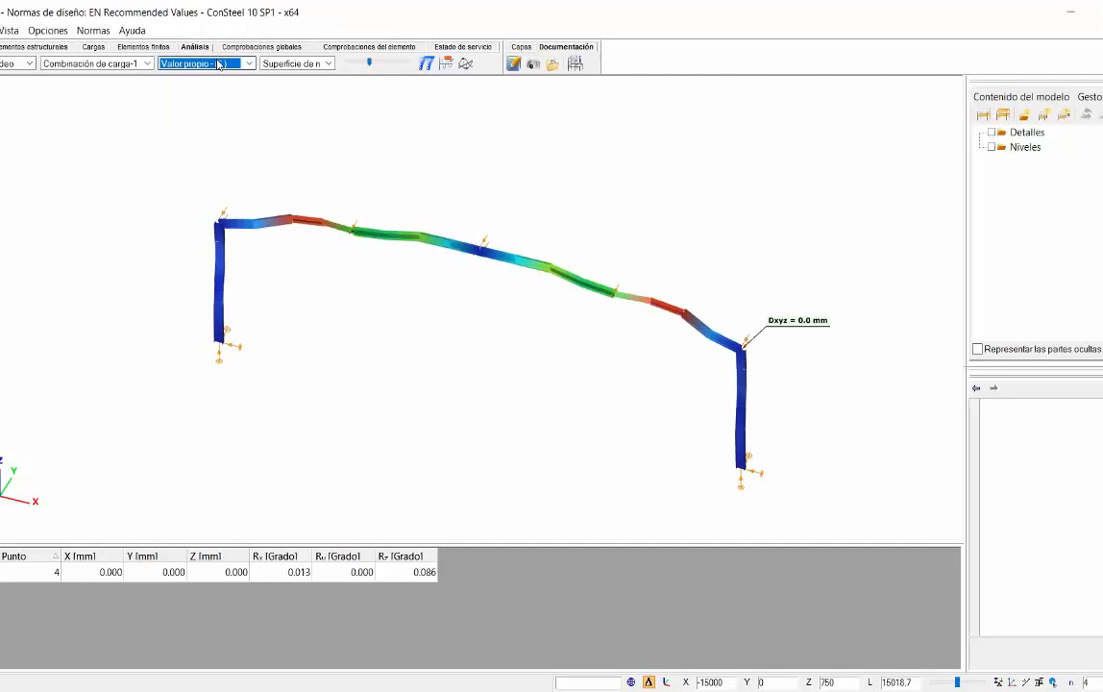
# Examine the sixth buckling mode's shape at the column and rafter from the other side, with a reduced deformation scale.
pyautogui.moveTo(217, 269); pyautogui.dragTo(485, 298, button='middle')
pyautogui.scroll(3, 461, 288)
pyautogui.scroll(2, 431, 298)
pyautogui.moveTo(370, 64)
pyautogui.mouseDown()
pyautogui.moveTo(355, 65)
pyautogui.moveTo(392, 72)
pyautogui.moveTo(363, 84)
pyautogui.mouseUp()
pyautogui.moveTo(425, 254); pyautogui.dragTo(379, 291, button='middle')
pyautogui.scroll(-2, 399, 311)
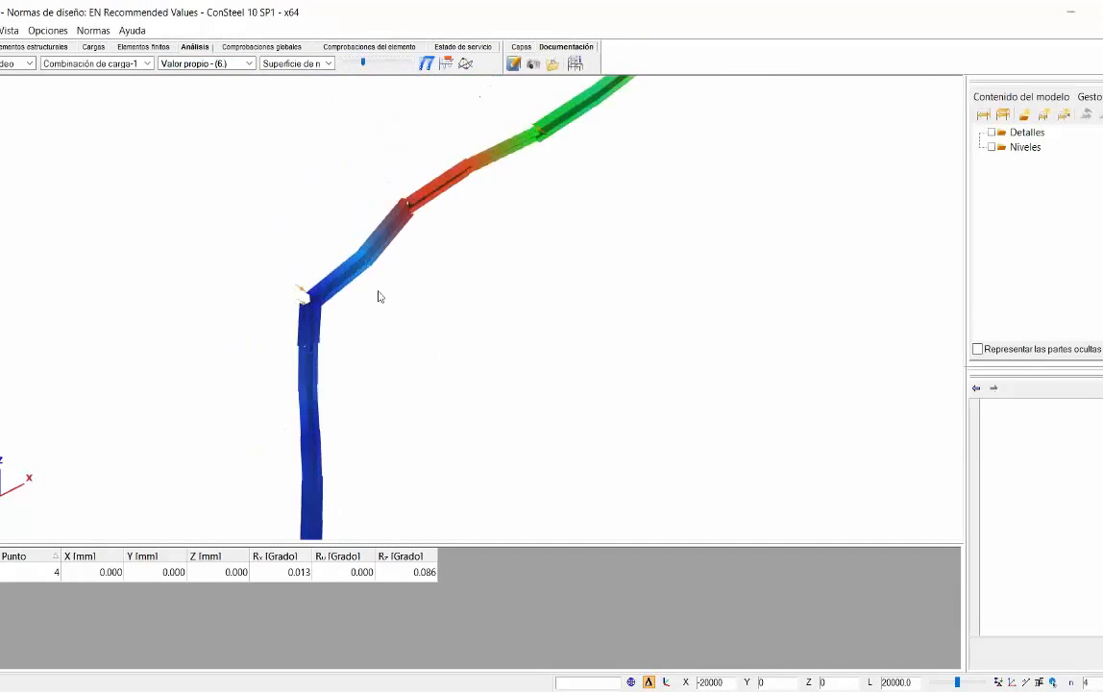
pyautogui.scroll(-3, 379, 296)
pyautogui.scroll(-1, 288, 190)
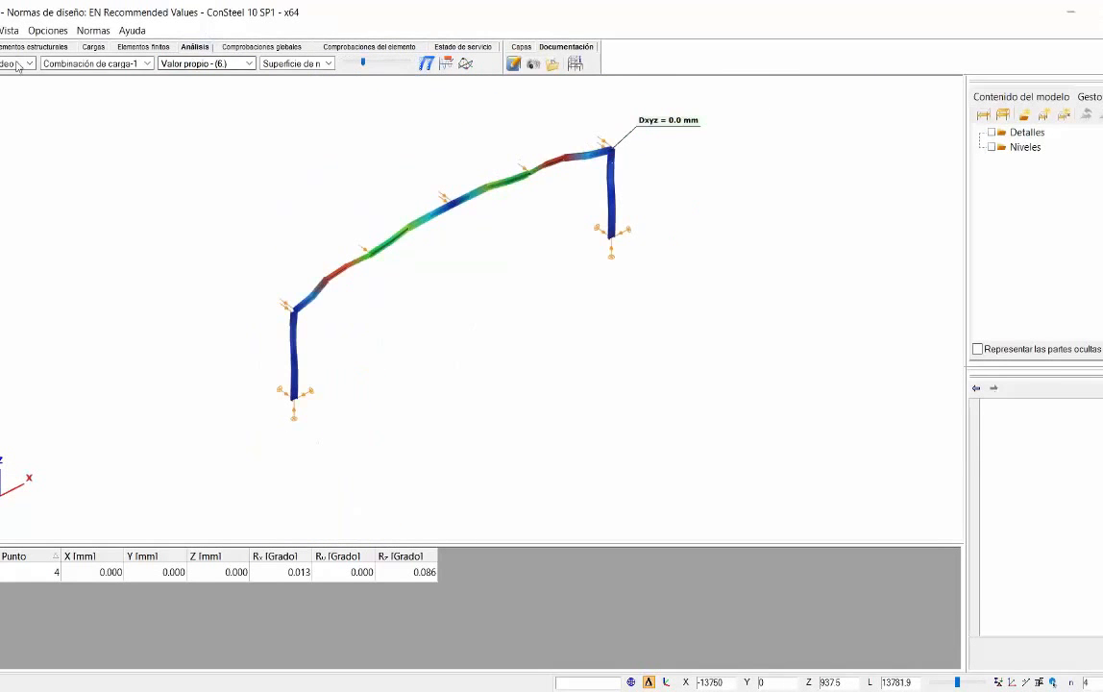
# Run the global steel design check, covering cross-section and buckling resistance with the automatic critical factor, and inspect the frame's utilisation.
pyautogui.click(261, 48)
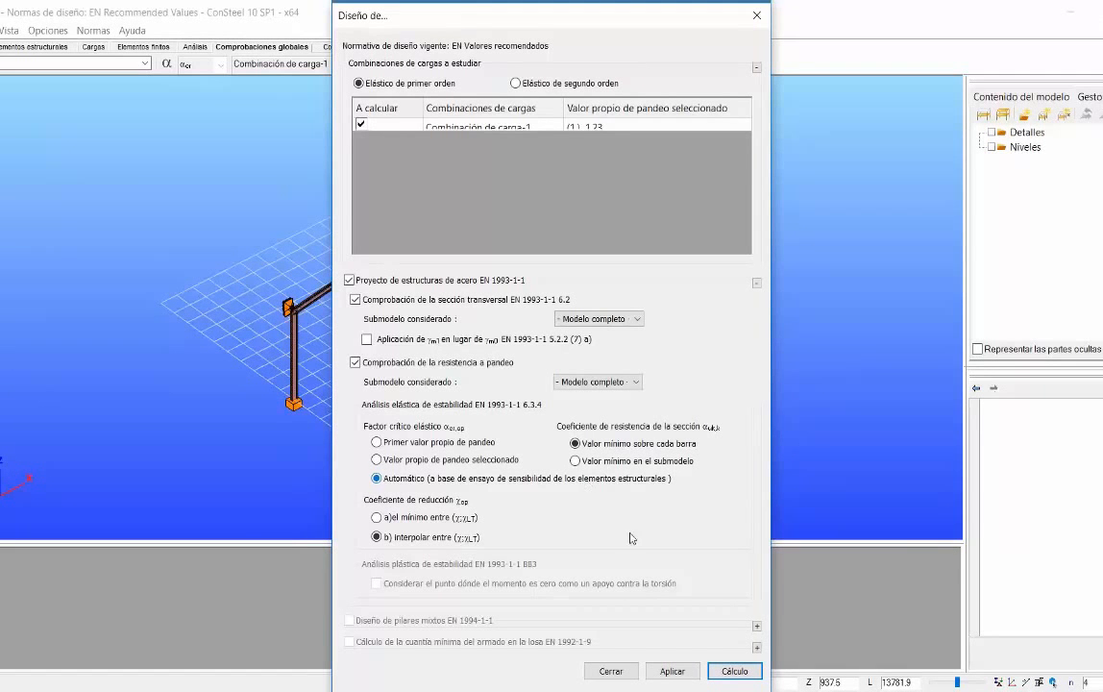
pyautogui.click(734, 671)
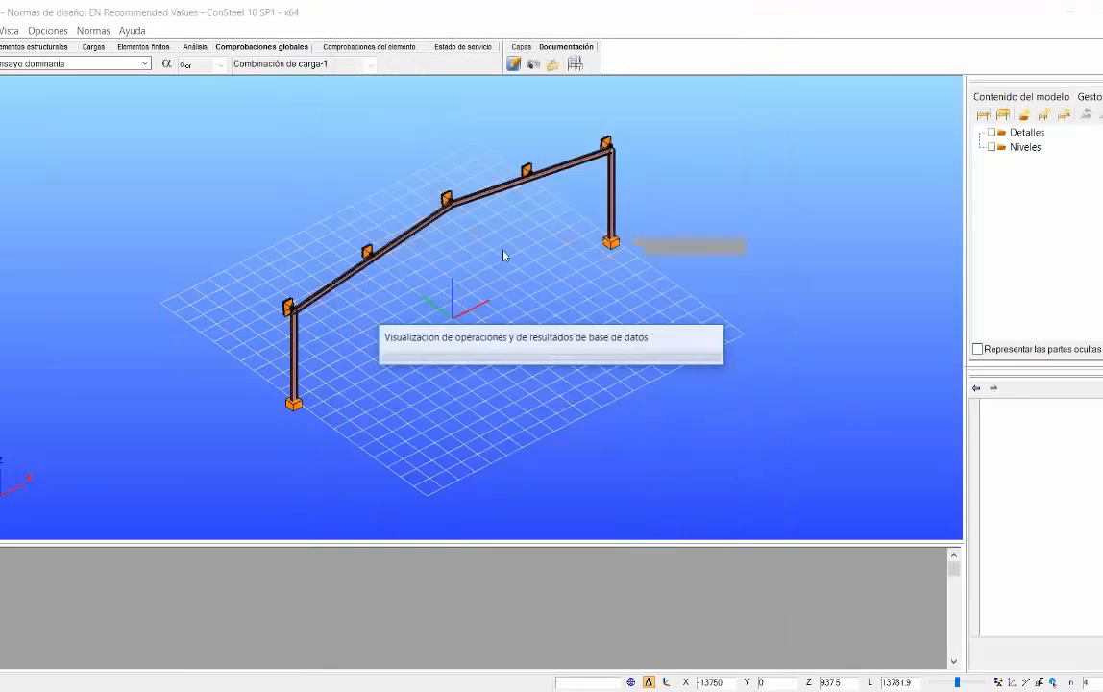
pyautogui.moveTo(456, 300); pyautogui.dragTo(415, 303, button='middle')
pyautogui.moveTo(510, 214); pyautogui.dragTo(389, 241, button='middle')
pyautogui.keyDown('alt'); pyautogui.moveTo(415, 303); pyautogui.dragTo(514, 426, button='middle'); pyautogui.keyUp('alt')
pyautogui.scroll(4, 280, 227)
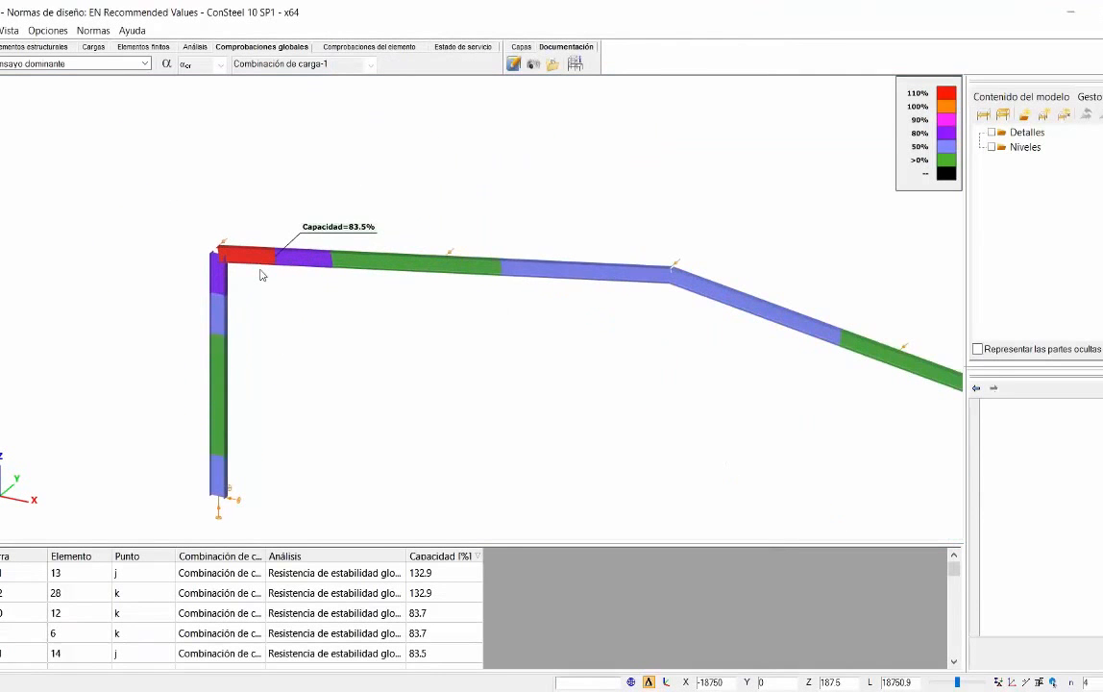
pyautogui.scroll(-1, 280, 258)
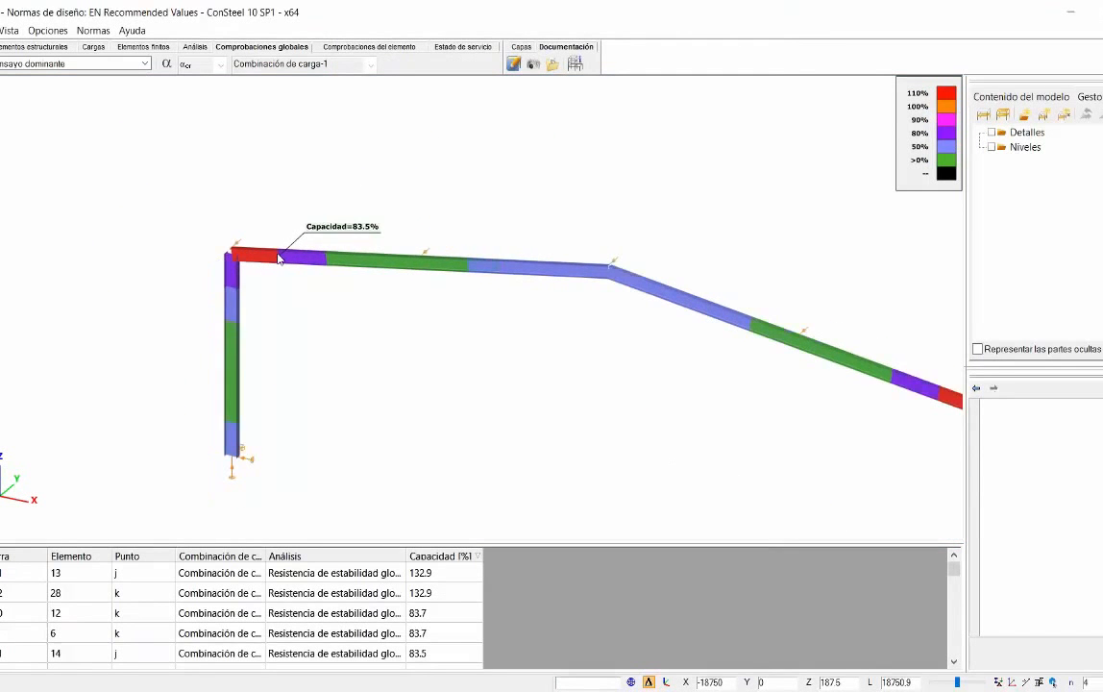
pyautogui.scroll(-2, 288, 252)
pyautogui.moveTo(369, 249); pyautogui.dragTo(333, 229, button='middle')
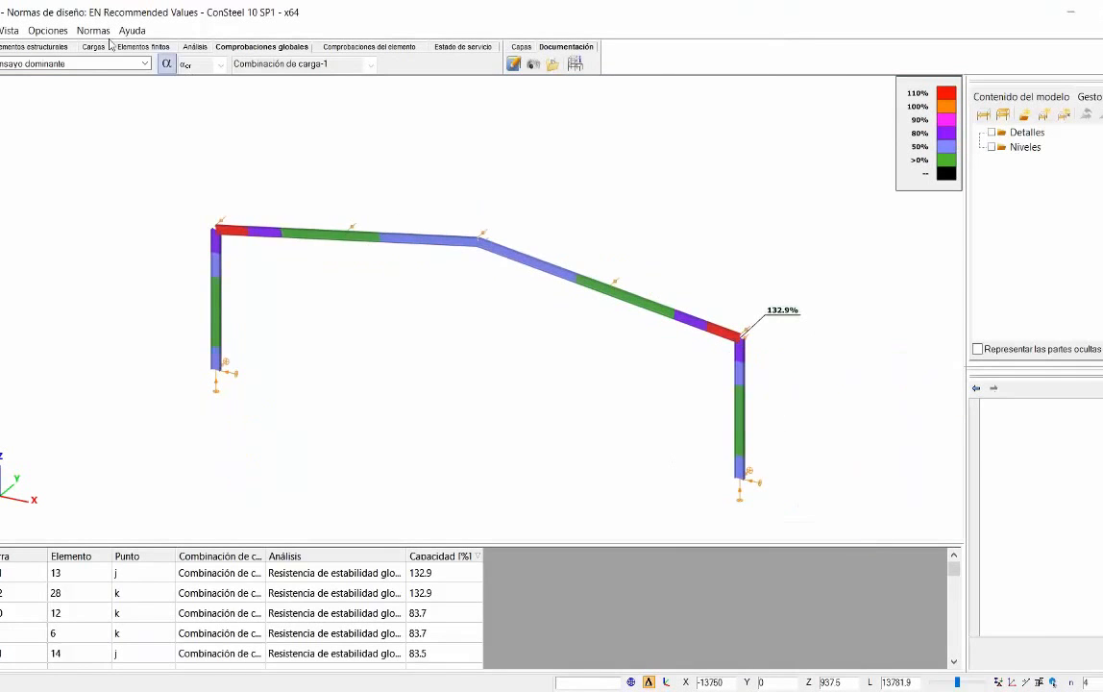
# Add rolled IPE 300 haunches beneath both rafters at the eaves, with hs 300 mm and he 10 mm.
pyautogui.click(48, 47)
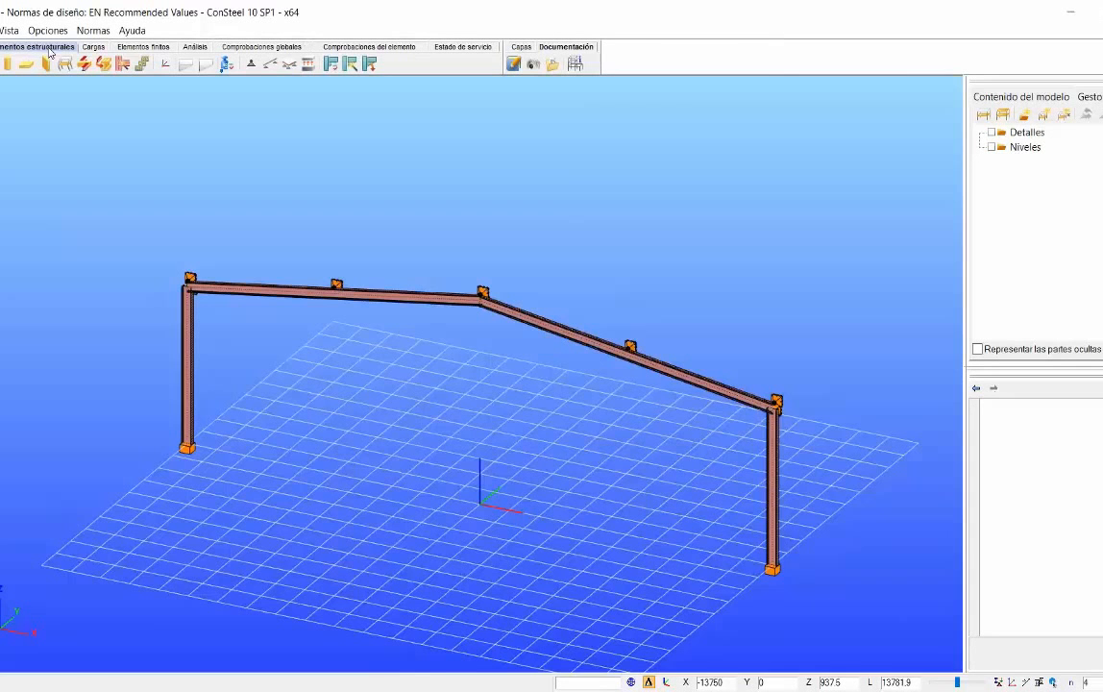
pyautogui.click(186, 66)
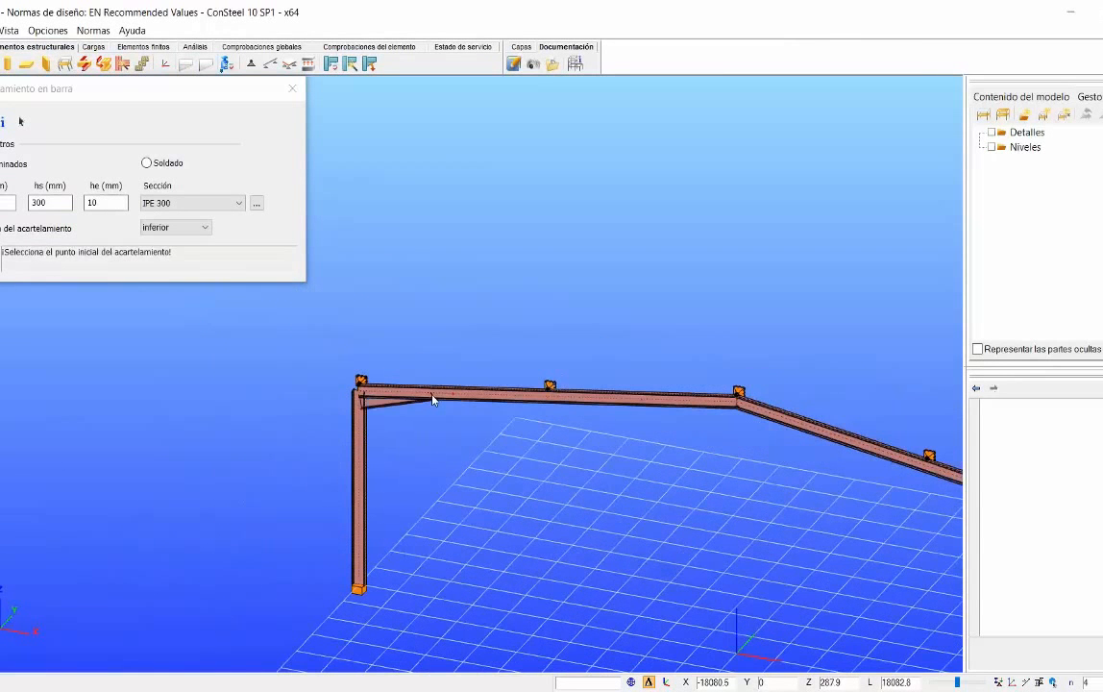
pyautogui.click(732, 428)
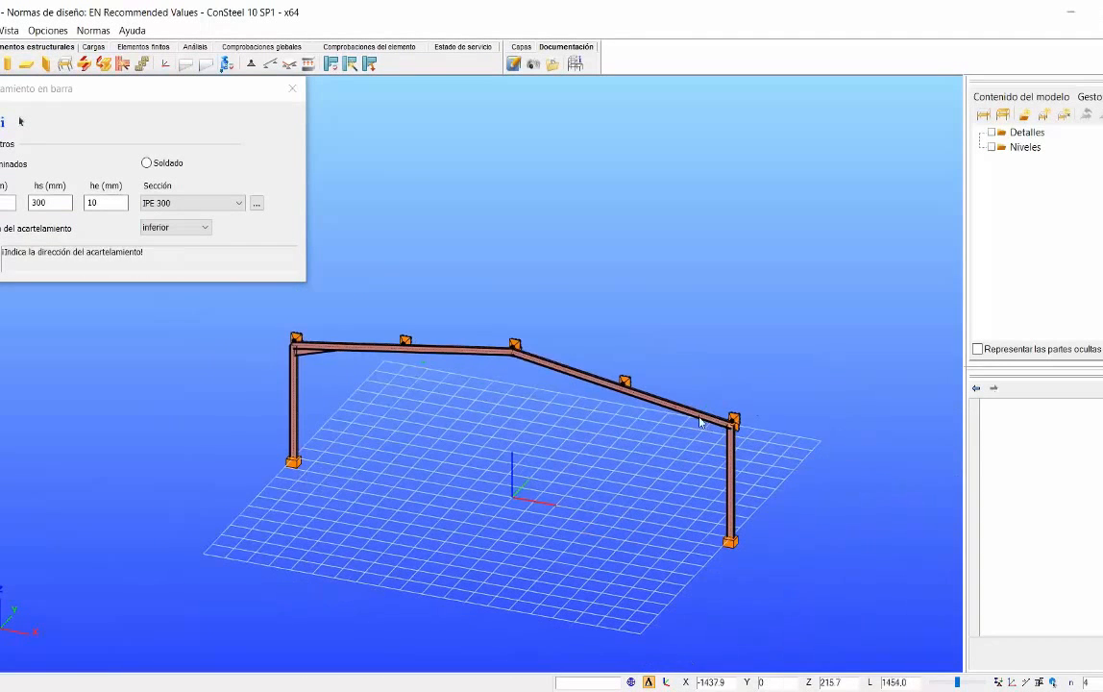
pyautogui.click(701, 420)
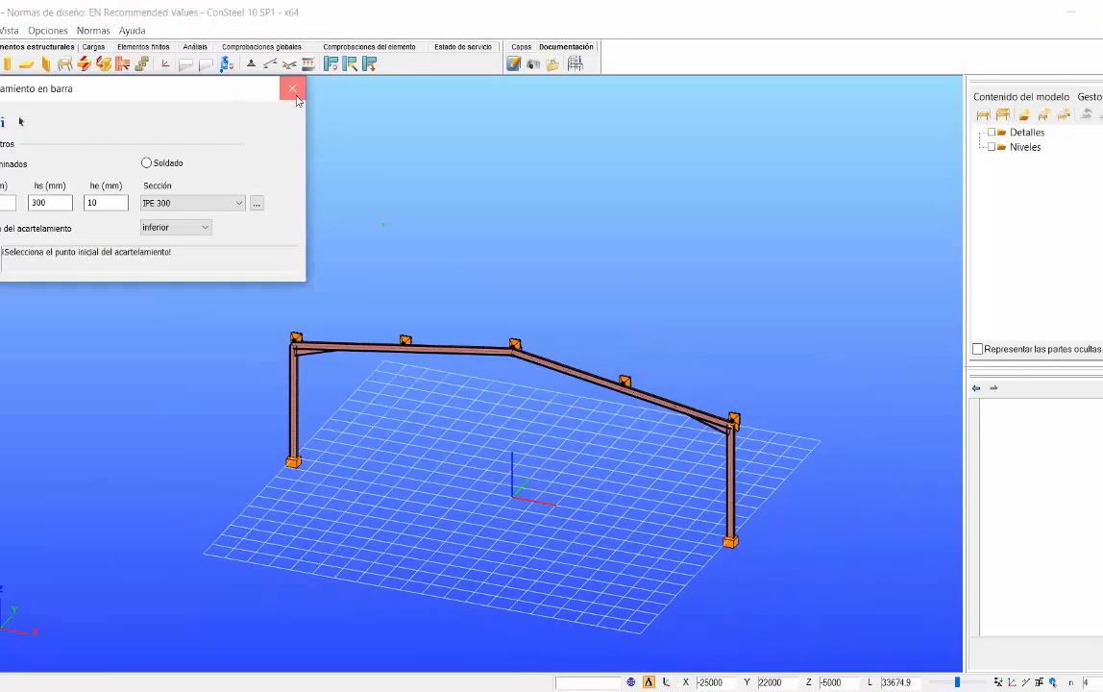
pyautogui.click(292, 88)
pyautogui.scroll(5, 308, 317)
pyautogui.scroll(2, 369, 280)
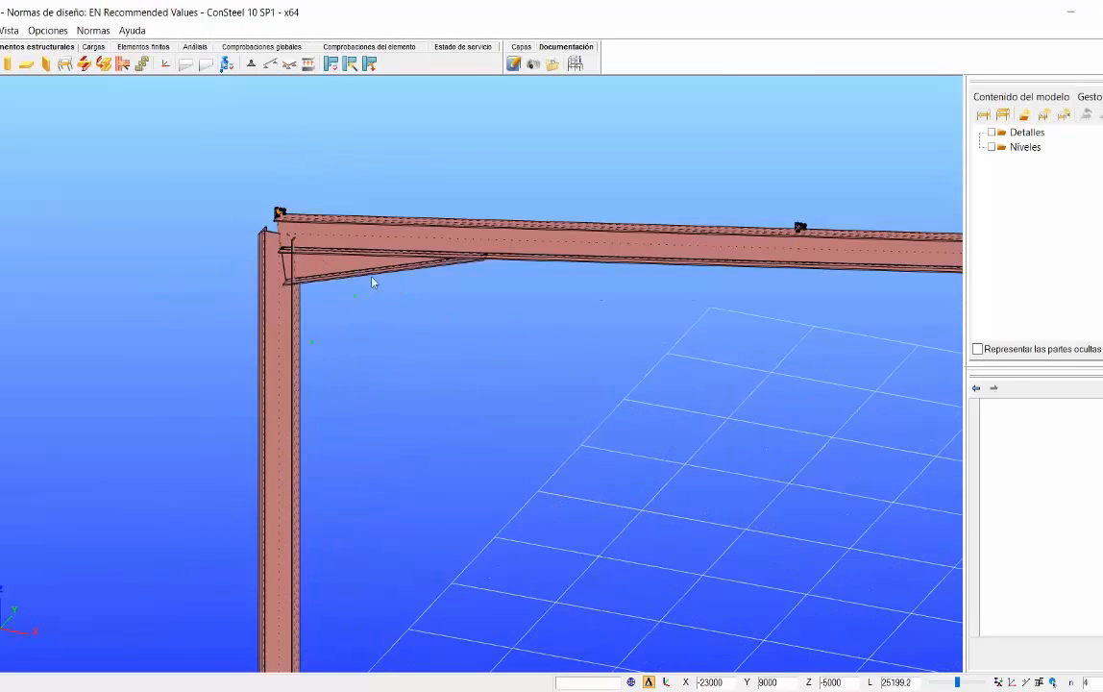
pyautogui.scroll(2, 367, 264)
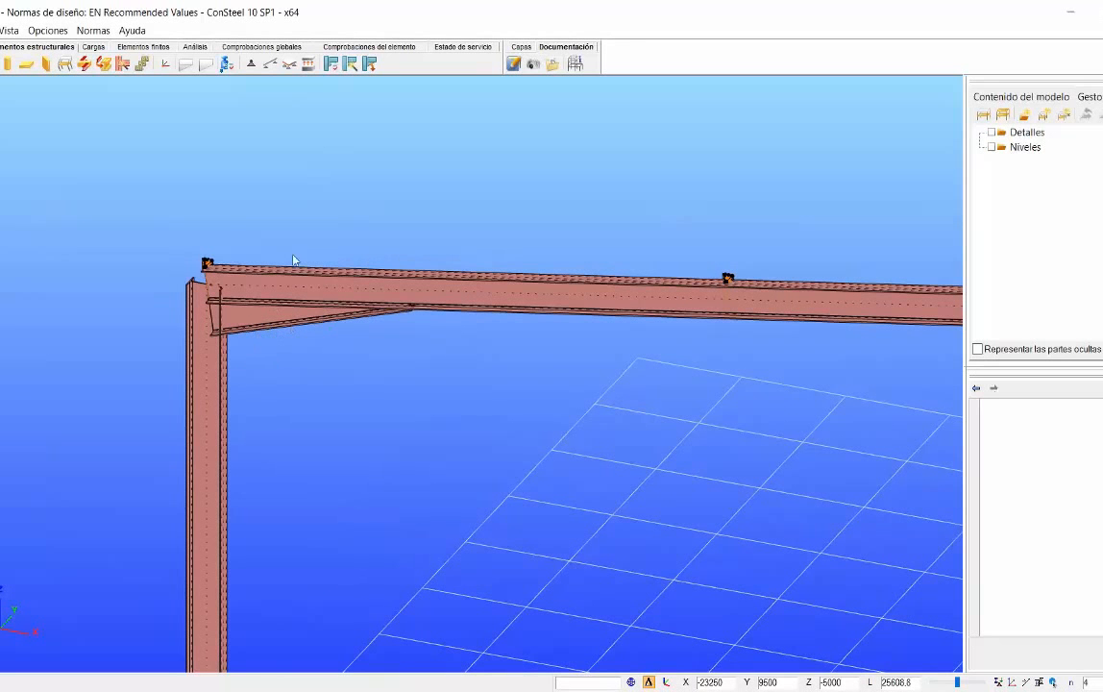
# Reanalyse the haunched frame and display its first buckling mode with a larger deformation scale.
pyautogui.click(194, 47)
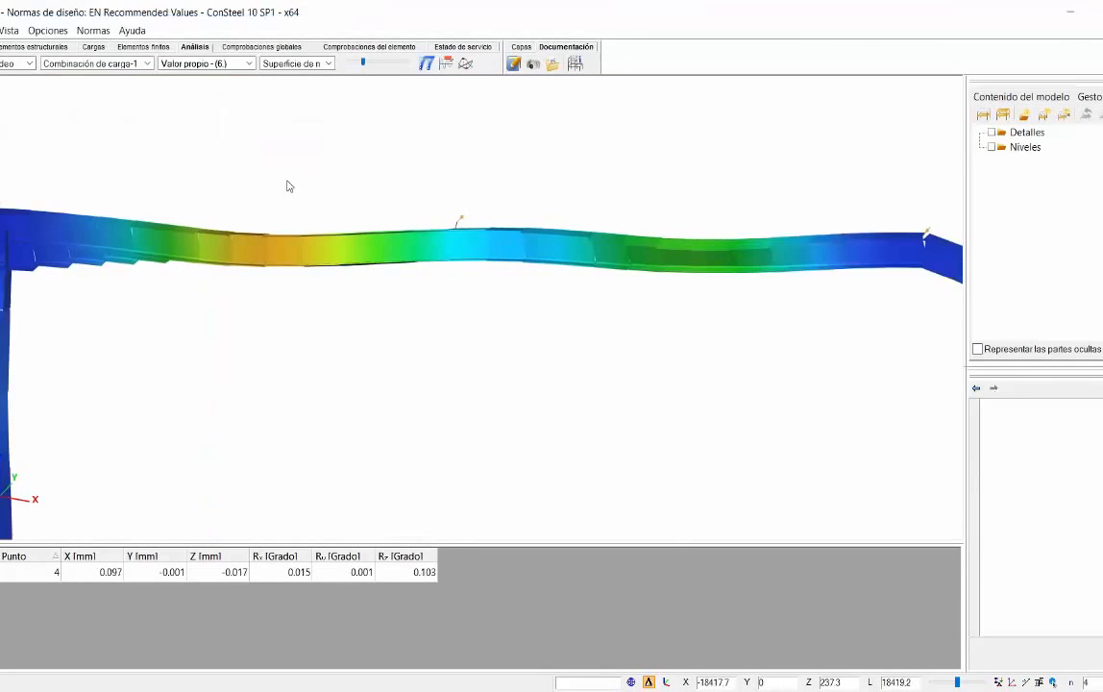
pyautogui.click(252, 64)
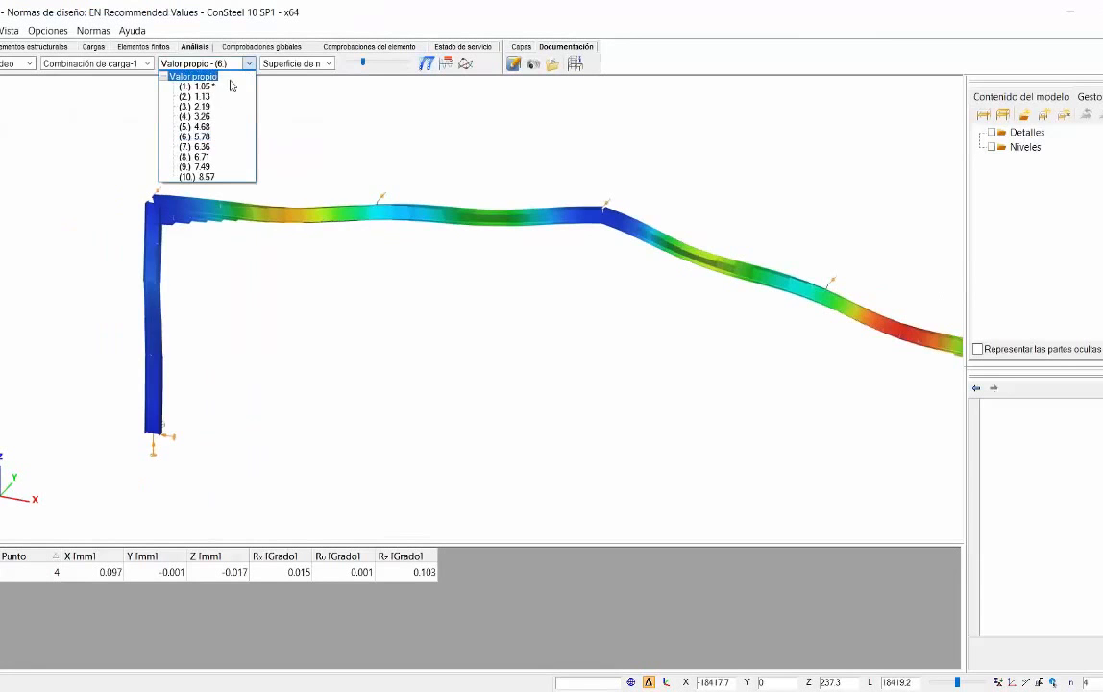
pyautogui.click(207, 76)
pyautogui.moveTo(300, 196); pyautogui.dragTo(332, 119, button='middle')
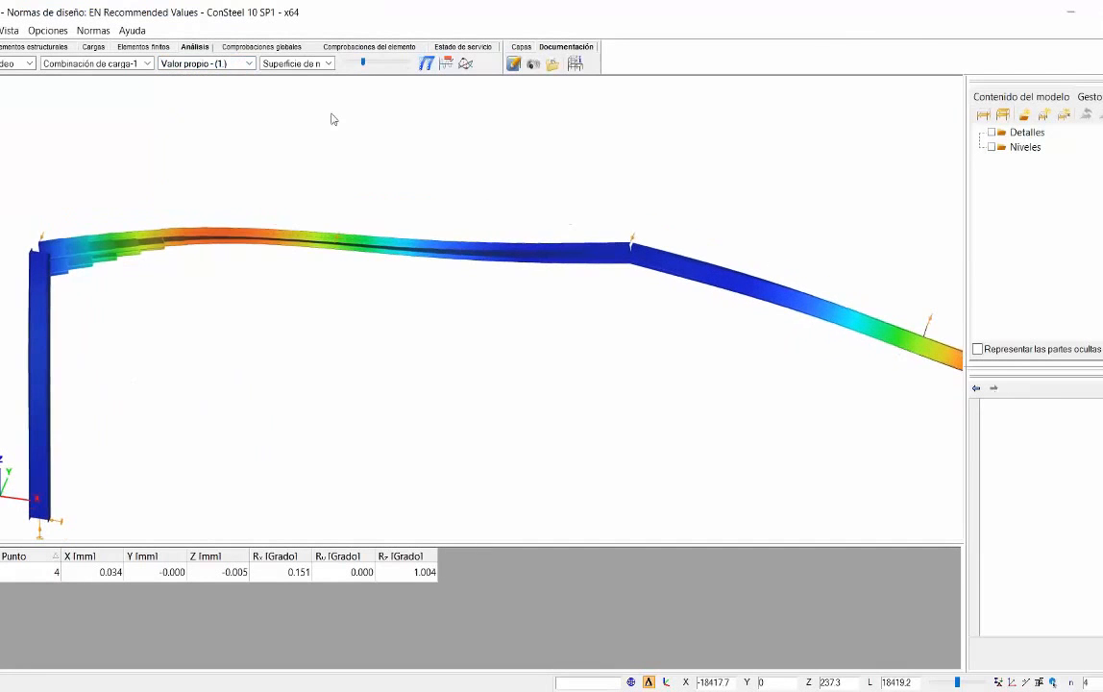
pyautogui.moveTo(364, 63); pyautogui.dragTo(380, 65)
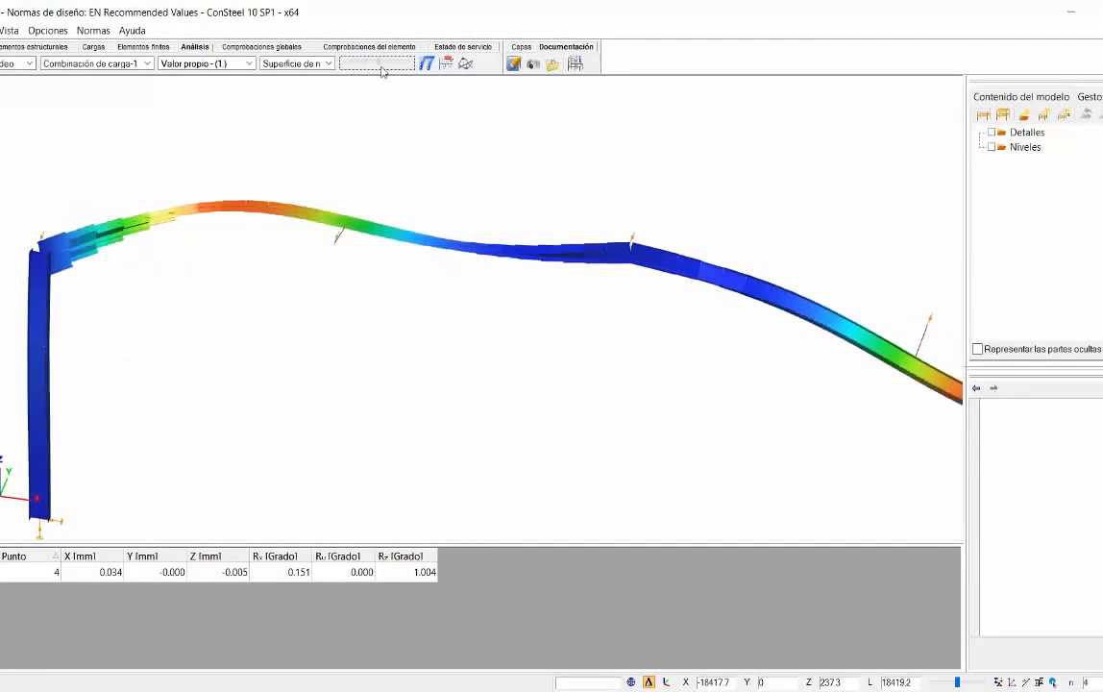
pyautogui.moveTo(378, 138); pyautogui.dragTo(360, 168, button='middle')
pyautogui.scroll(-2, 348, 178)
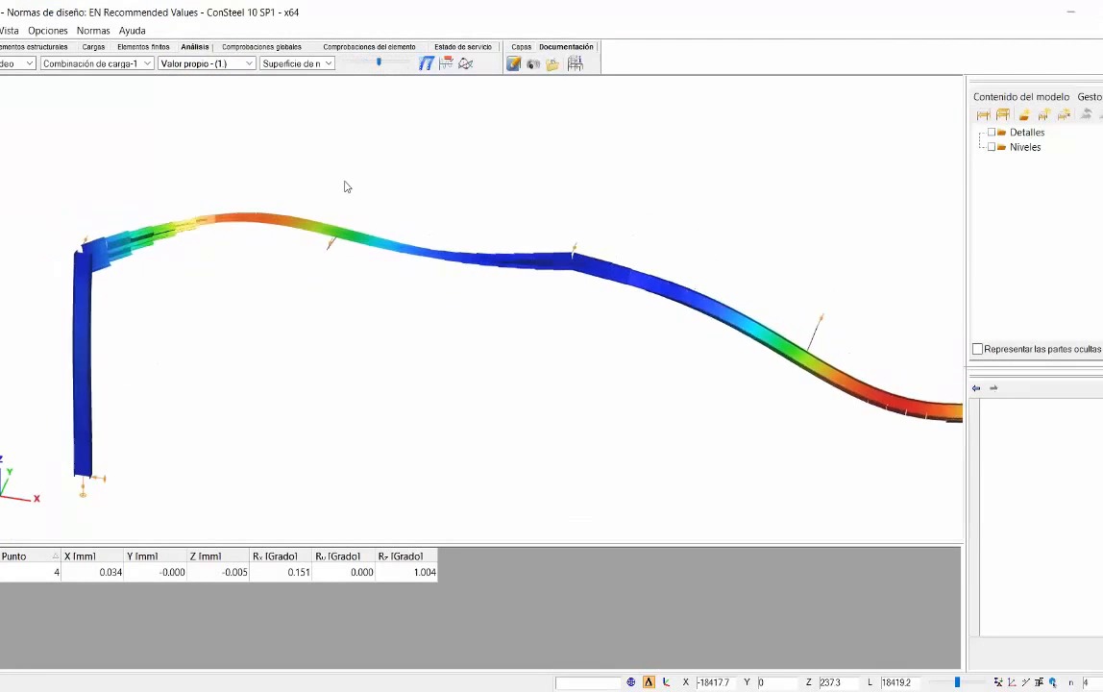
# Run the global steel design check on the haunched frame and inspect the utilisation at the haunches and column tops.
pyautogui.click(272, 48)
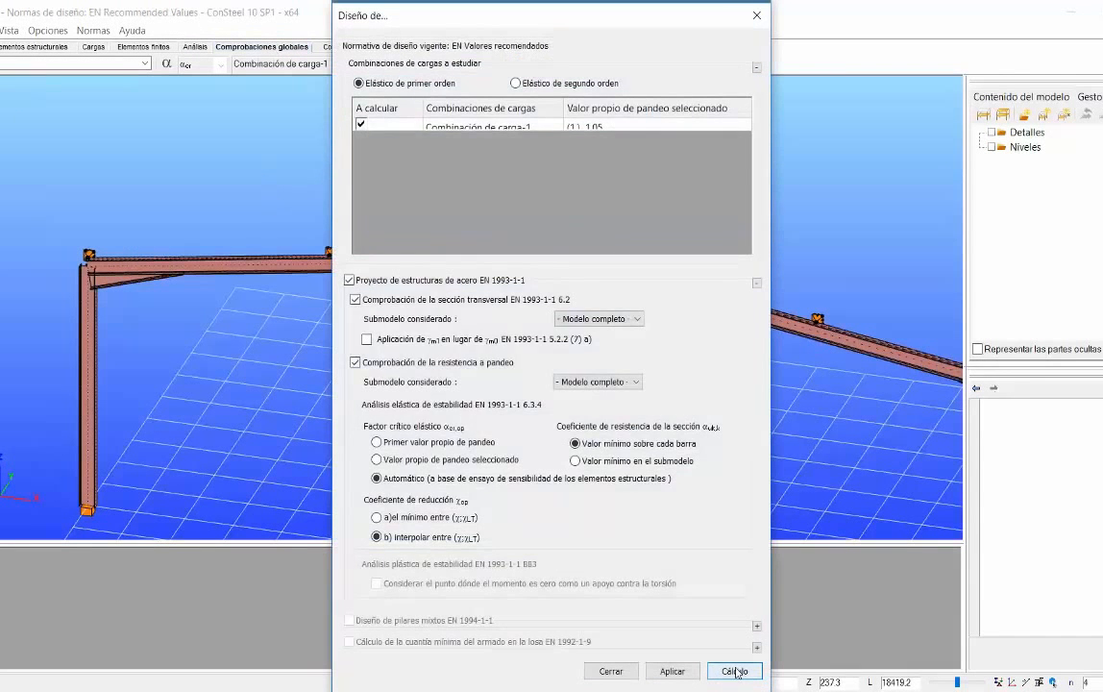
pyautogui.click(735, 671)
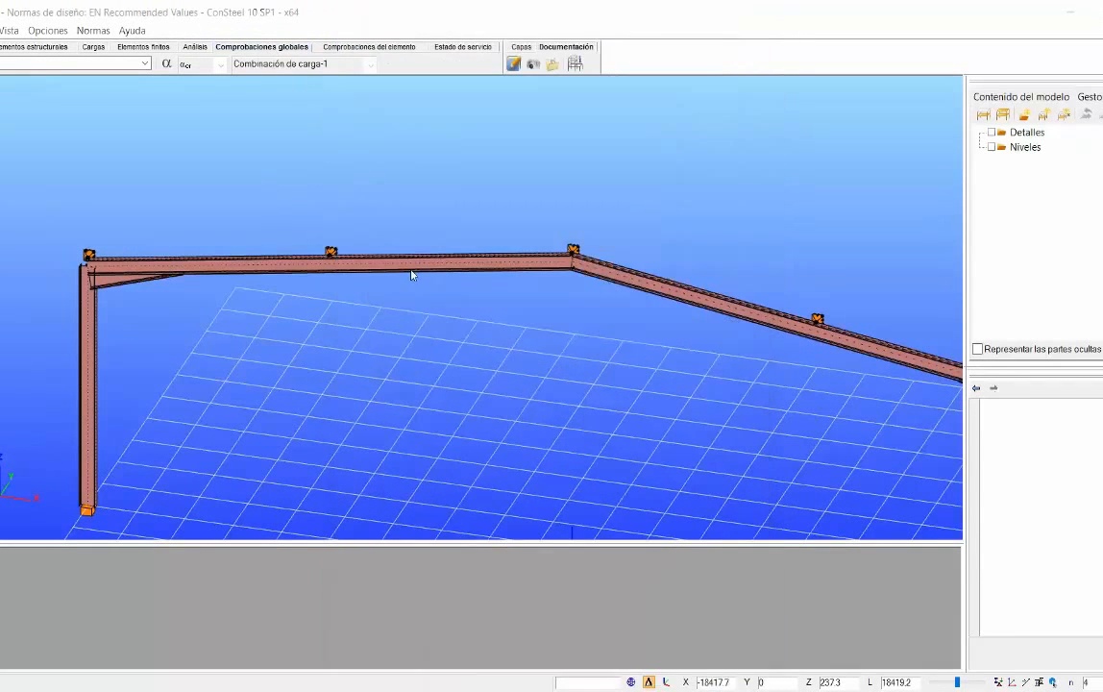
pyautogui.scroll(-1, 387, 250)
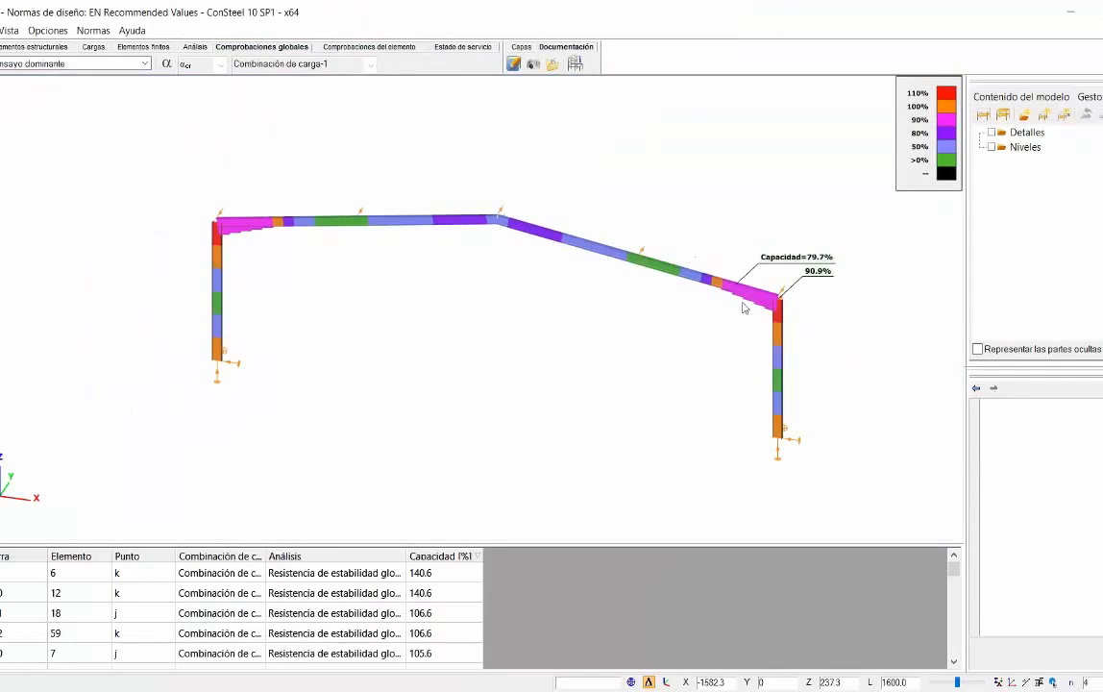
pyautogui.moveTo(218, 236)
pyautogui.scroll(2, 218, 236)
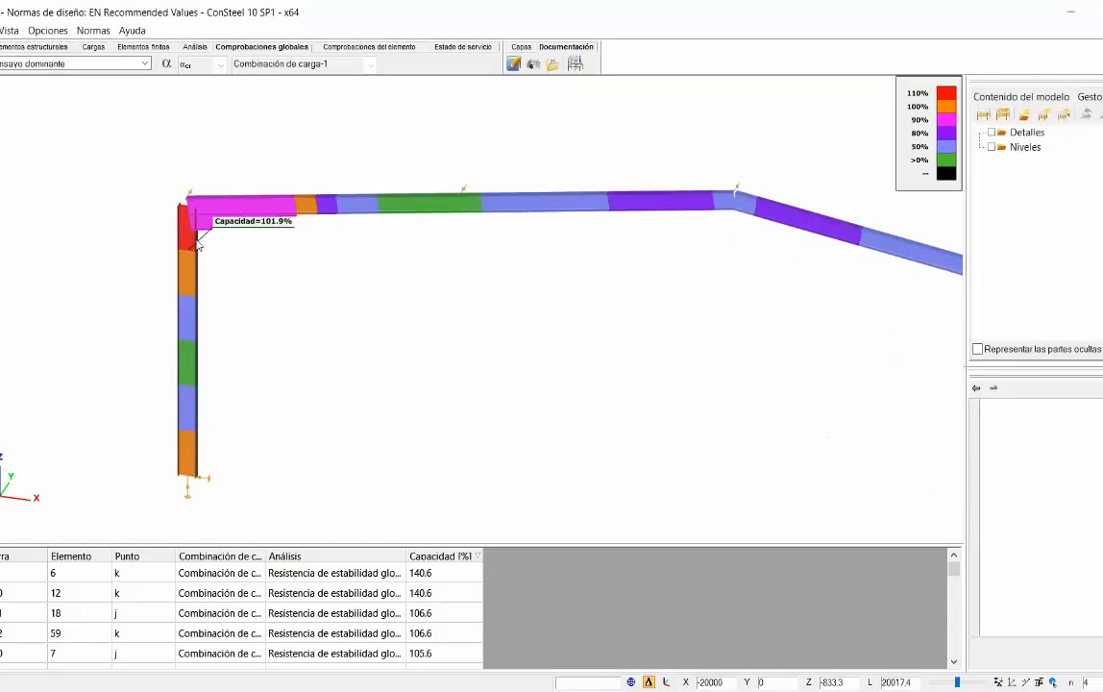
pyautogui.scroll(-1, 198, 245)
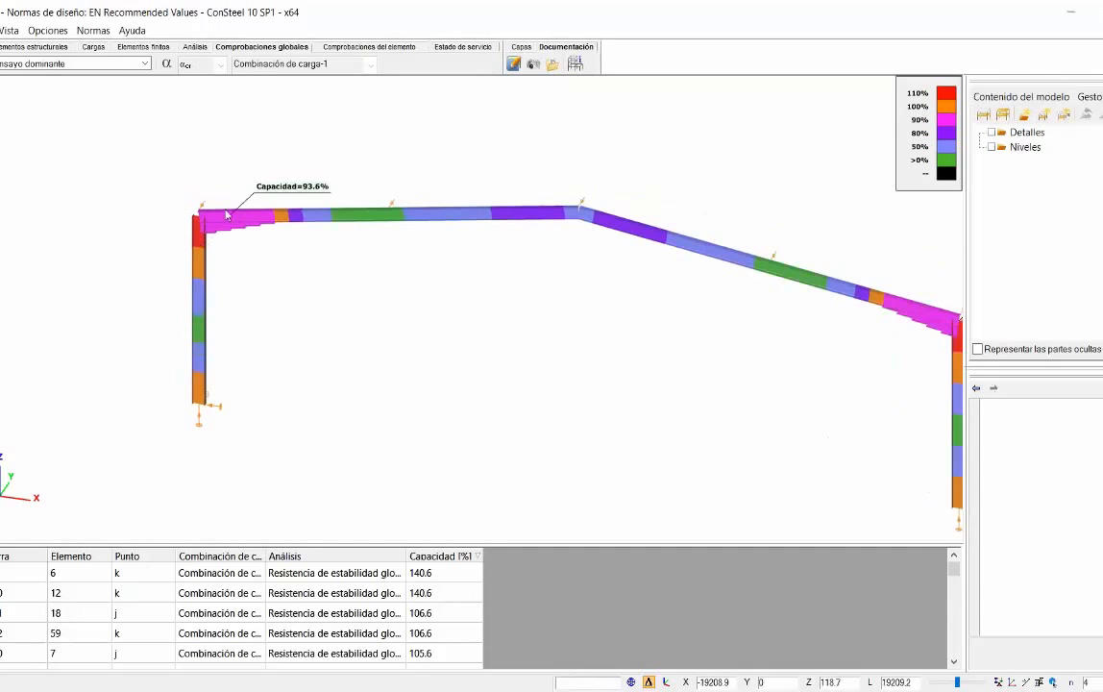
# Apply automatic recognition of frame corner zones to the model and check the zone at the eaves.
pyautogui.click(36, 46)
pyautogui.click(123, 64)
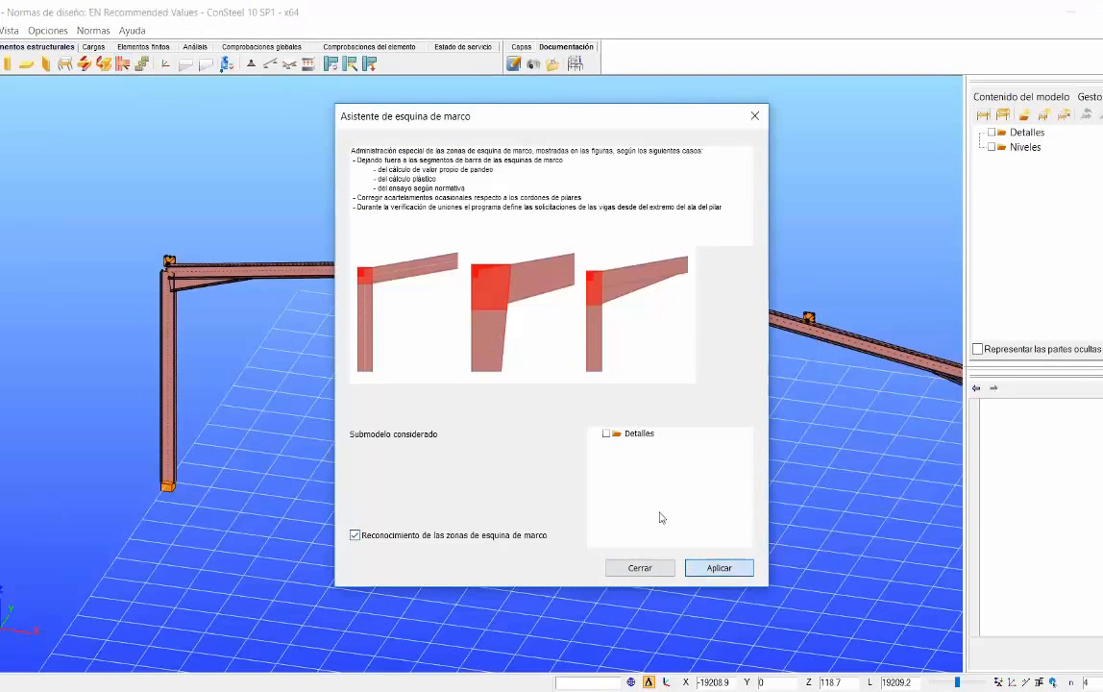
pyautogui.click(642, 568)
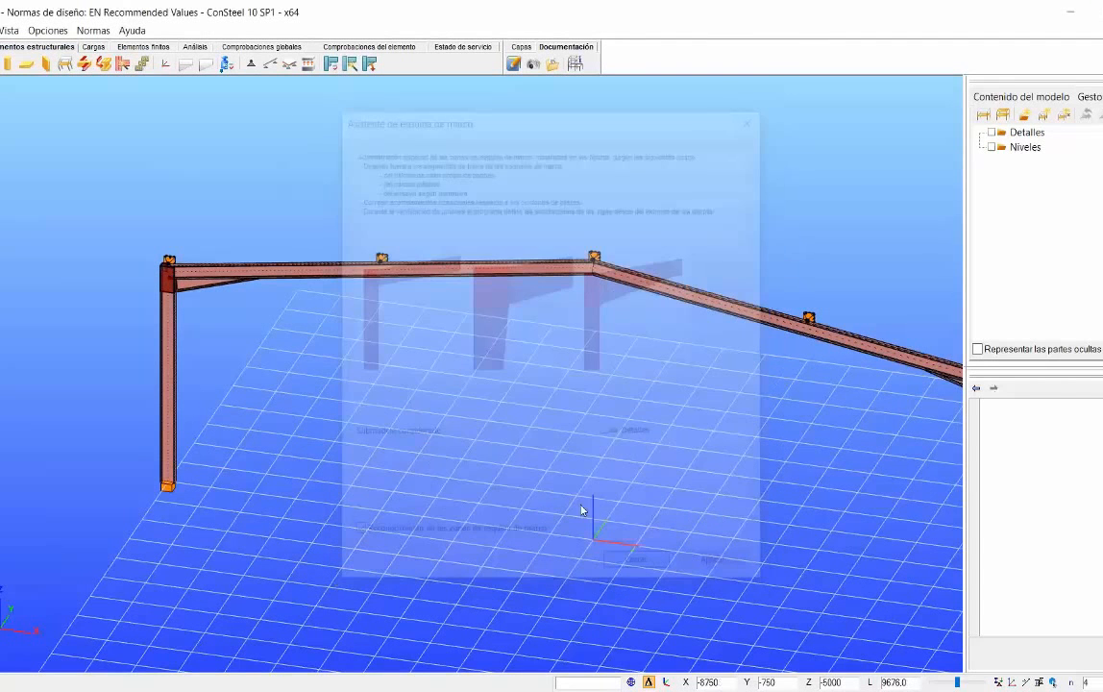
pyautogui.scroll(5, 258, 312)
pyautogui.scroll(-6, 390, 305)
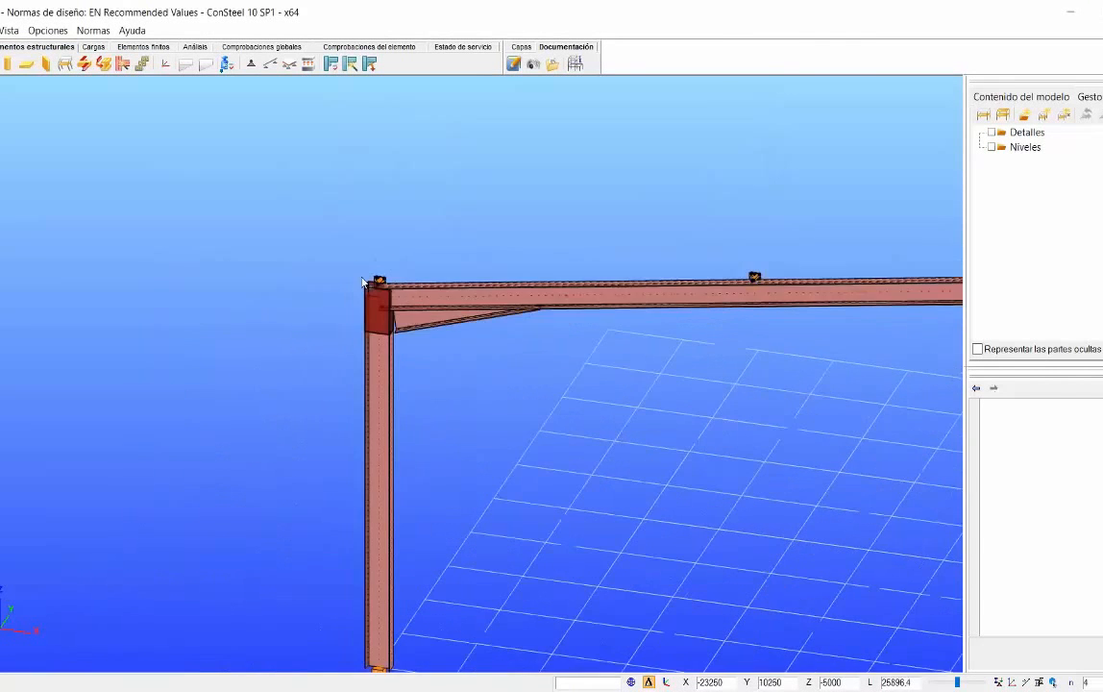
# Reanalyse the frame with corner zones, reduce the deformation scale, and review the first buckling mode and eigenvalue list.
pyautogui.click(202, 48)
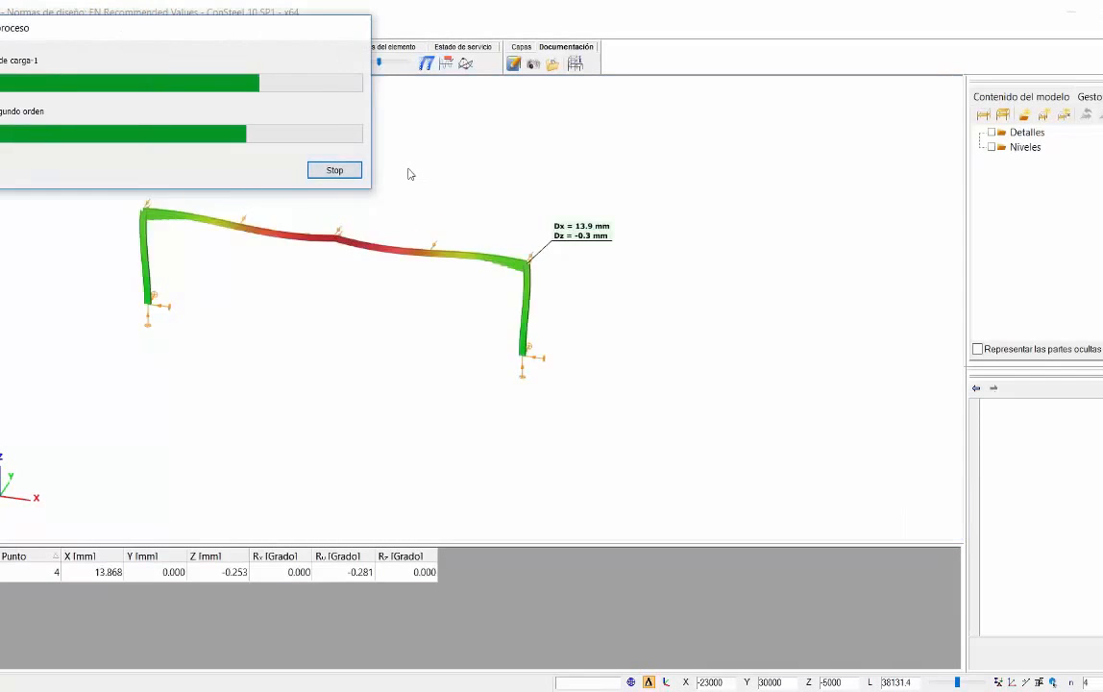
pyautogui.moveTo(284, 187); pyautogui.dragTo(377, 214, button='middle')
pyautogui.scroll(3, 299, 217)
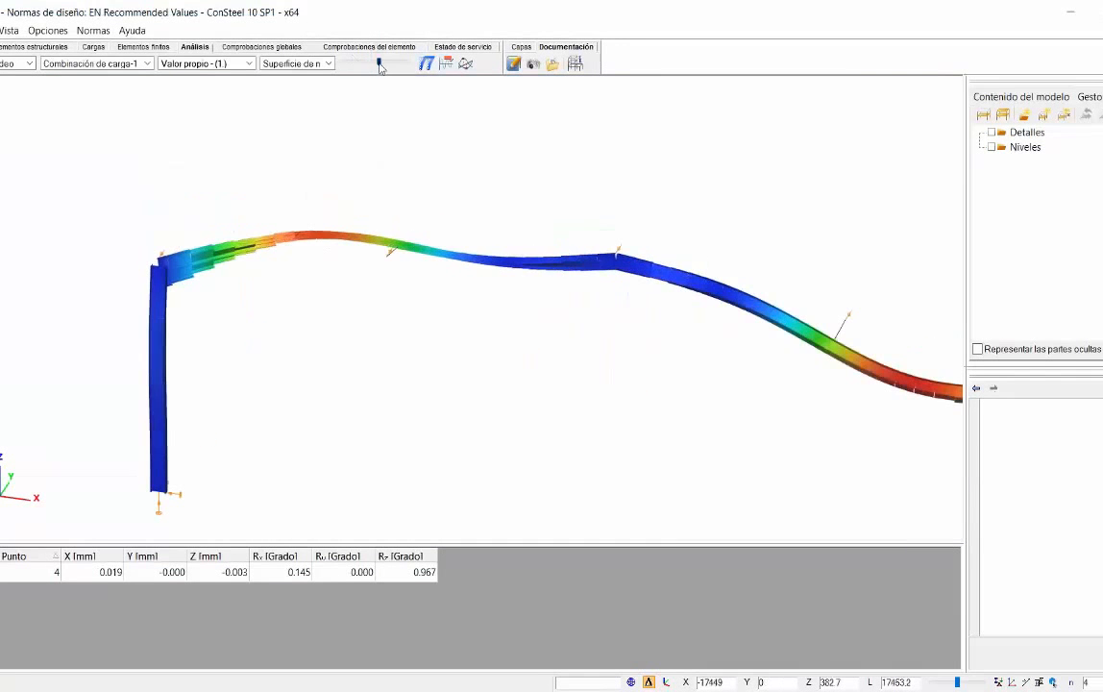
pyautogui.moveTo(370, 63)
pyautogui.mouseDown()
pyautogui.moveTo(341, 67)
pyautogui.moveTo(363, 74)
pyautogui.mouseUp()
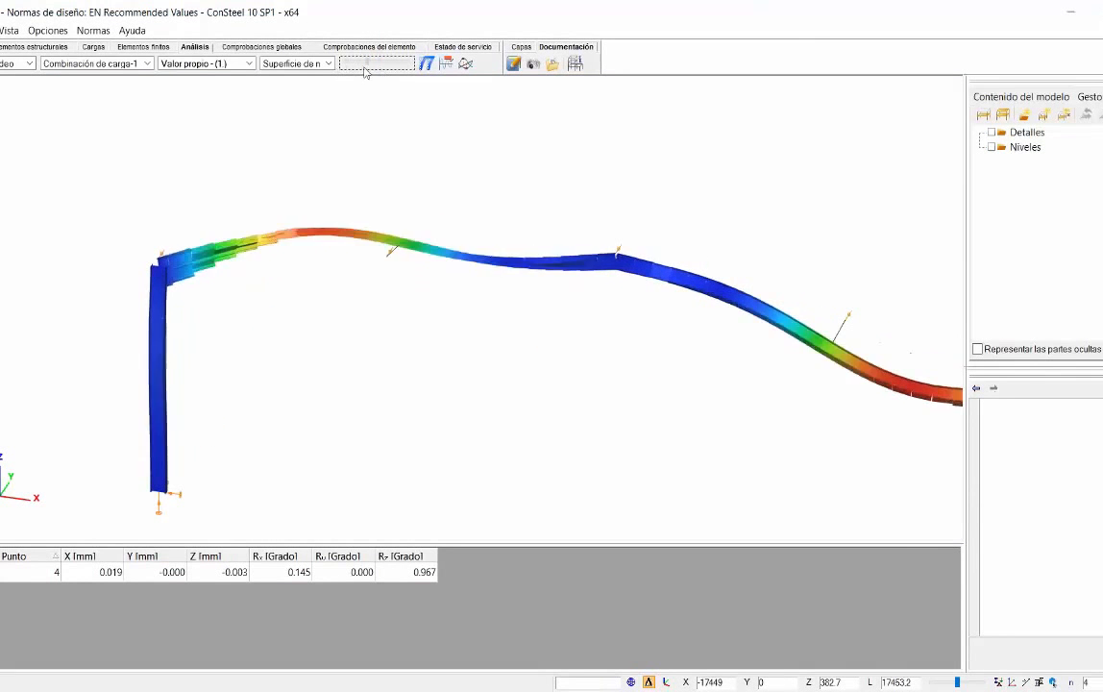
pyautogui.click(255, 67)
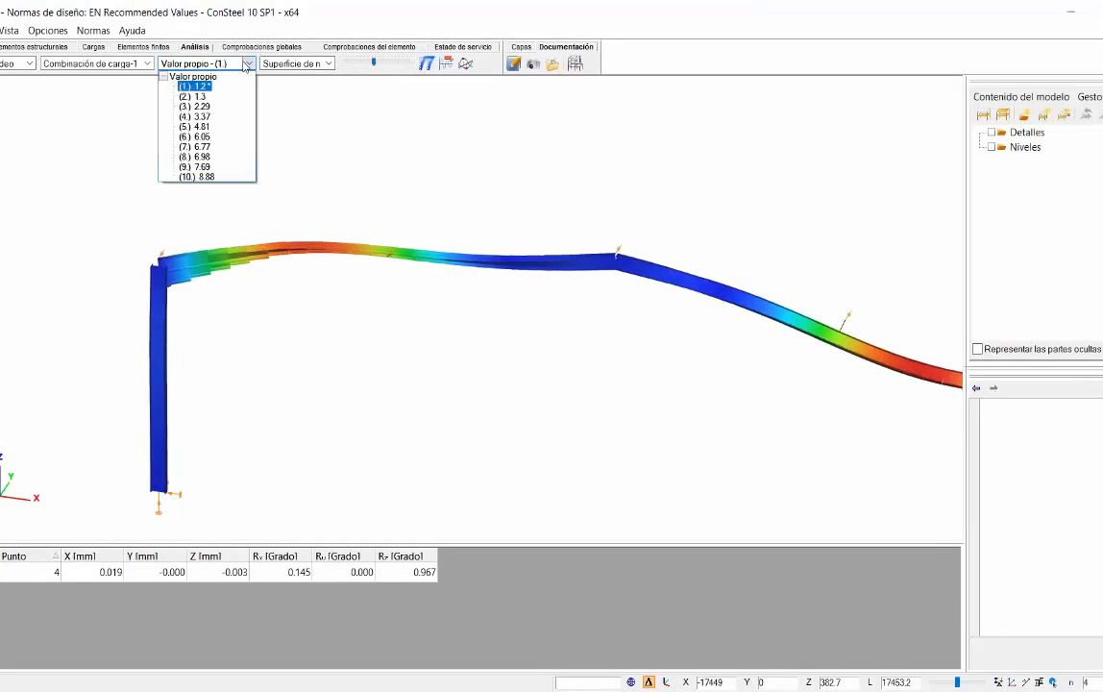
pyautogui.click(327, 140)
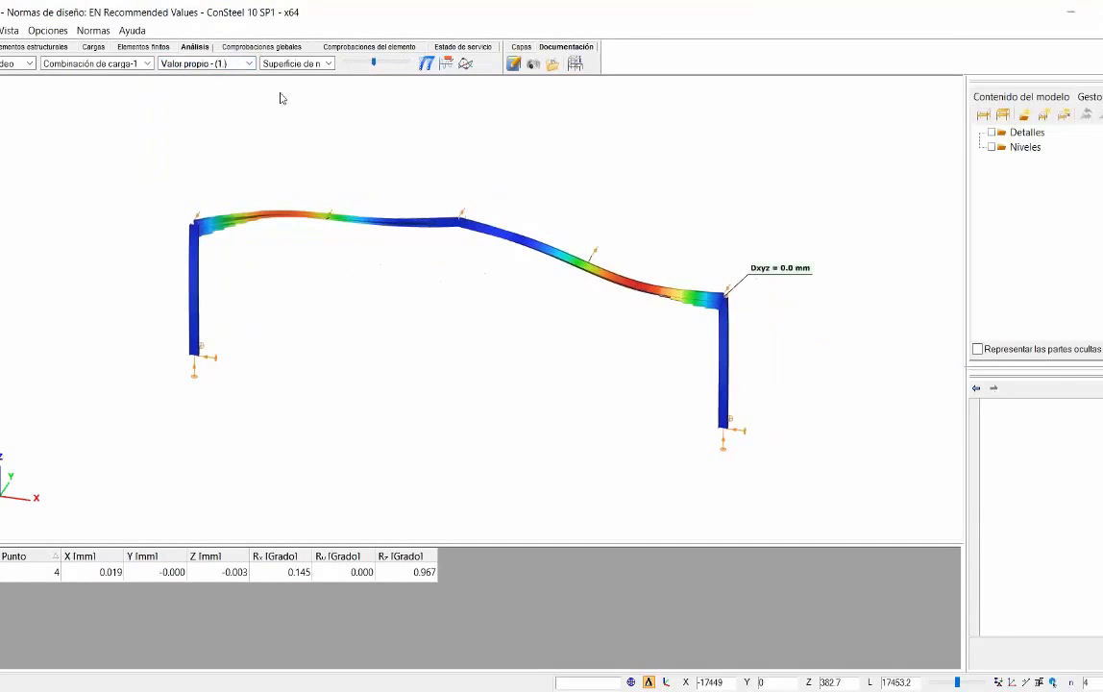
# Run the global steel design check with the corner zones and inspect the utilisation of the column top and haunch.
pyautogui.click(261, 46)
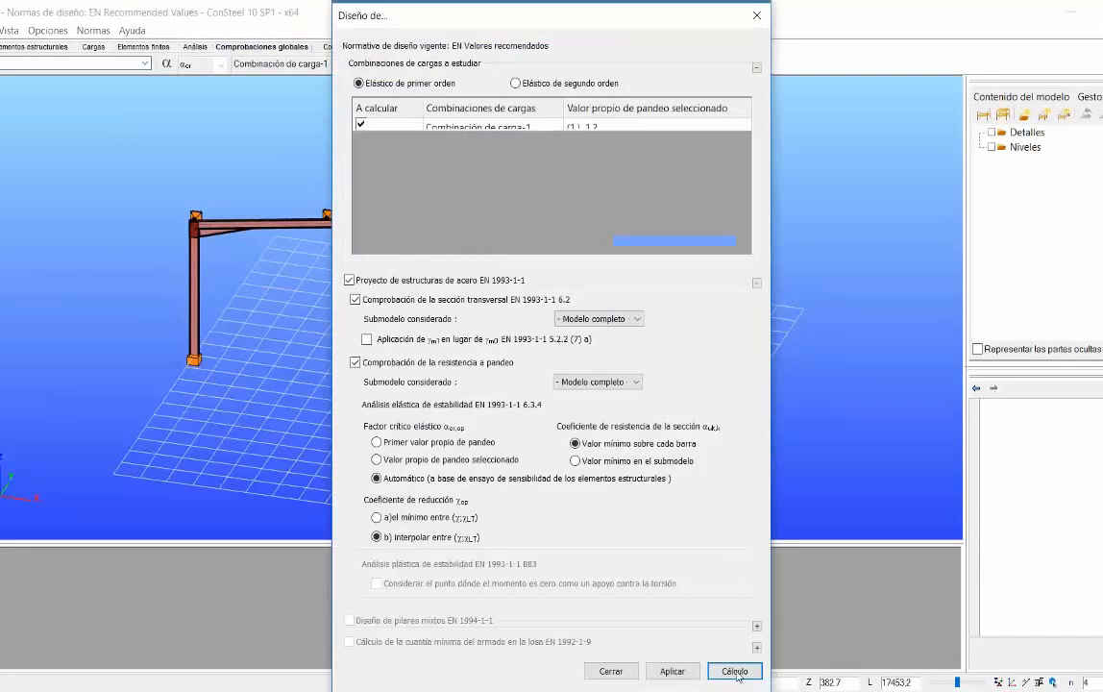
pyautogui.click(733, 670)
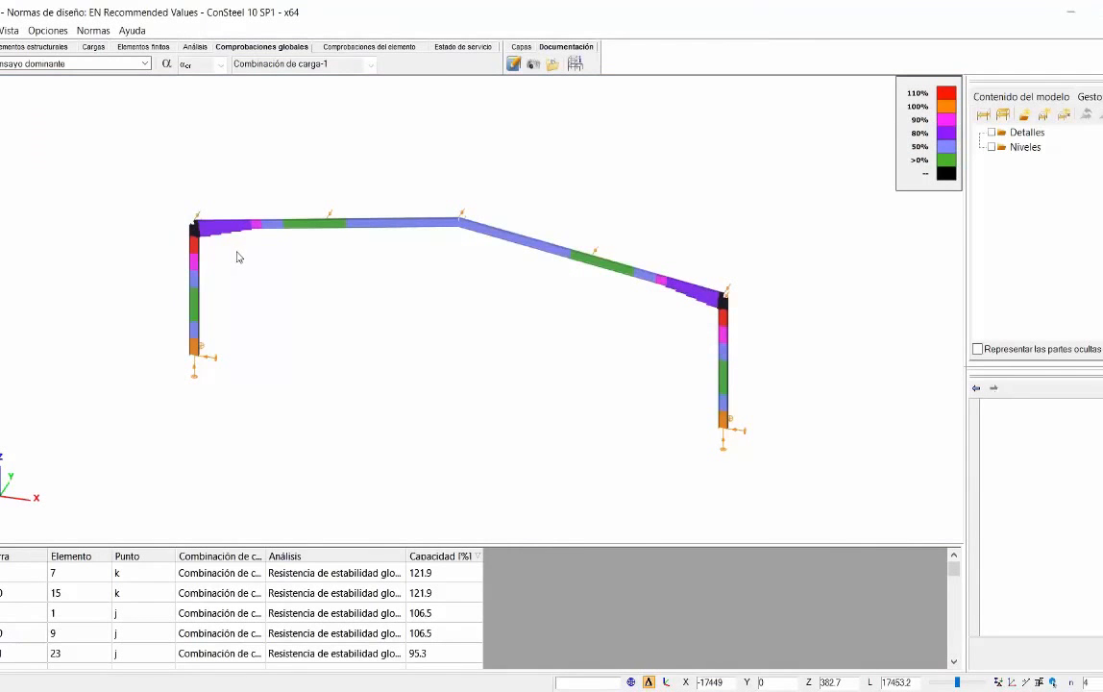
pyautogui.scroll(5, 197, 219)
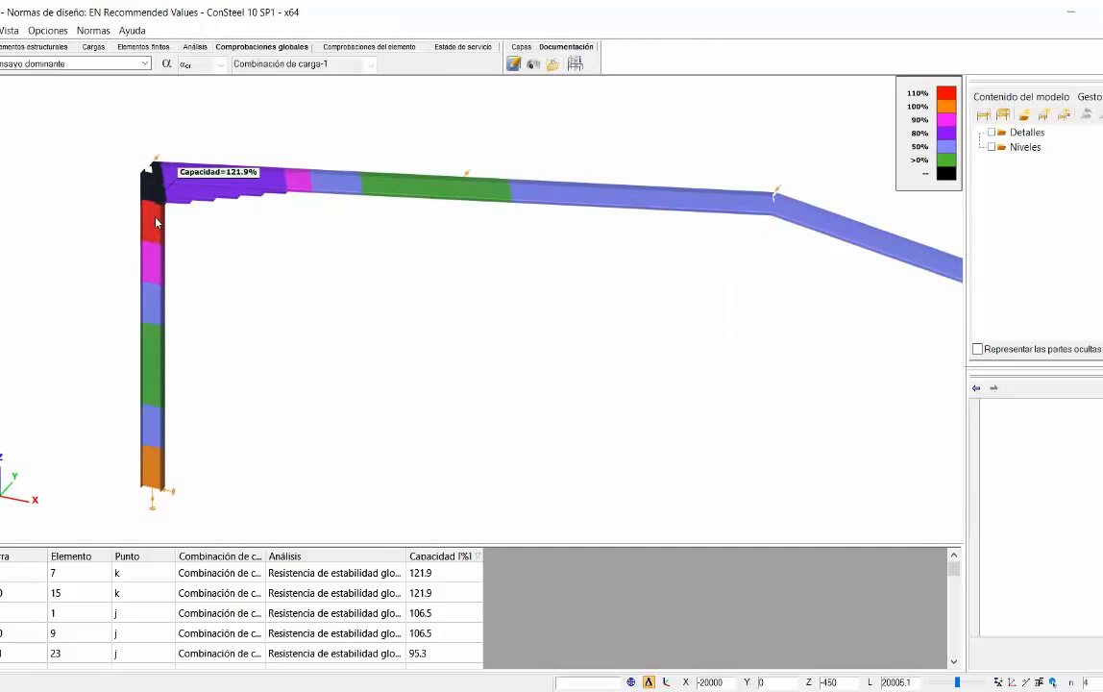
pyautogui.scroll(-2, 157, 228)
pyautogui.scroll(-2, 577, 206)
pyautogui.moveTo(667, 215); pyautogui.dragTo(491, 193, button='middle')
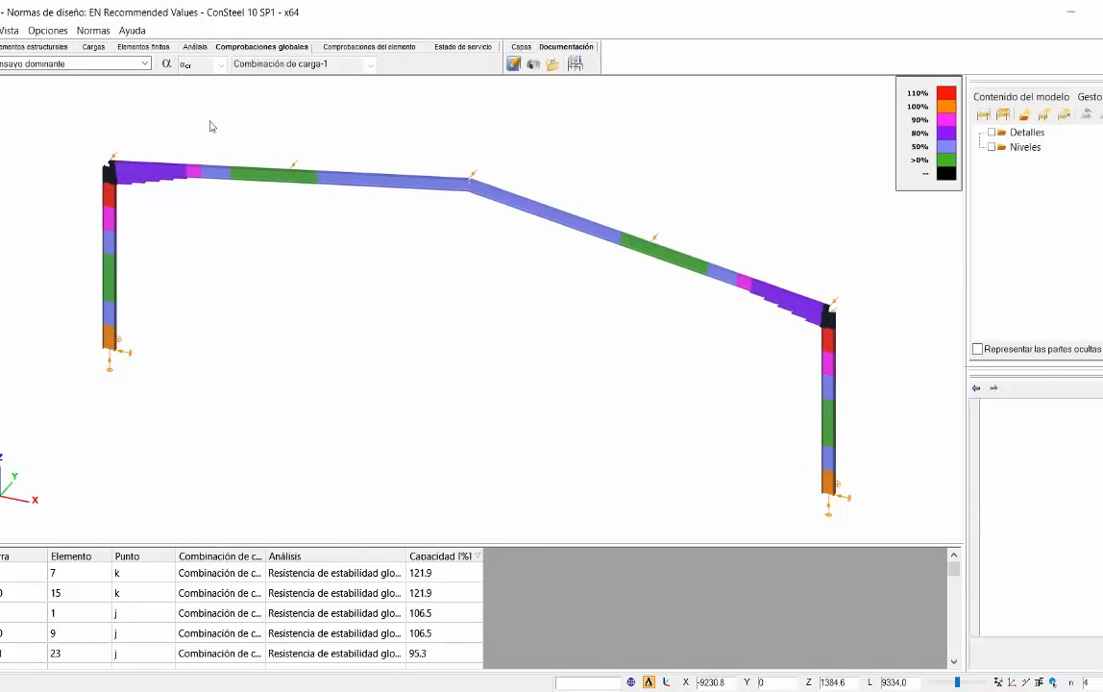
pyautogui.scroll(-1, 343, 184)
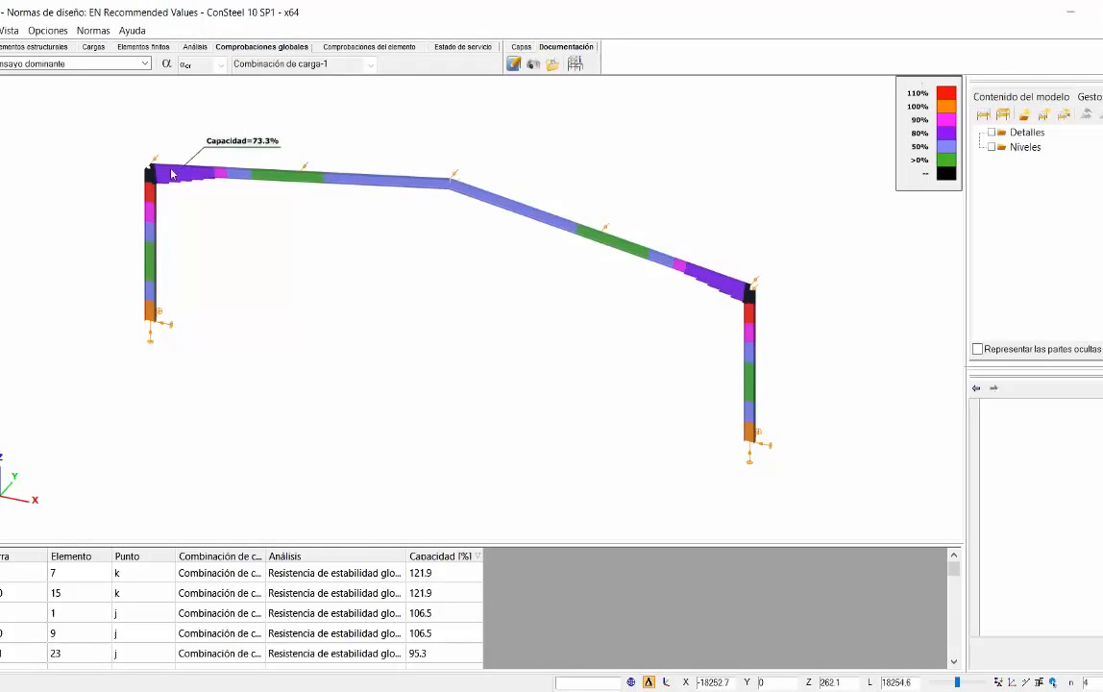
pyautogui.scroll(3, 183, 189)
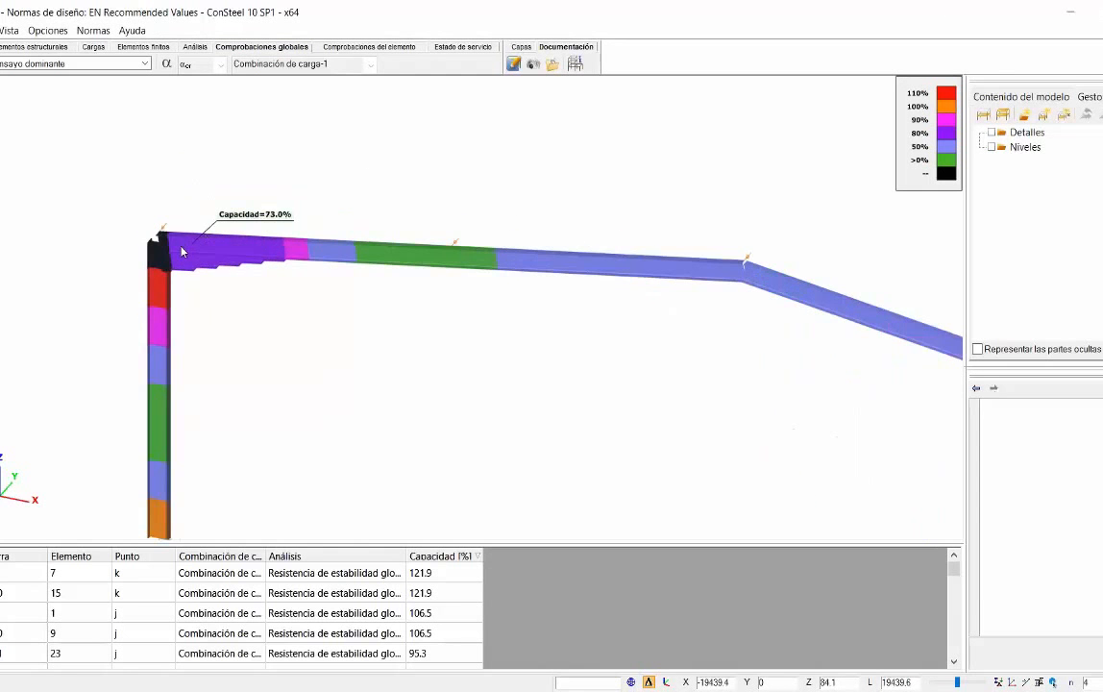
# Open the haunch section next to the eaves in the section module and fit the whole cross-section in view.
pyautogui.rightClick(183, 252)
pyautogui.click(216, 291)
pyautogui.scroll(3, 447, 366)
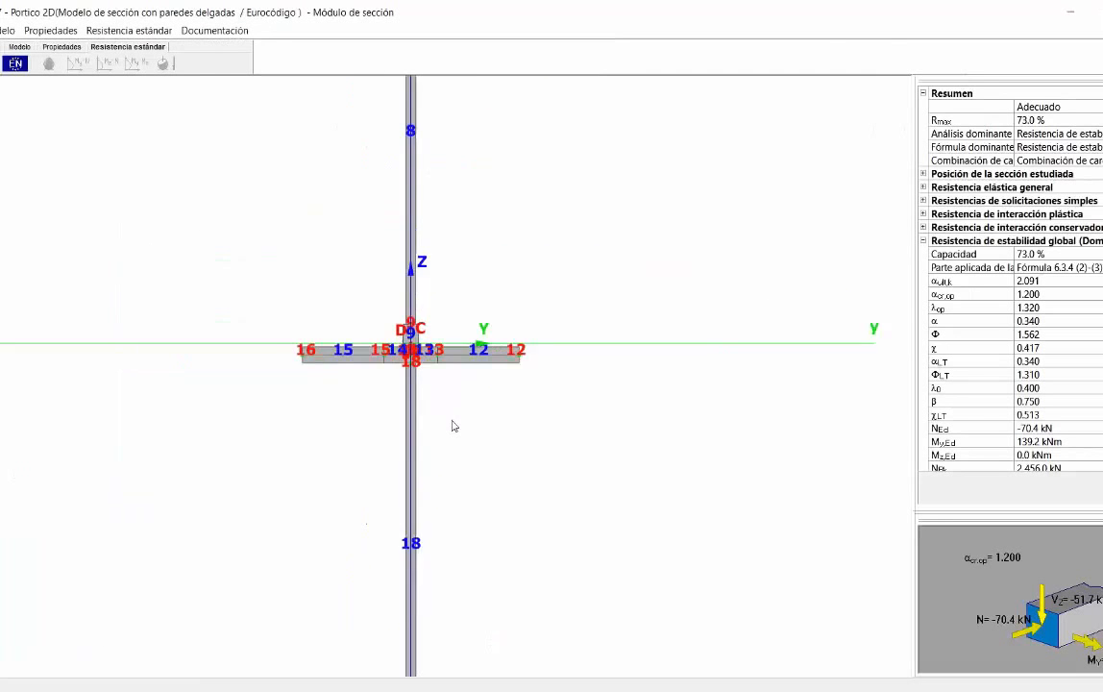
pyautogui.scroll(-5, 457, 330)
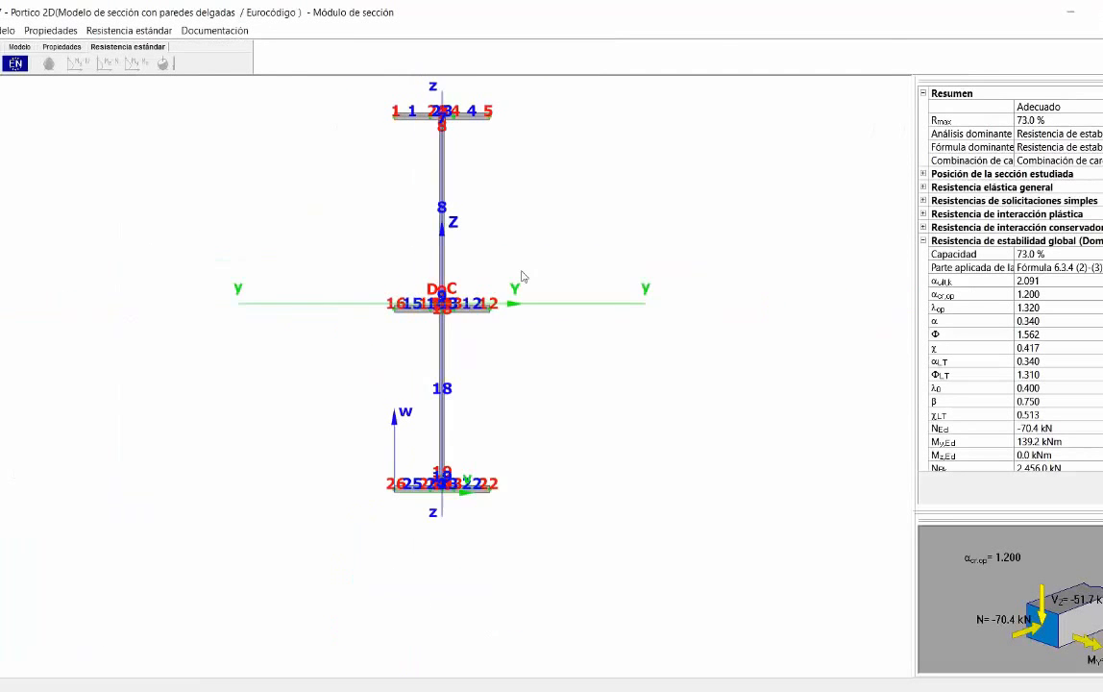
# Display the haunch section's elastic stresses for axial force (σN) and for bending (σMY), and examine their distribution over the flanges and web.
pyautogui.click(62, 46)
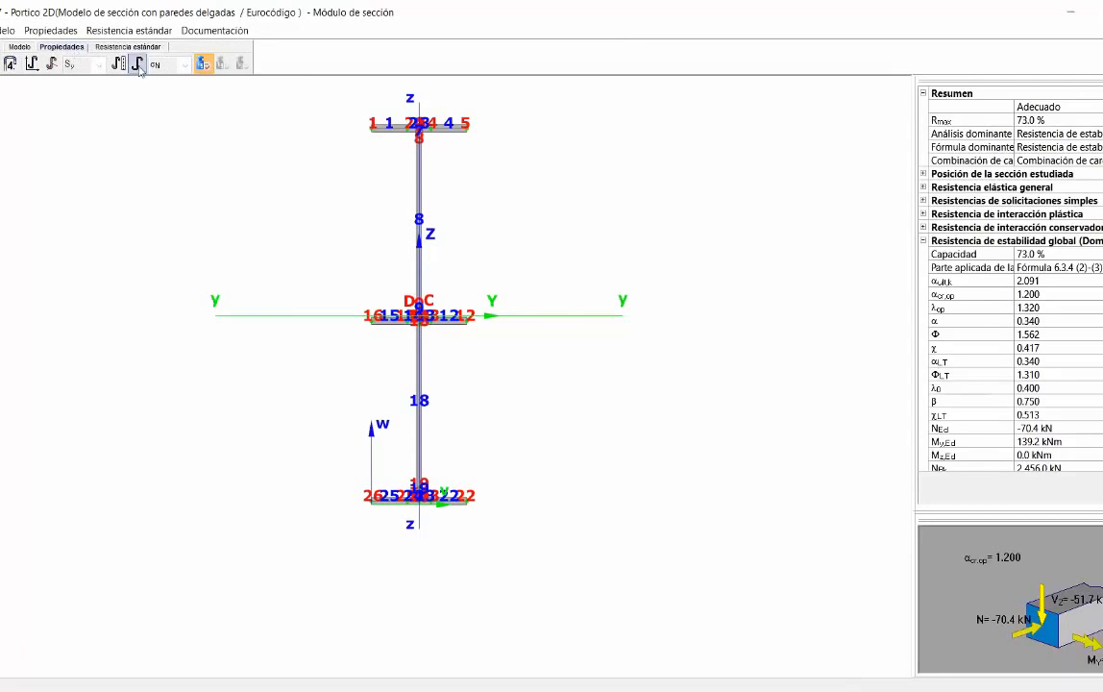
pyautogui.click(140, 64)
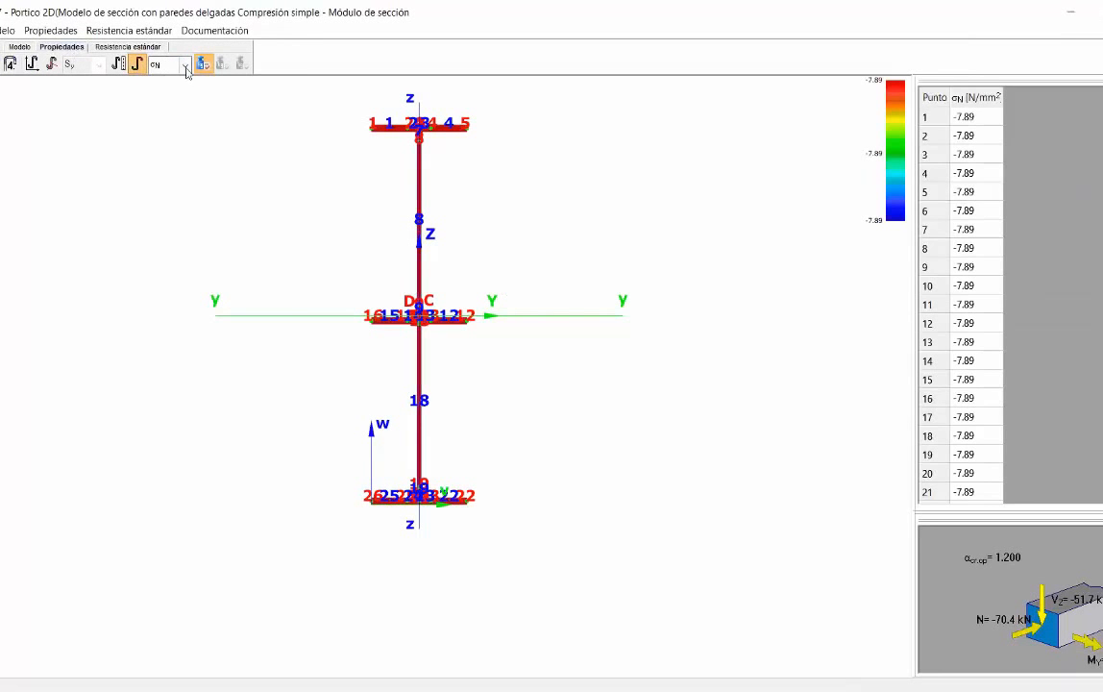
pyautogui.click(183, 64)
pyautogui.click(158, 96)
pyautogui.scroll(5, 451, 250)
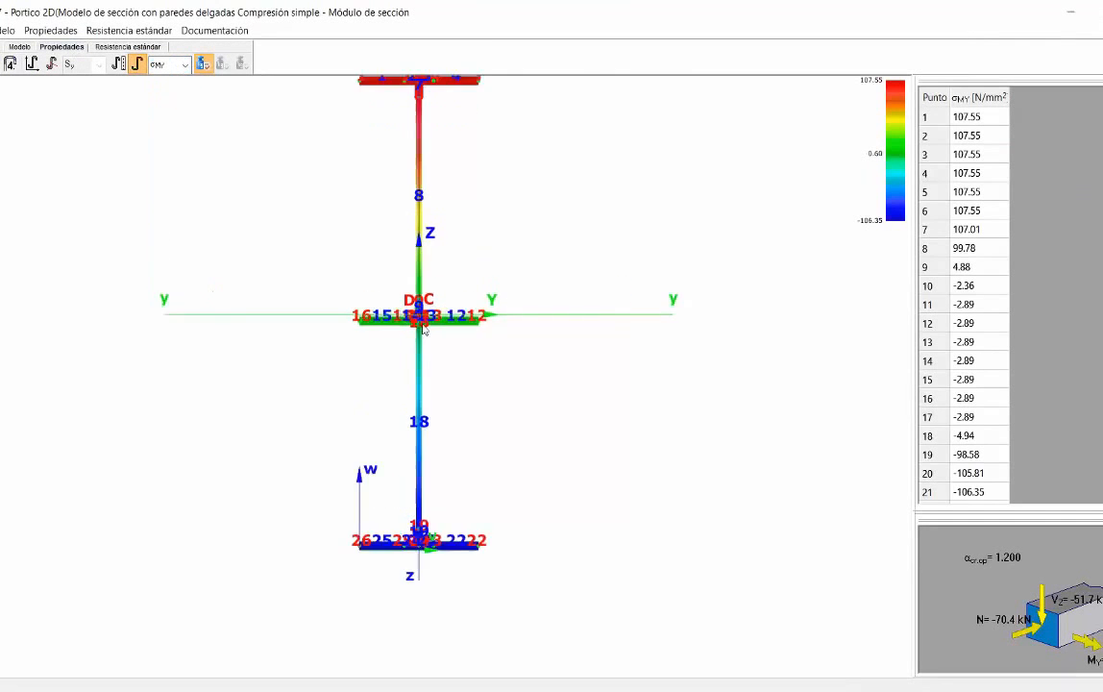
pyautogui.scroll(-5, 492, 255)
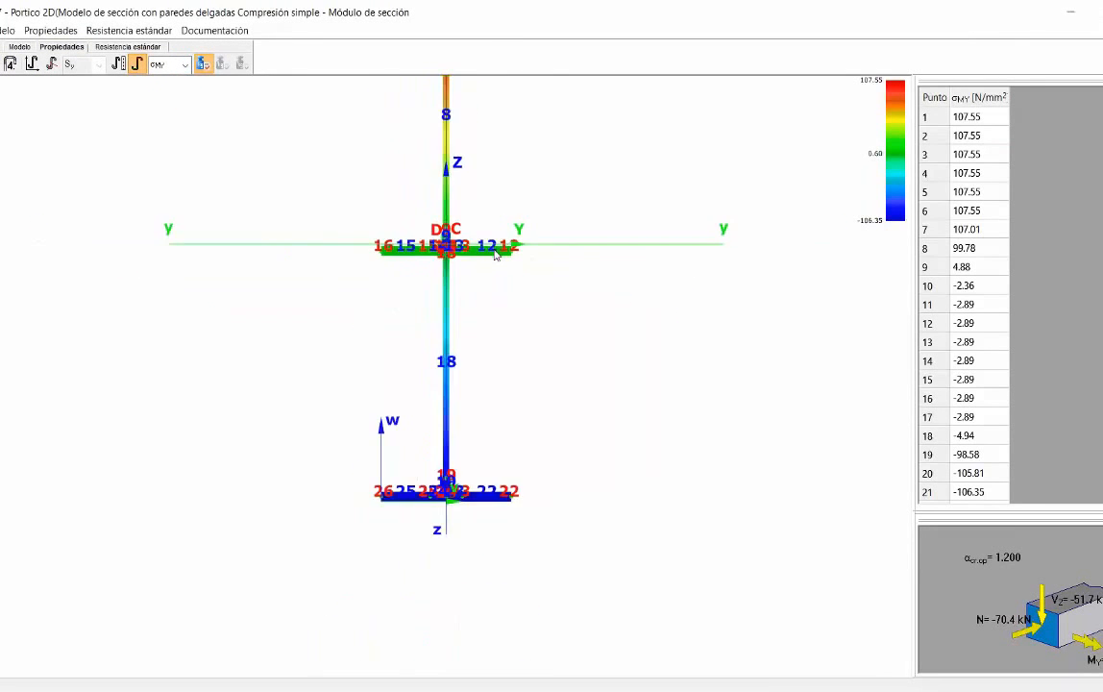
pyautogui.scroll(-3, 457, 306)
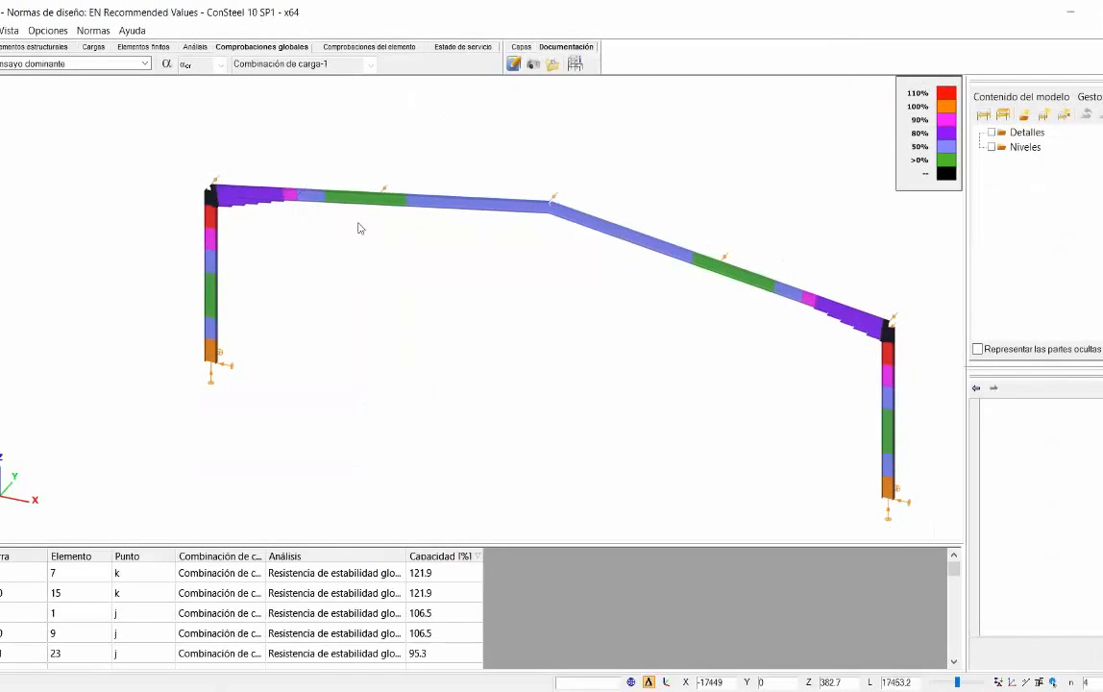
# Open the rafter section near the ridge in the section module, review its global stability resistance details, and return to the frame model.
pyautogui.moveTo(457, 208)
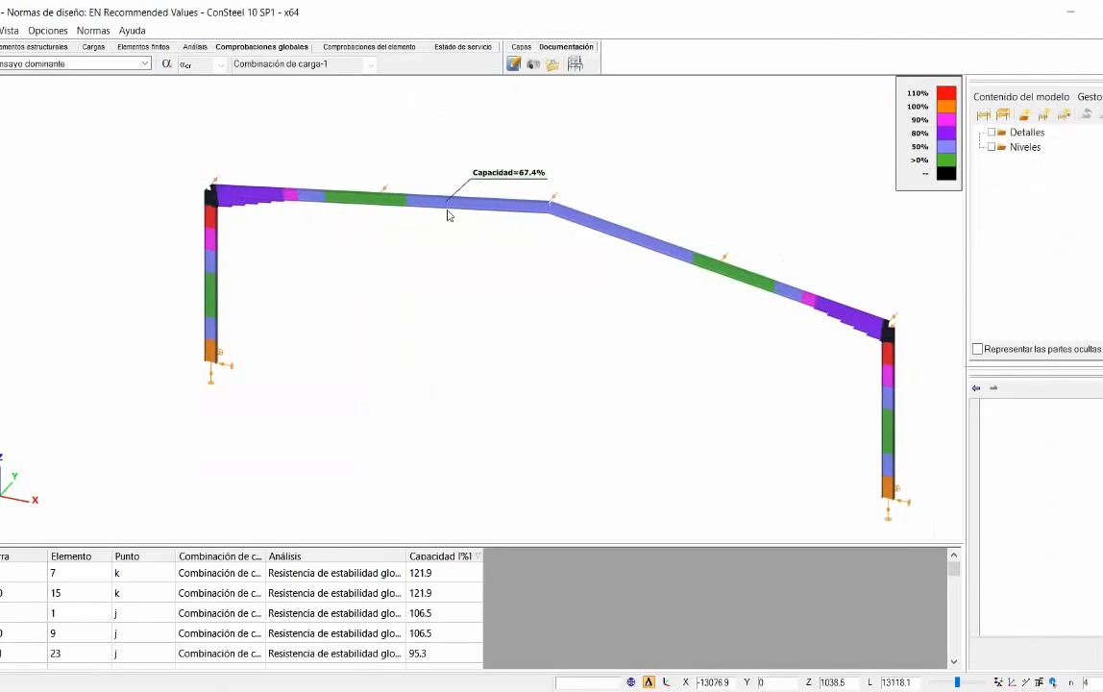
pyautogui.rightClick(448, 213)
pyautogui.click(480, 252)
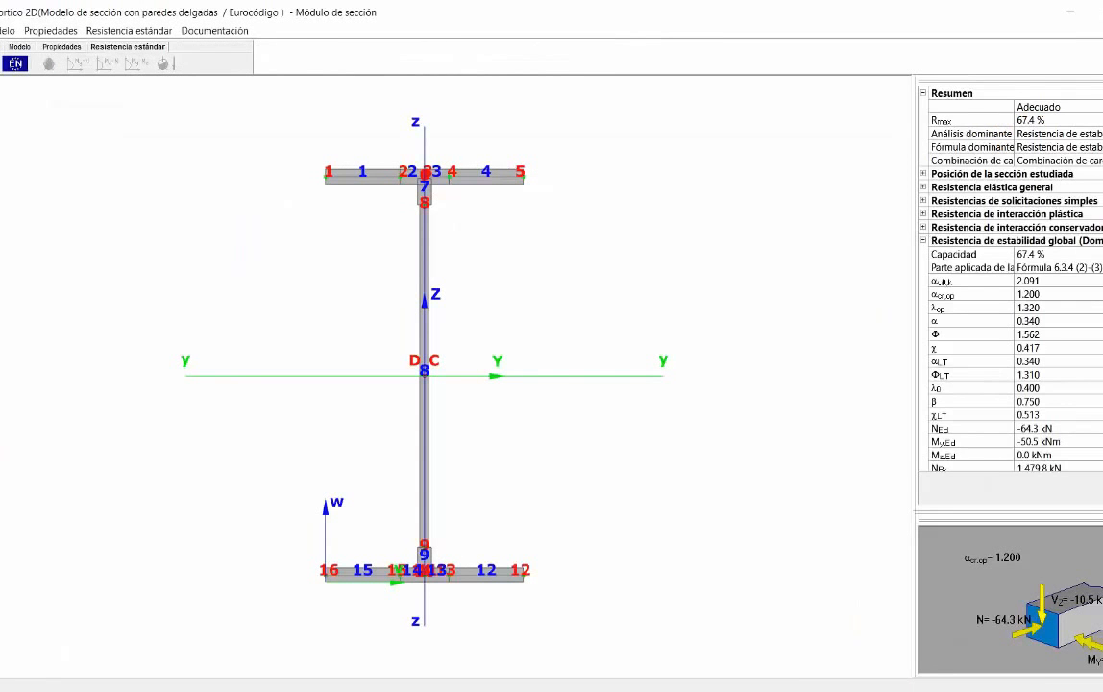
pyautogui.scroll(-1, 1011, 279)
pyautogui.scroll(1, 1011, 278)
pyautogui.click(1067, 296)
pyautogui.click(1067, 321)
pyautogui.click(1062, 270)
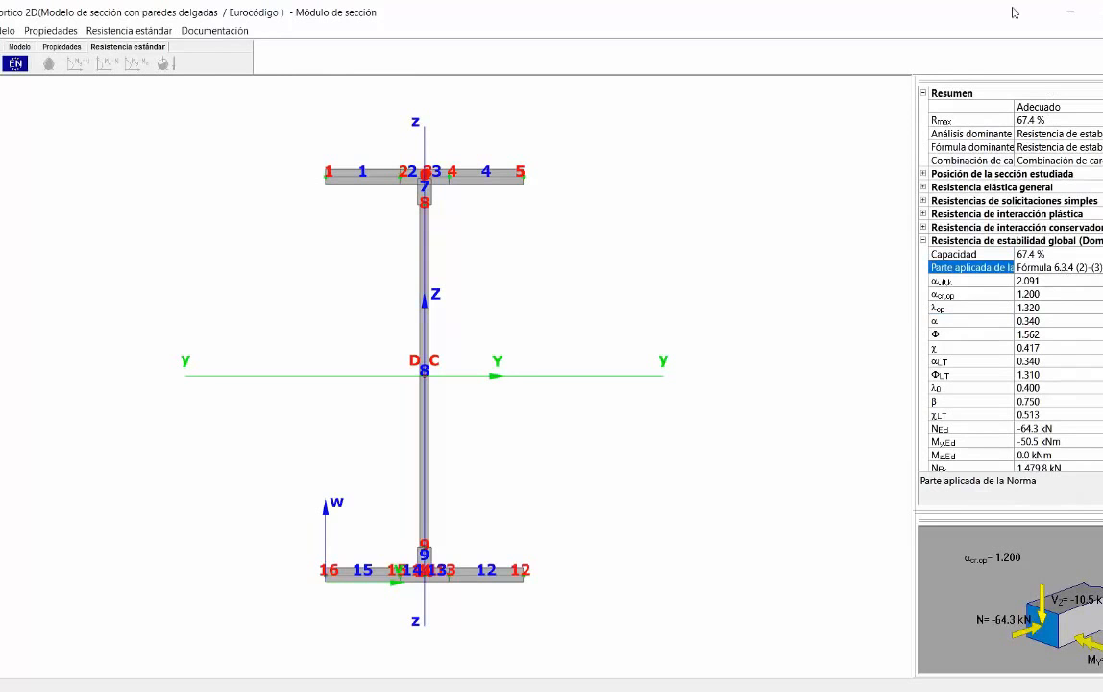
pyautogui.hotkey('alt', 'F4')
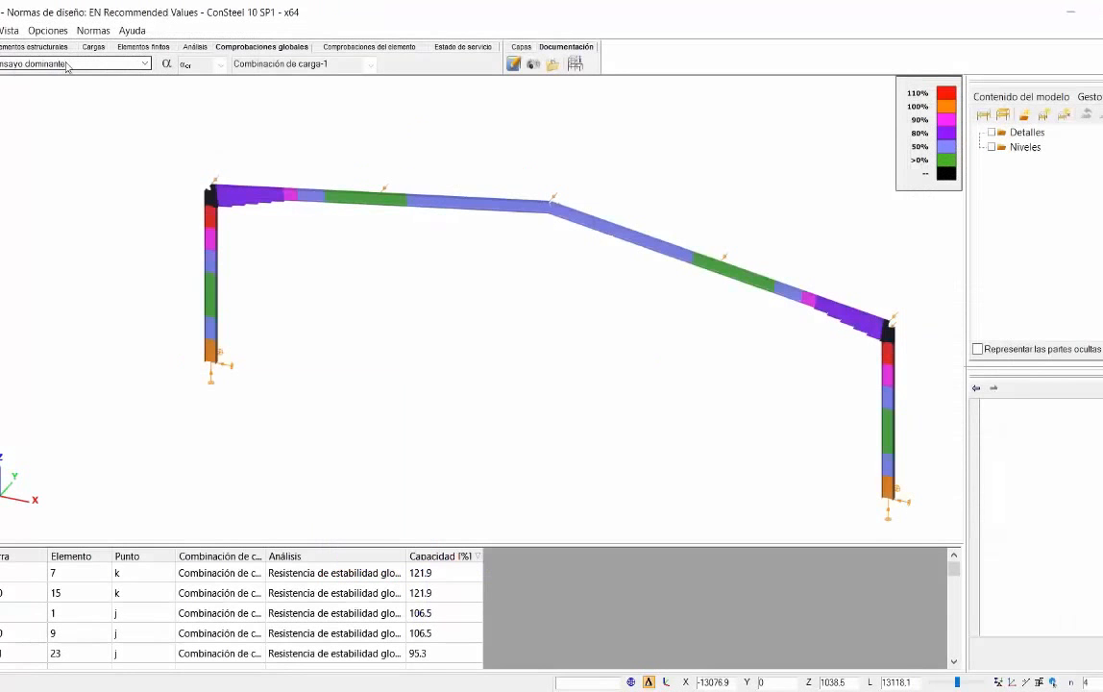
# Compare the frame's utilisation for pure resistances and global stability resistance, and switch the result display back to the dominant check.
pyautogui.click(68, 63)
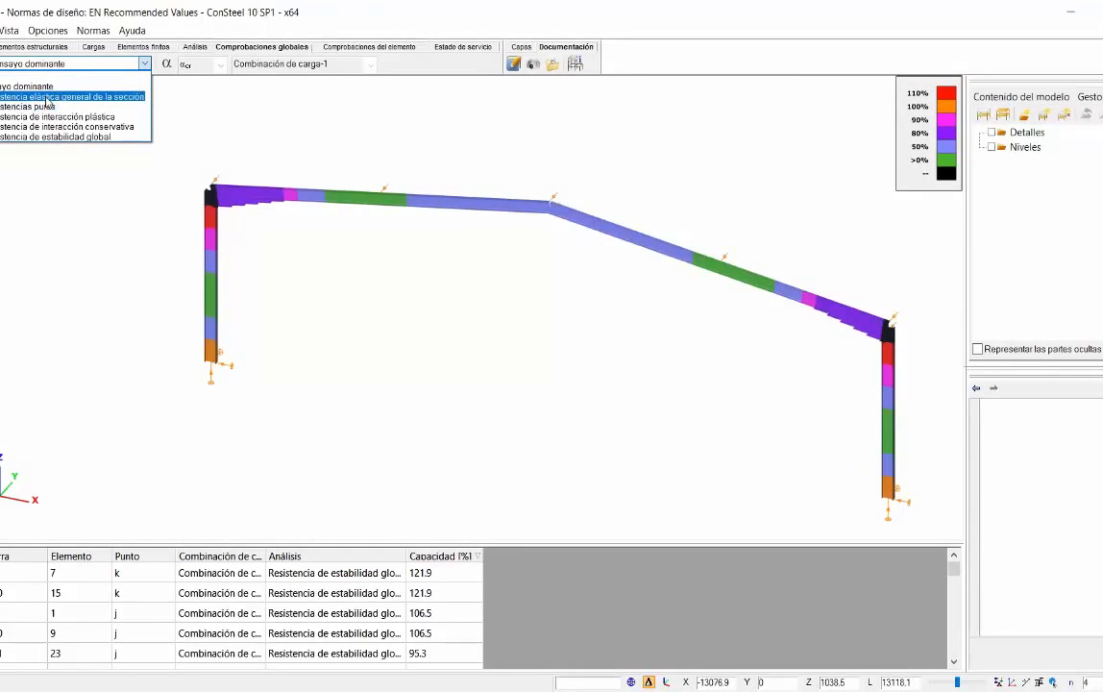
pyautogui.click(45, 106)
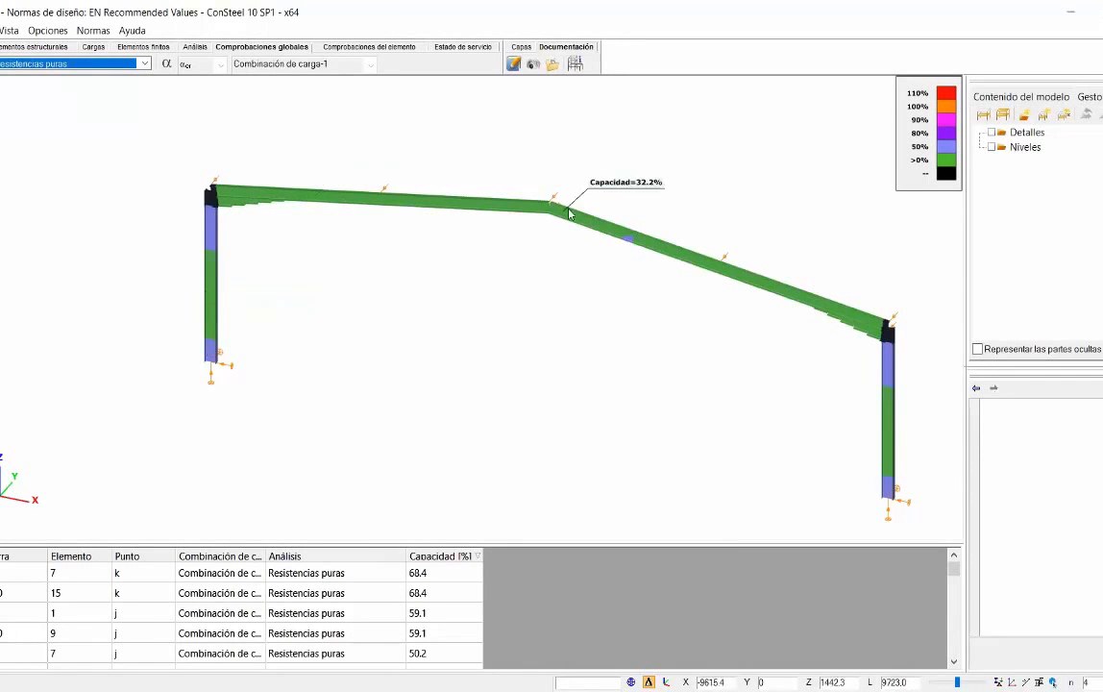
pyautogui.click(120, 64)
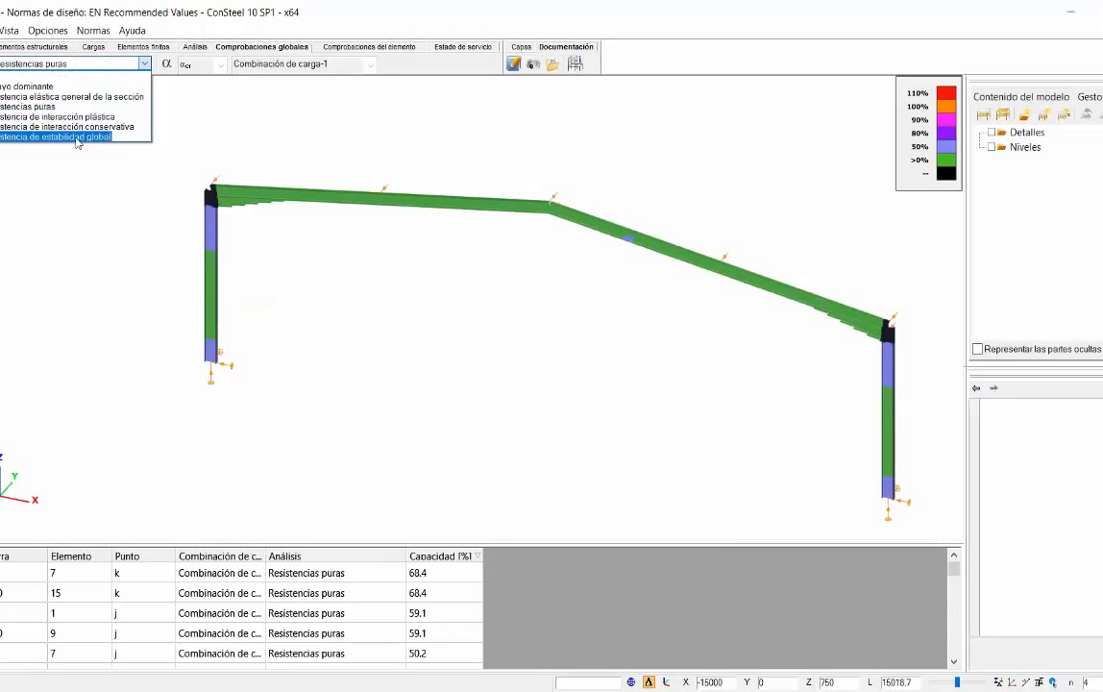
pyautogui.click(76, 136)
pyautogui.click(29, 63)
pyautogui.click(24, 86)
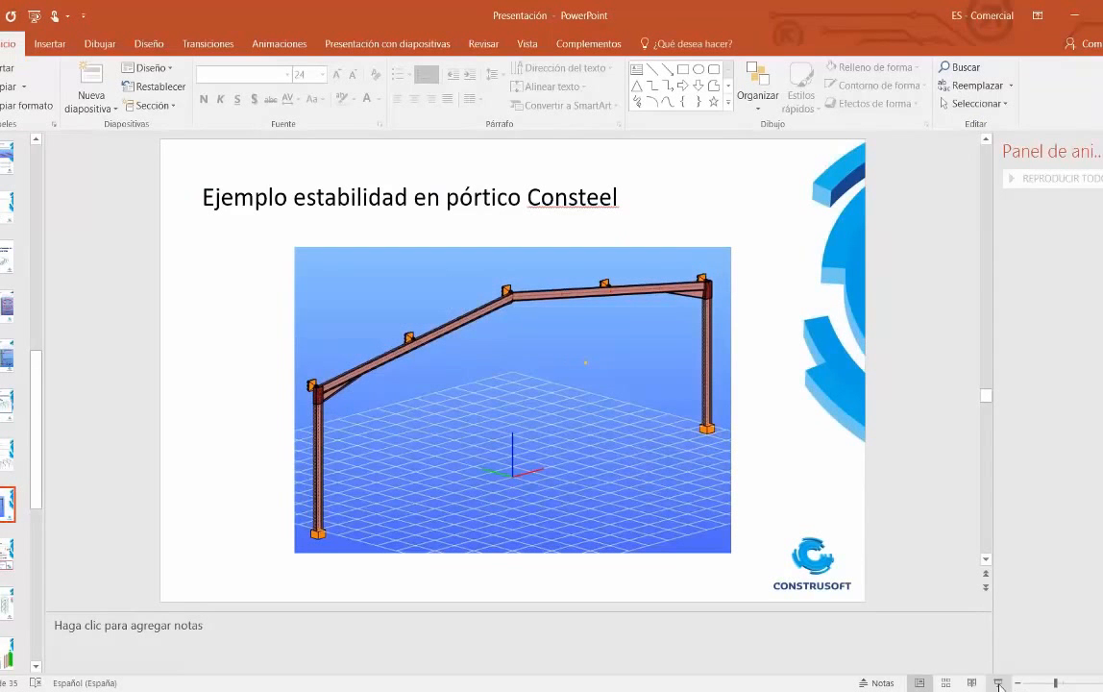
# Switch to PowerPoint, start the slide show from the portal frame example, and advance to the structural analysis methods slide.
pyautogui.hotkey('shift', 'F5')
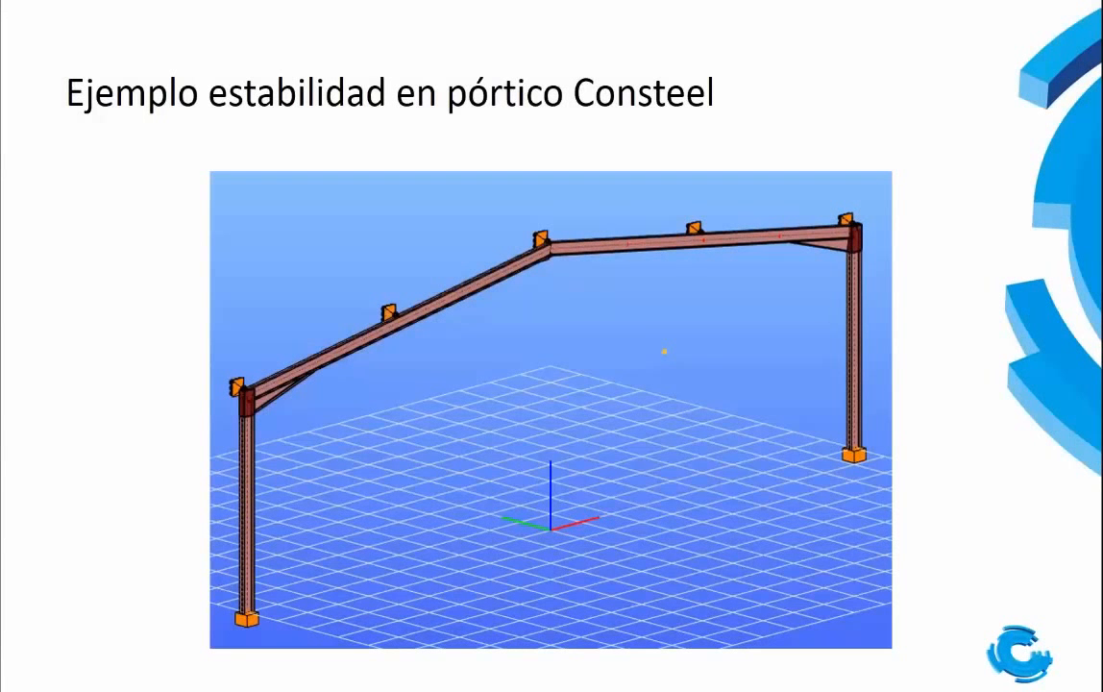
pyautogui.press('Right')
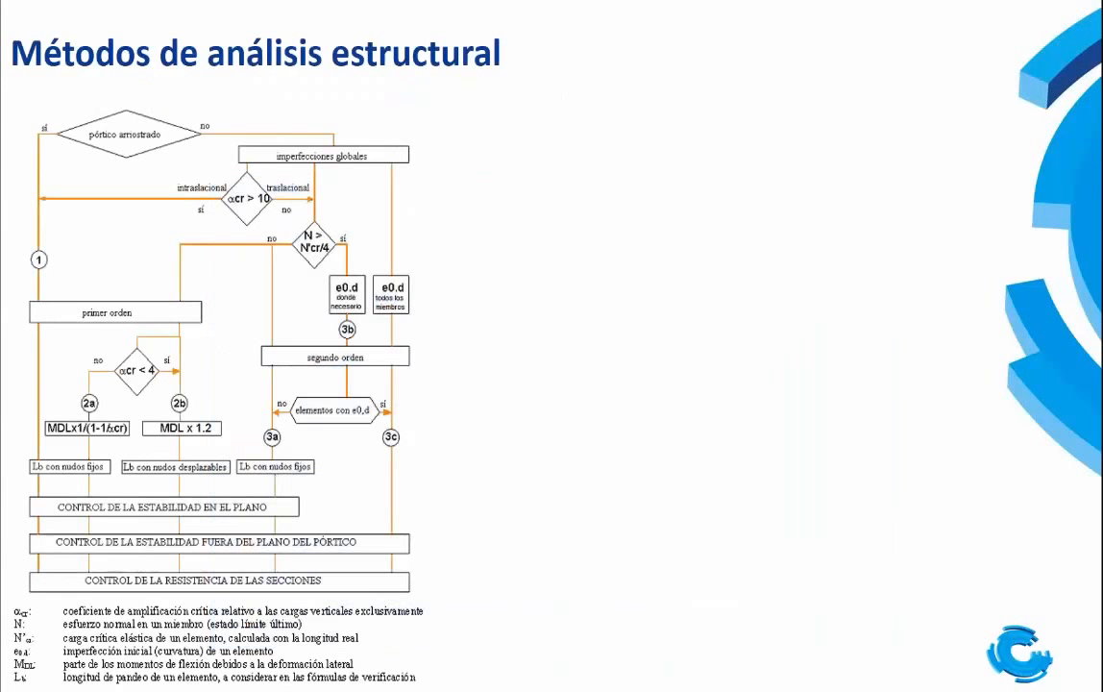
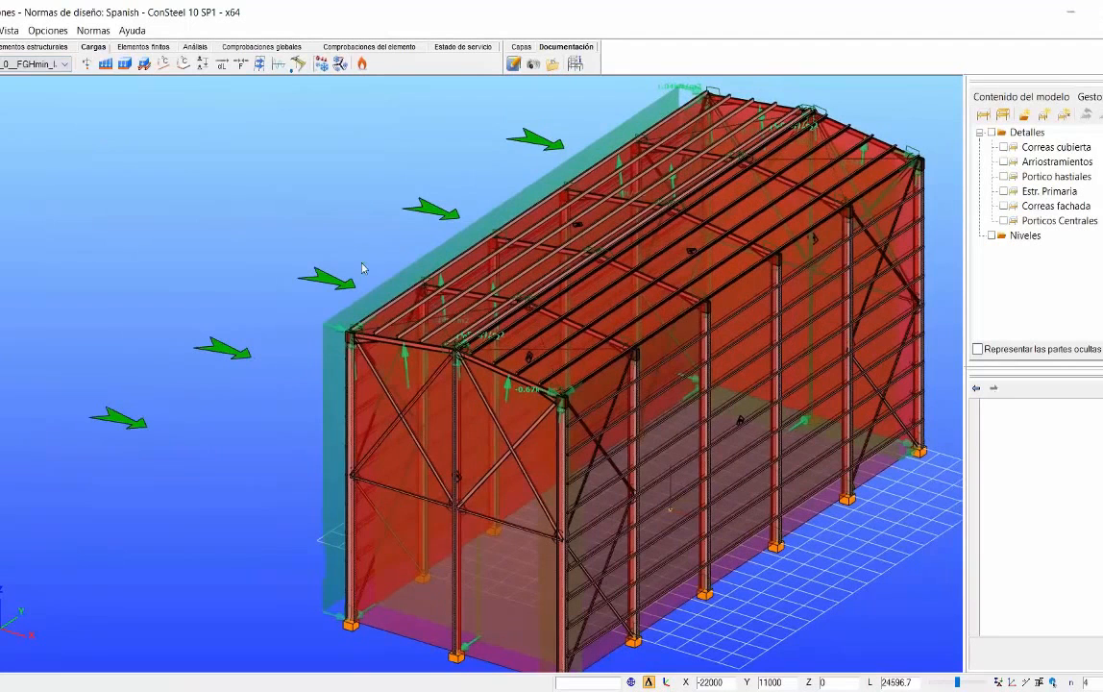
# Display the 90__FGHmax wind load case on the 3D building and examine the surface loads on the gable and roof.
pyautogui.click(45, 65)
pyautogui.click(34, 122)
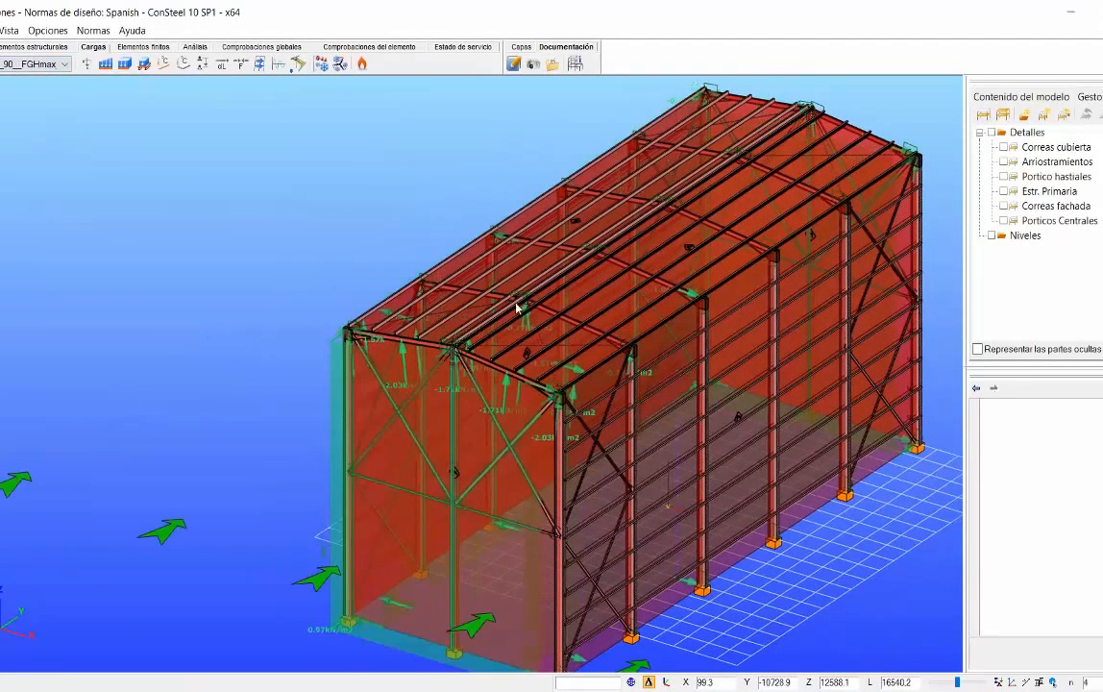
pyautogui.moveTo(516, 303); pyautogui.dragTo(506, 272, button='middle')
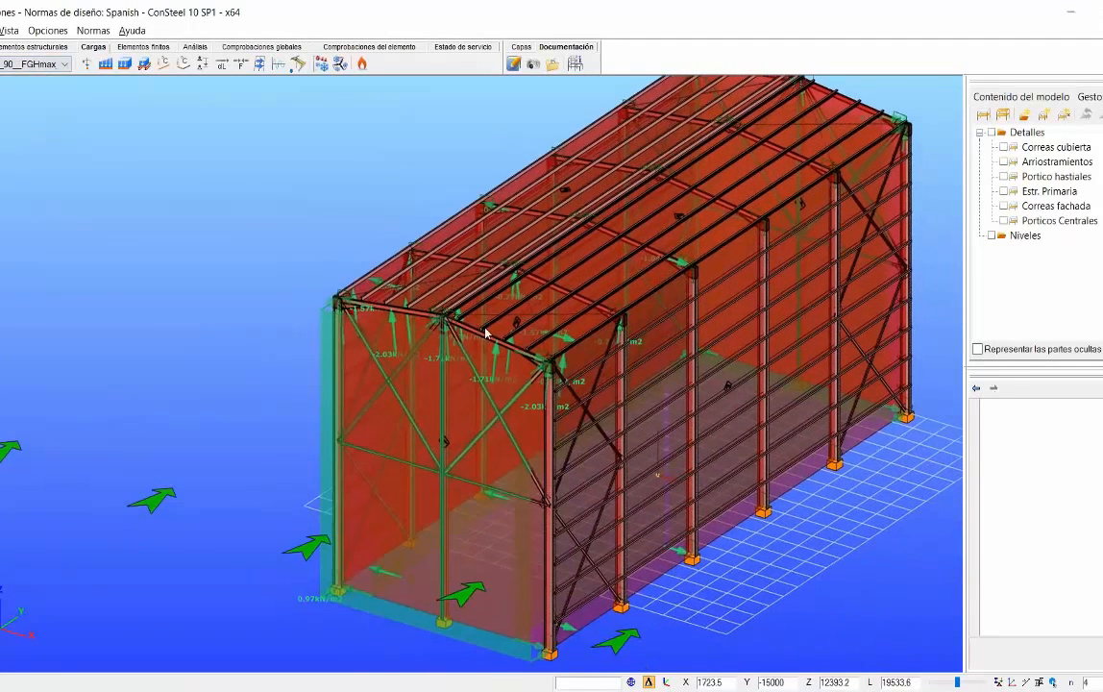
pyautogui.scroll(3, 486, 332)
pyautogui.scroll(3, 420, 300)
pyautogui.moveTo(420, 300)
pyautogui.keyDown('alt'); pyautogui.mouseDown(button='middle')
pyautogui.moveTo(359, 284)
pyautogui.moveTo(381, 332)
pyautogui.moveTo(416, 330)
pyautogui.moveTo(414, 309)
pyautogui.mouseUp(button='middle'); pyautogui.keyUp('alt')
pyautogui.scroll(-6, 429, 303)
pyautogui.scroll(3, 451, 353)
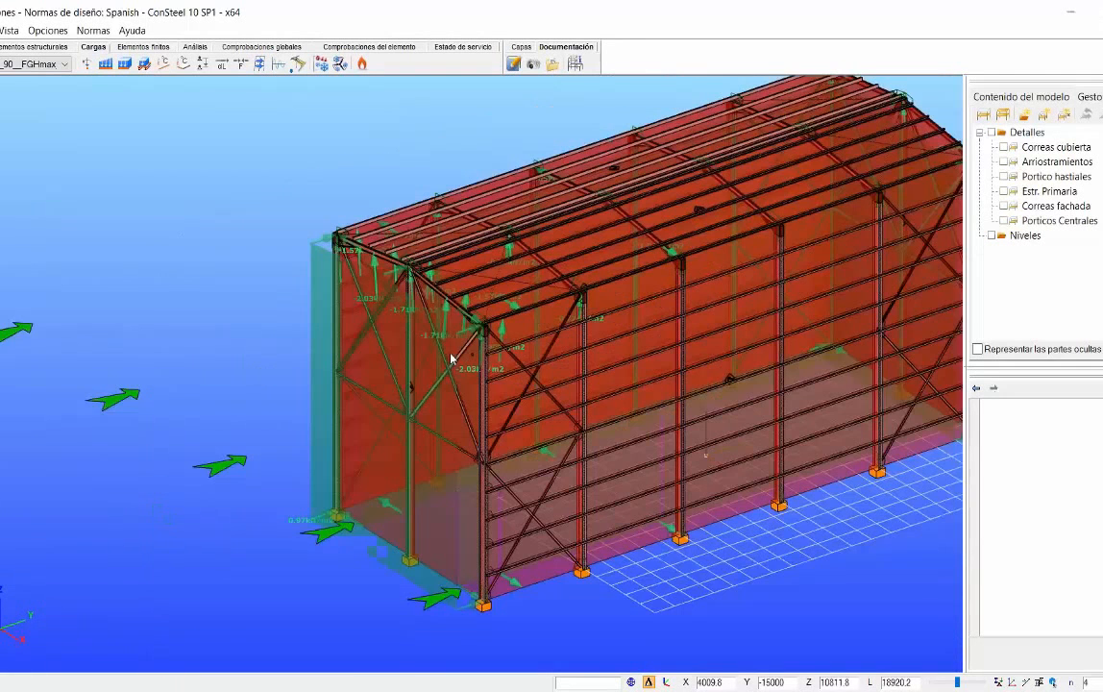
pyautogui.moveTo(419, 338); pyautogui.dragTo(395, 339, button='middle')
# Toggle the display of load transfer surfaces and of distributed member loads to compare both representations of the wind case.
pyautogui.click(999, 683)
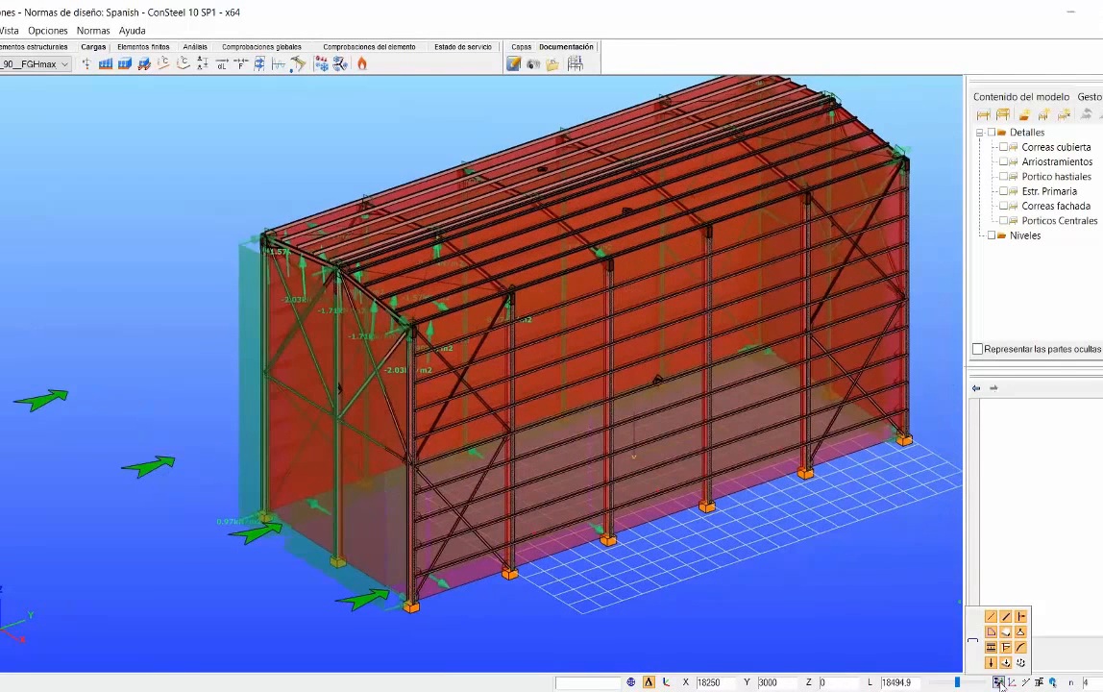
pyautogui.click(1021, 664)
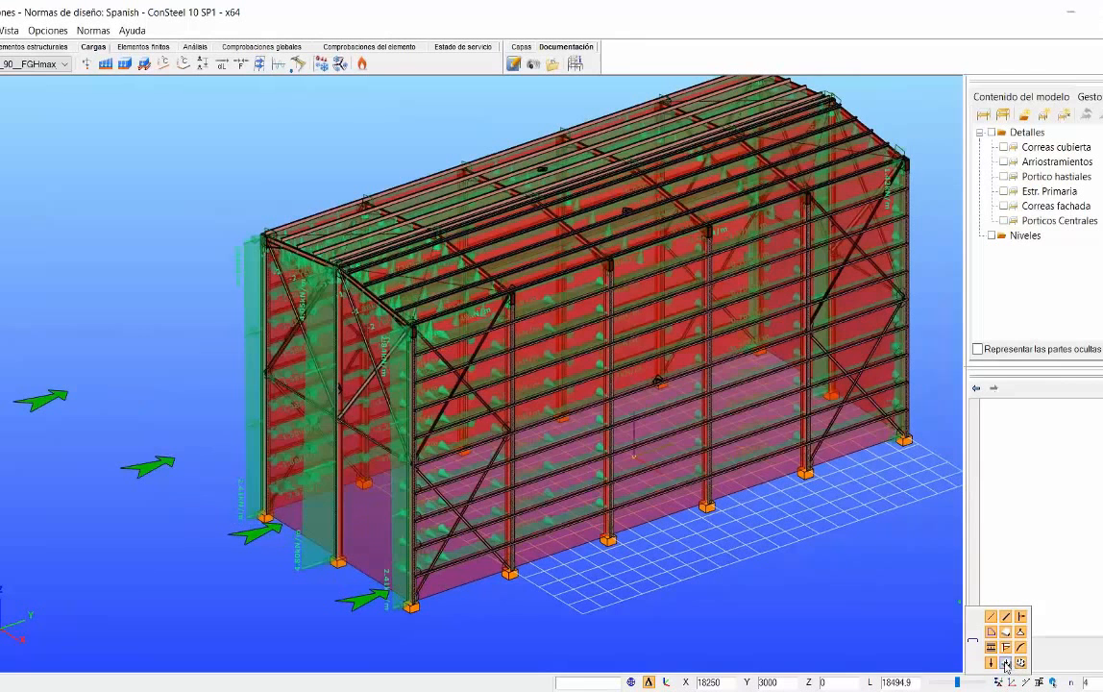
pyautogui.click(1007, 664)
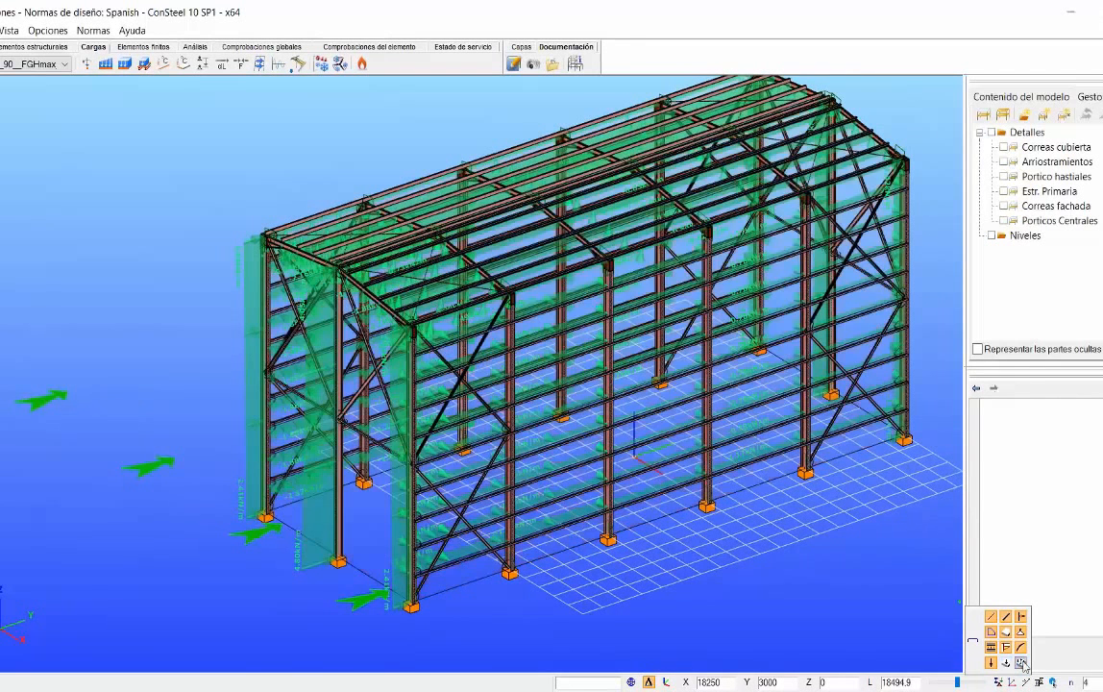
pyautogui.click(1022, 663)
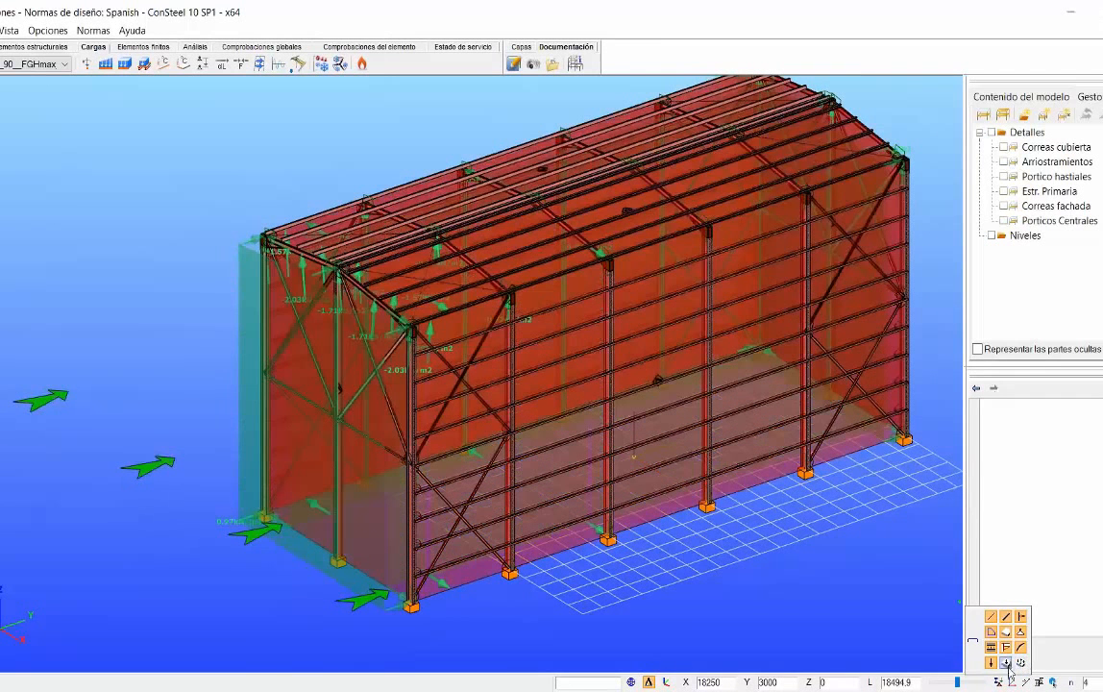
pyautogui.moveTo(221, 266); pyautogui.dragTo(202, 268, button='middle')
pyautogui.moveTo(246, 304)
pyautogui.keyDown('alt'); pyautogui.mouseDown(button='middle')
pyautogui.moveTo(262, 324)
pyautogui.moveTo(266, 369)
pyautogui.moveTo(252, 318)
pyautogui.mouseUp(button='middle'); pyautogui.keyUp('alt')
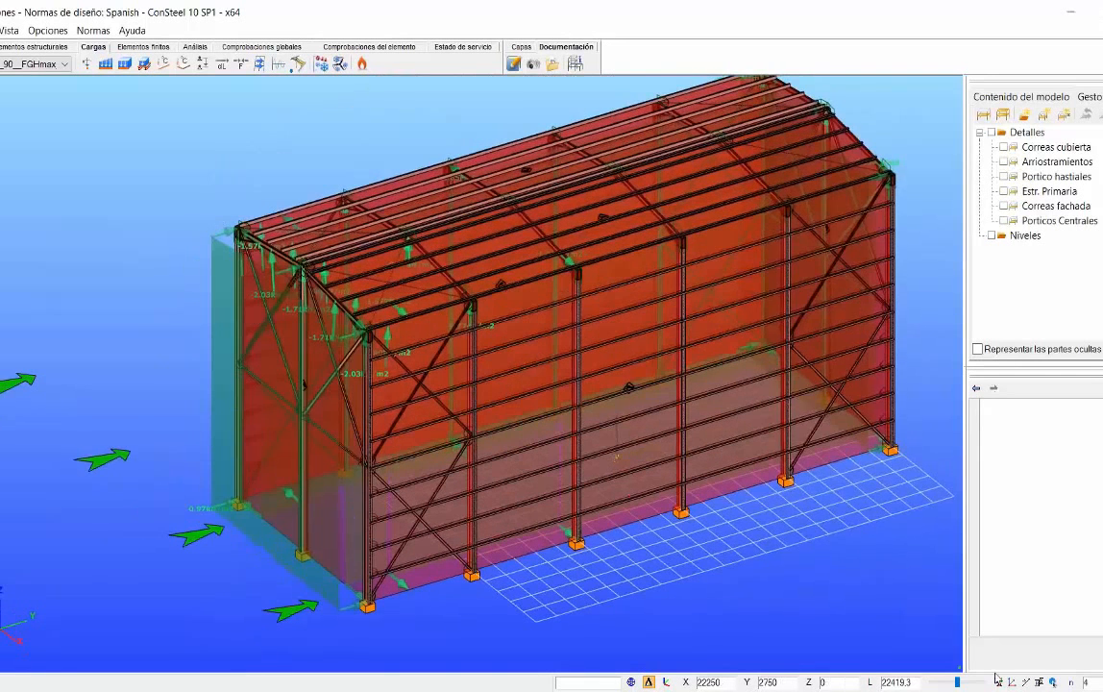
# Show the wind loads distributed to the members, restore the surface load display, and examine the roof purlins and eaves.
pyautogui.click(999, 680)
pyautogui.click(1021, 663)
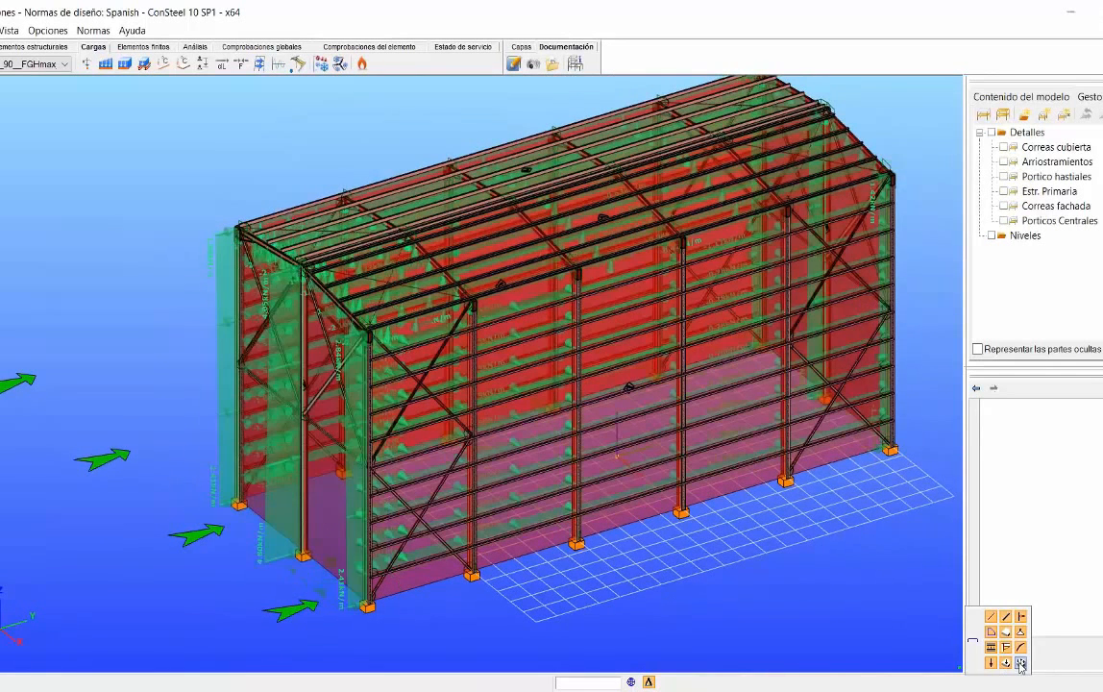
pyautogui.moveTo(385, 402)
pyautogui.keyDown('alt'); pyautogui.mouseDown(button='middle')
pyautogui.moveTo(404, 405)
pyautogui.moveTo(376, 423)
pyautogui.mouseUp(button='middle'); pyautogui.keyUp('alt')
pyautogui.scroll(4, 377, 422)
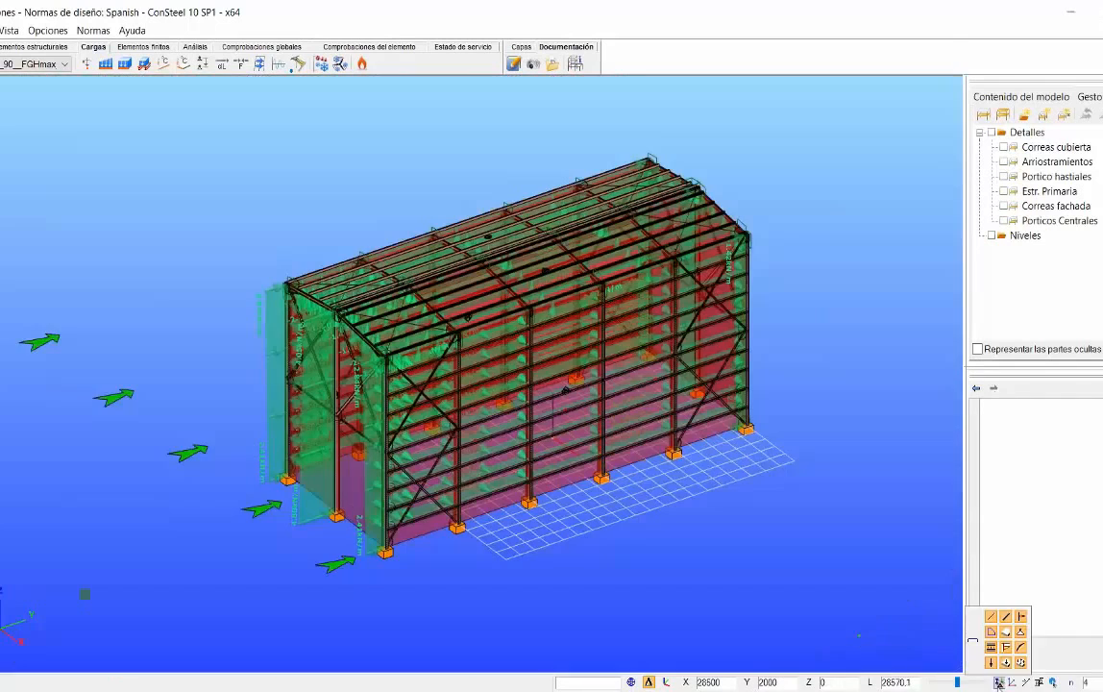
pyautogui.click(1021, 663)
pyautogui.moveTo(381, 306)
pyautogui.keyDown('alt'); pyautogui.mouseDown(button='middle')
pyautogui.moveTo(404, 306)
pyautogui.moveTo(401, 297)
pyautogui.moveTo(383, 324)
pyautogui.mouseUp(button='middle'); pyautogui.keyUp('alt')
pyautogui.scroll(5, 382, 323)
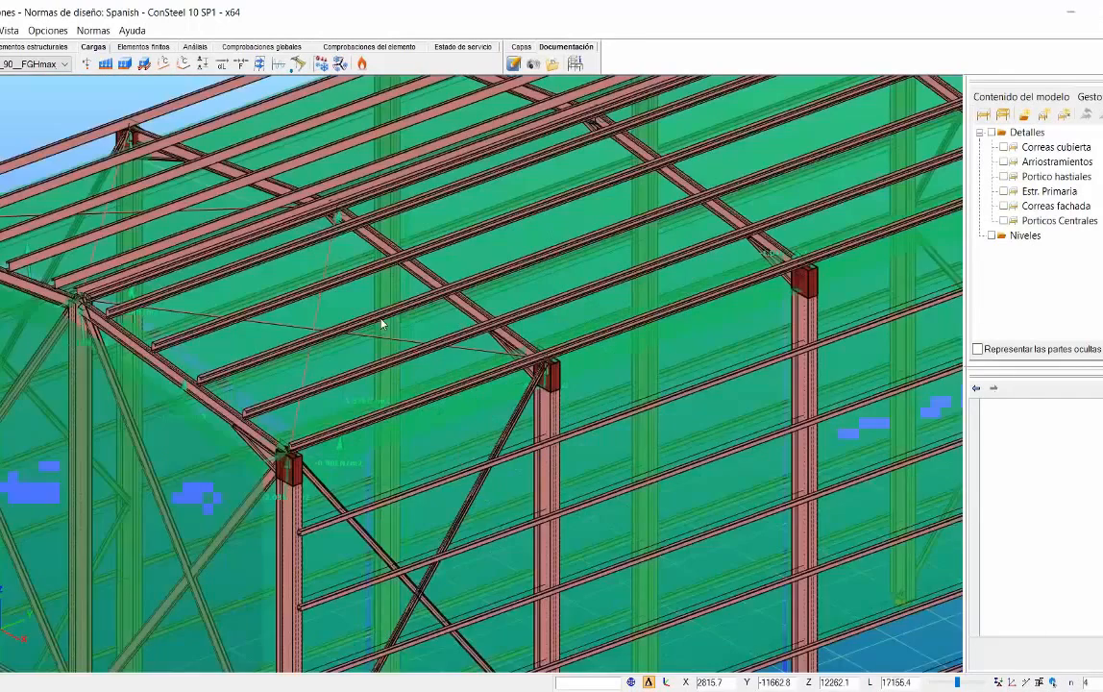
pyautogui.scroll(-1, 415, 235)
# Open the building's analysis results and display the deformations for Load combination-2.
pyautogui.click(250, 47)
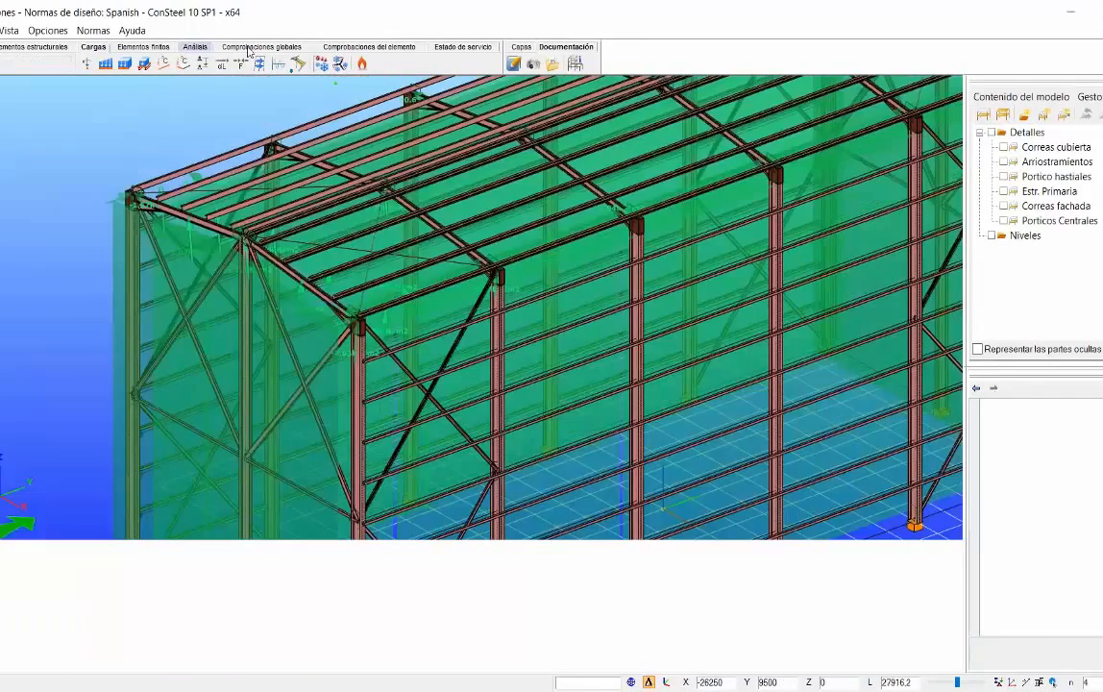
pyautogui.click(196, 47)
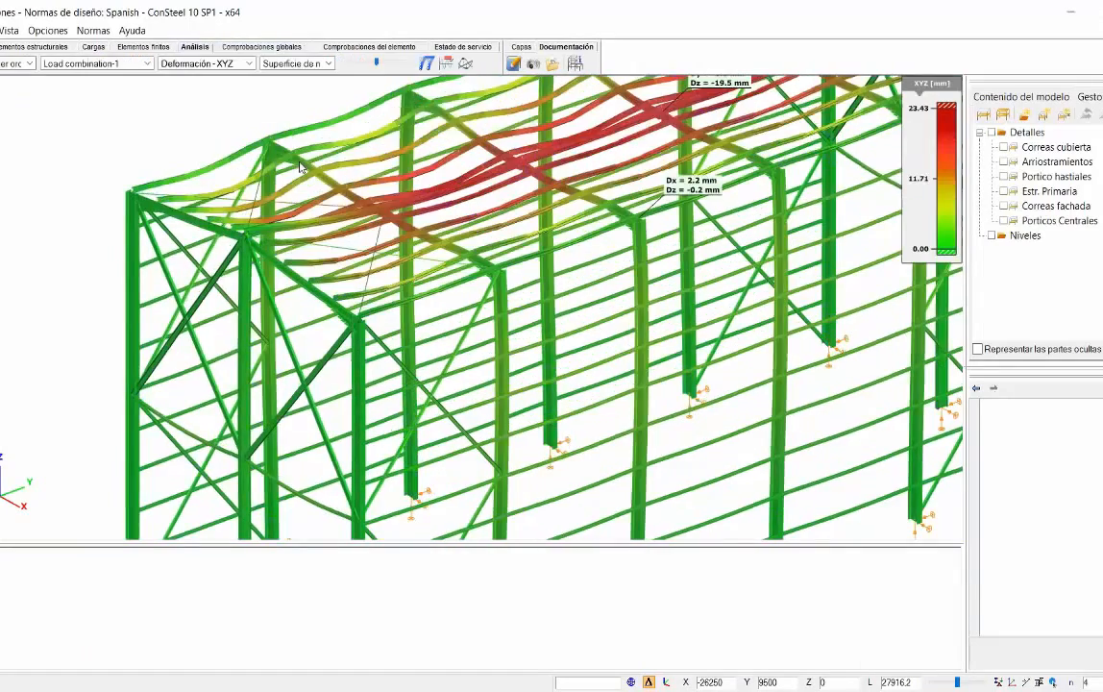
pyautogui.moveTo(381, 183); pyautogui.dragTo(379, 192, button='middle')
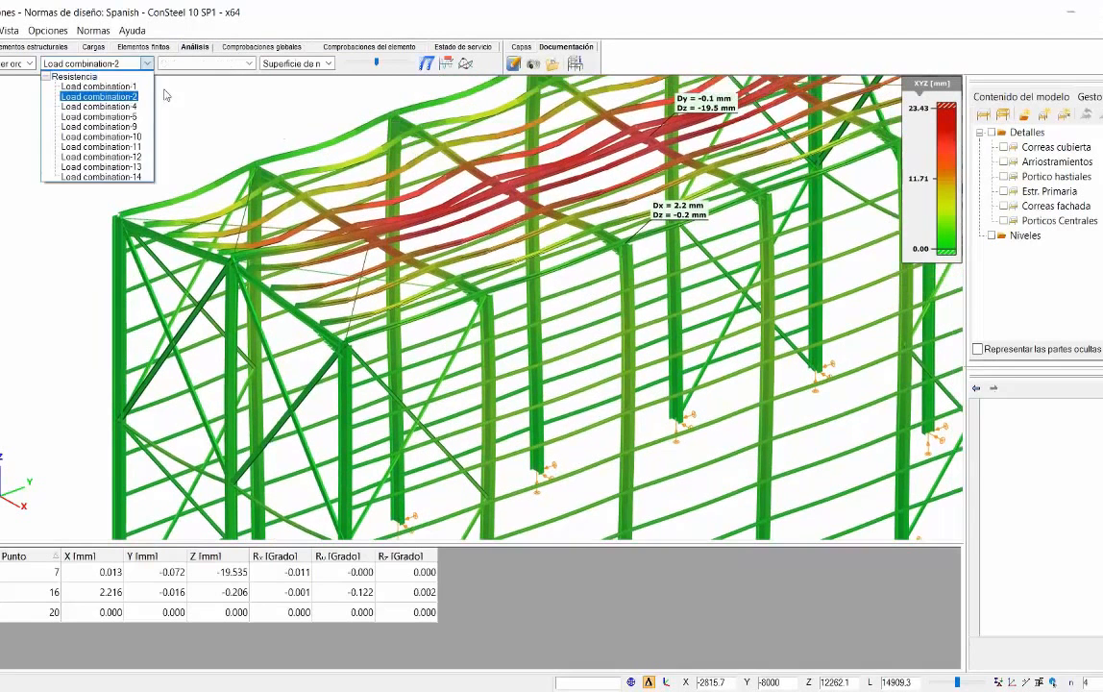
pyautogui.click(135, 96)
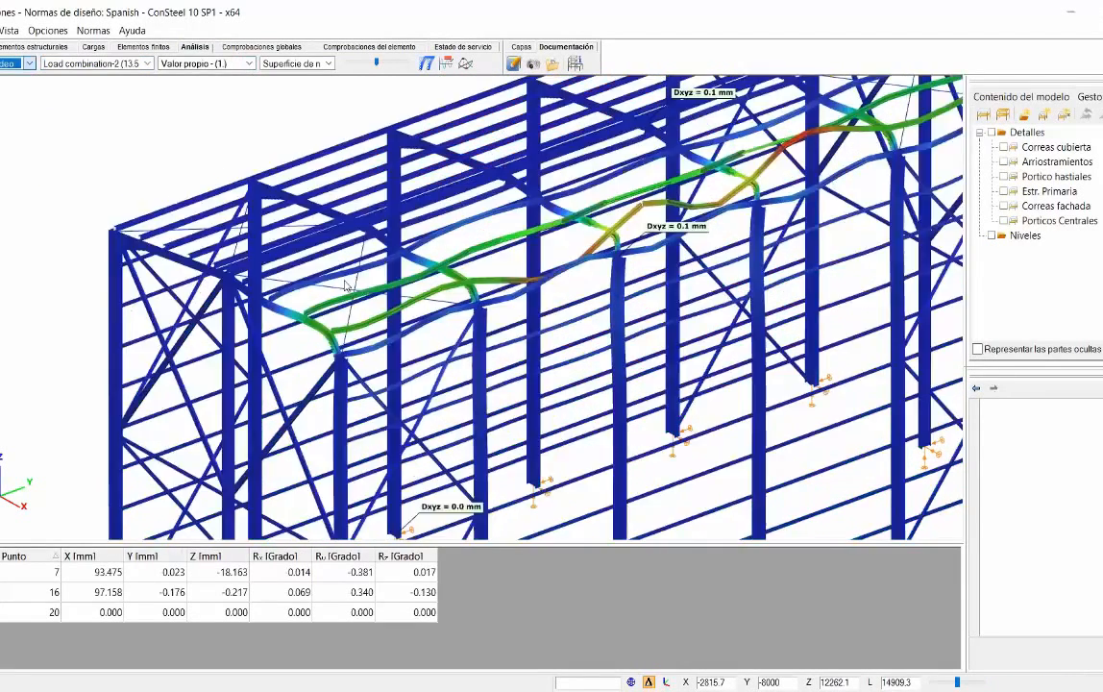
# Reduce the deformation scale of the first buckling mode for Load combination-2 and examine the rafters and purlins near the eaves.
pyautogui.keyDown('alt'); pyautogui.moveTo(348, 268); pyautogui.dragTo(427, 269, button='middle'); pyautogui.keyUp('alt')
pyautogui.moveTo(376, 61); pyautogui.dragTo(348, 64)
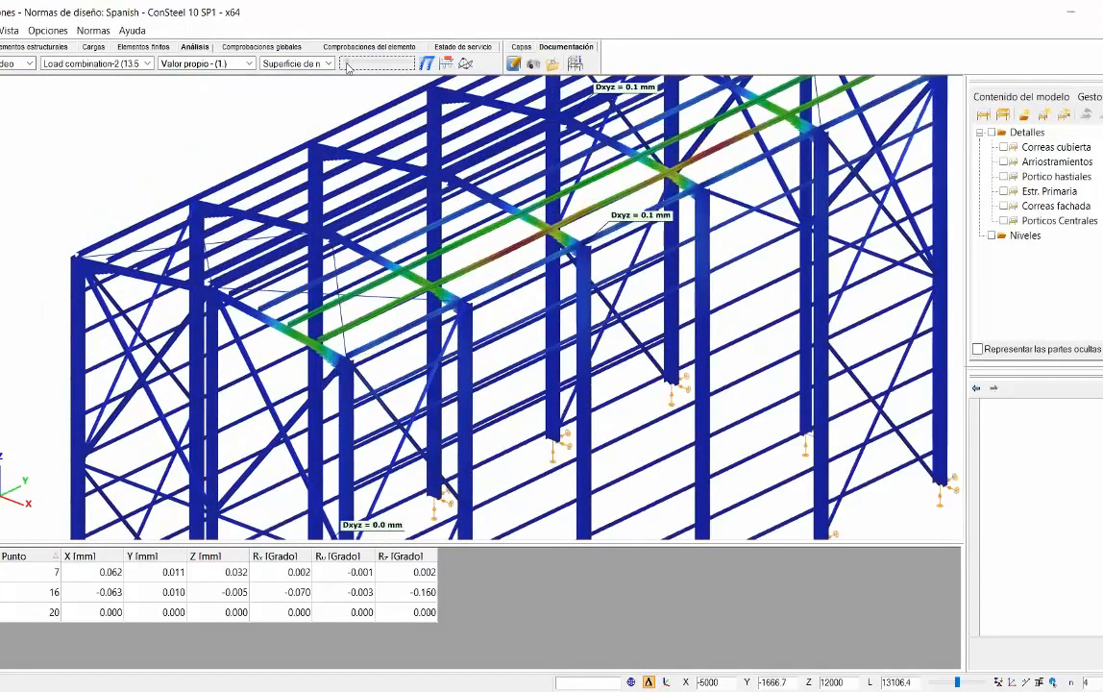
pyautogui.scroll(4, 438, 325)
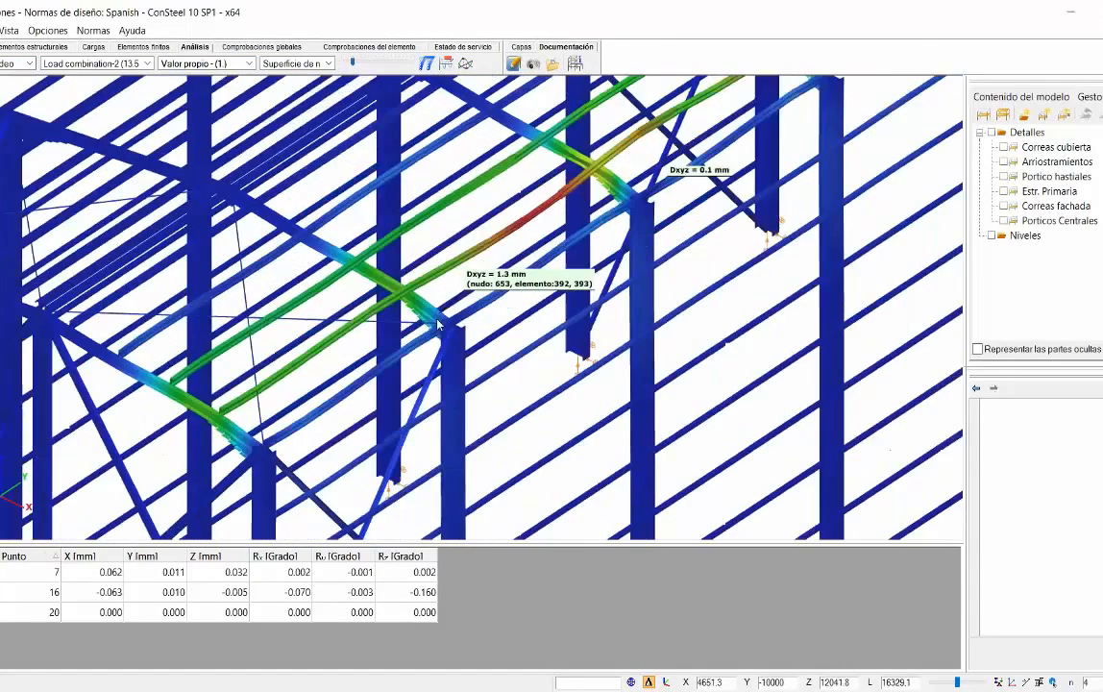
# Vary the deformation scale of the first eigenvalue's shape for Load combination-2 and examine the buckled roof purlins.
pyautogui.scroll(-3, 438, 325)
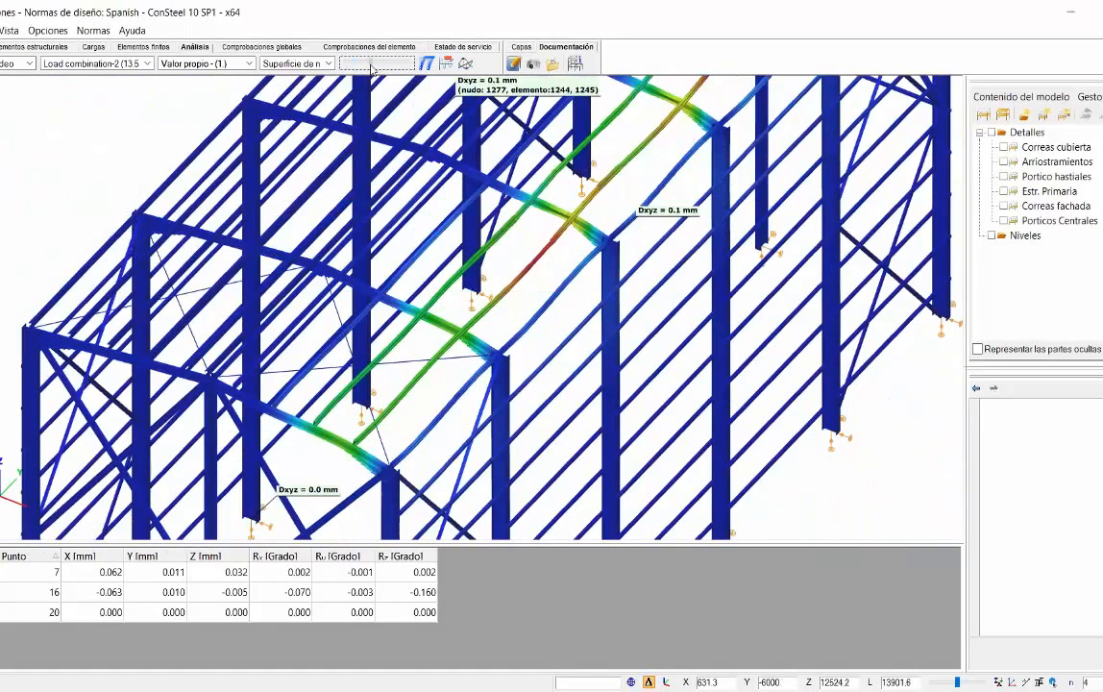
pyautogui.moveTo(371, 67); pyautogui.dragTo(350, 75)
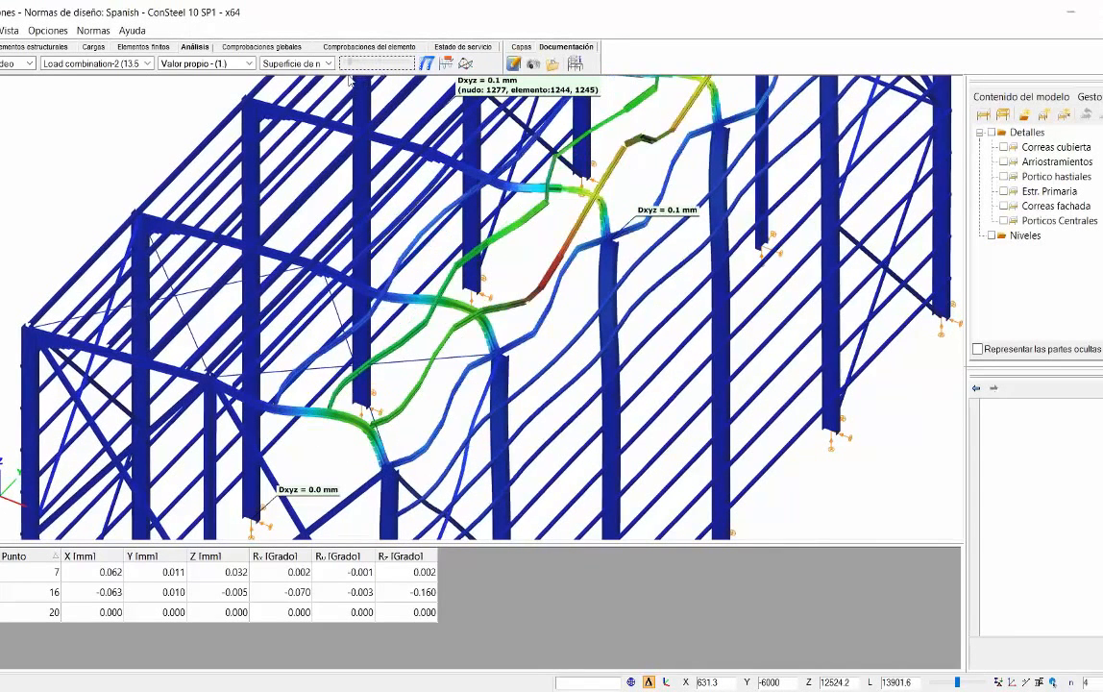
pyautogui.moveTo(483, 184); pyautogui.dragTo(539, 197, button='middle')
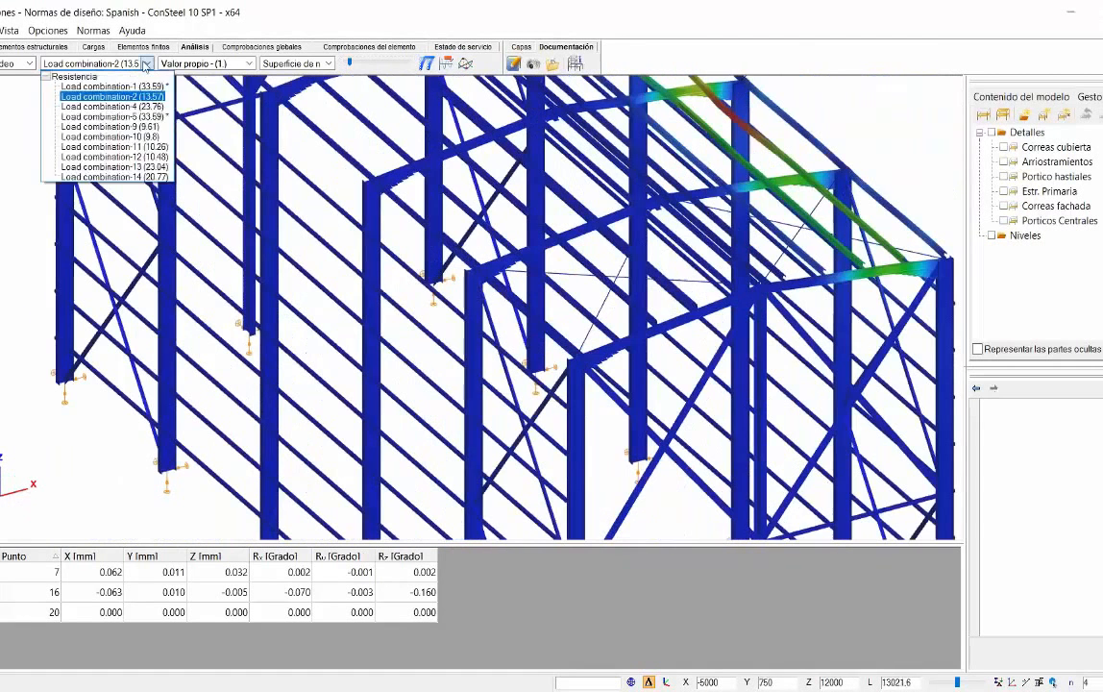
# Display the third eigenvalue's buckling shape for Load combination-2 and enlarge its deformation scale.
pyautogui.click(212, 62)
pyautogui.click(196, 95)
pyautogui.click(227, 66)
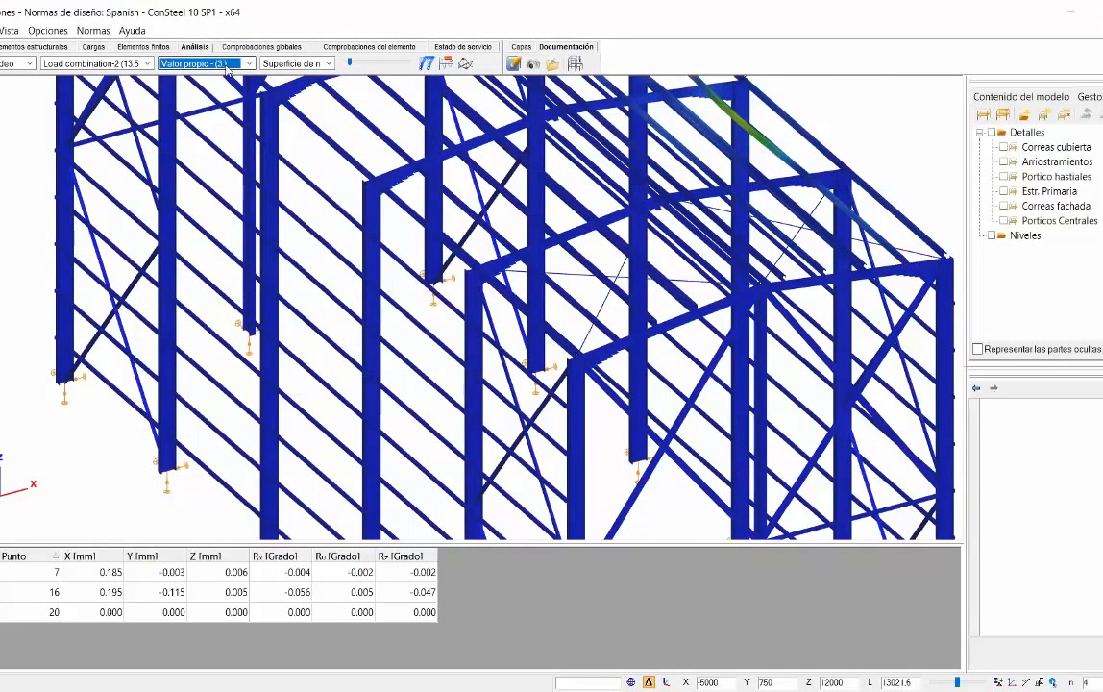
pyautogui.moveTo(341, 192); pyautogui.dragTo(396, 125, button='middle')
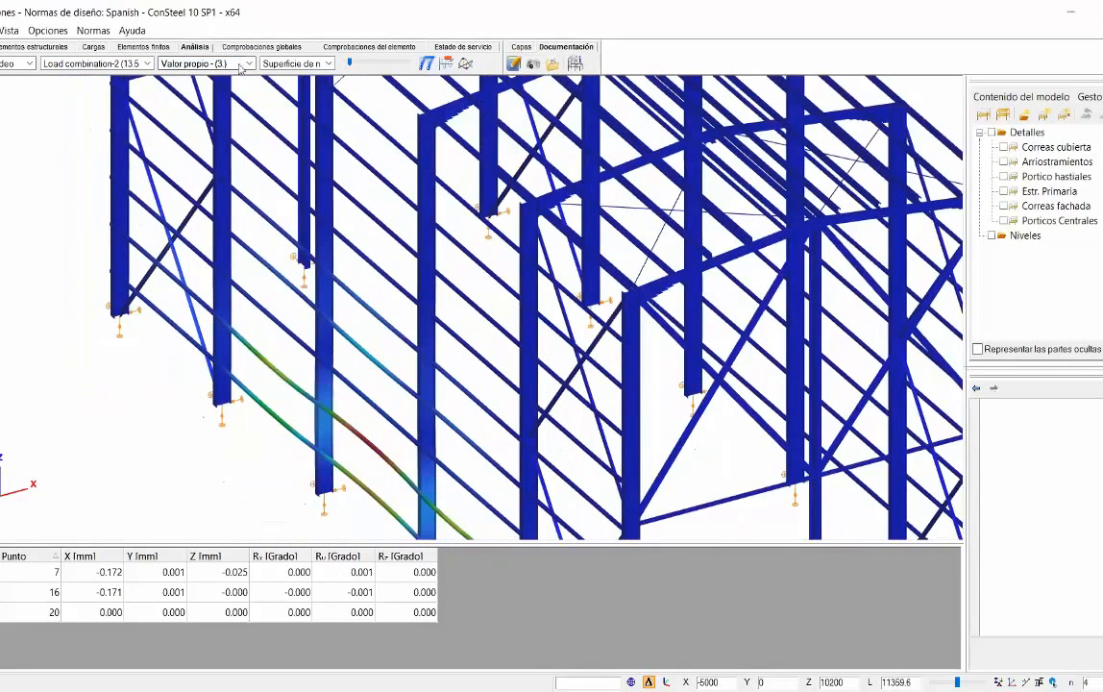
pyautogui.moveTo(349, 64); pyautogui.dragTo(364, 61)
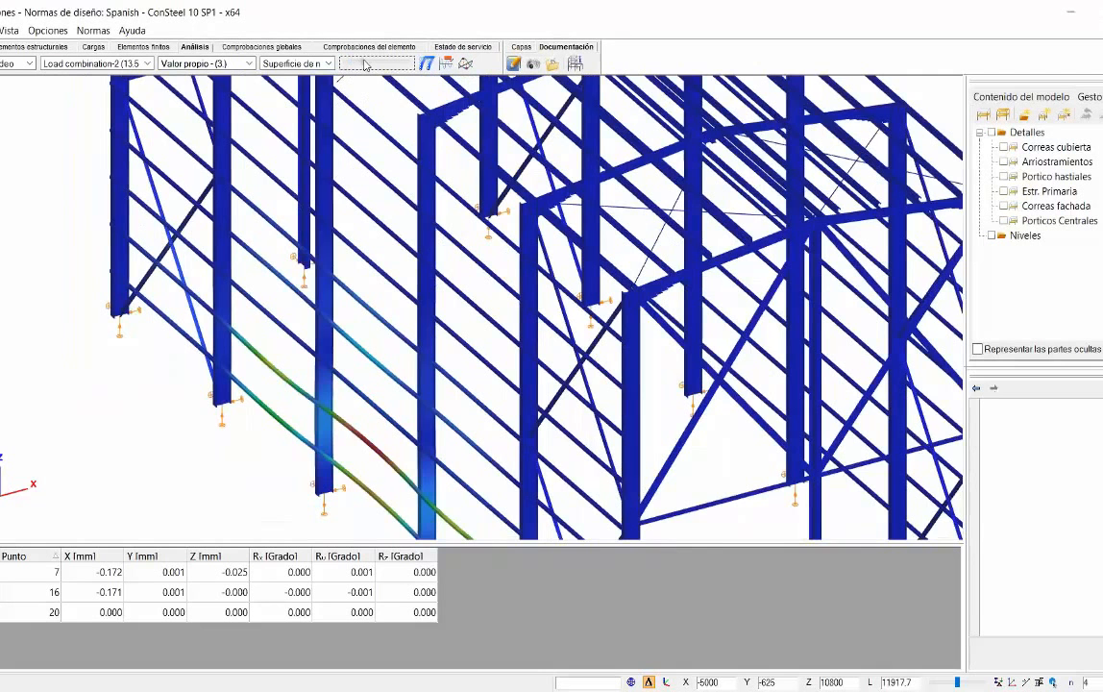
pyautogui.scroll(3, 423, 356)
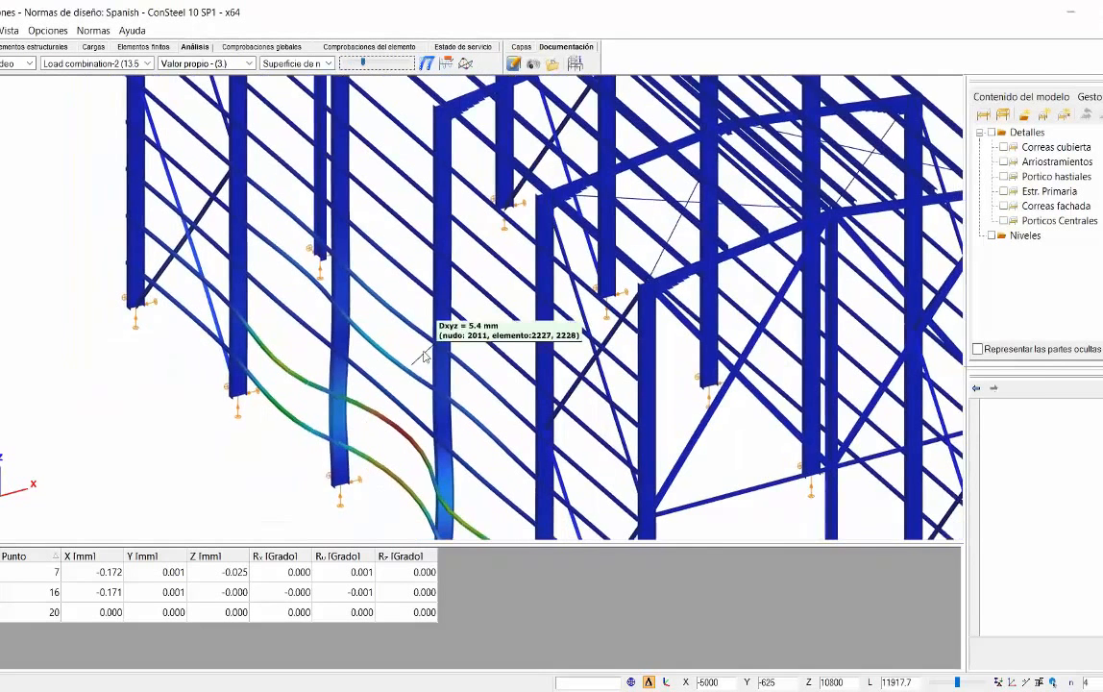
# Examine the buckled façade purlins and columns at different deformation scales, from close up to the whole structure.
pyautogui.scroll(3, 369, 389)
pyautogui.moveTo(282, 386); pyautogui.dragTo(289, 361, button='middle')
pyautogui.moveTo(363, 63)
pyautogui.mouseDown()
pyautogui.moveTo(377, 65)
pyautogui.moveTo(347, 70)
pyautogui.mouseUp()
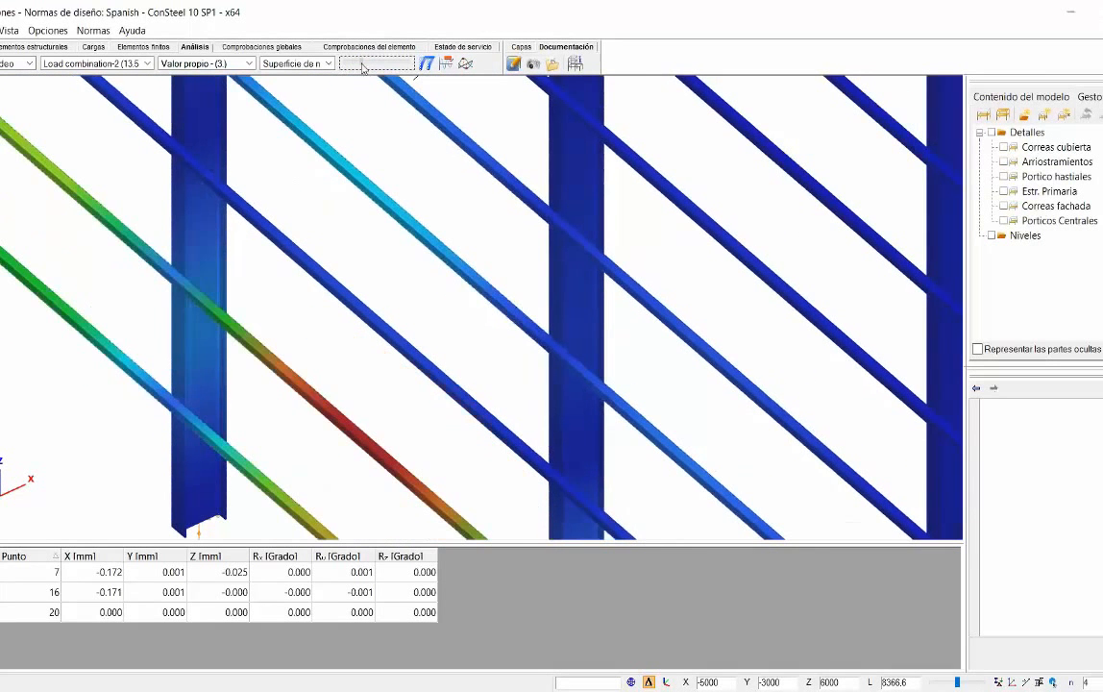
pyautogui.click(364, 65)
pyautogui.scroll(-3, 296, 363)
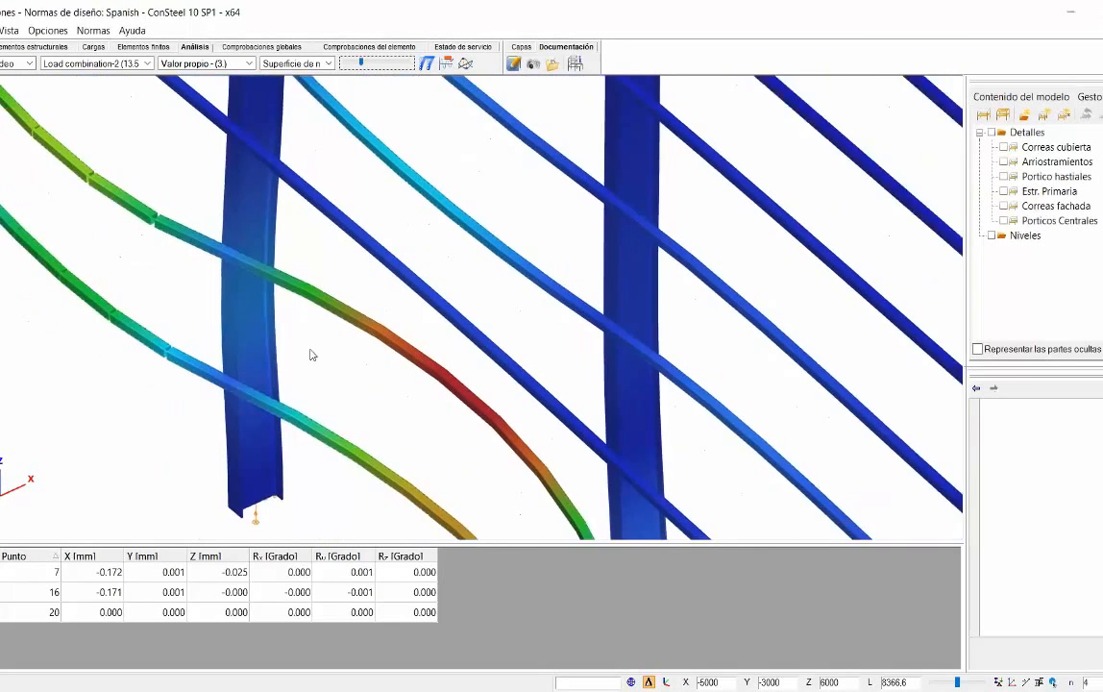
pyautogui.scroll(-4, 298, 370)
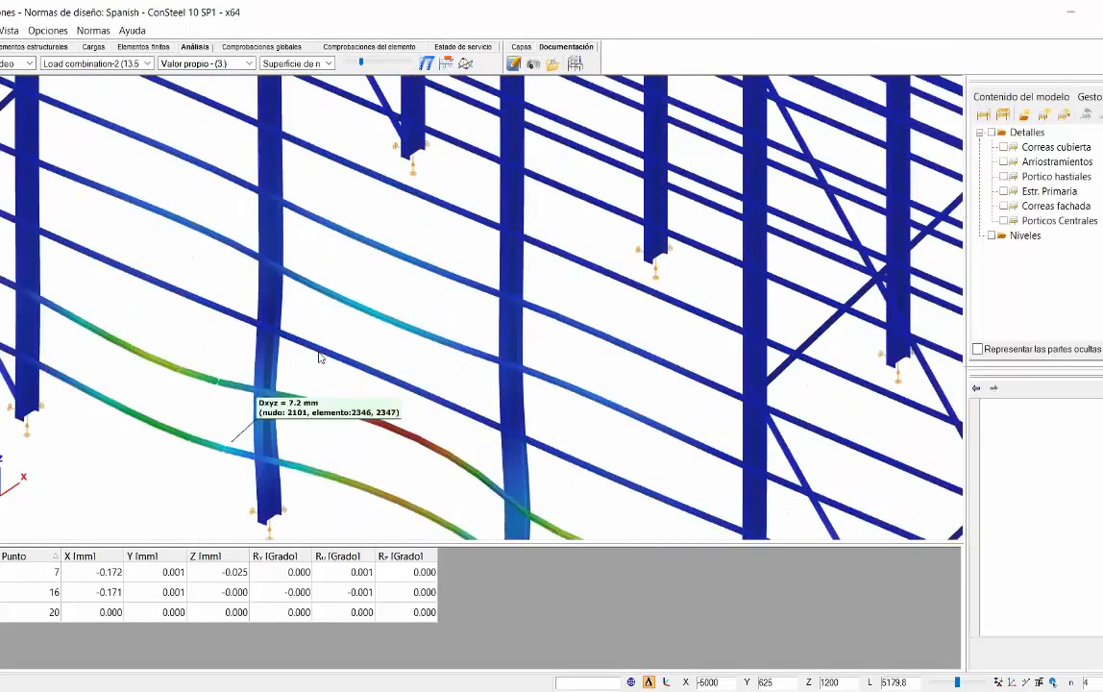
pyautogui.moveTo(351, 328); pyautogui.dragTo(307, 383, button='middle')
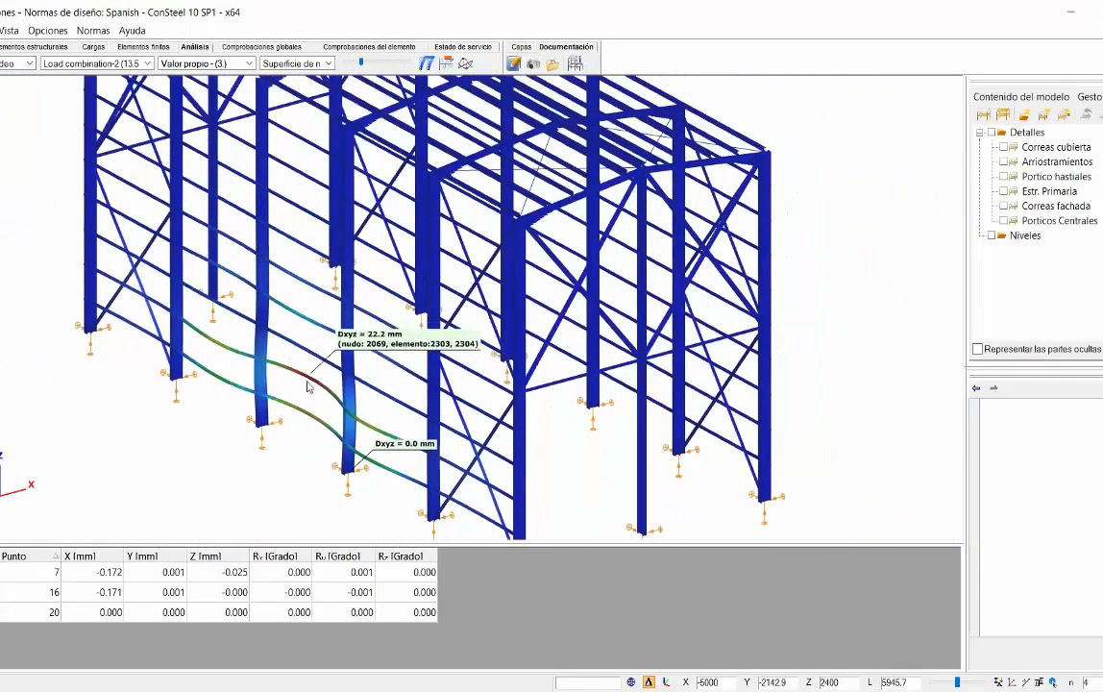
pyautogui.moveTo(406, 250); pyautogui.dragTo(388, 291, button='middle')
pyautogui.scroll(-3, 414, 258)
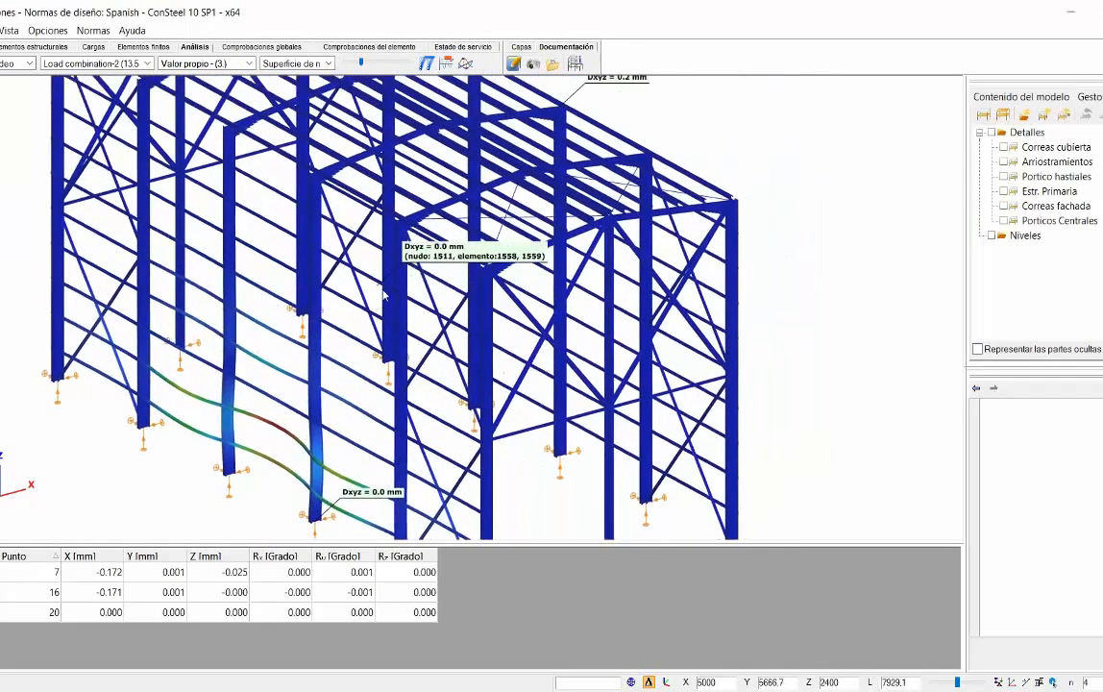
pyautogui.moveTo(439, 237); pyautogui.dragTo(409, 246, button='middle')
pyautogui.scroll(-1, 409, 247)
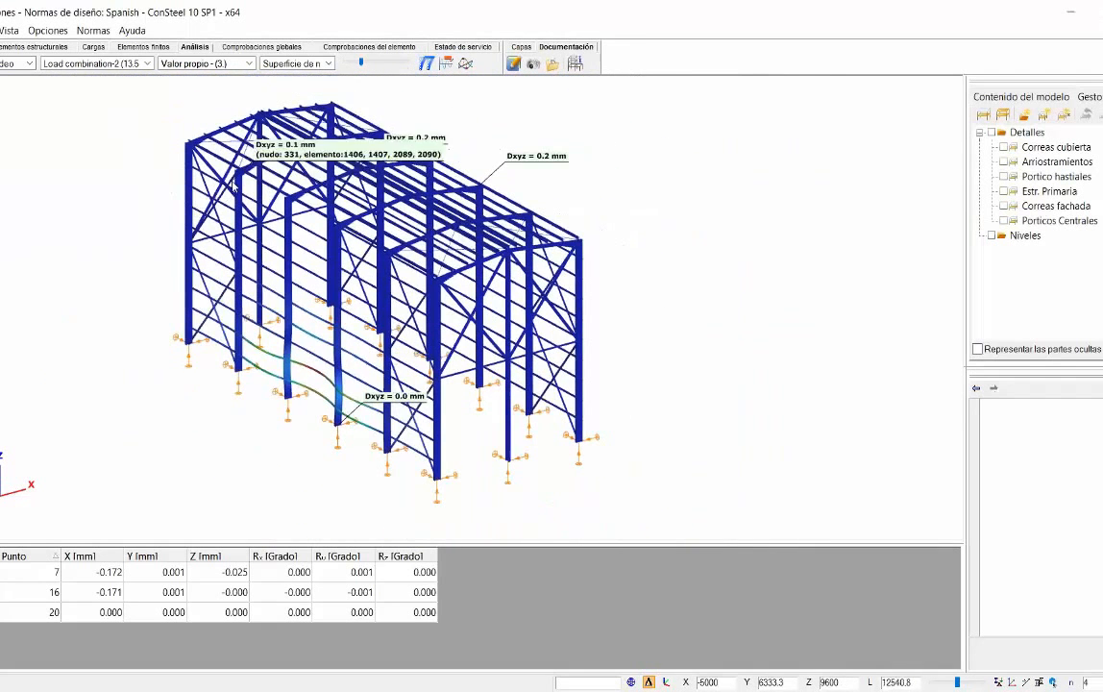
# Display the loads on the structural model and examine them around the roof purlins.
pyautogui.click(48, 47)
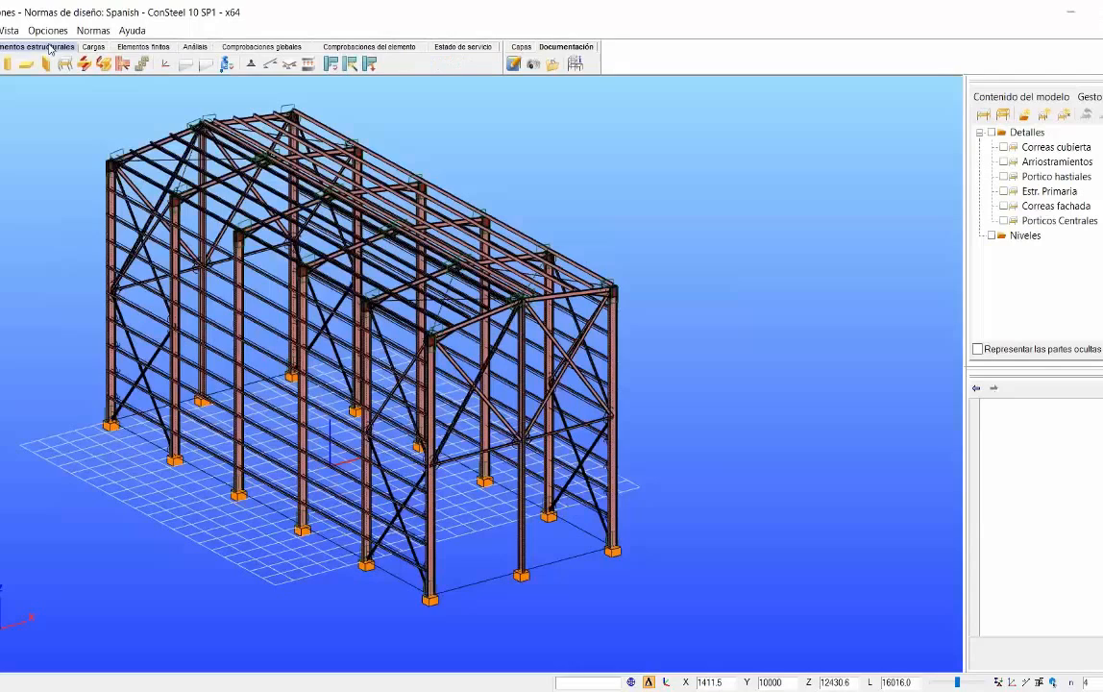
pyautogui.click(93, 47)
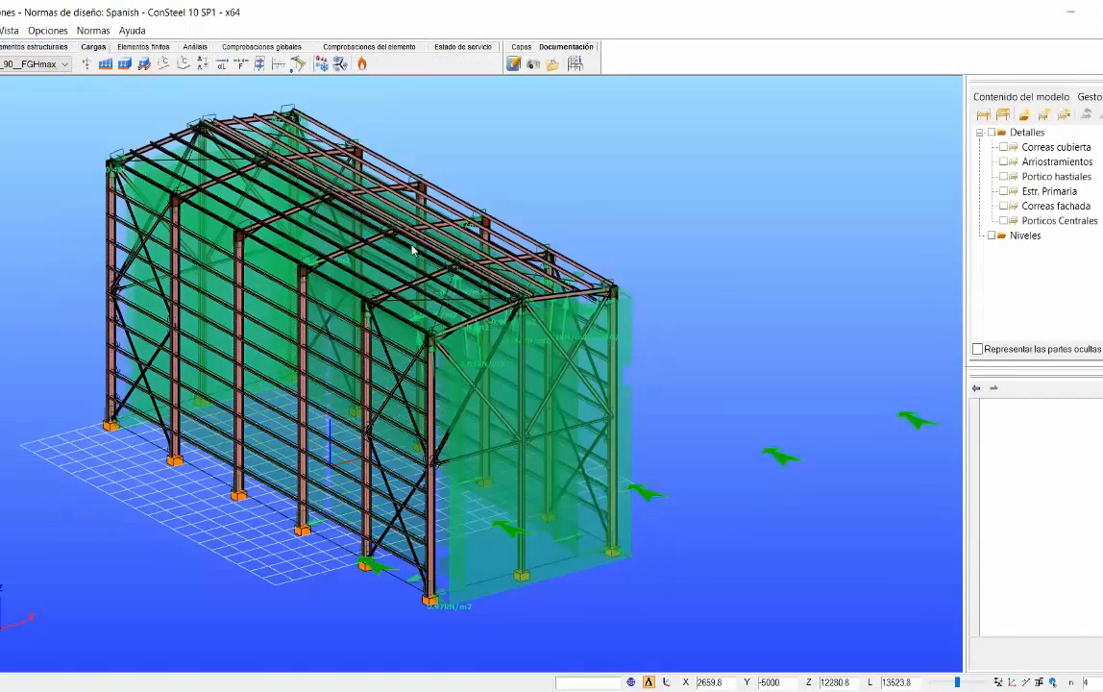
pyautogui.moveTo(451, 226); pyautogui.dragTo(408, 252, button='middle')
pyautogui.scroll(3, 364, 192)
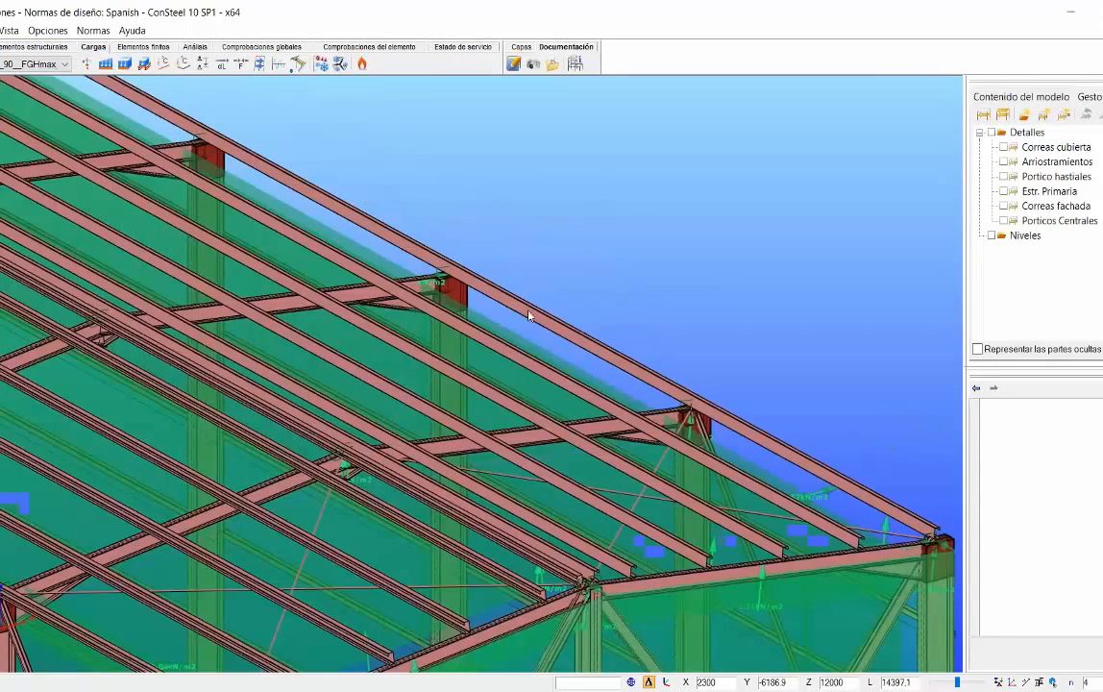
pyautogui.moveTo(529, 315); pyautogui.dragTo(569, 316, button='middle')
pyautogui.moveTo(309, 198); pyautogui.dragTo(382, 216, button='middle')
# Return to the structural elements view and open the structure's joint models in the joint module.
pyautogui.click(134, 48)
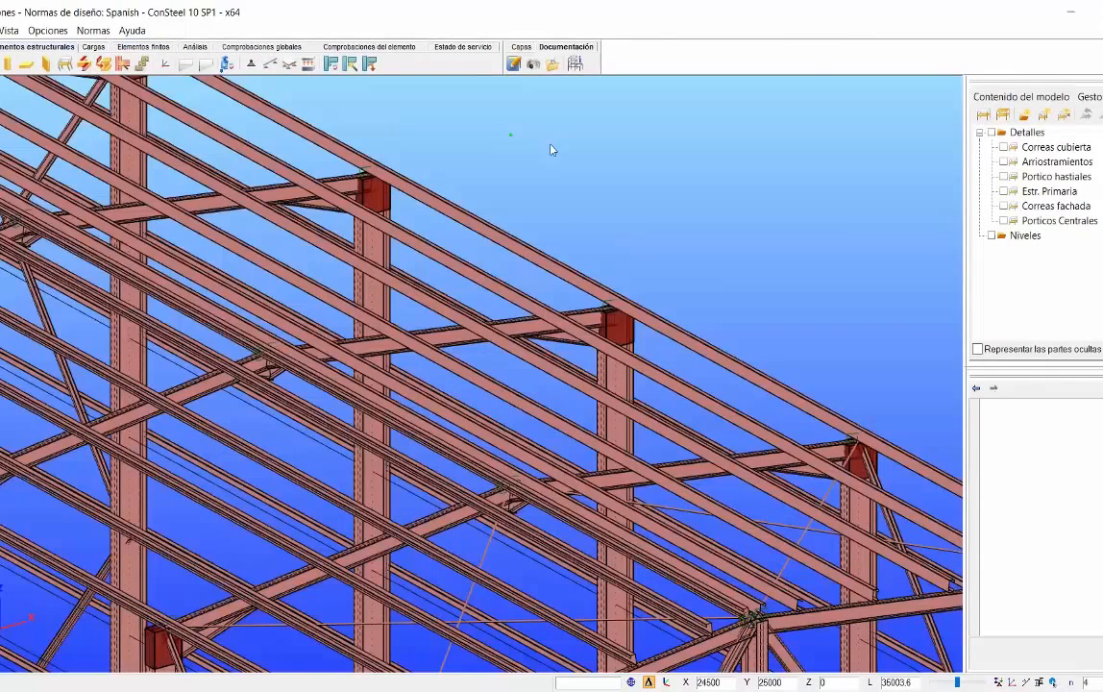
pyautogui.moveTo(551, 145); pyautogui.dragTo(631, 151, button='middle')
pyautogui.click(349, 64)
pyautogui.click(279, 88)
pyautogui.click(328, 65)
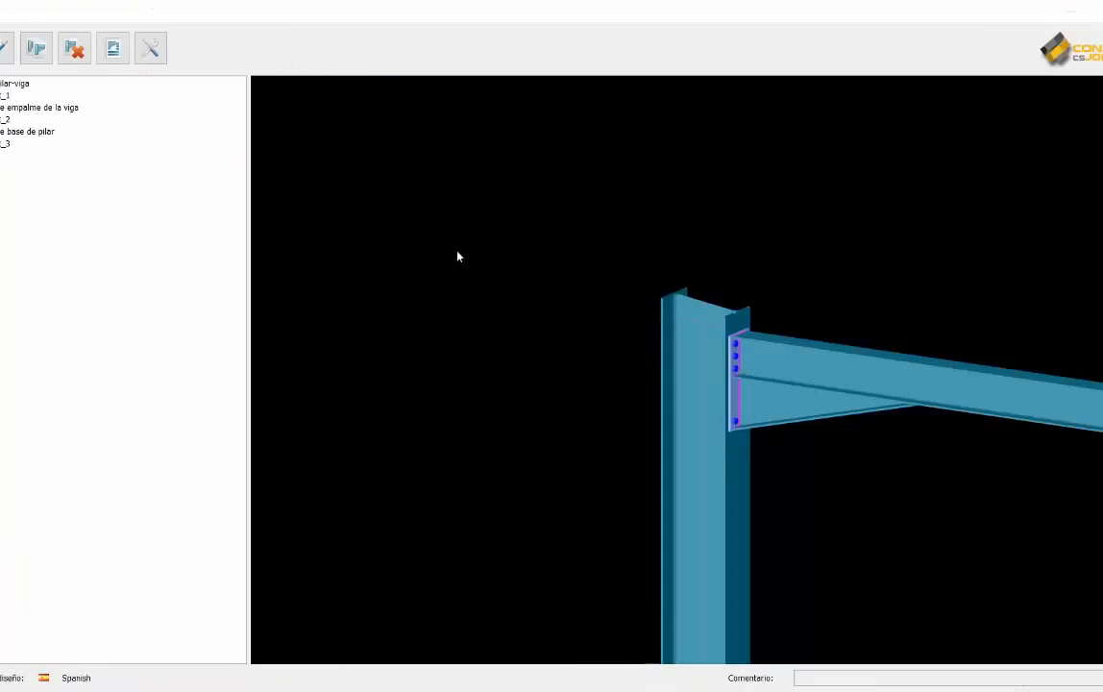
# Review the bolted column-beam joint, the beam splice and the column base joint in 3D.
pyautogui.moveTo(778, 404); pyautogui.dragTo(746, 384, button='middle')
pyautogui.scroll(8, 746, 385)
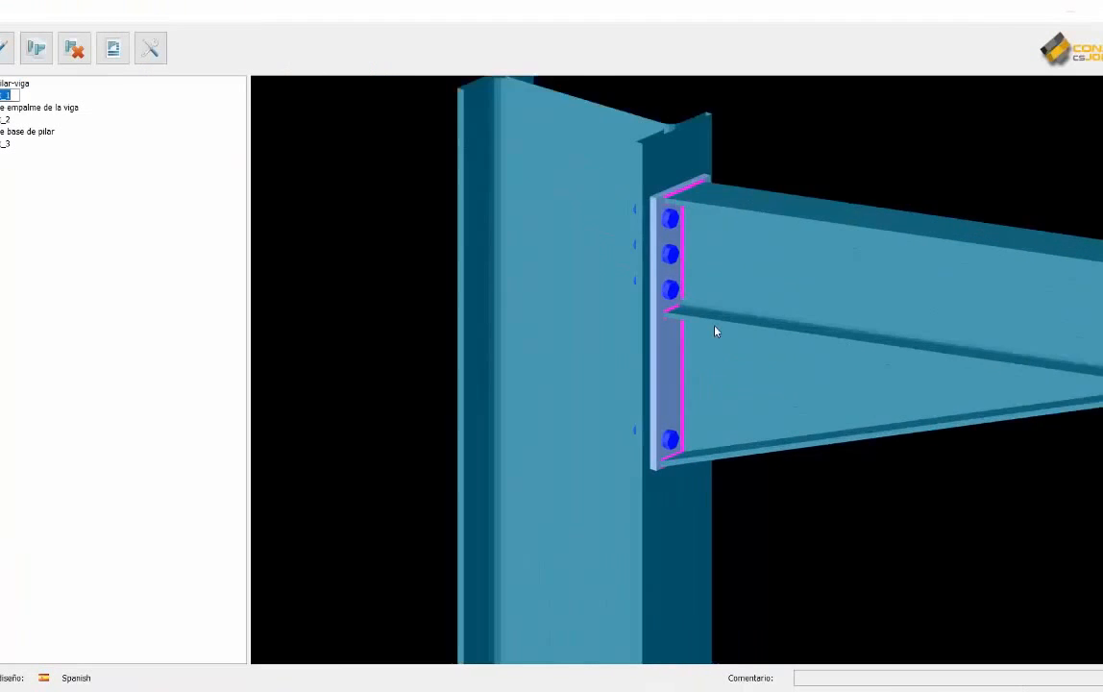
pyautogui.scroll(-2, 774, 518)
pyautogui.moveTo(778, 490); pyautogui.dragTo(768, 475, button='middle')
pyautogui.click(4, 120)
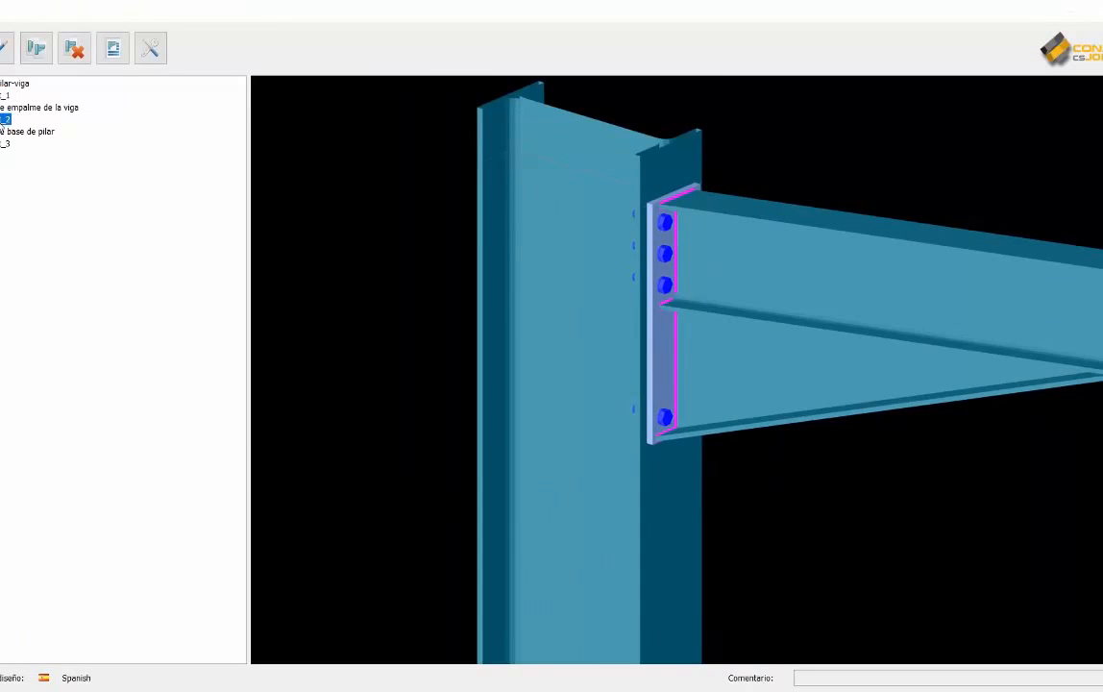
pyautogui.scroll(-5, 754, 390)
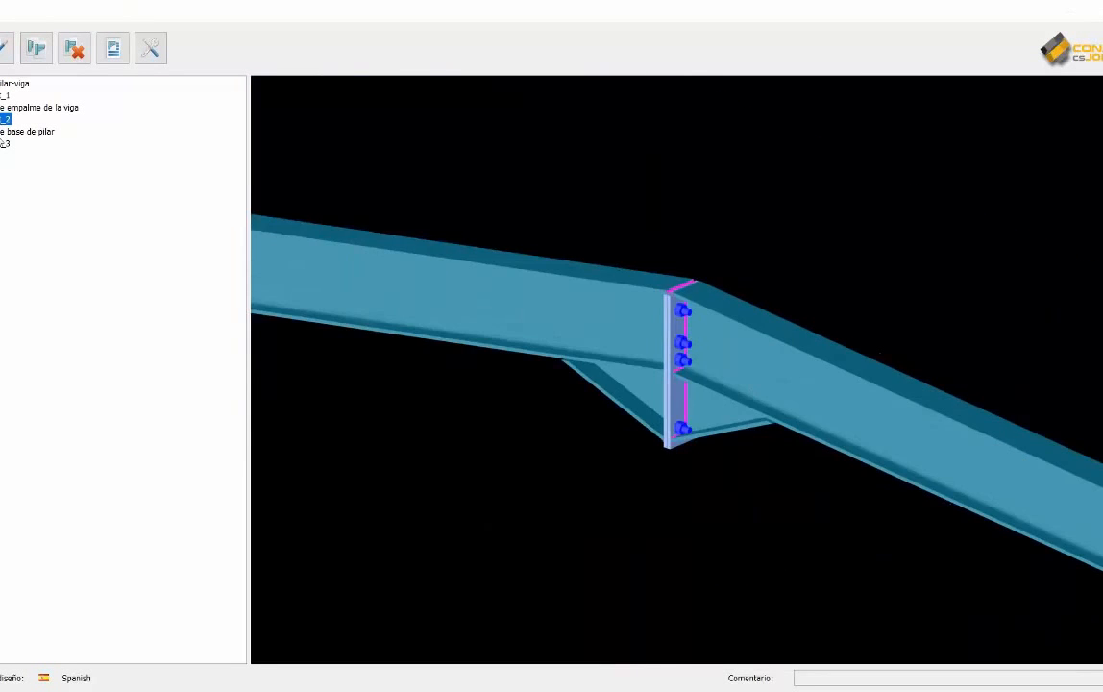
pyautogui.press('Down')
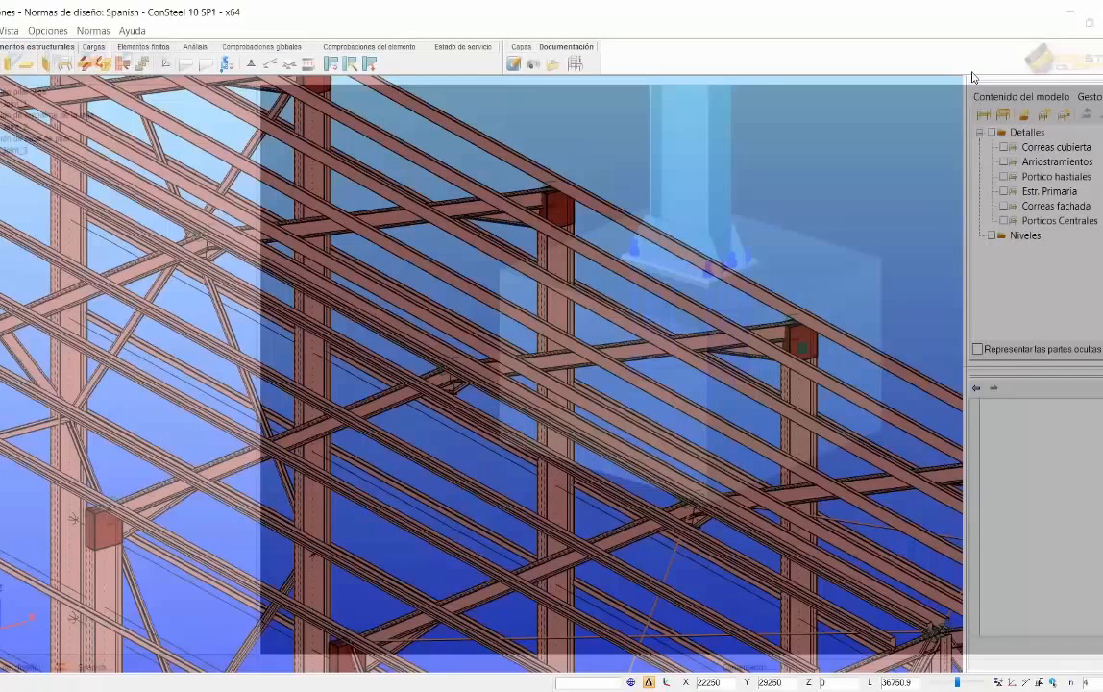
# Start the Tekla Structures export and select the whole building structure for it.
pyautogui.scroll(-2, 504, 301)
pyautogui.scroll(-5, 504, 301)
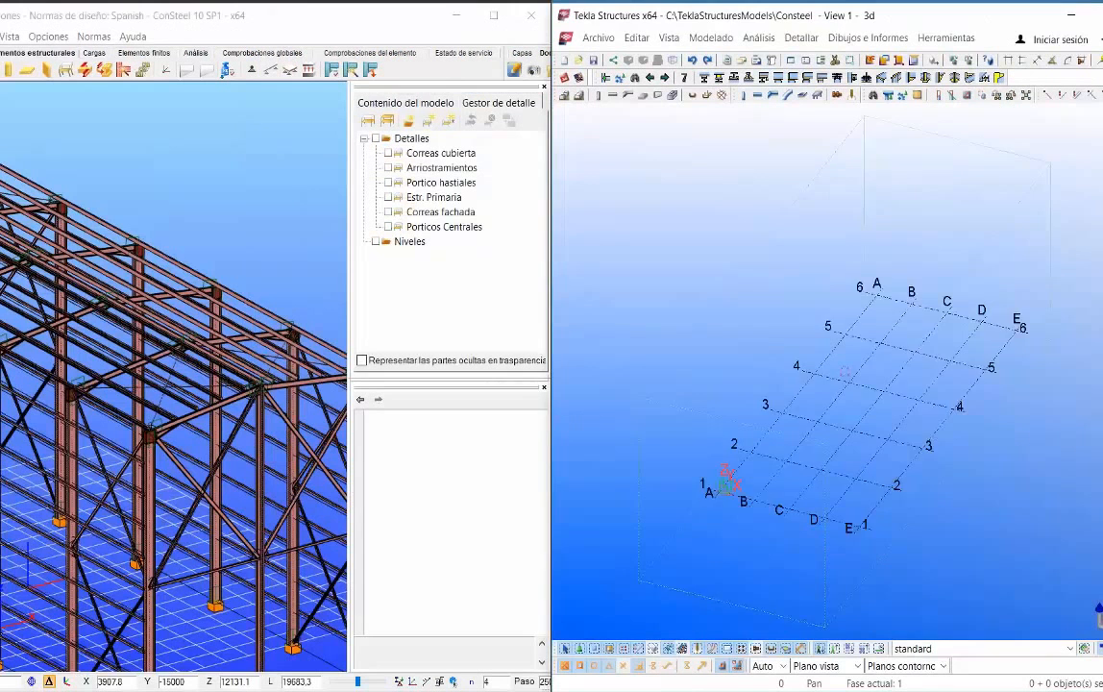
pyautogui.scroll(-5, 223, 250)
pyautogui.scroll(-2, 223, 276)
pyautogui.click(2, 37)
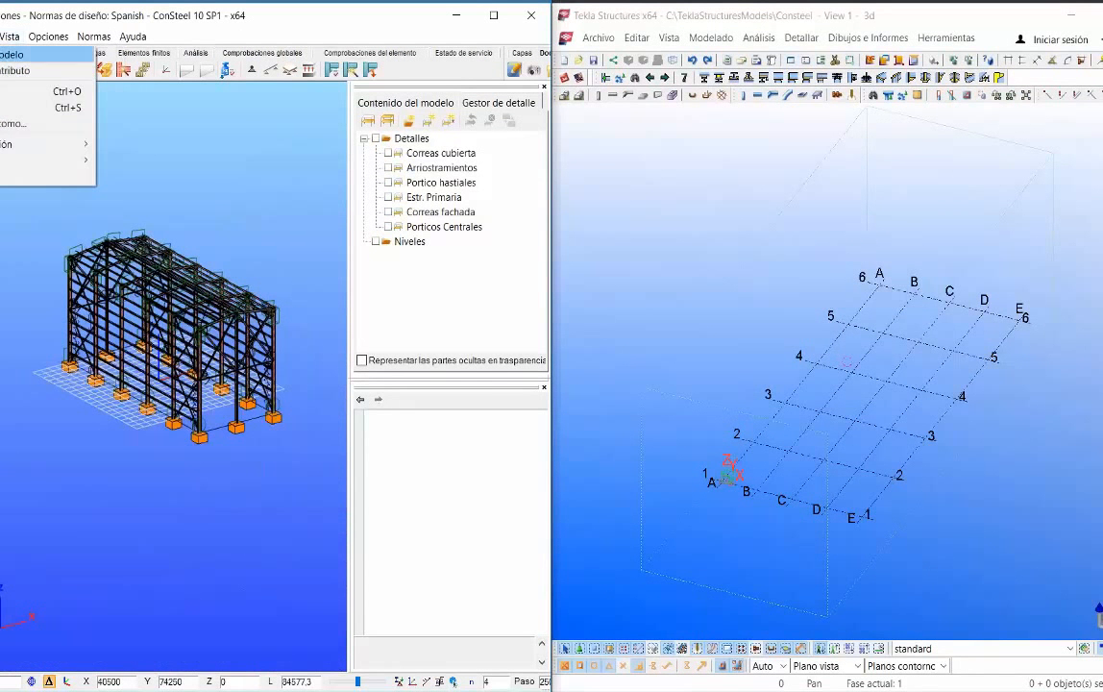
pyautogui.moveTo(57, 160)
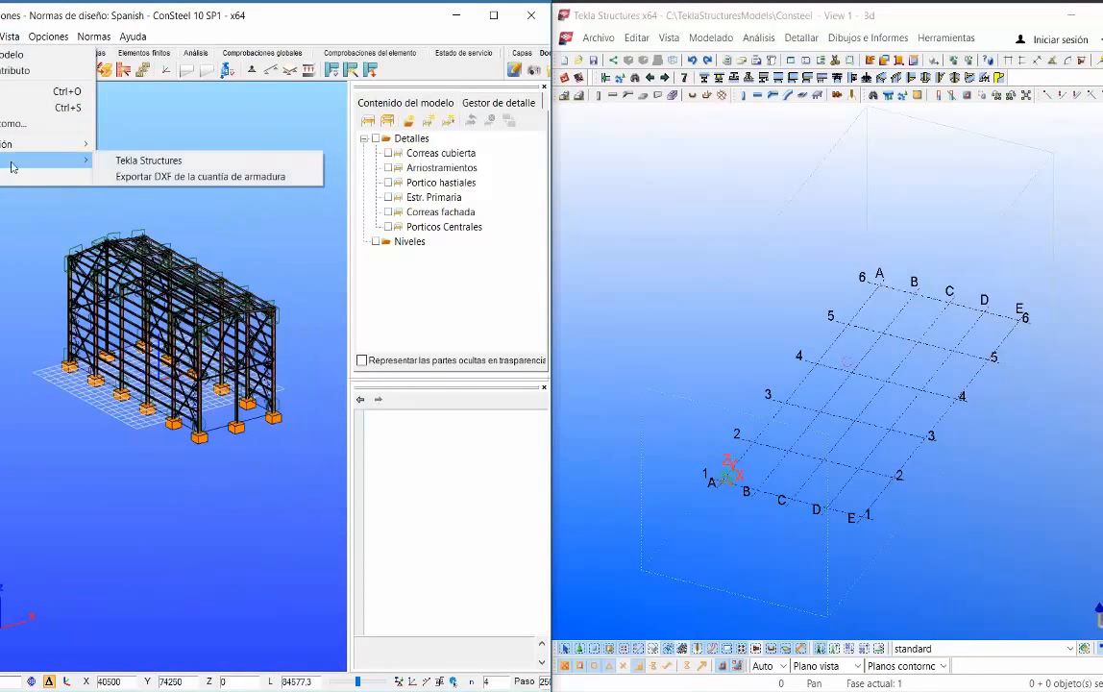
pyautogui.click(165, 161)
pyautogui.moveTo(43, 229); pyautogui.dragTo(34, 261, button='middle')
pyautogui.moveTo(23, 232); pyautogui.dragTo(352, 550)
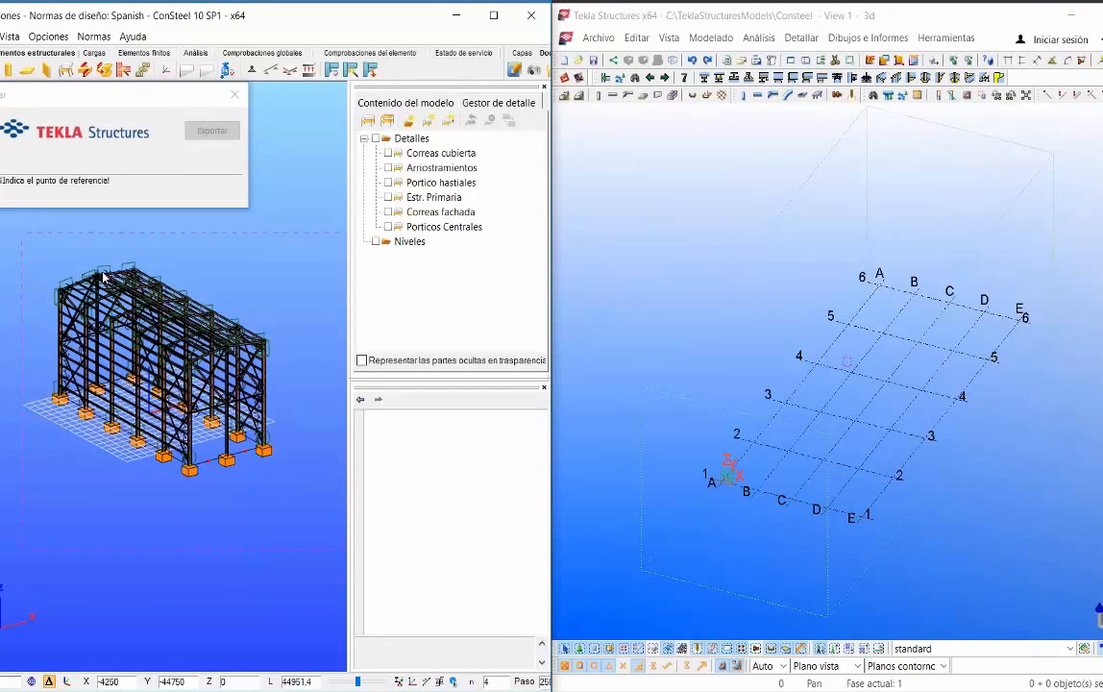
pyautogui.click(117, 426)
# Pick the base of the front corner column as the reference point for the Tekla export.
pyautogui.scroll(3, 126, 435)
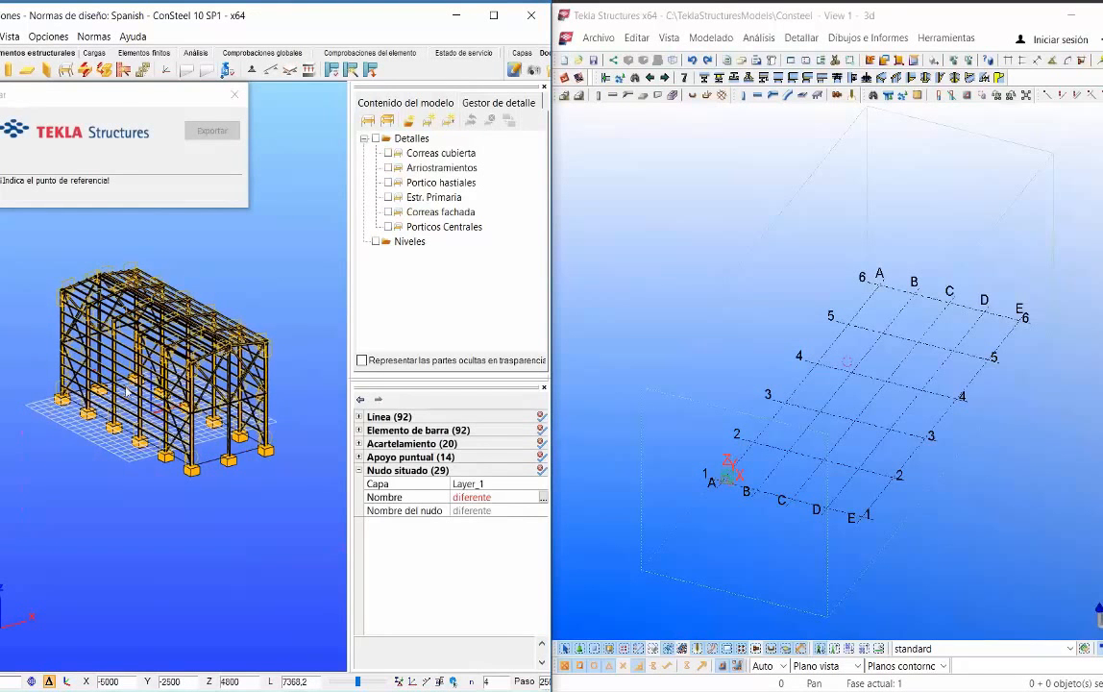
pyautogui.scroll(5, 126, 435)
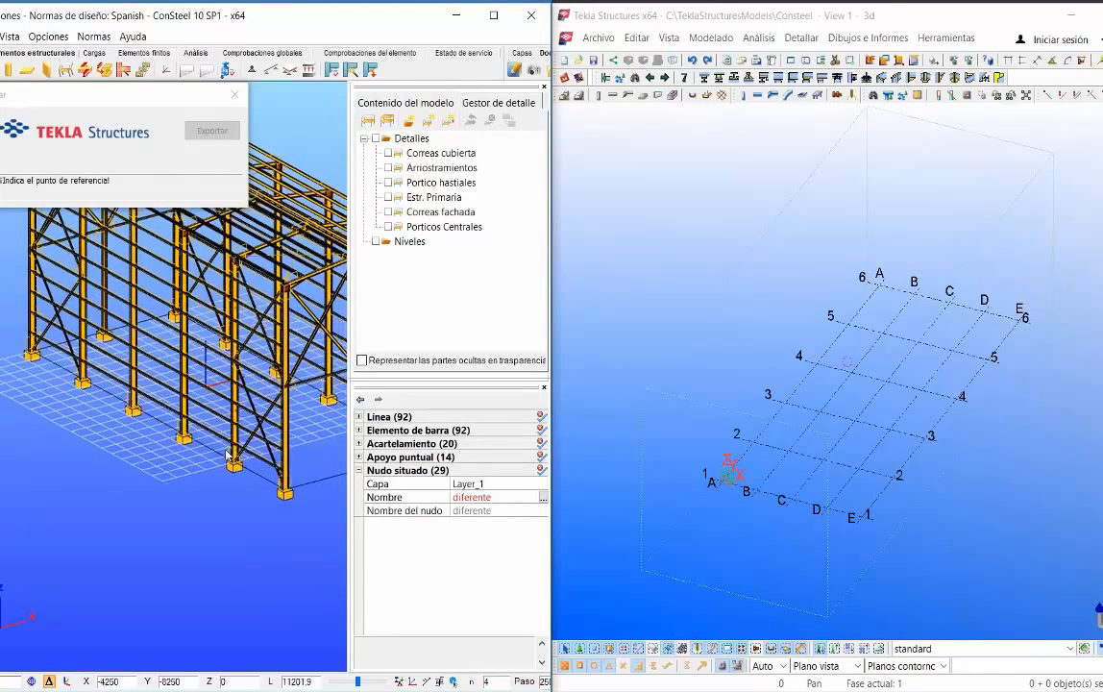
pyautogui.click(232, 466)
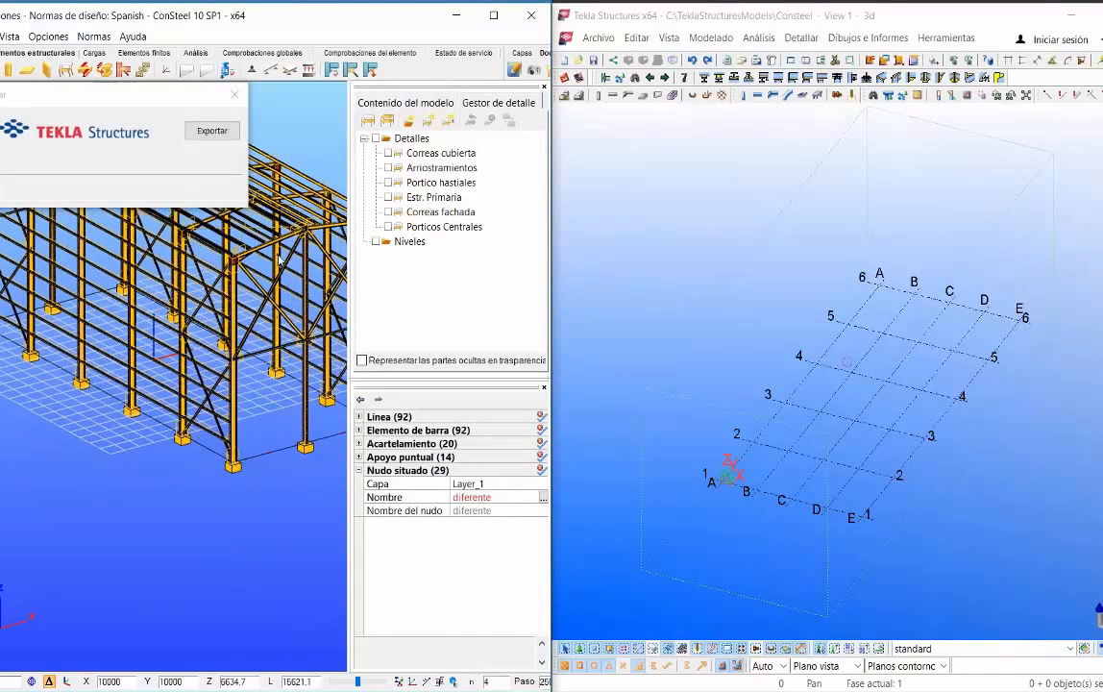
# Export the structure with the listed section and material conversions, placing its reference point at grid intersection A-1 in Tekla Structures.
pyautogui.click(218, 131)
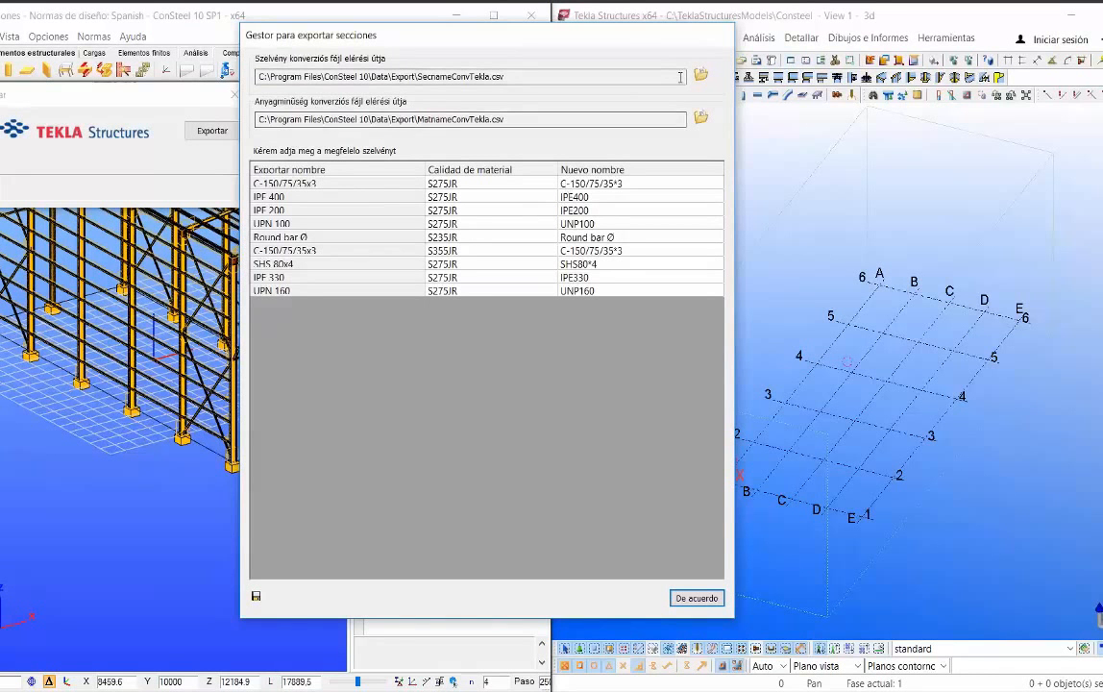
pyautogui.click(696, 599)
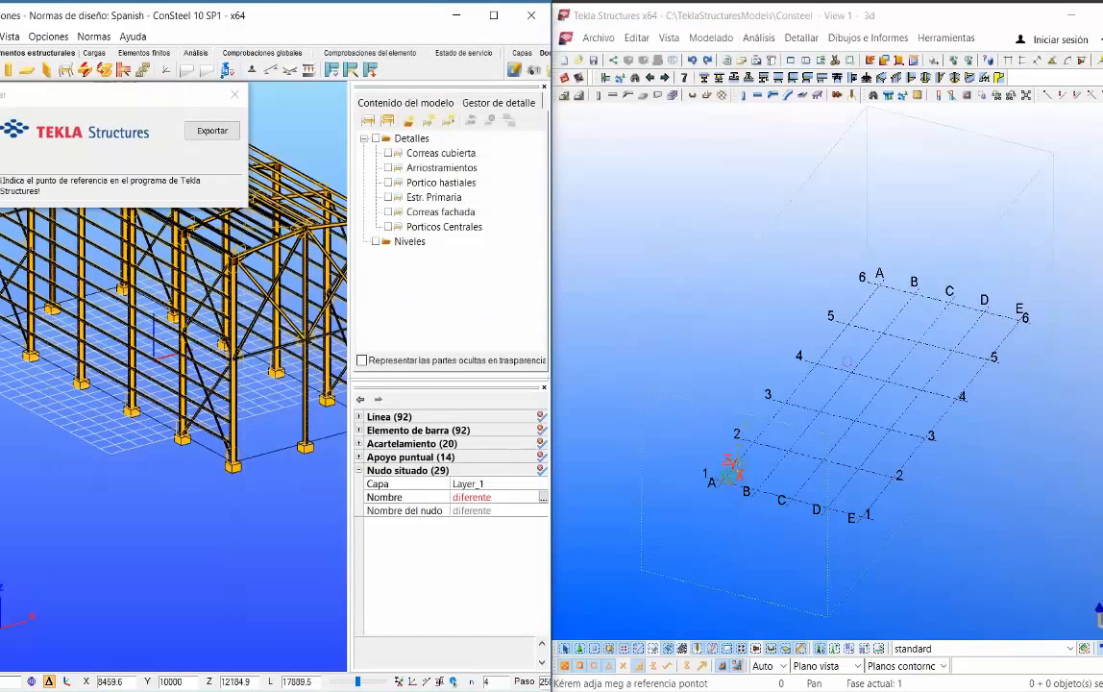
pyautogui.click(727, 476)
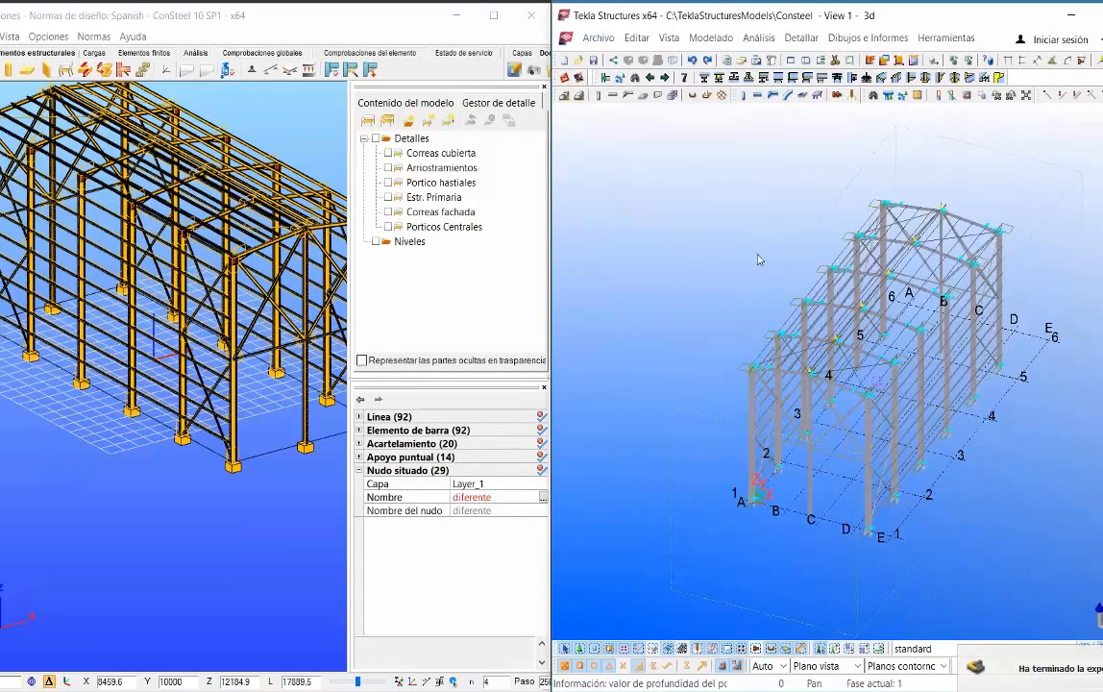
# Examine the exported structure in Tekla Structures, orbiting around it and inspecting the columns, rafters and haunches close up.
pyautogui.scroll(-3, 767, 275)
pyautogui.scroll(5, 767, 275)
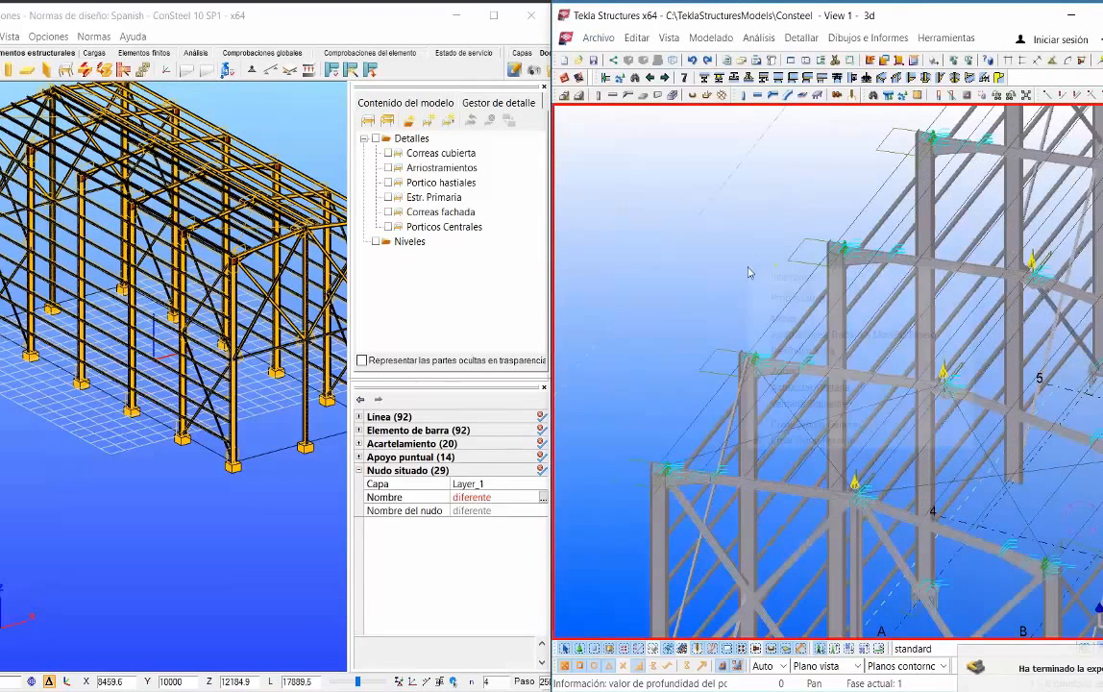
pyautogui.rightClick(751, 270)
pyautogui.click(814, 335)
pyautogui.rightClick(748, 268)
pyautogui.click(810, 348)
pyautogui.keyDown('ctrl'); pyautogui.moveTo(798, 396); pyautogui.dragTo(934, 392, button='middle'); pyautogui.keyUp('ctrl')
pyautogui.scroll(10, 839, 348)
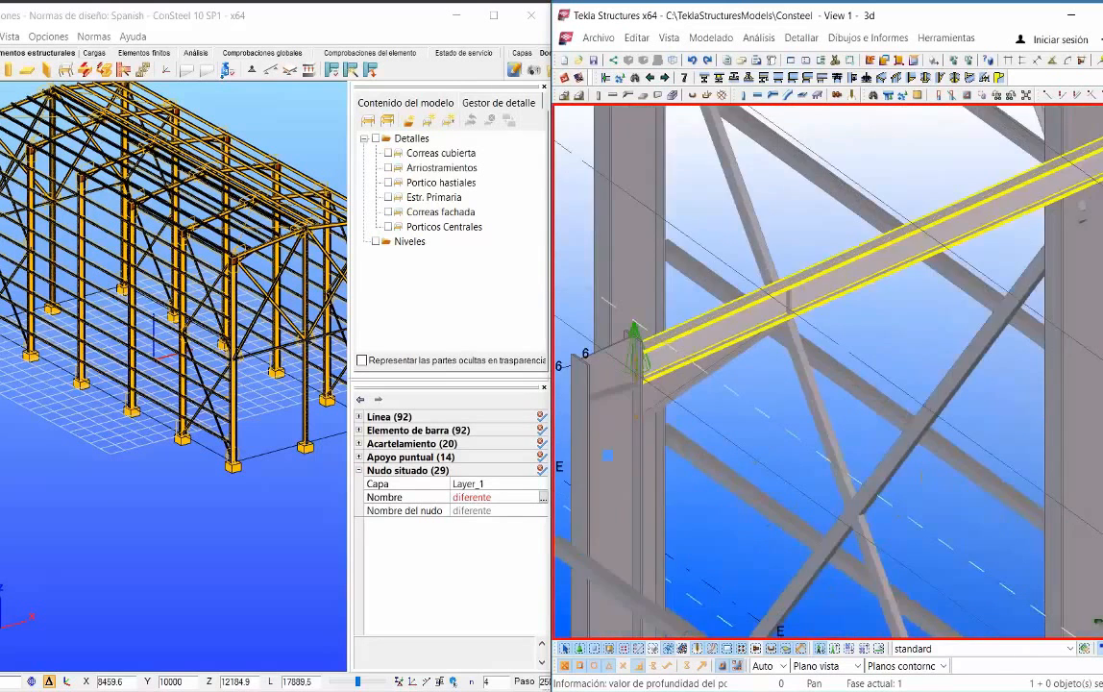
pyautogui.scroll(-10, 721, 318)
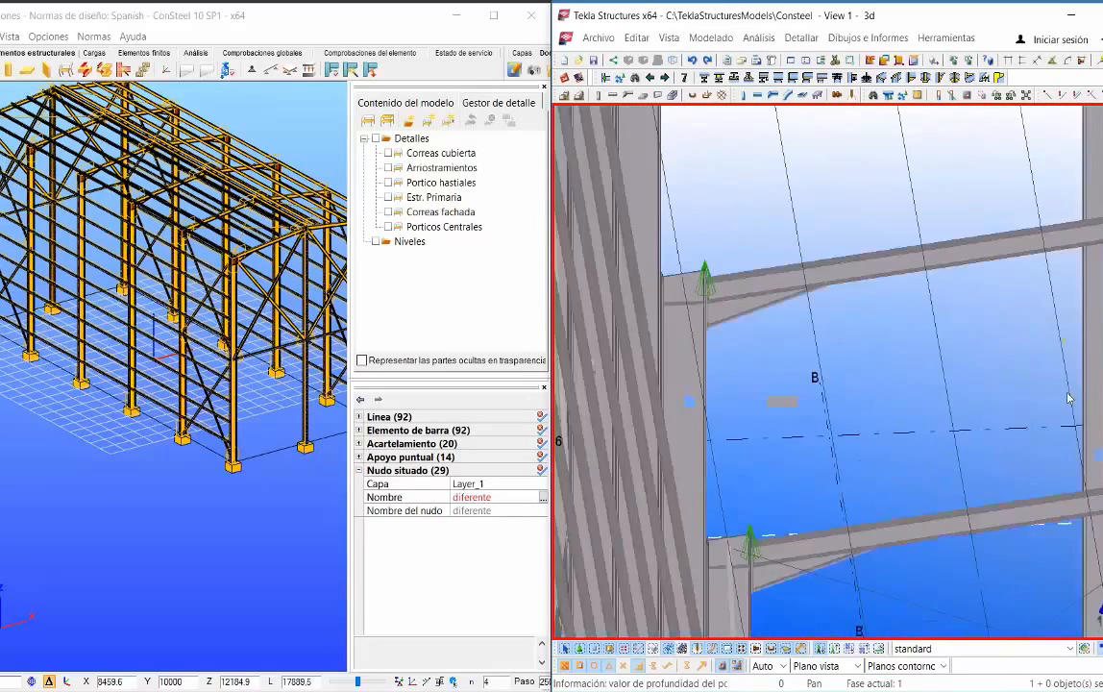
# Inspect the haunched beam-to-column joint and the ridge joint in Tekla Structures, closing the ridge joint's Cantonera cumbrera (106) settings without changes.
pyautogui.scroll(10, 971, 332)
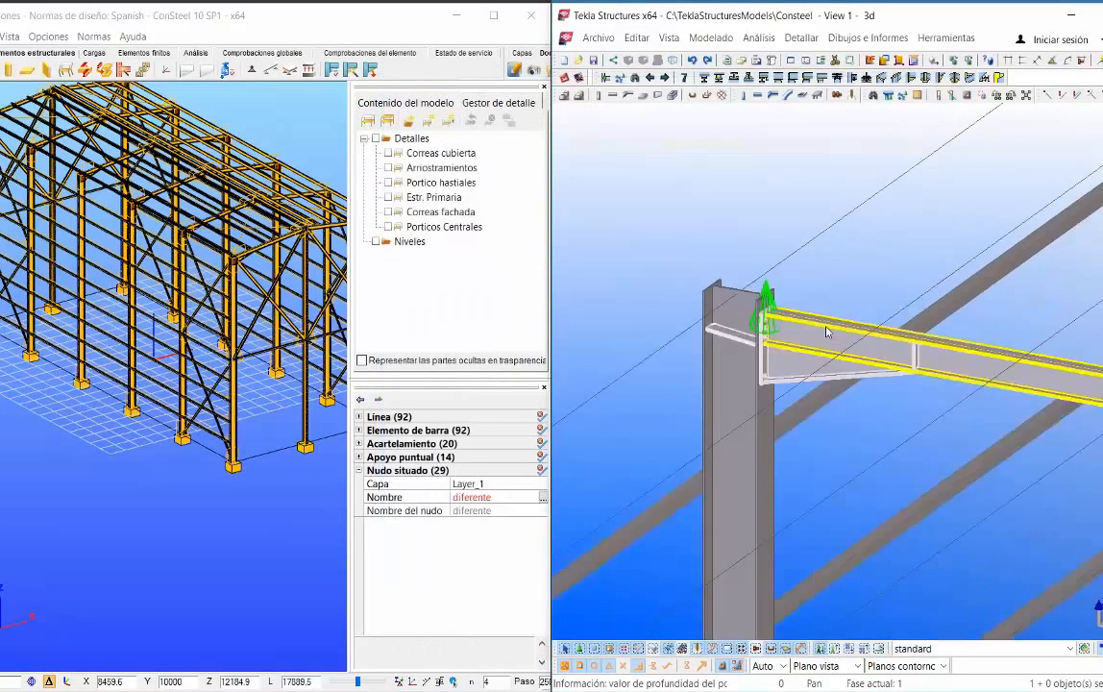
pyautogui.scroll(-5, 873, 331)
pyautogui.scroll(-2, 872, 331)
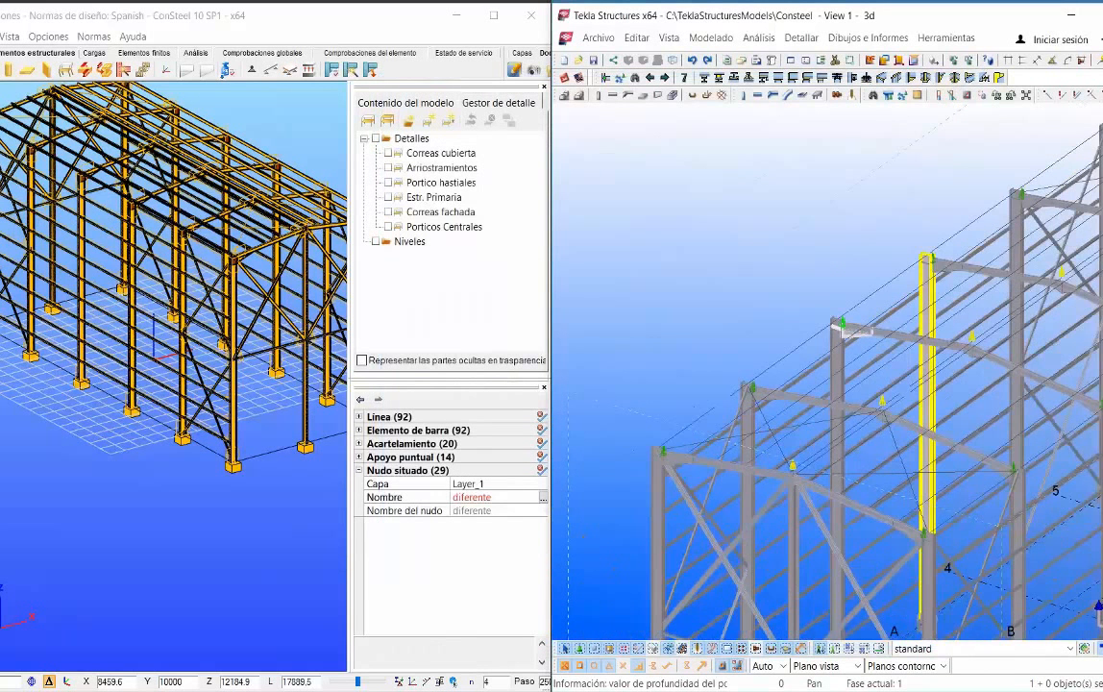
pyautogui.moveTo(926, 337); pyautogui.dragTo(886, 334, button='middle')
pyautogui.scroll(5, 886, 335)
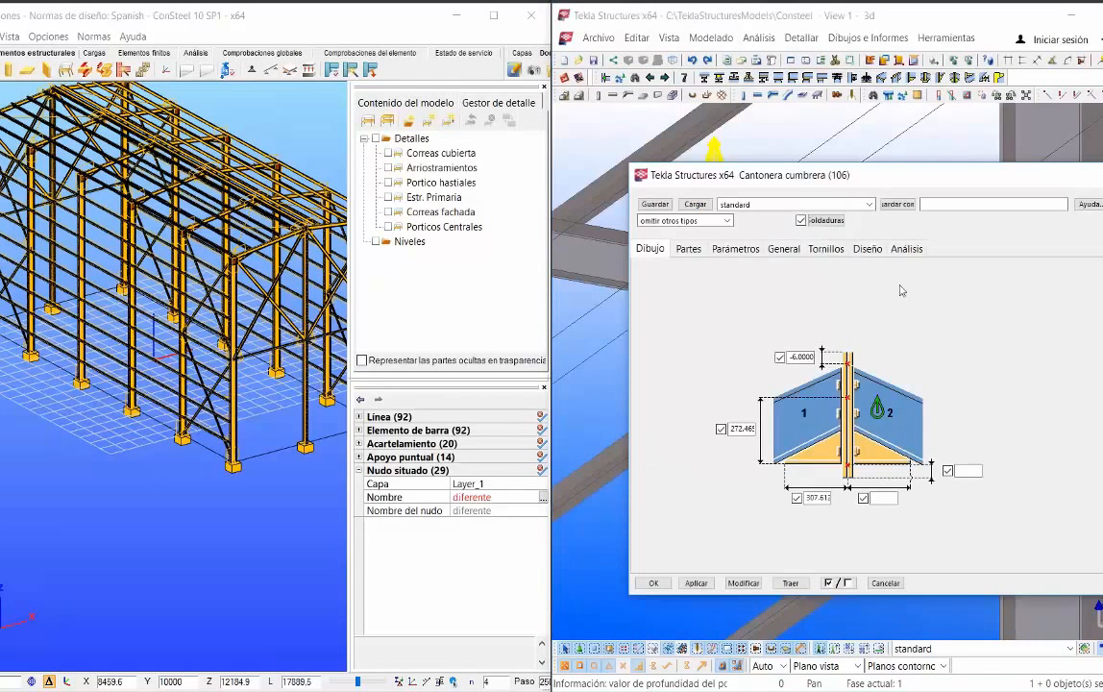
pyautogui.press('Escape')
pyautogui.moveTo(759, 314); pyautogui.dragTo(786, 312, button='middle')
pyautogui.scroll(-6, 786, 312)
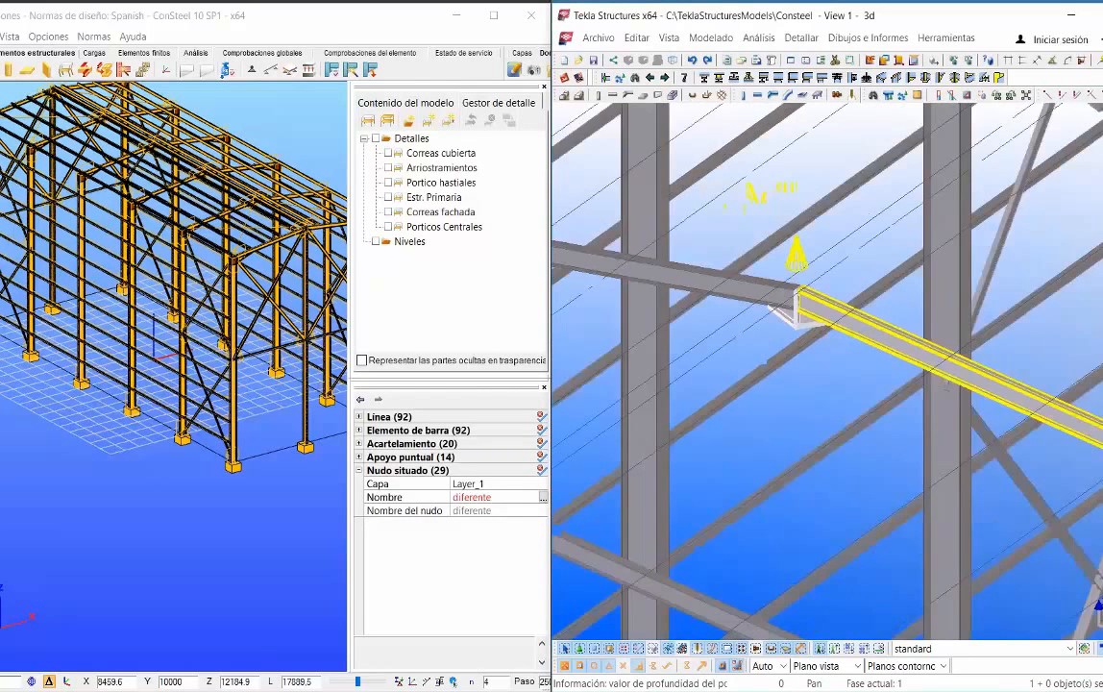
# Inspect a column's base plate, stiffeners and anchor bolts close up in the exported model.
pyautogui.keyDown('ctrl'); pyautogui.moveTo(890, 331); pyautogui.dragTo(881, 211, button='middle'); pyautogui.keyUp('ctrl')
pyautogui.moveTo(904, 461); pyautogui.dragTo(846, 163, button='middle')
pyautogui.scroll(5, 867, 481)
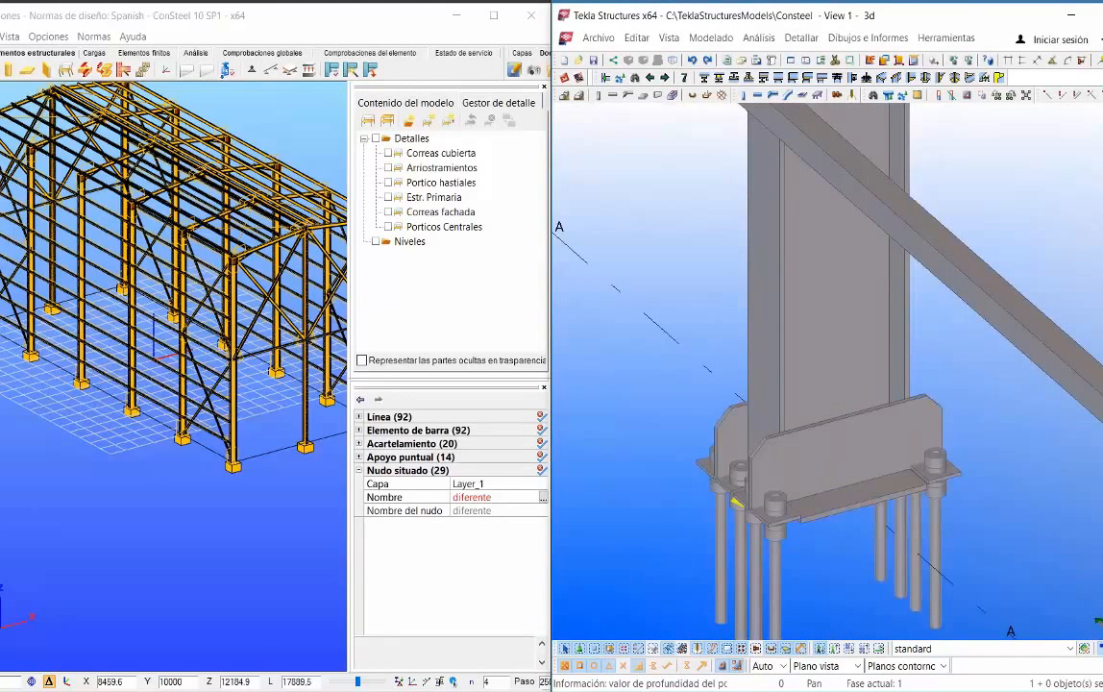
# Switch to the PowerPoint presentation and go to the slide following the Tekla link example.
pyautogui.hotkey('alt', 'Tab')
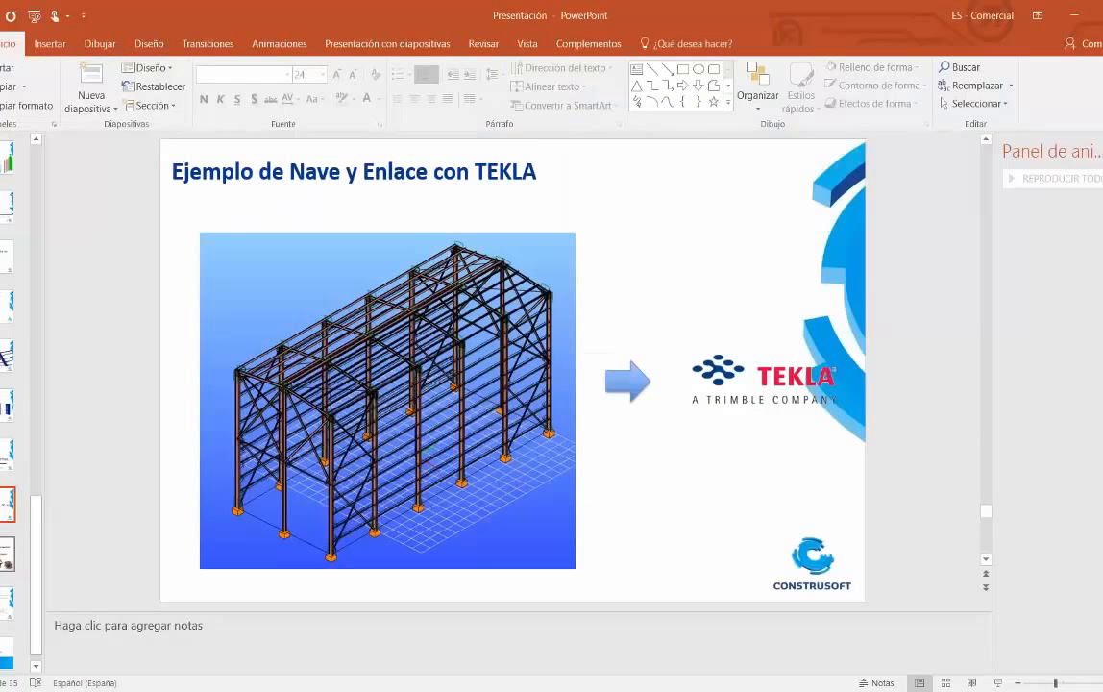
pyautogui.click(7, 555)
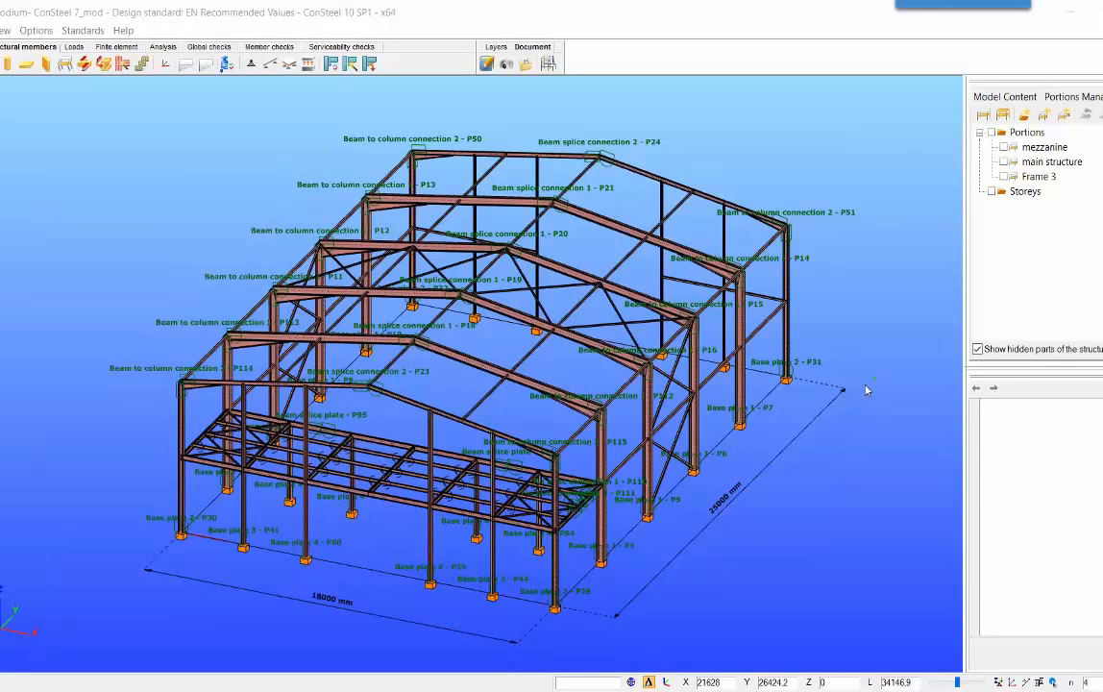
# Open the joints list of the mezzanine hall model in ConSteel and preview Beam to column 3 and Beam to column connections 1 and 2.
pyautogui.moveTo(781, 342); pyautogui.dragTo(734, 348, button='middle')
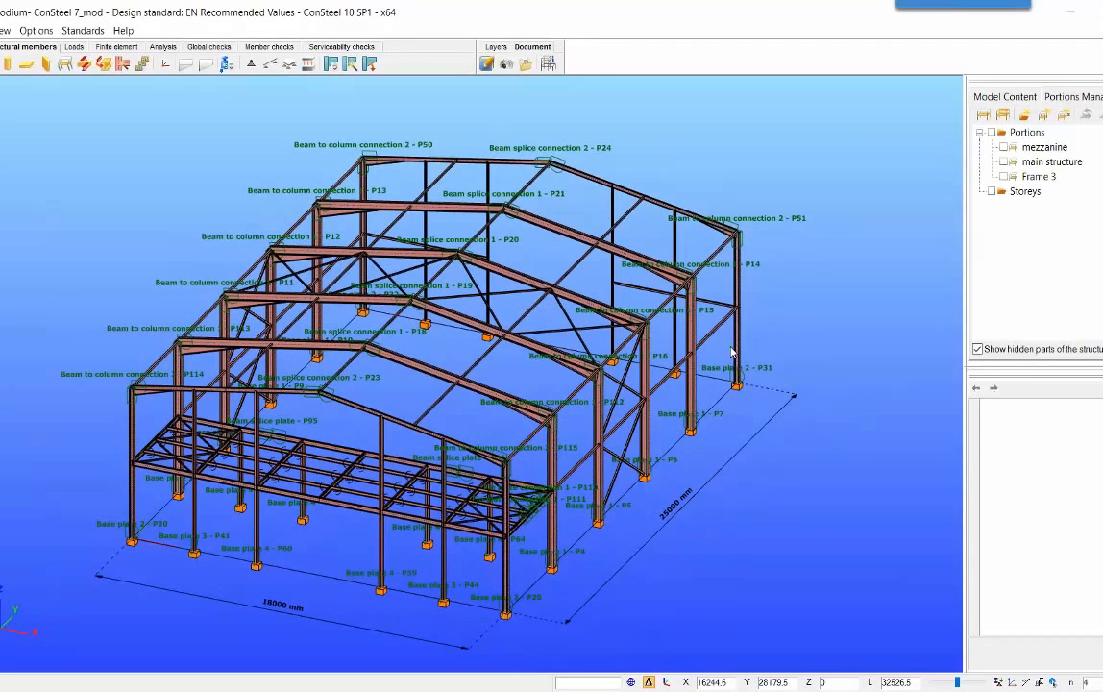
pyautogui.moveTo(655, 309); pyautogui.dragTo(679, 304, button='middle')
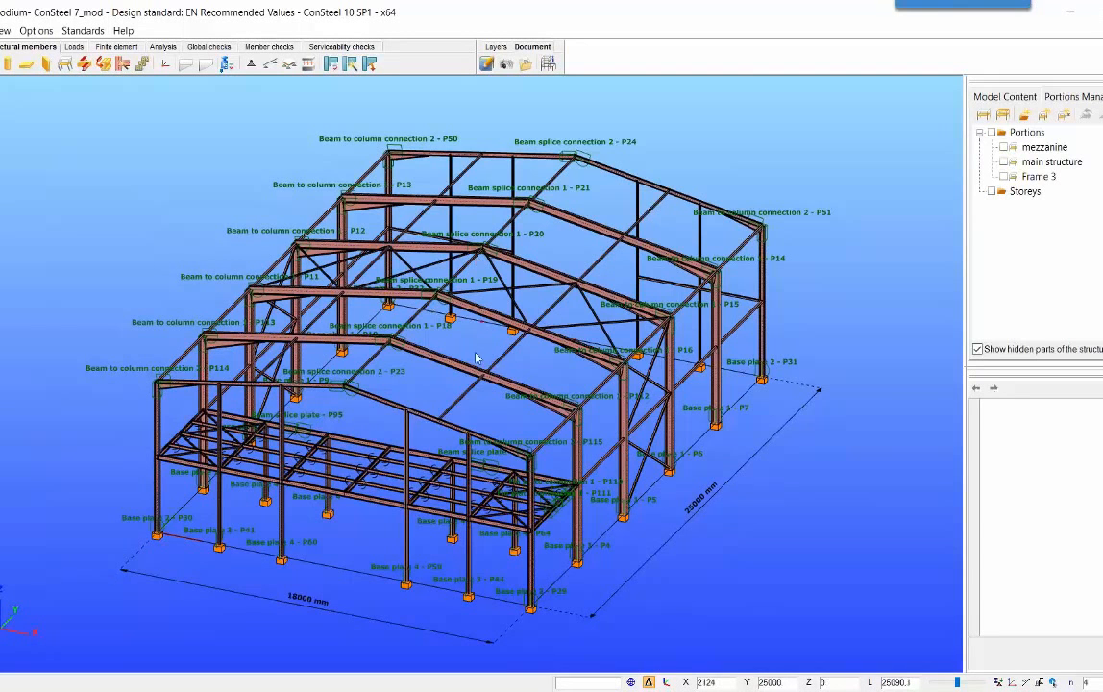
pyautogui.moveTo(488, 363)
pyautogui.mouseDown(button='middle')
pyautogui.moveTo(465, 365)
pyautogui.moveTo(483, 365)
pyautogui.mouseUp(button='middle')
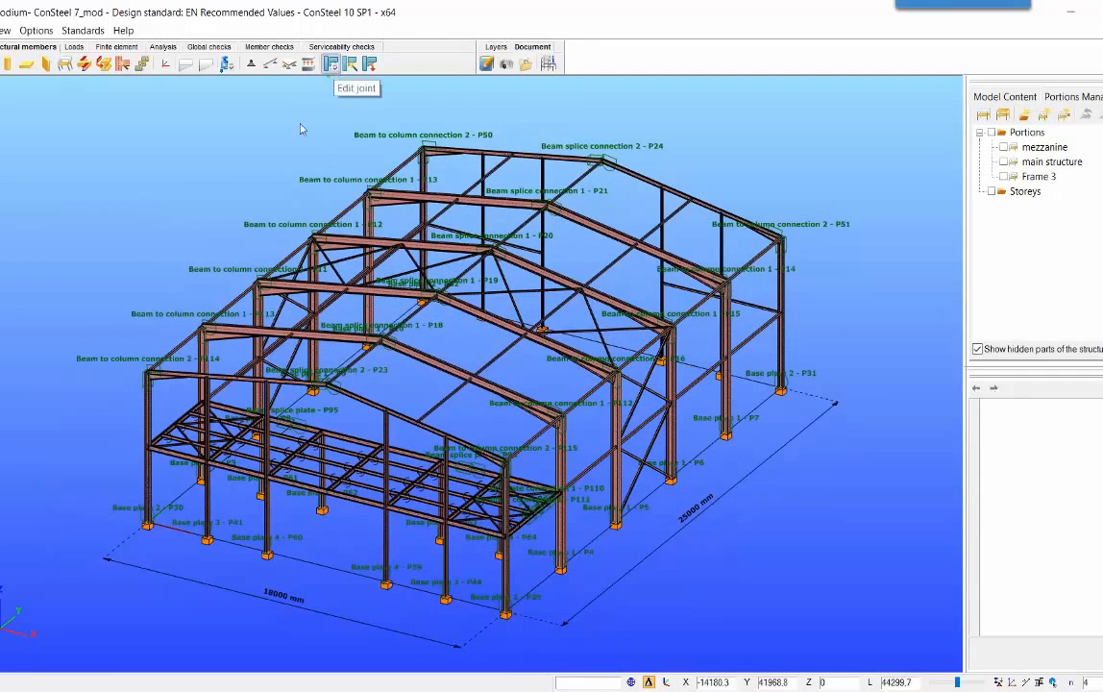
pyautogui.click(369, 64)
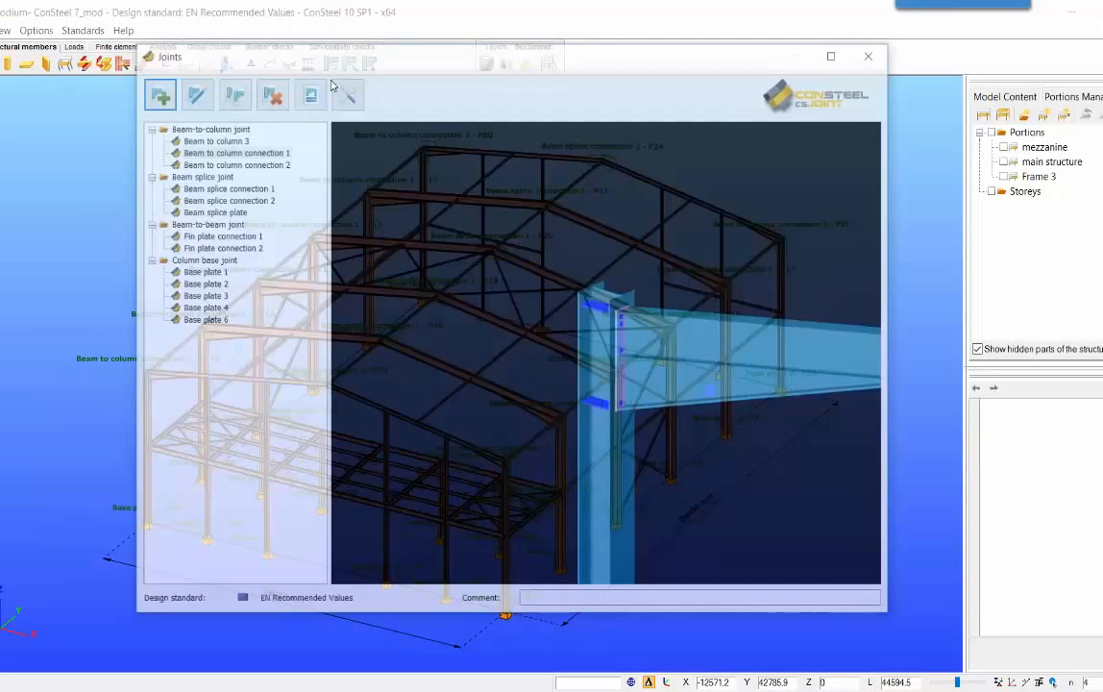
pyautogui.click(213, 138)
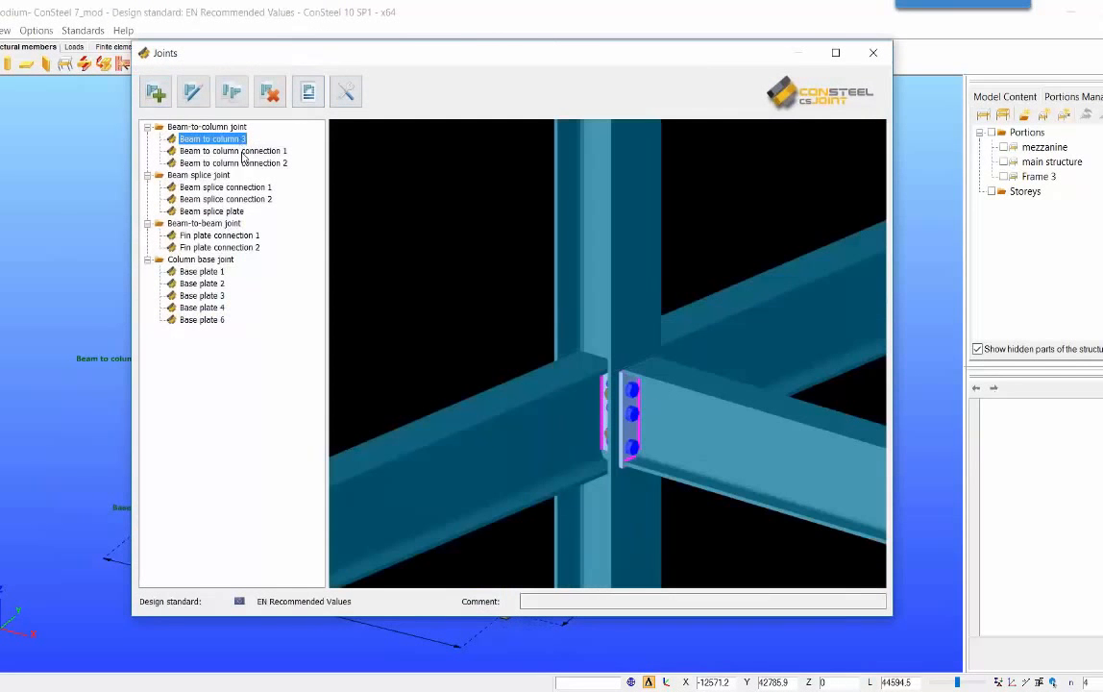
pyautogui.click(242, 152)
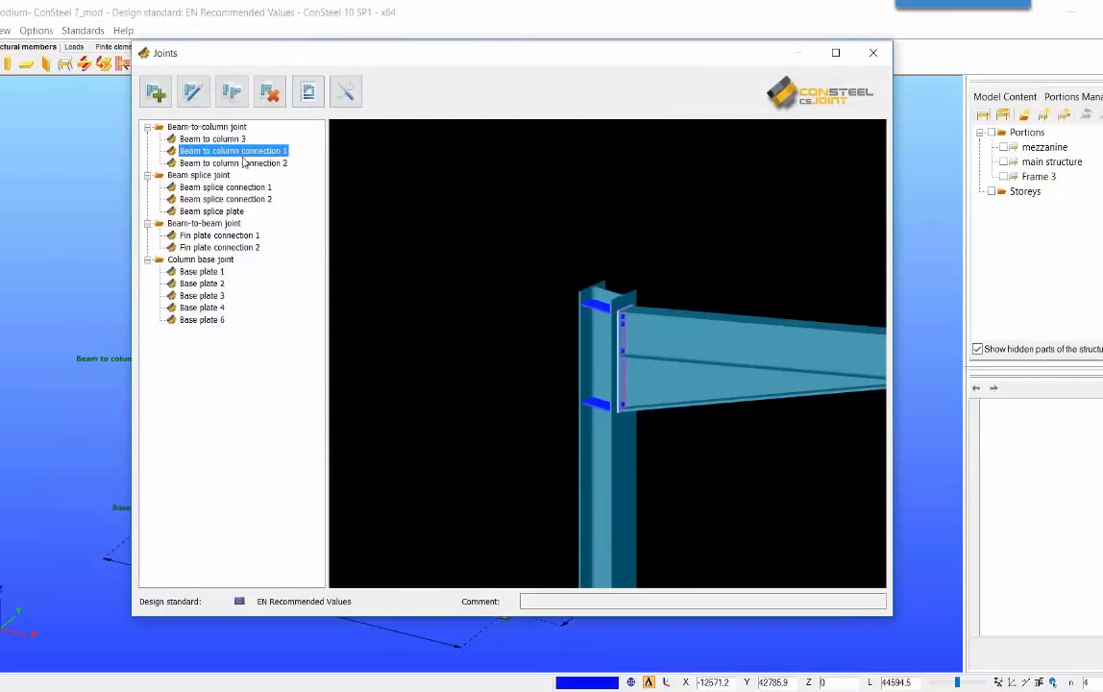
pyautogui.click(242, 164)
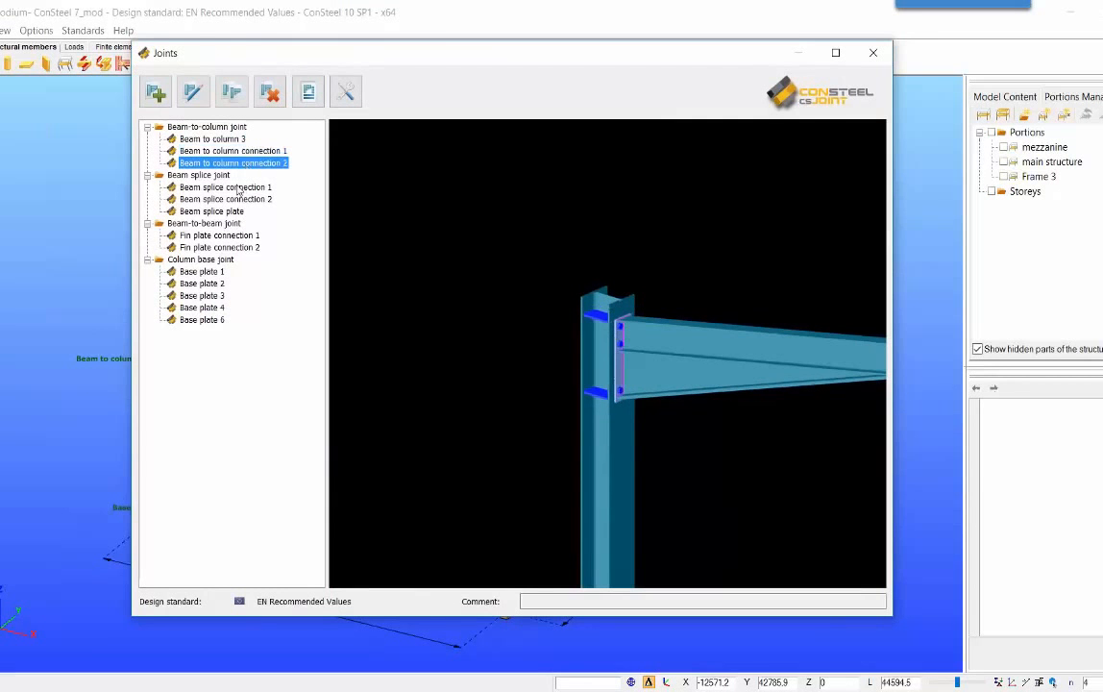
pyautogui.moveTo(257, 57); pyautogui.dragTo(228, 55)
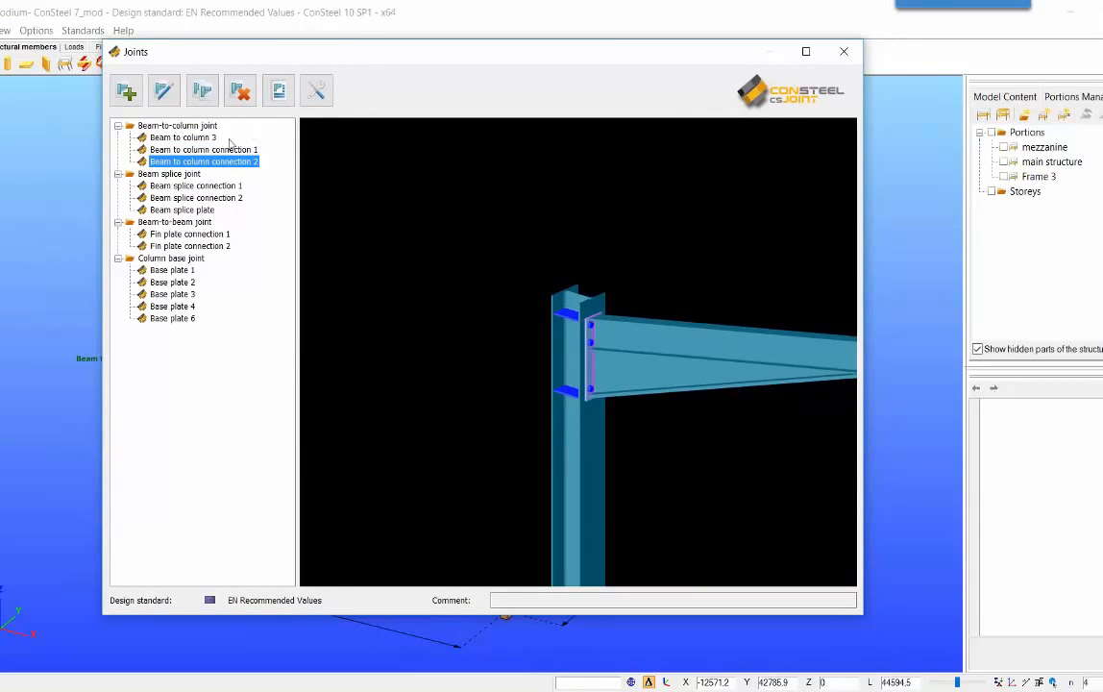
# Preview Beam splice connection 1, moving the joints window aside to compare the joint with its placements in the building.
pyautogui.click(165, 184)
pyautogui.moveTo(336, 63); pyautogui.dragTo(648, 153)
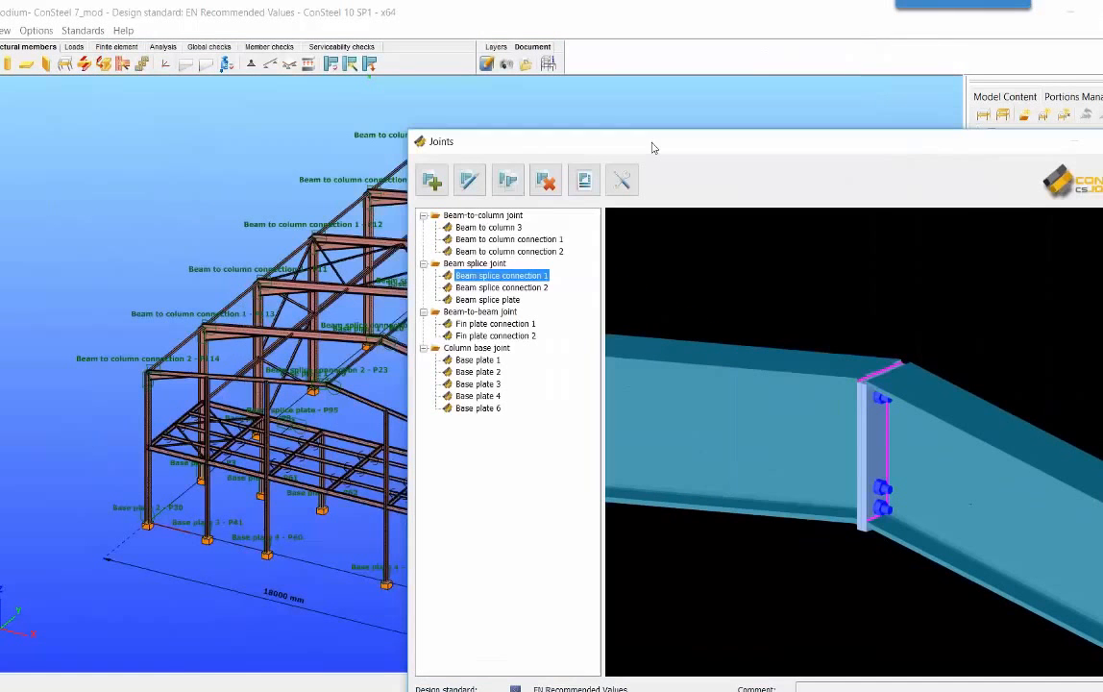
pyautogui.moveTo(538, 146); pyautogui.dragTo(241, 309)
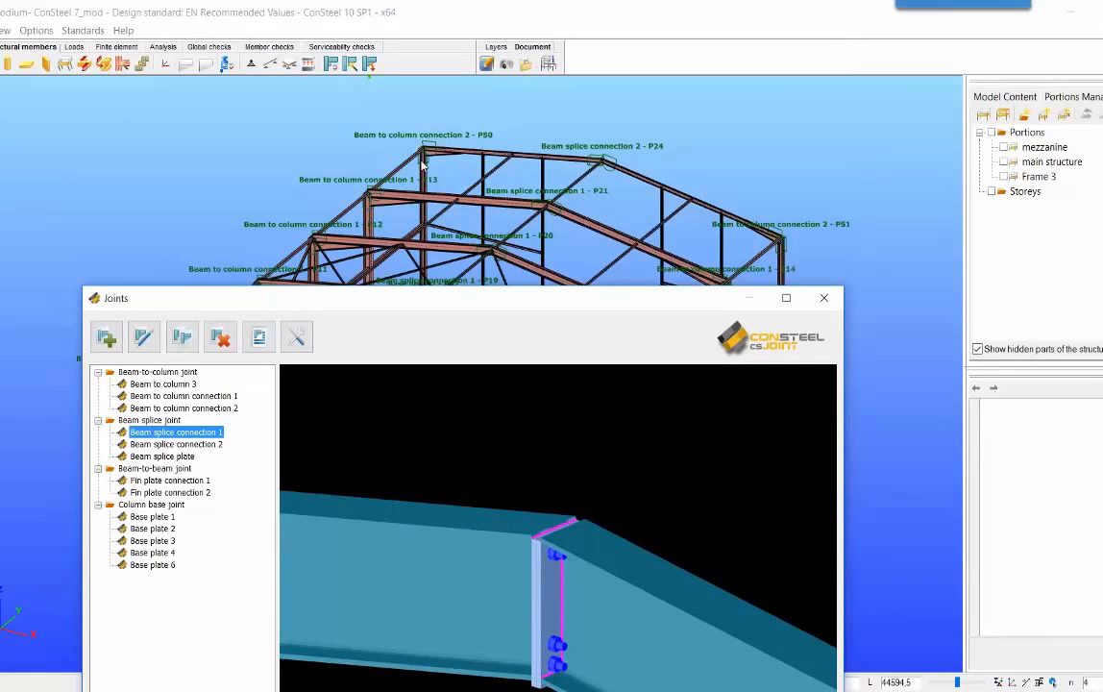
pyautogui.moveTo(428, 299); pyautogui.dragTo(448, 91)
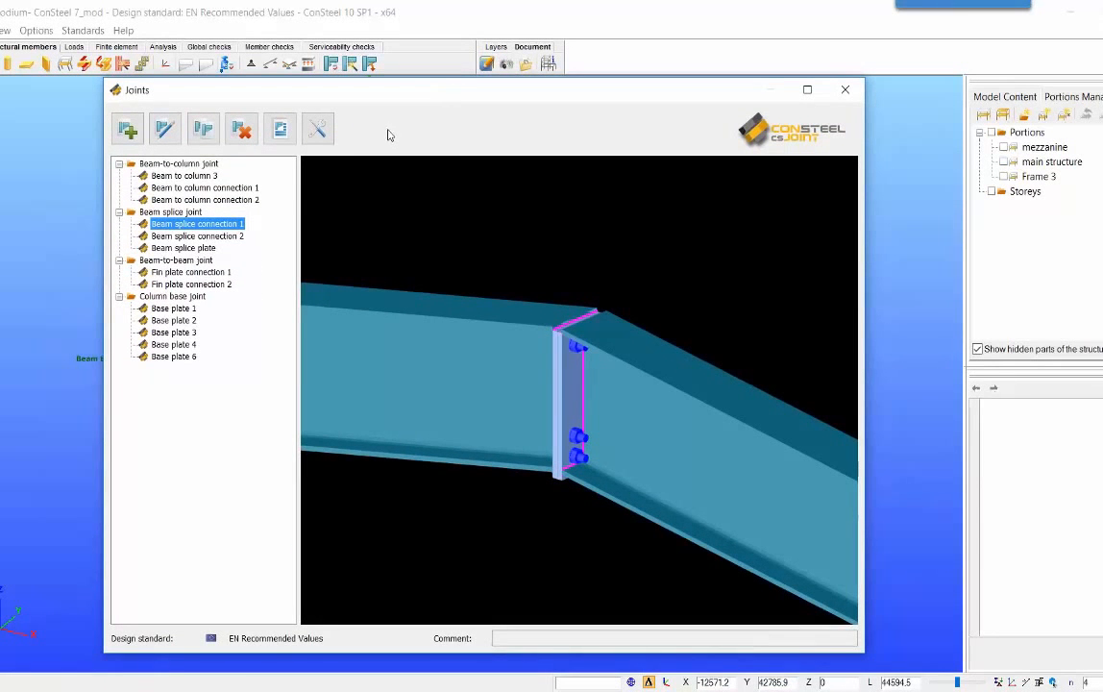
# Open the details of Beam splice connection 2 and view the left beam's cross-section and end-plate settings.
pyautogui.doubleClick(192, 238)
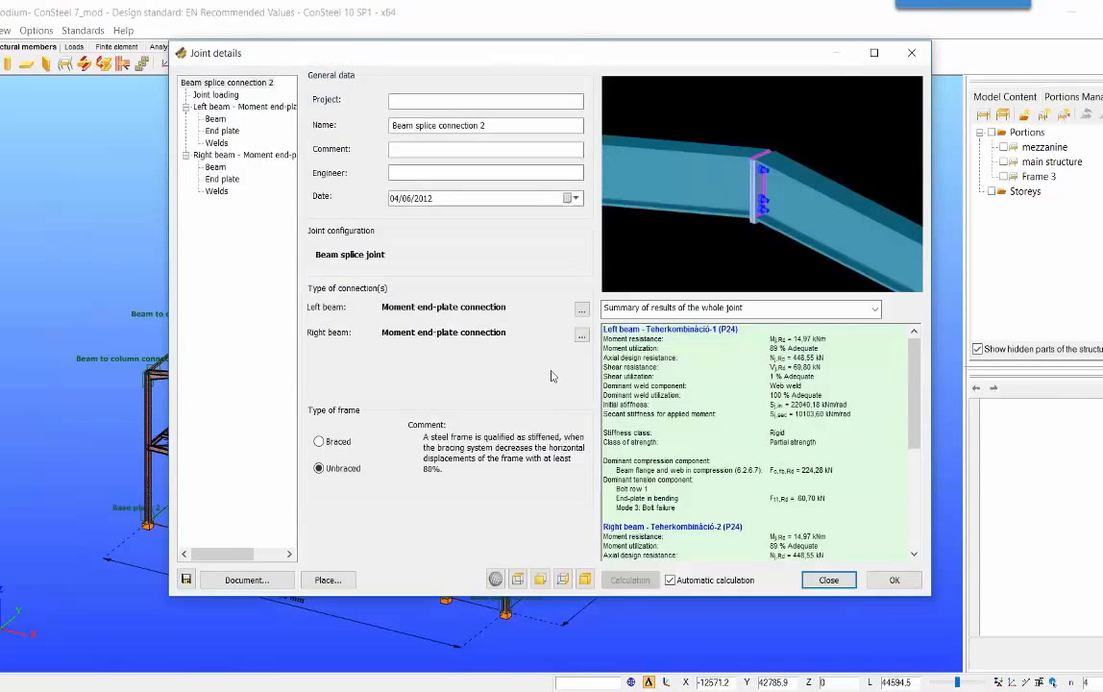
pyautogui.moveTo(549, 58); pyautogui.dragTo(460, 54)
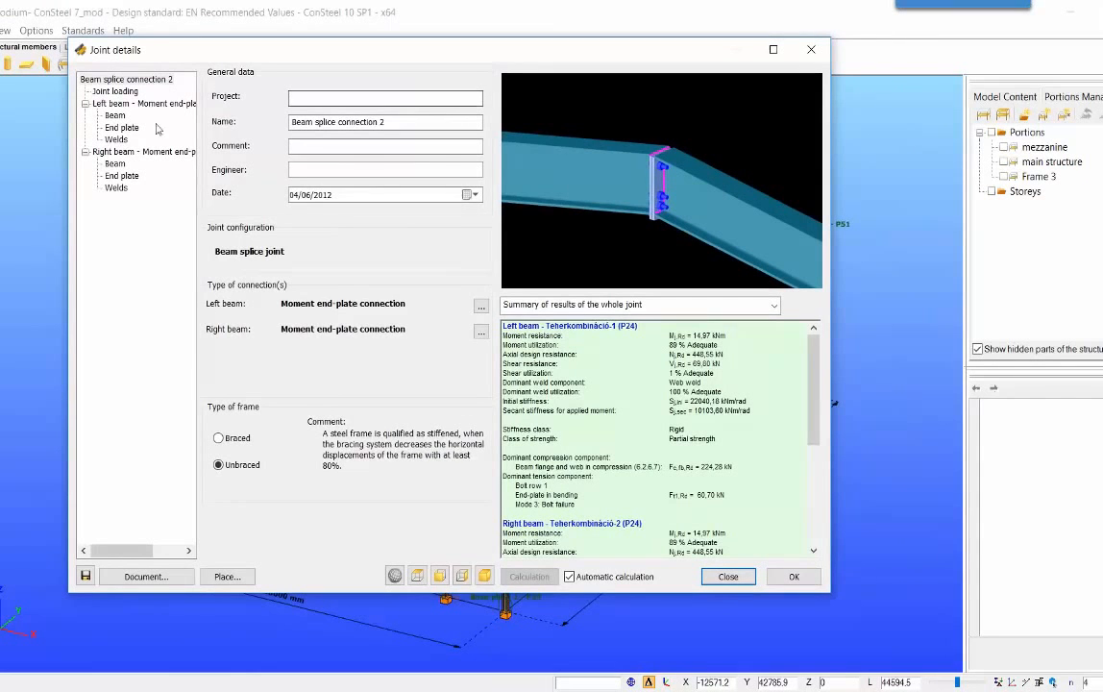
pyautogui.click(115, 115)
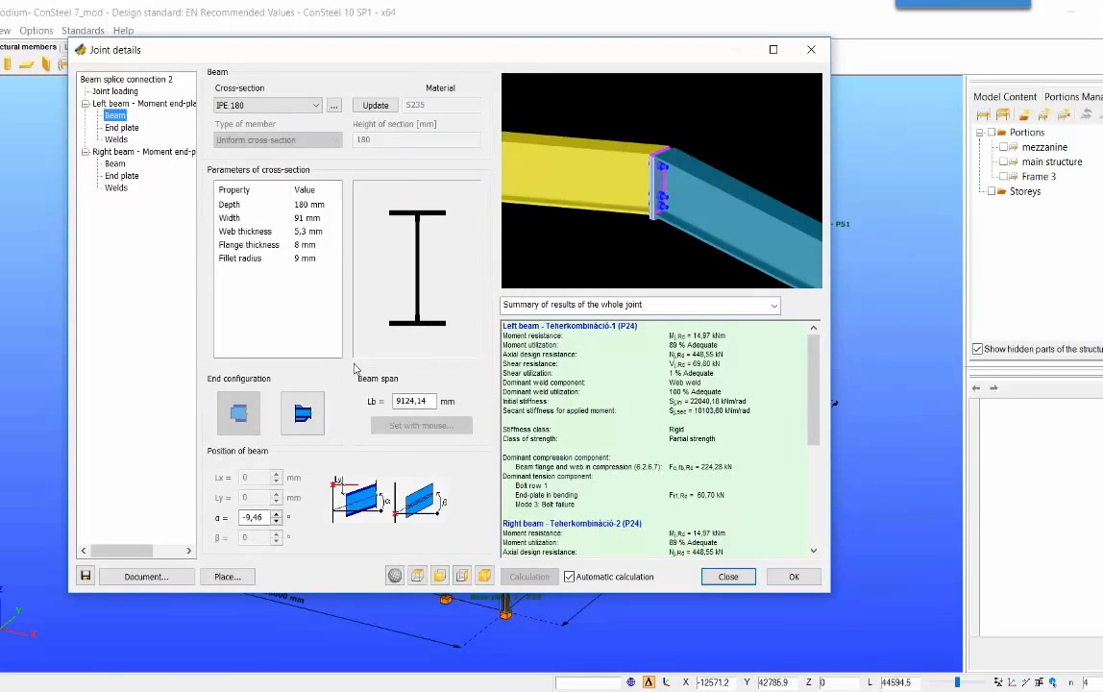
pyautogui.click(125, 127)
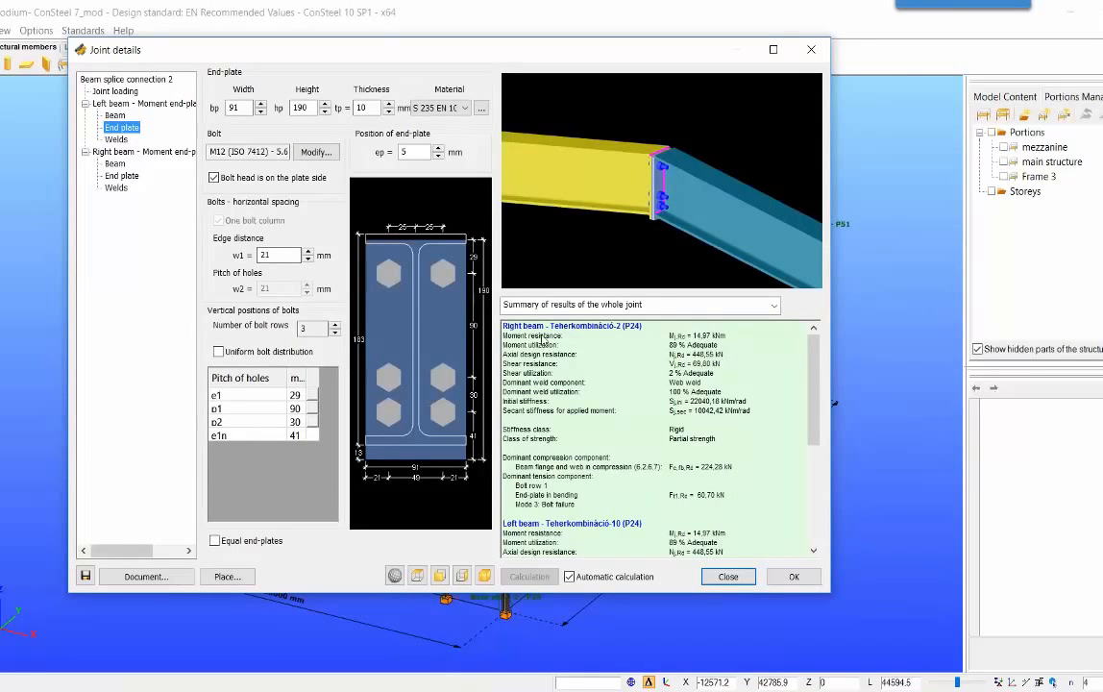
# Read through the joint's summary of results, leave its details without saving changes, and close the joints list.
pyautogui.moveTo(815, 370); pyautogui.dragTo(806, 472)
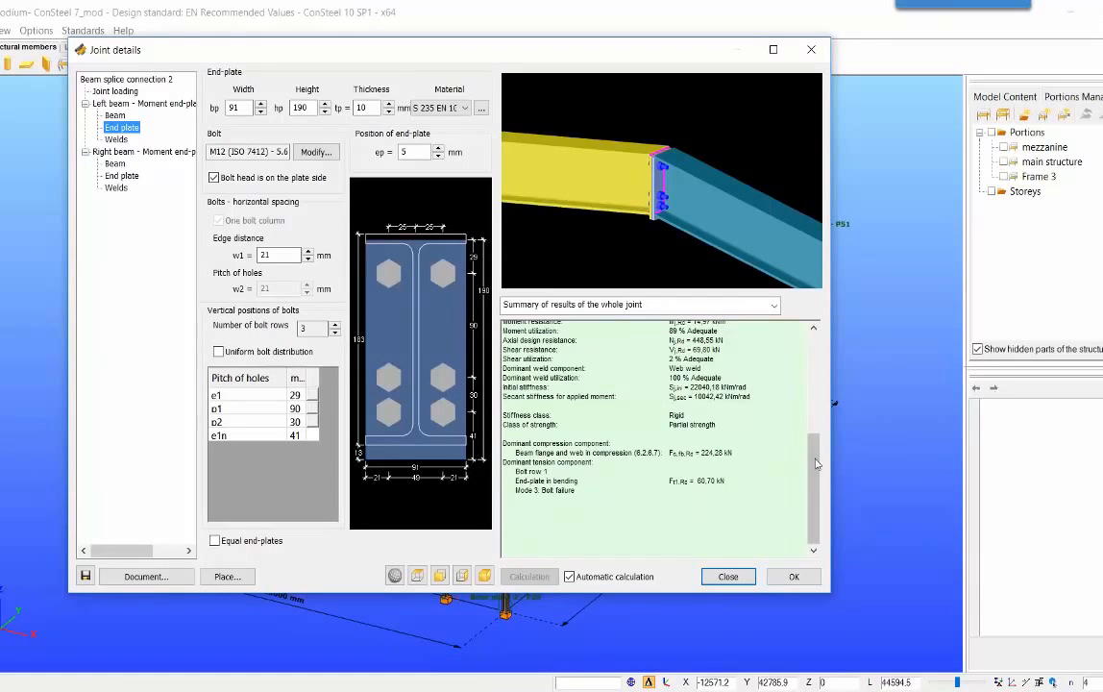
pyautogui.scroll(3, 800, 421)
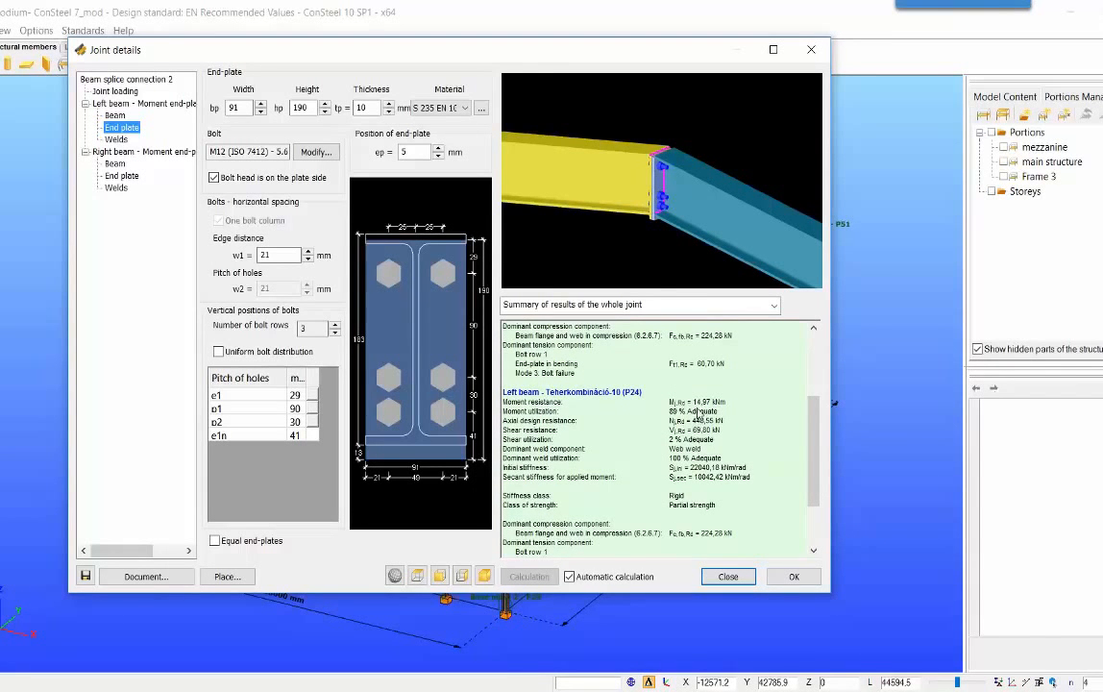
pyautogui.moveTo(815, 418); pyautogui.dragTo(812, 339)
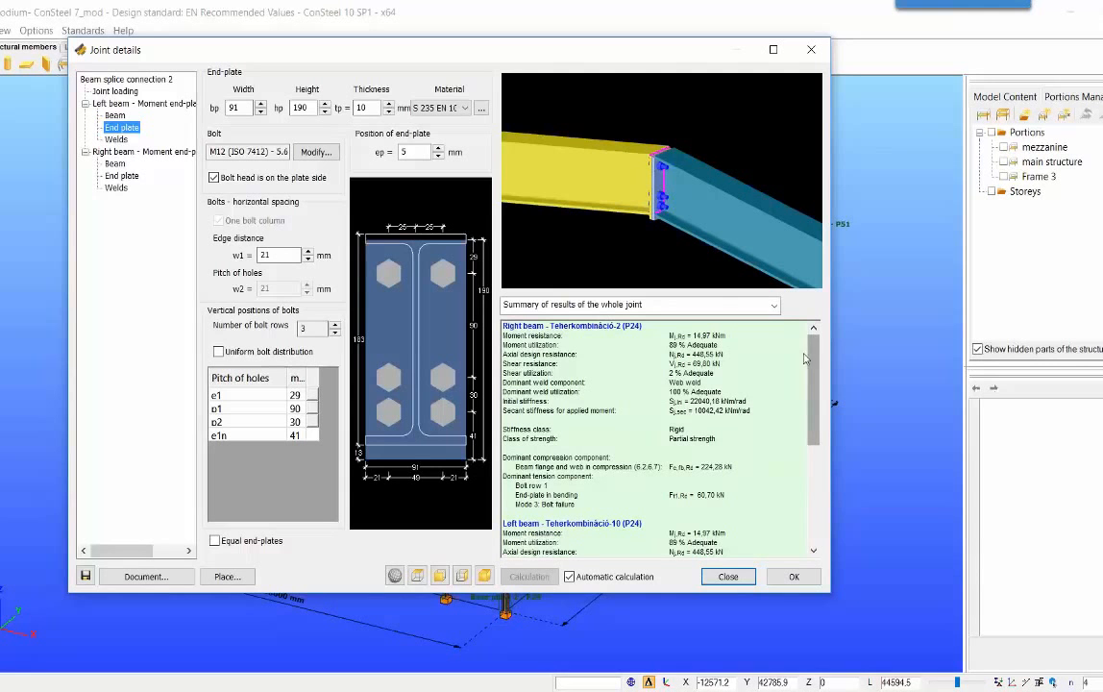
pyautogui.click(729, 577)
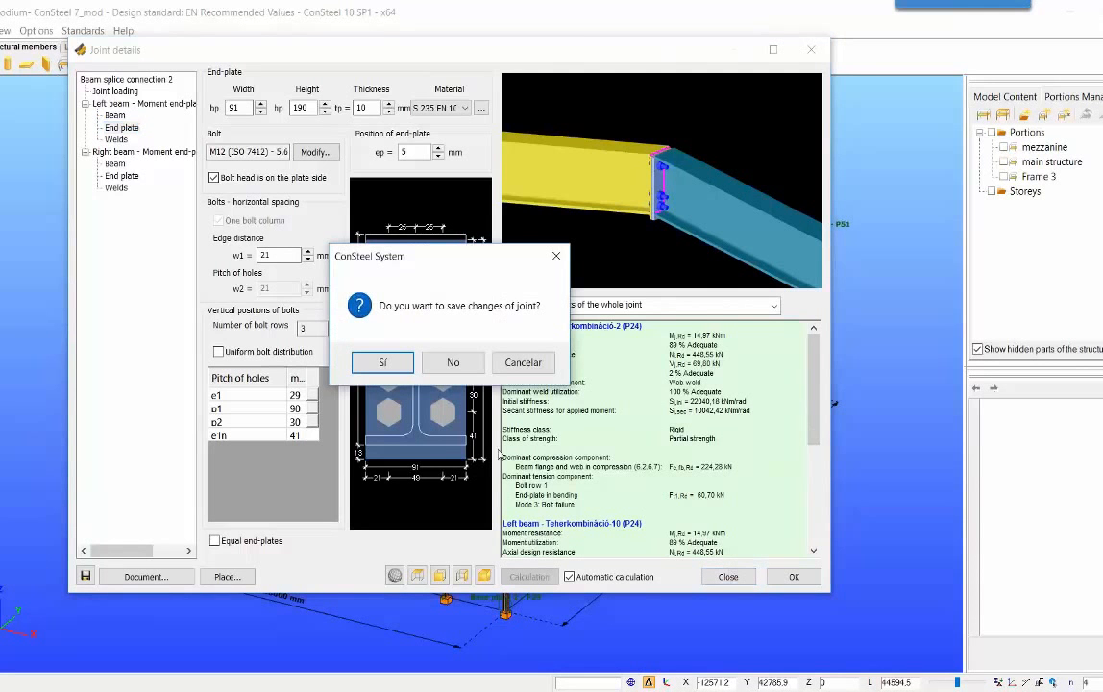
pyautogui.click(451, 368)
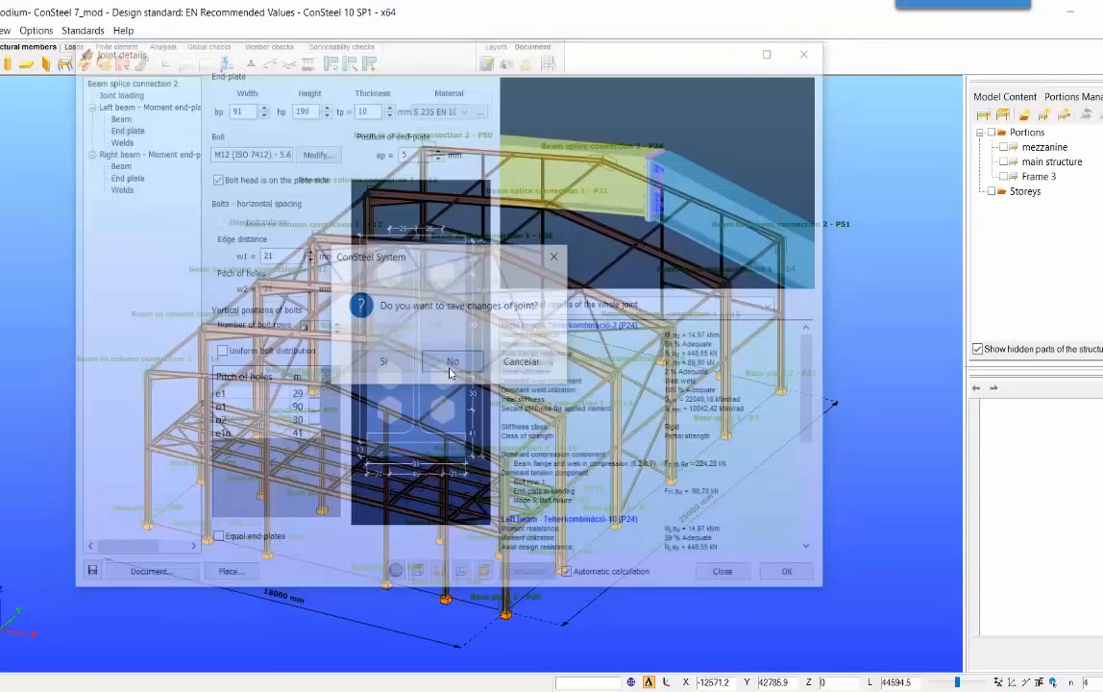
pyautogui.moveTo(409, 98); pyautogui.dragTo(351, 92)
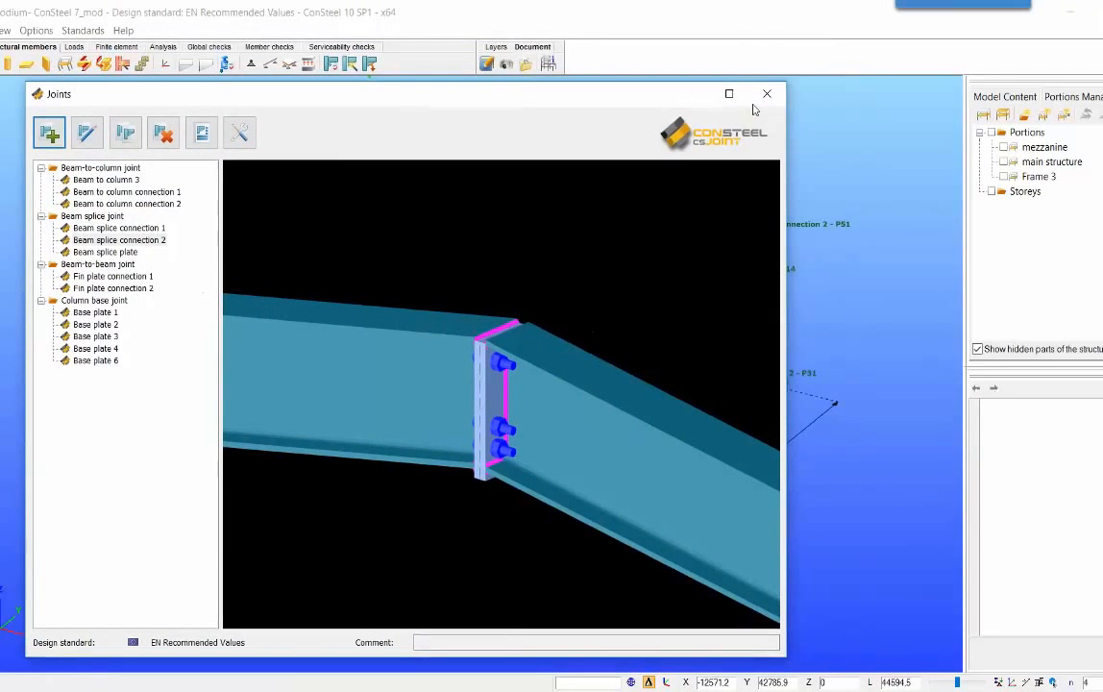
pyautogui.click(760, 91)
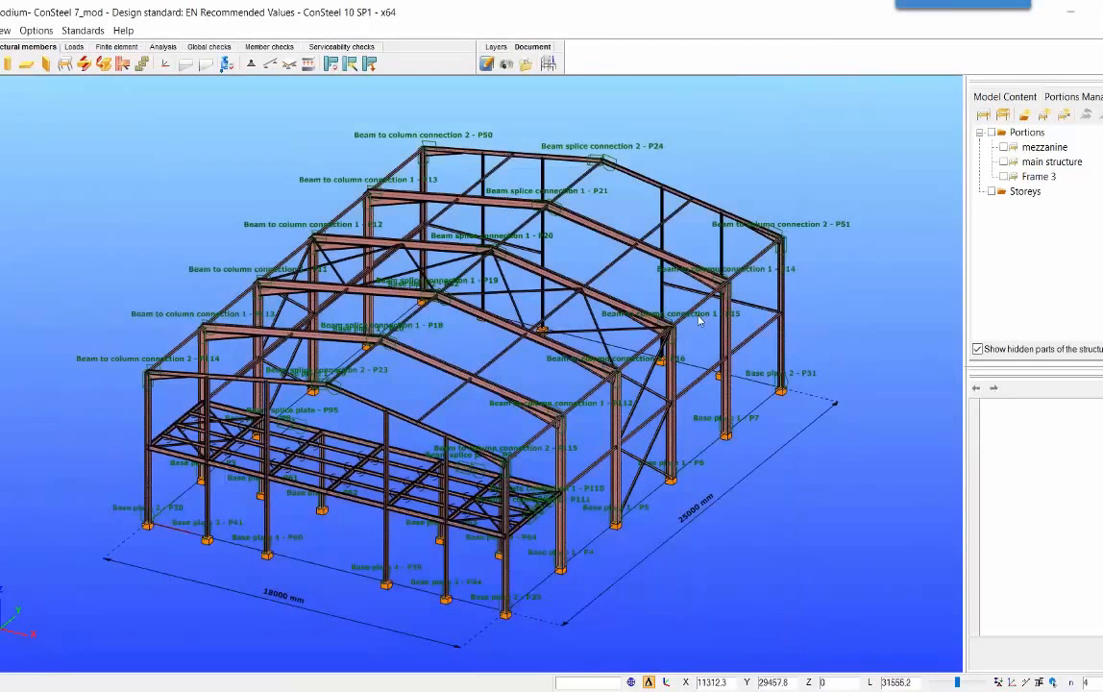
# Show the building's XYZ deformation results for Teherkombináció-1 and slightly increase the displayed deformation scale.
pyautogui.scroll(3, 702, 307)
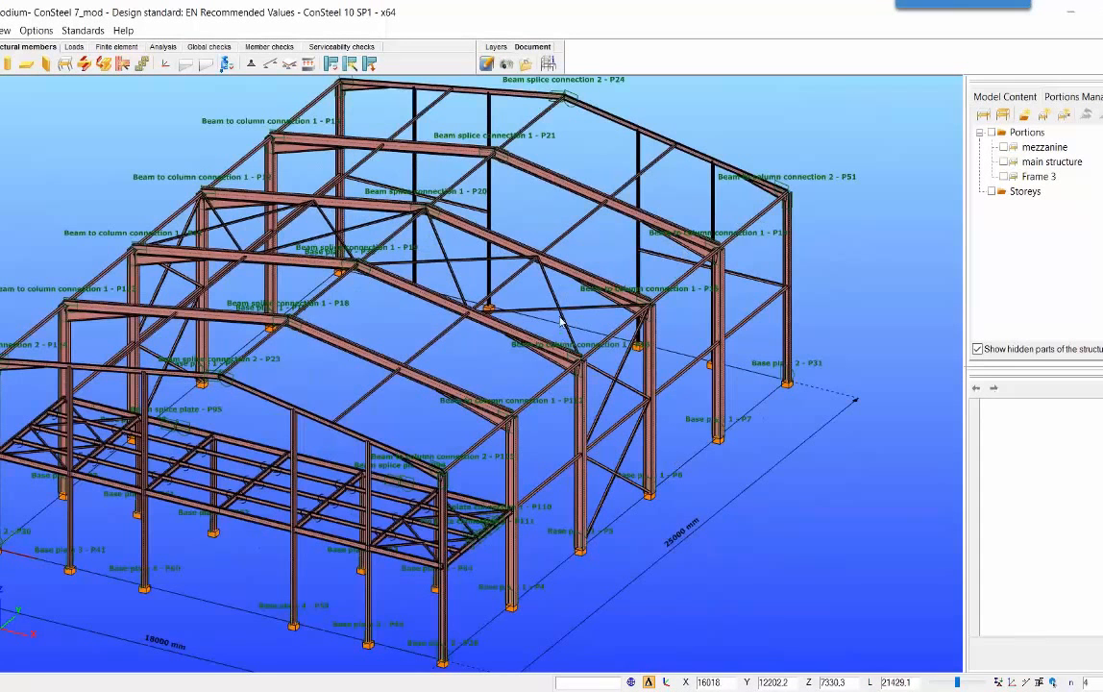
pyautogui.keyDown('alt'); pyautogui.moveTo(574, 370); pyautogui.dragTo(577, 373, button='middle'); pyautogui.keyUp('alt')
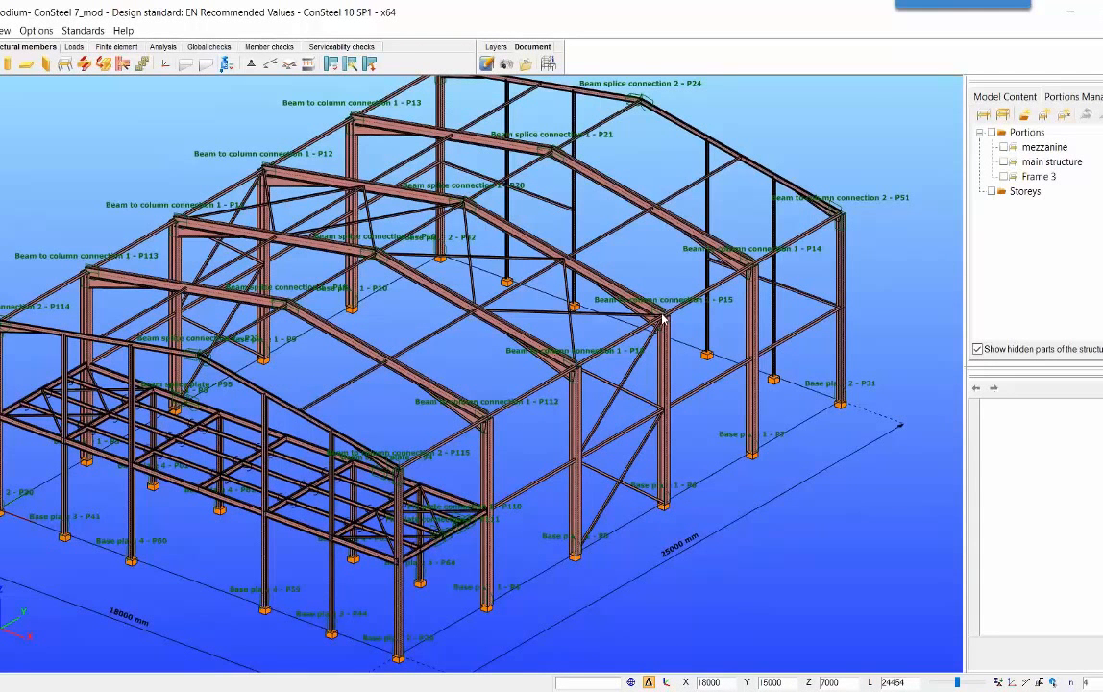
pyautogui.scroll(-5, 661, 319)
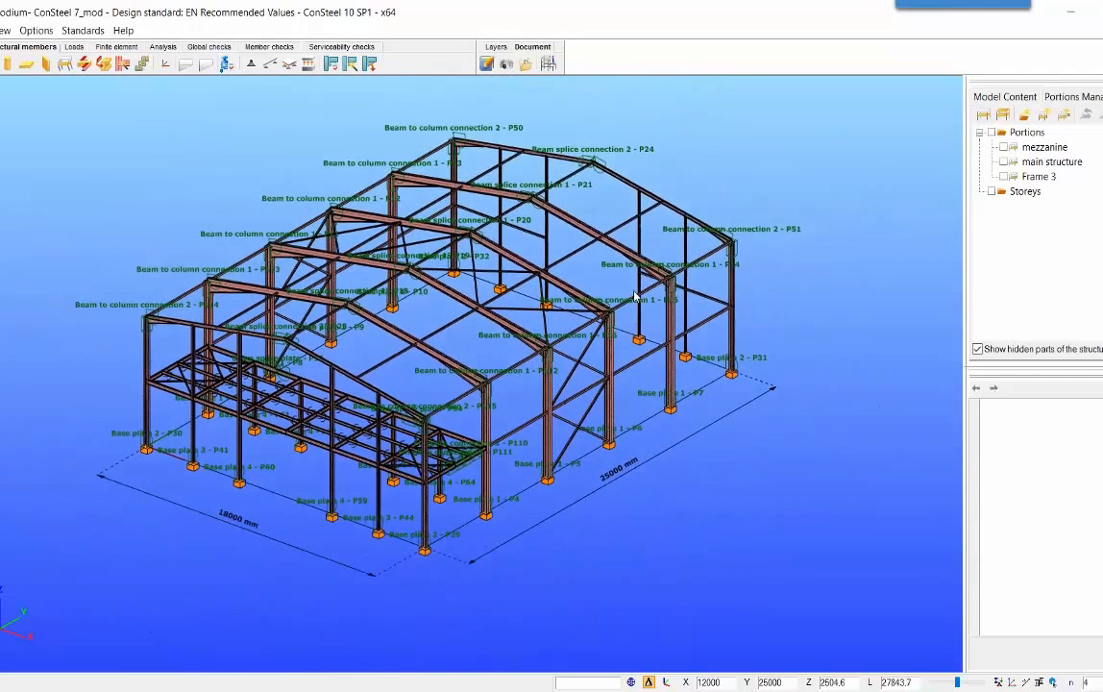
pyautogui.scroll(3, 635, 296)
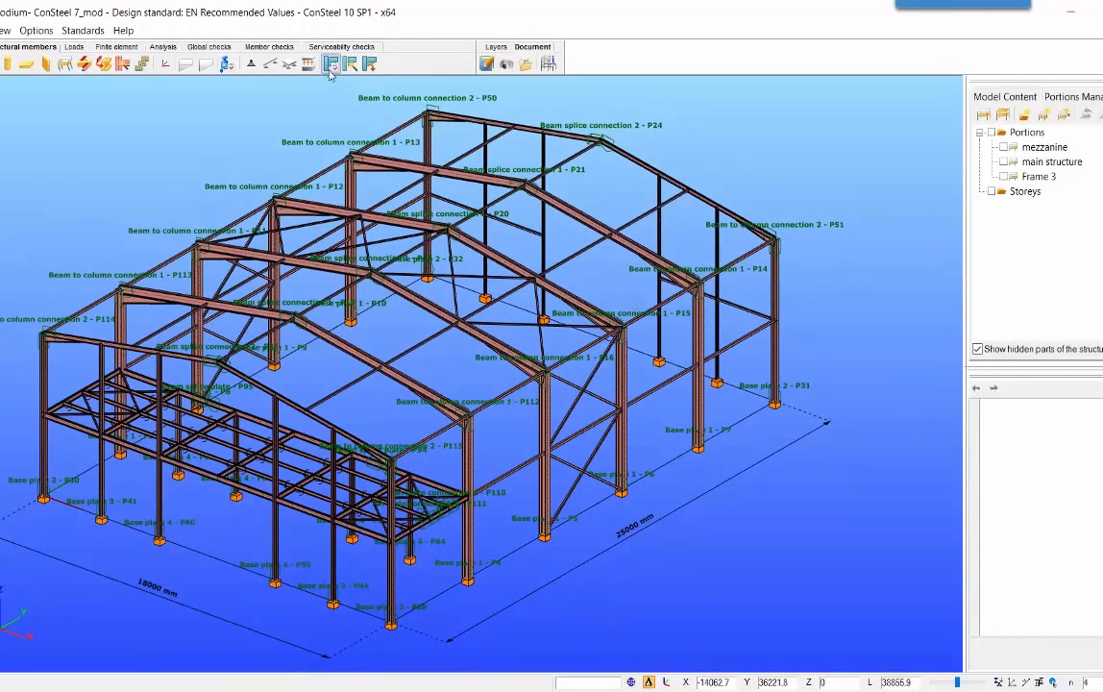
pyautogui.click(162, 46)
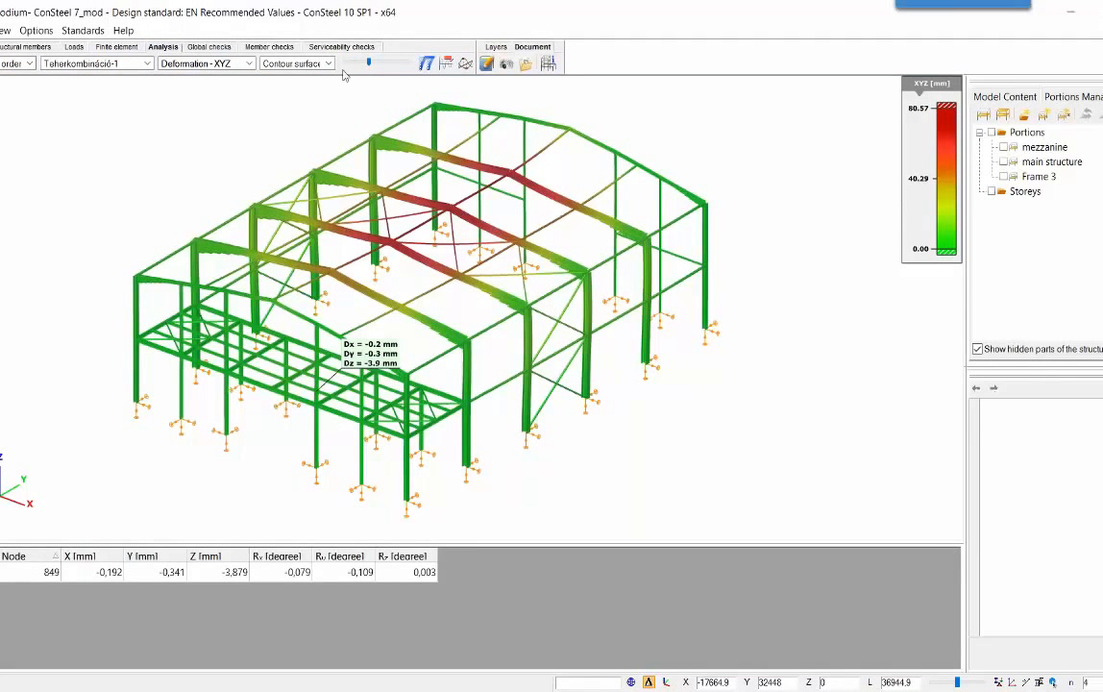
pyautogui.moveTo(370, 63); pyautogui.dragTo(374, 64)
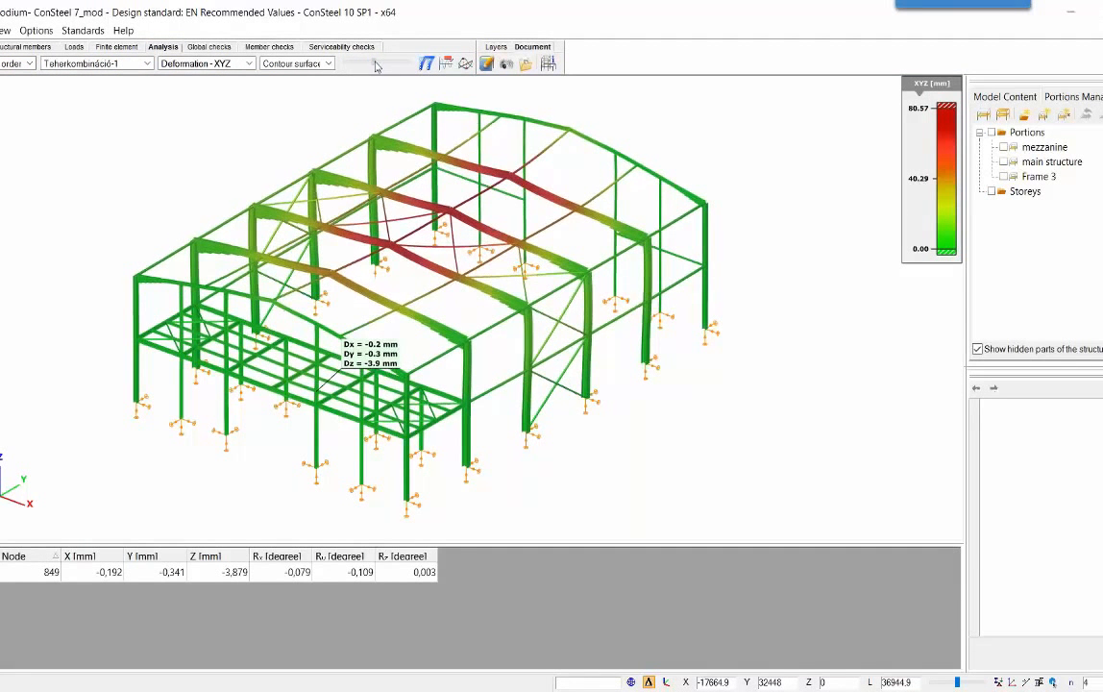
# View the utilization results of the building's global checks, and return to the structural members model.
pyautogui.click(200, 49)
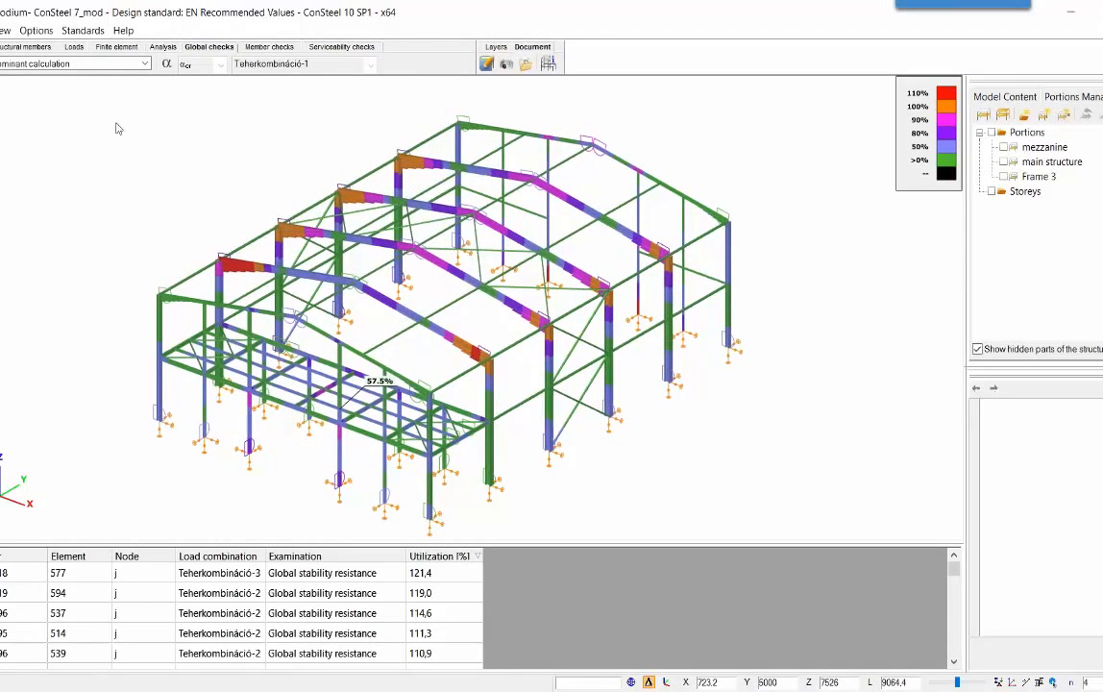
pyautogui.click(38, 46)
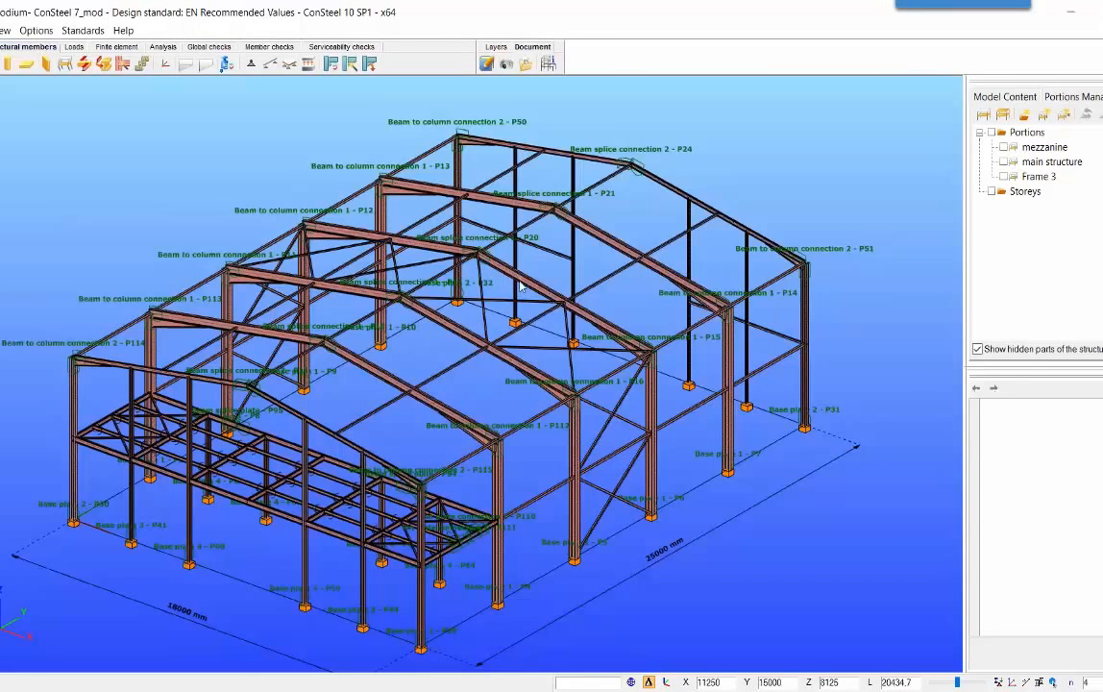
pyautogui.scroll(-2, 514, 266)
pyautogui.moveTo(513, 260); pyautogui.dragTo(509, 268, button='middle')
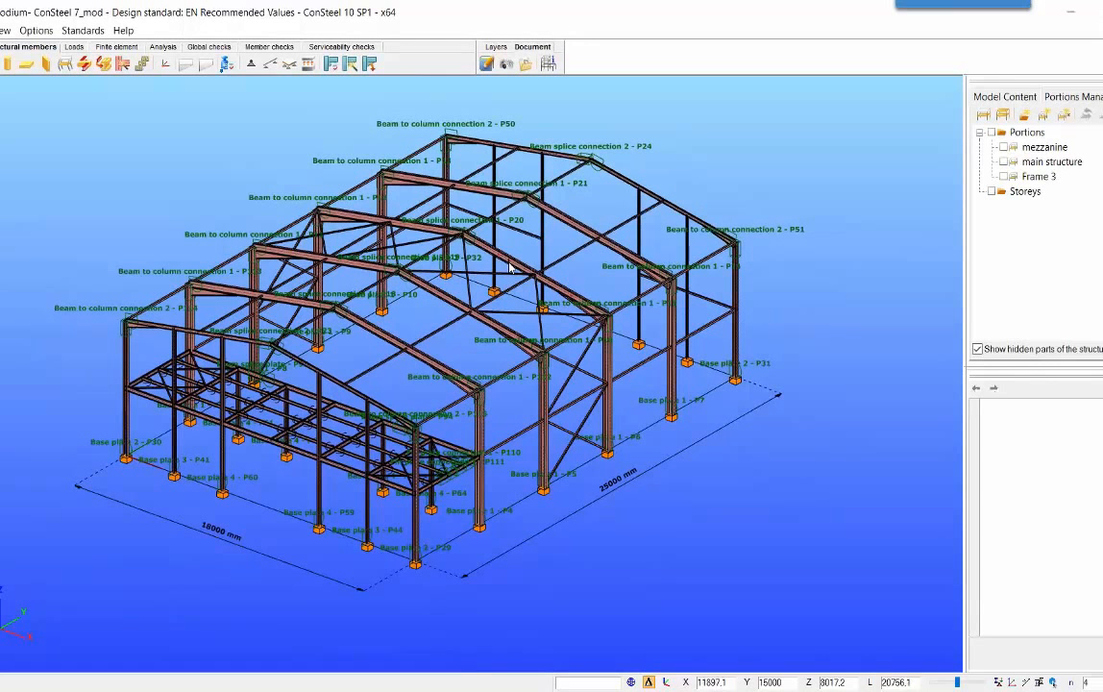
# Start a new joint object from the eave node at X 18000, Y 15000, Z 7000, with IDEA StatiCa connection as its type.
pyautogui.click(349, 65)
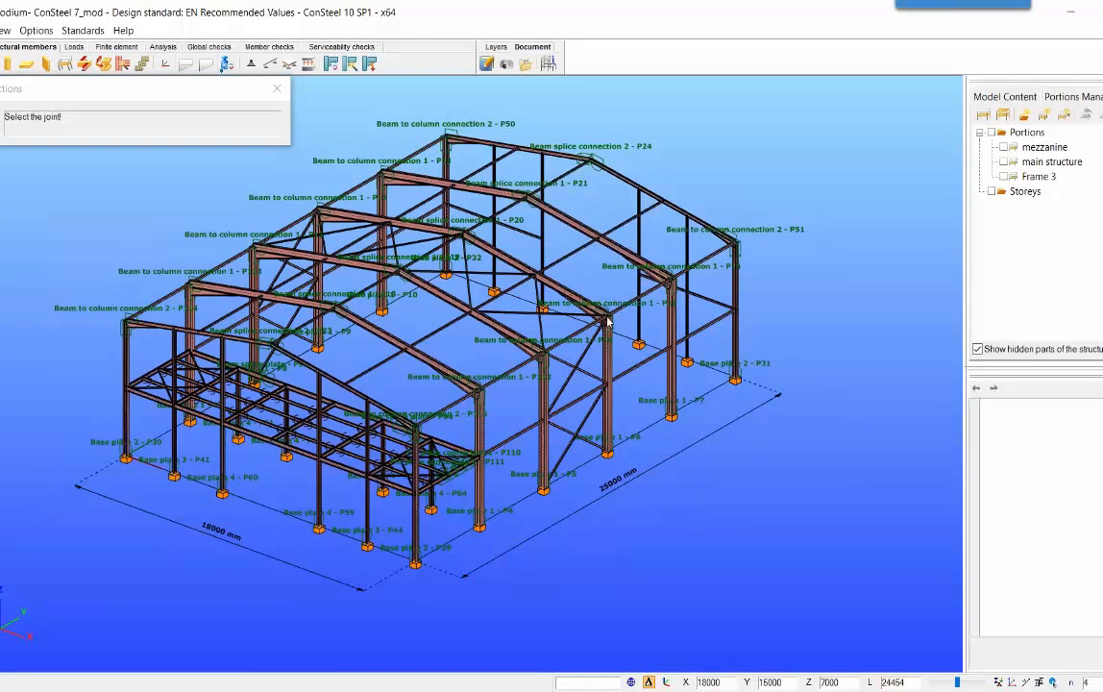
pyautogui.click(670, 359)
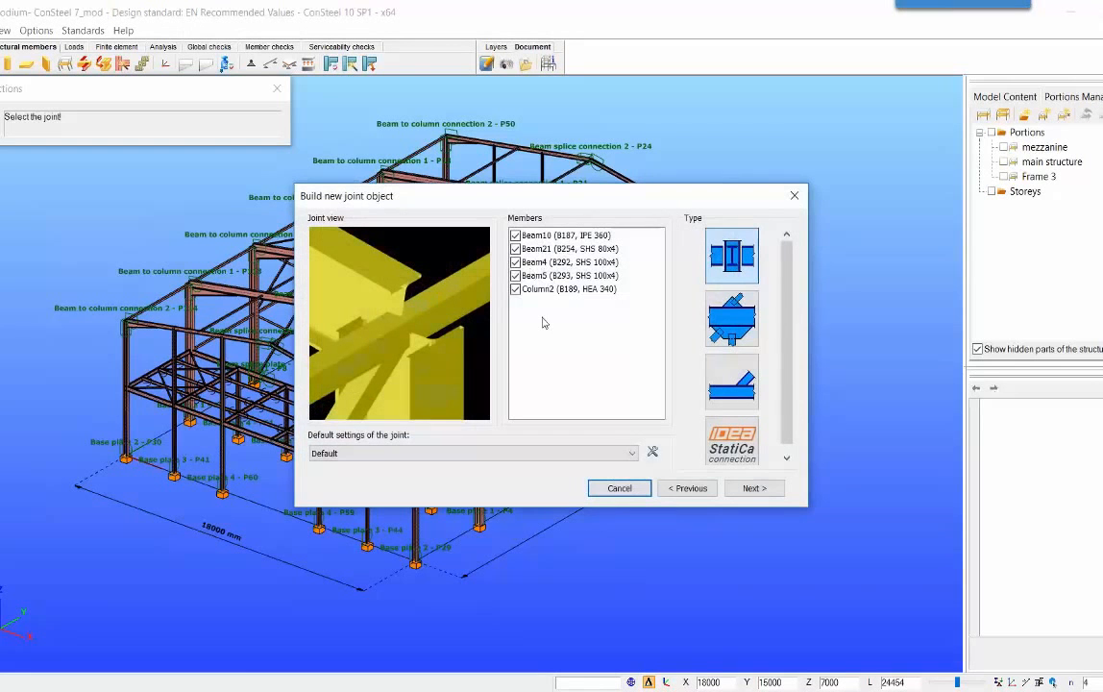
pyautogui.moveTo(557, 201); pyautogui.dragTo(543, 194)
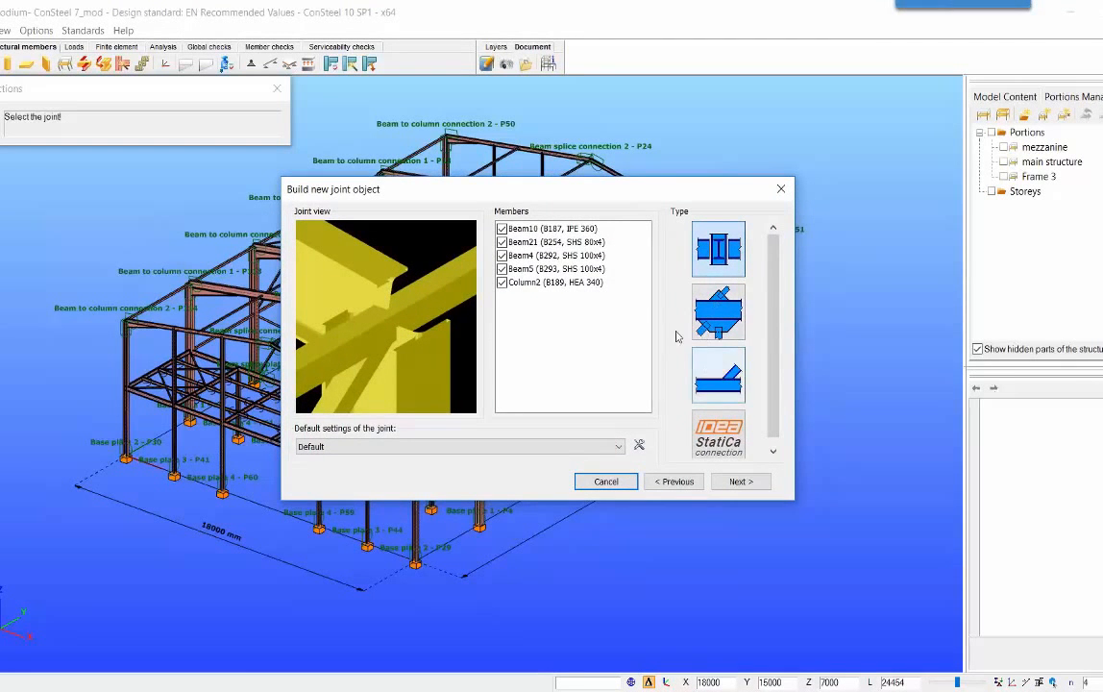
pyautogui.click(719, 374)
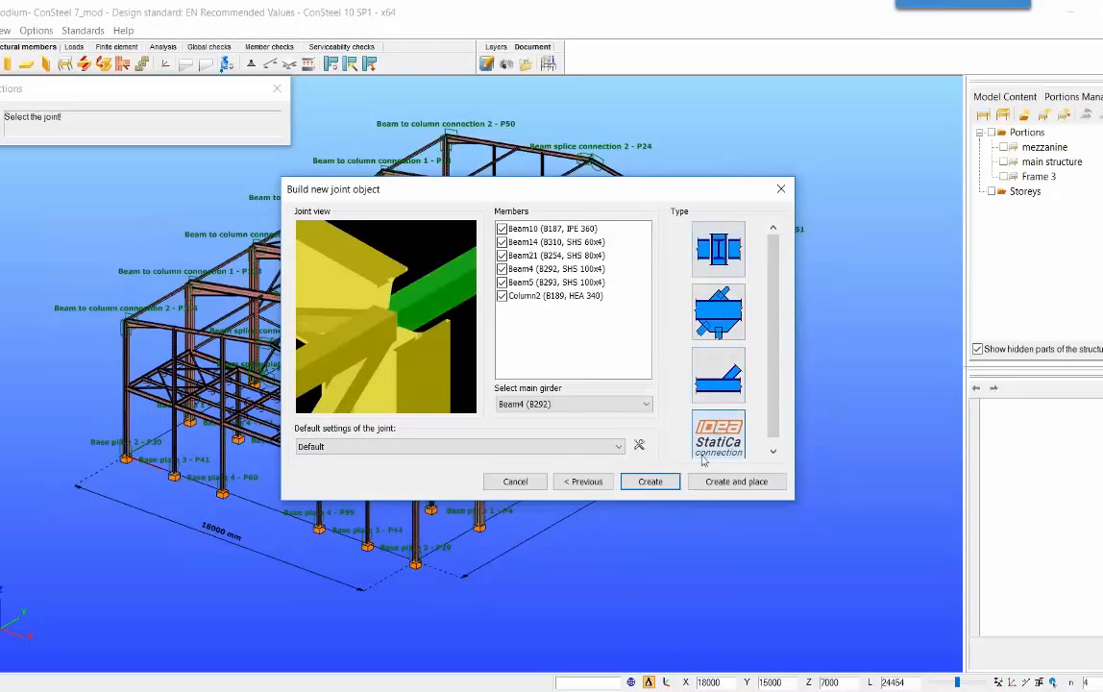
# Make Column2 (B189) the joint's main girder, create and place the joint in the model, and end joint placement.
pyautogui.click(635, 404)
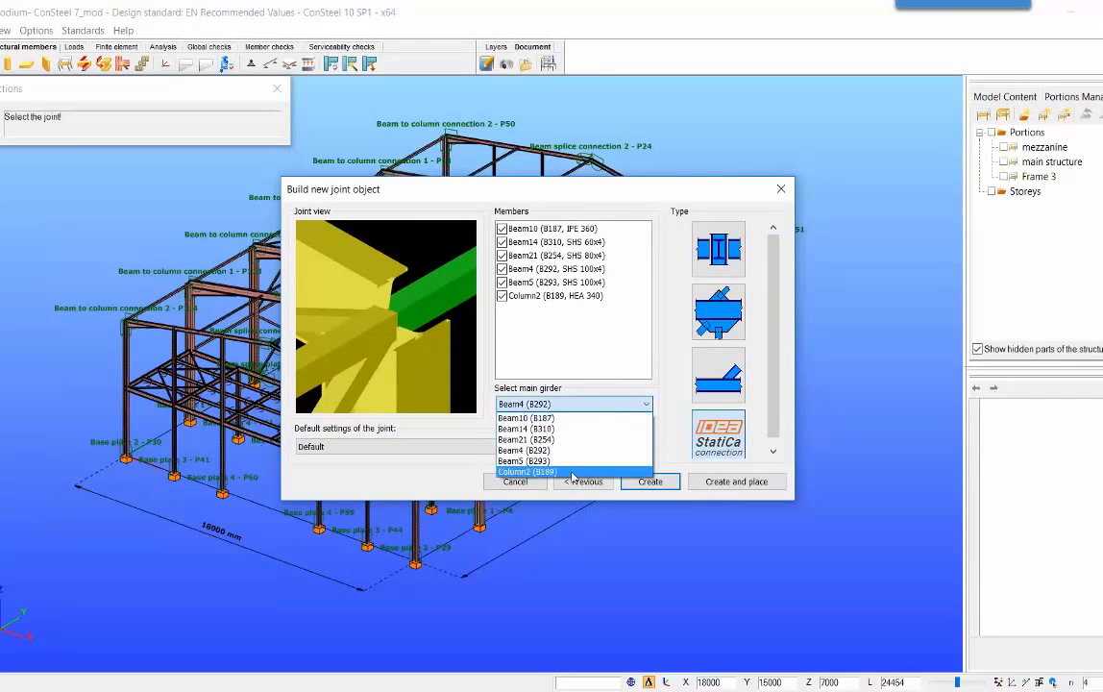
pyautogui.click(572, 472)
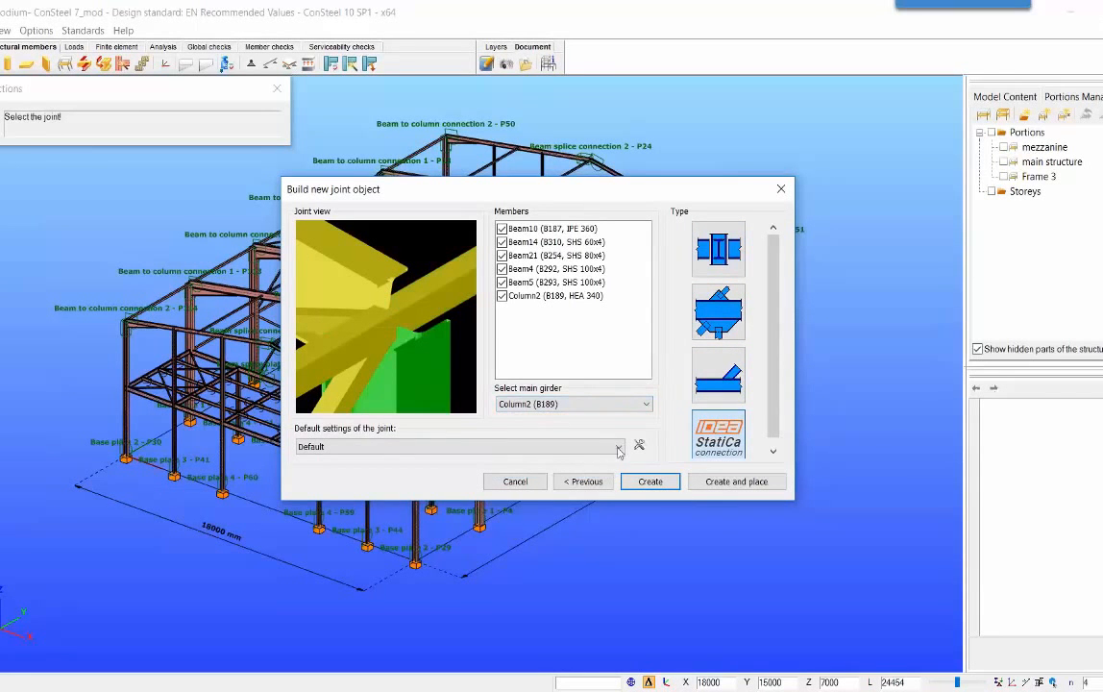
pyautogui.moveTo(567, 199); pyautogui.dragTo(391, 219)
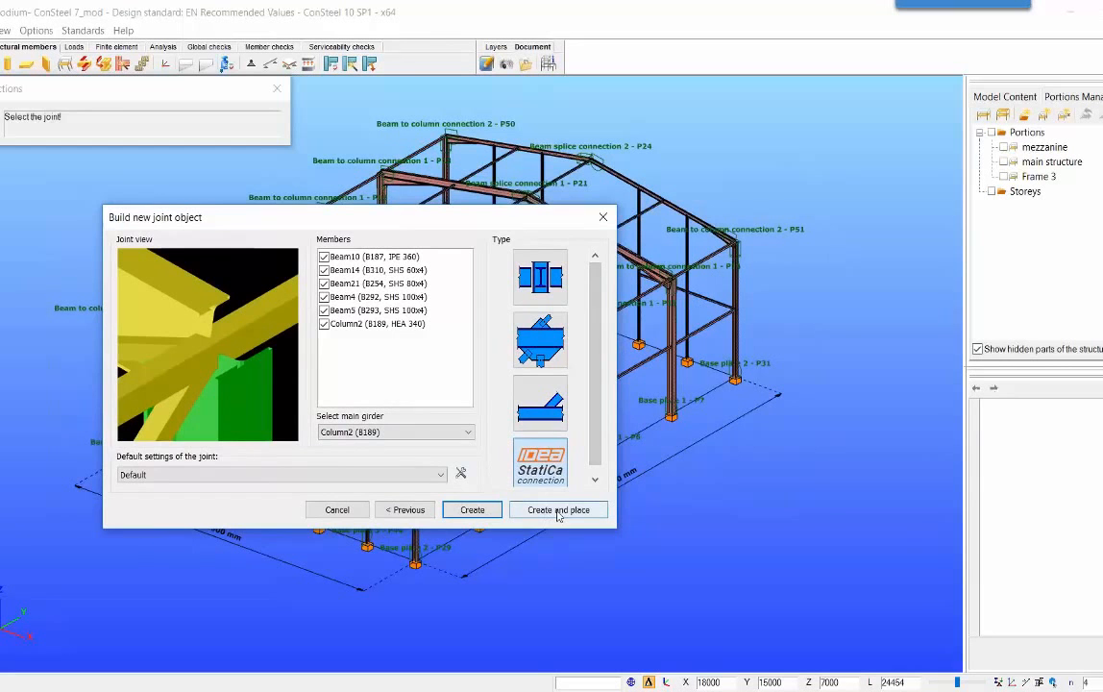
pyautogui.click(558, 510)
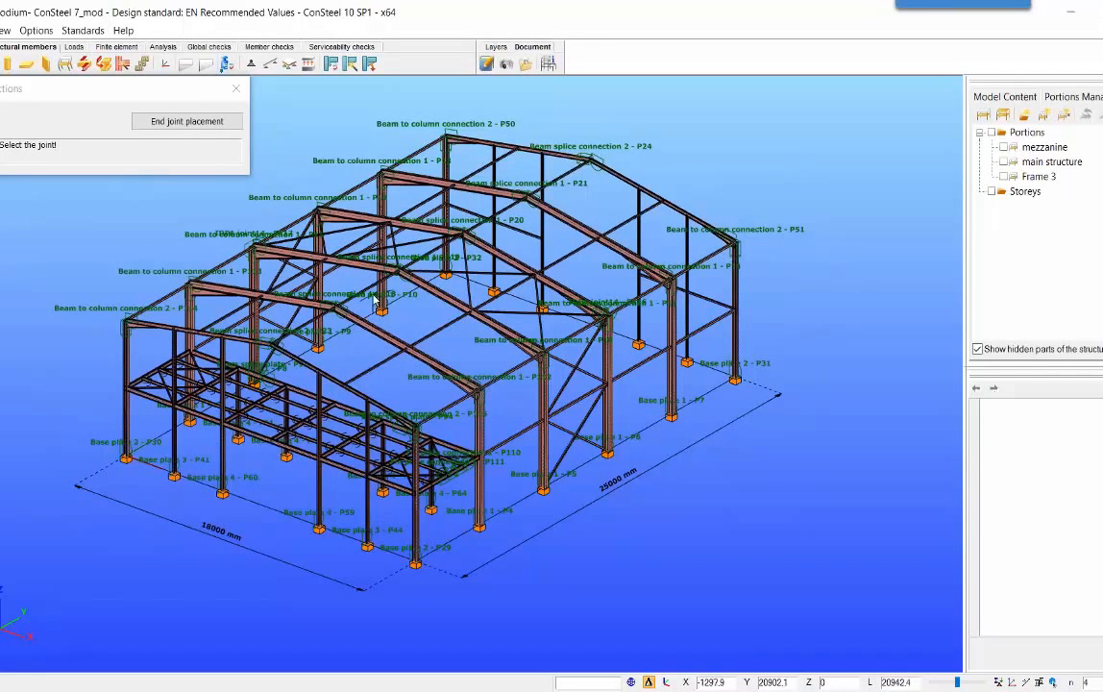
pyautogui.moveTo(381, 303); pyautogui.dragTo(409, 313, button='middle')
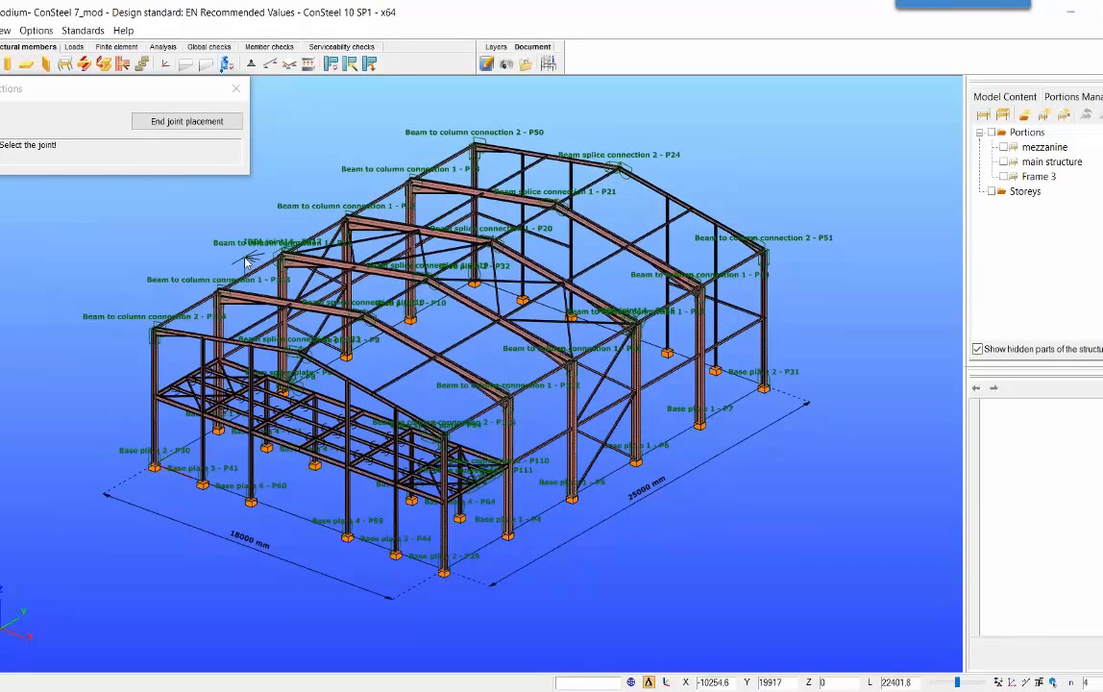
pyautogui.click(186, 121)
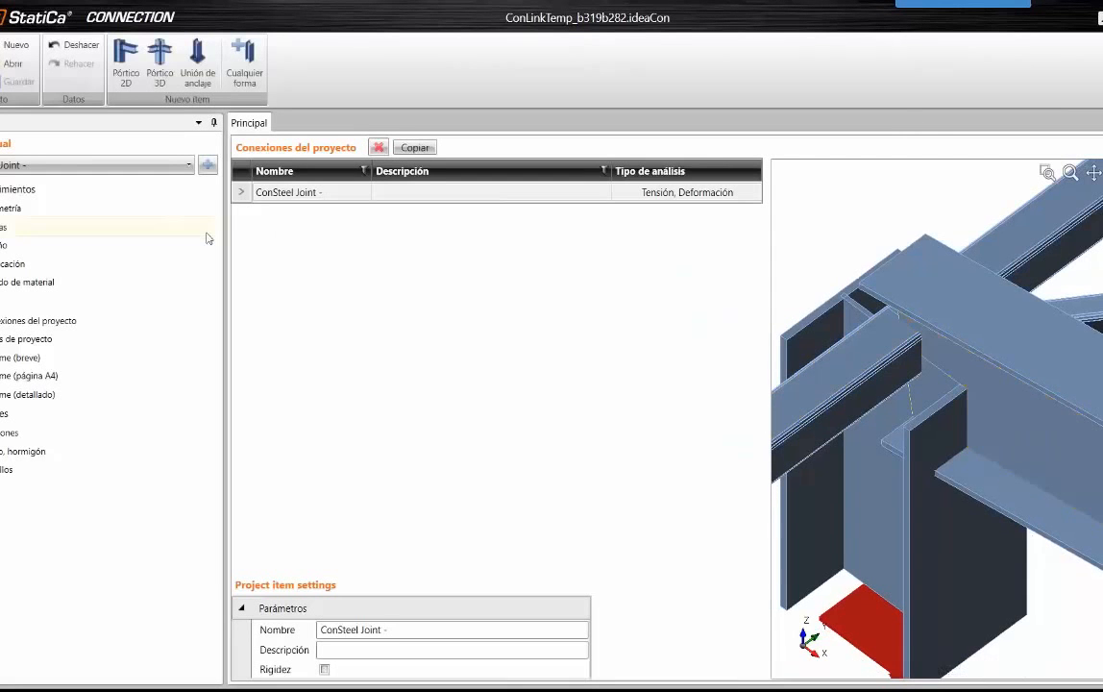
# In IDEA StatiCa Connection, examine the transferred joint's members and loads from several angles and open its design operations.
pyautogui.scroll(-3, 901, 369)
pyautogui.moveTo(947, 356)
pyautogui.mouseDown(button='middle')
pyautogui.moveTo(987, 343)
pyautogui.moveTo(961, 357)
pyautogui.mouseUp(button='middle')
pyautogui.scroll(1, 945, 351)
pyautogui.scroll(-2, 946, 351)
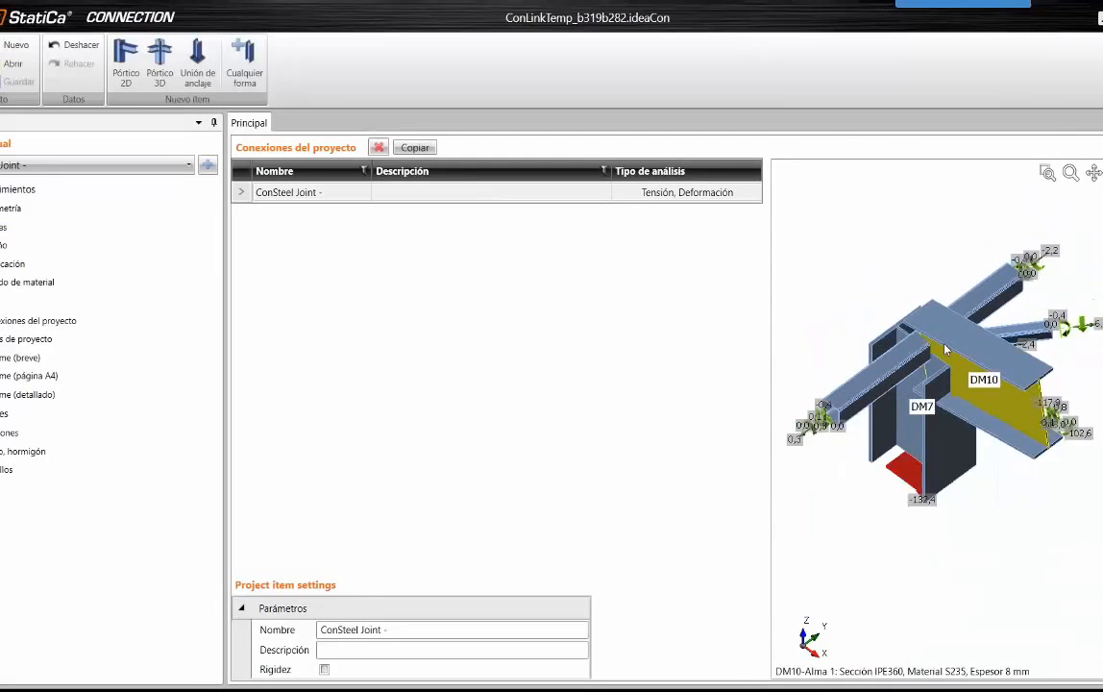
pyautogui.scroll(1, 945, 349)
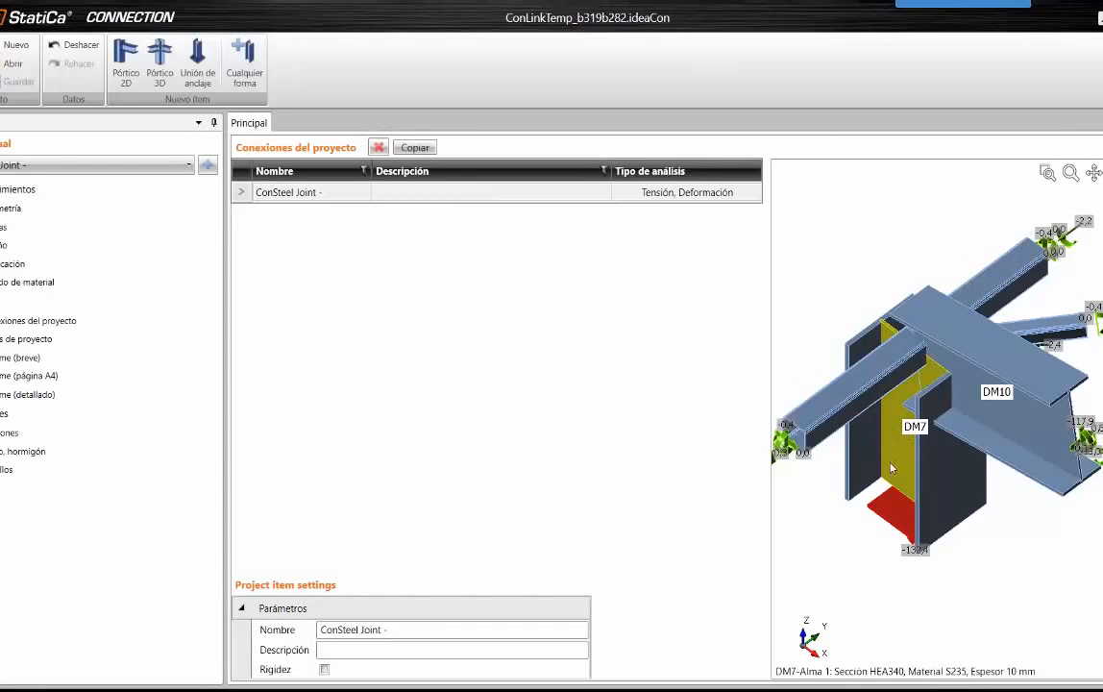
pyautogui.click(4, 247)
pyautogui.moveTo(736, 333); pyautogui.dragTo(644, 327)
pyautogui.moveTo(834, 412); pyautogui.dragTo(873, 441, button='right')
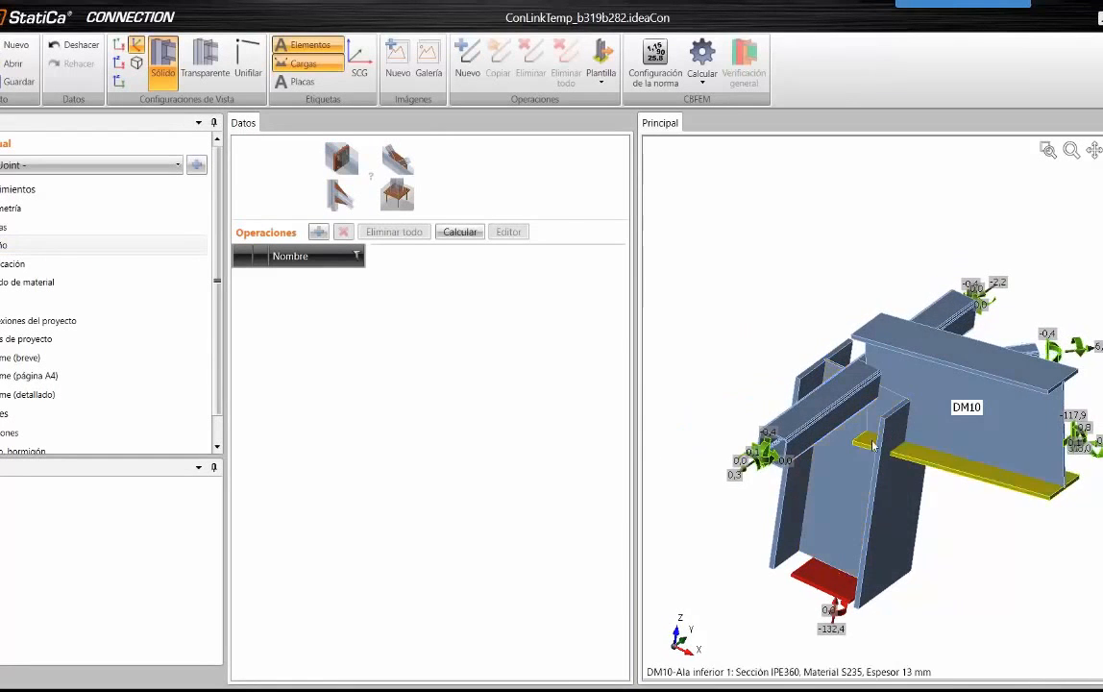
# In the joint geometry, set the ex offset of column DM7 to -210 mm.
pyautogui.click(112, 215)
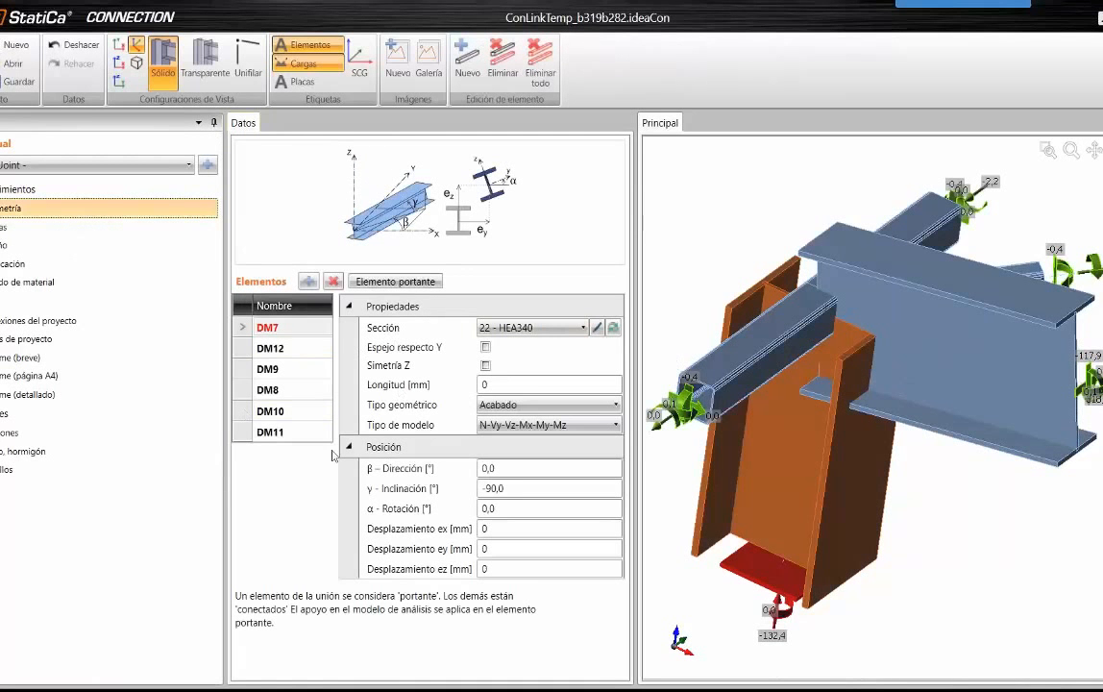
pyautogui.click(438, 527)
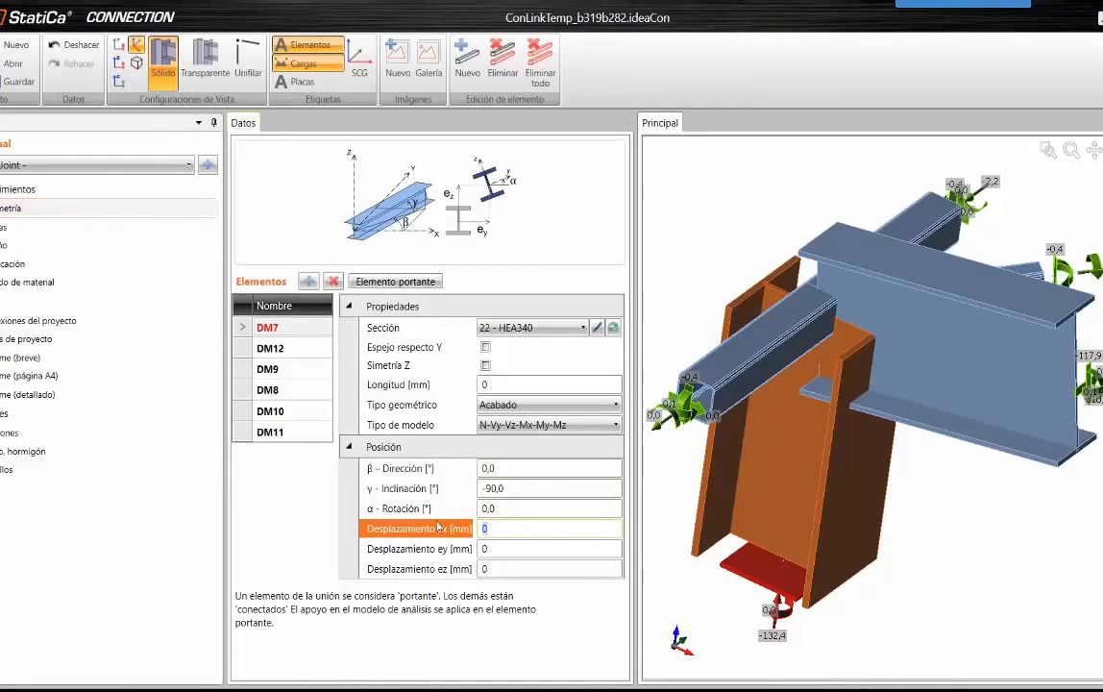
pyautogui.write('-210')
pyautogui.press('Tab')
# Set the ey offset of the SHS 60 brace DM11 to 30 mm.
pyautogui.moveTo(851, 460); pyautogui.dragTo(1007, 352, button='middle')
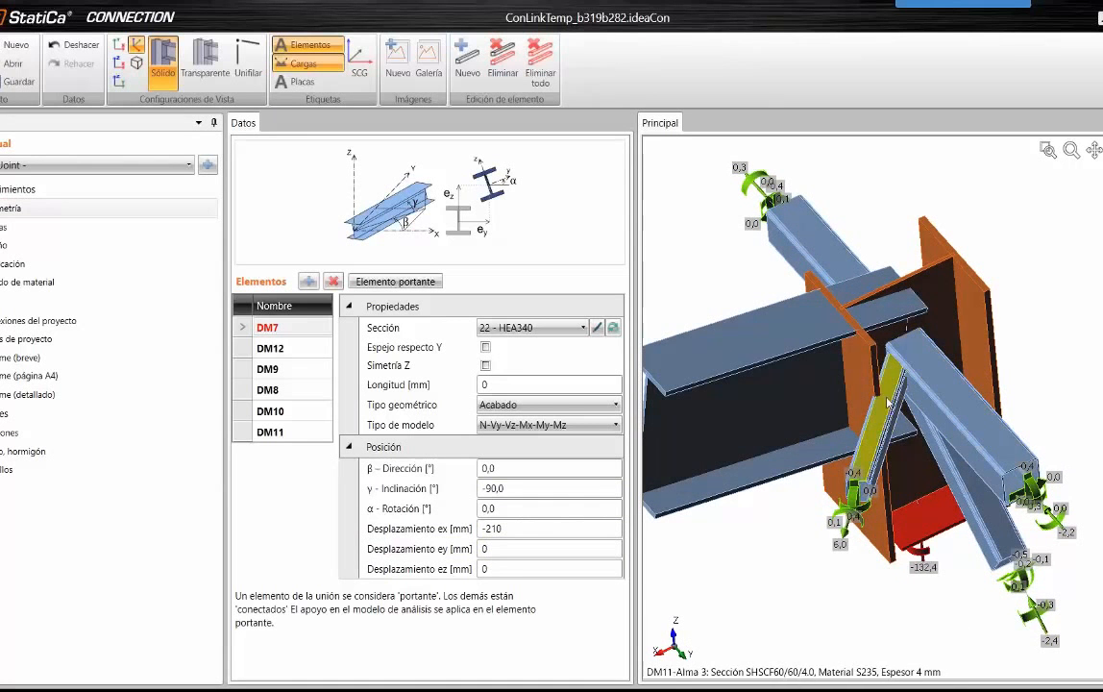
pyautogui.moveTo(901, 398); pyautogui.dragTo(890, 408, button='middle')
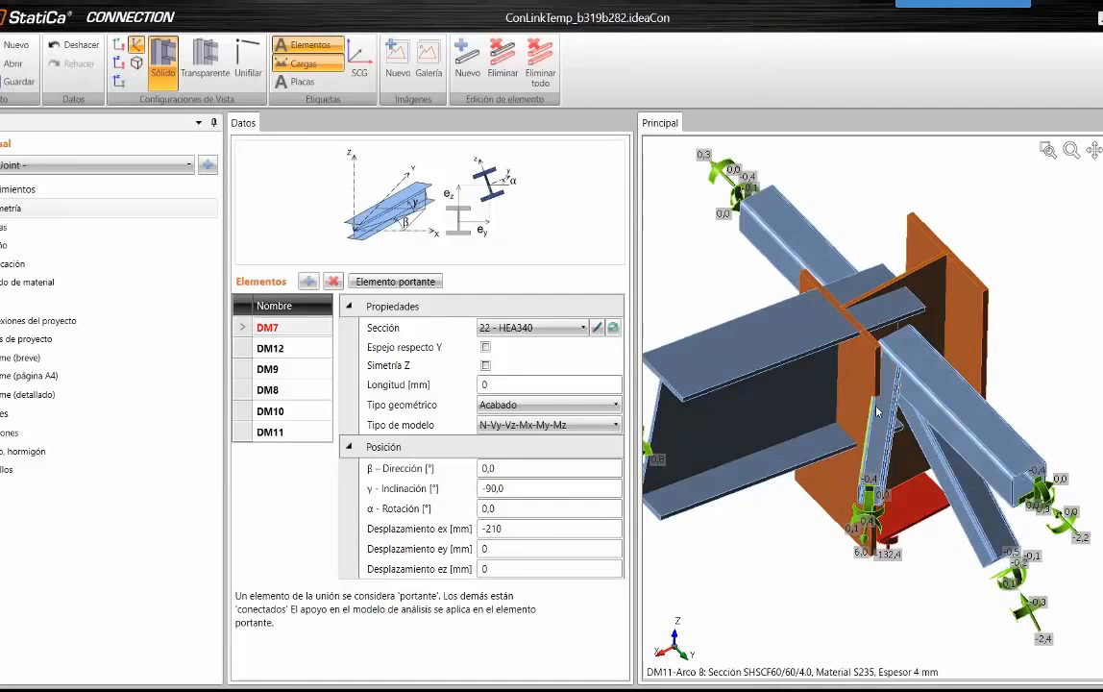
pyautogui.moveTo(875, 415); pyautogui.dragTo(869, 415, button='middle')
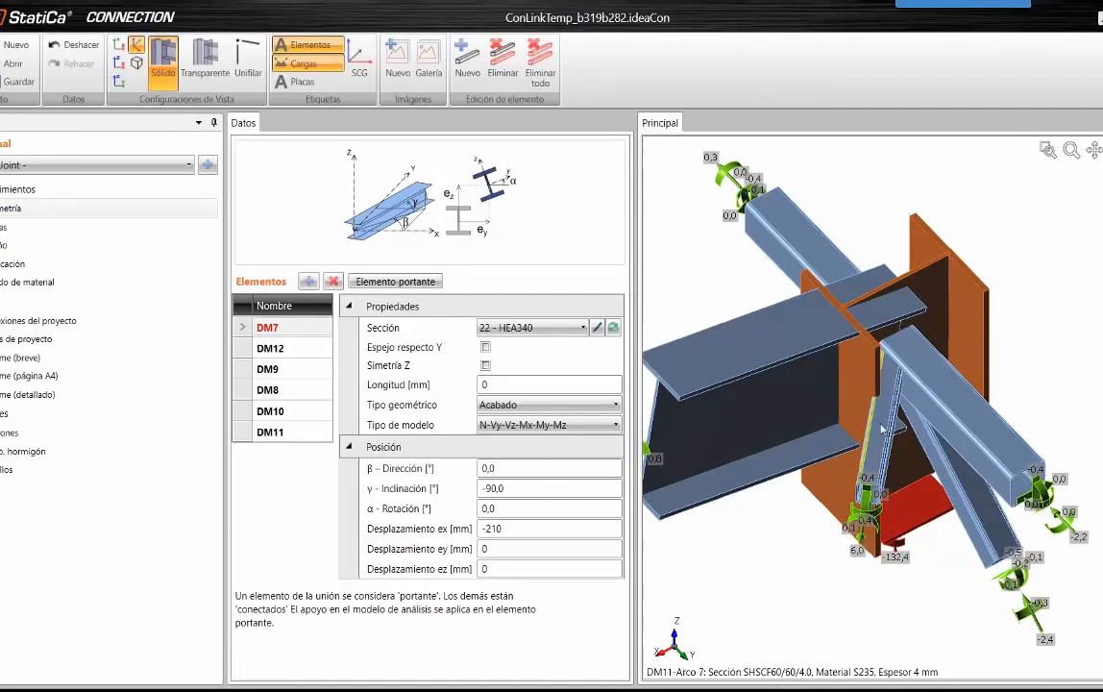
pyautogui.click(273, 431)
pyautogui.click(470, 550)
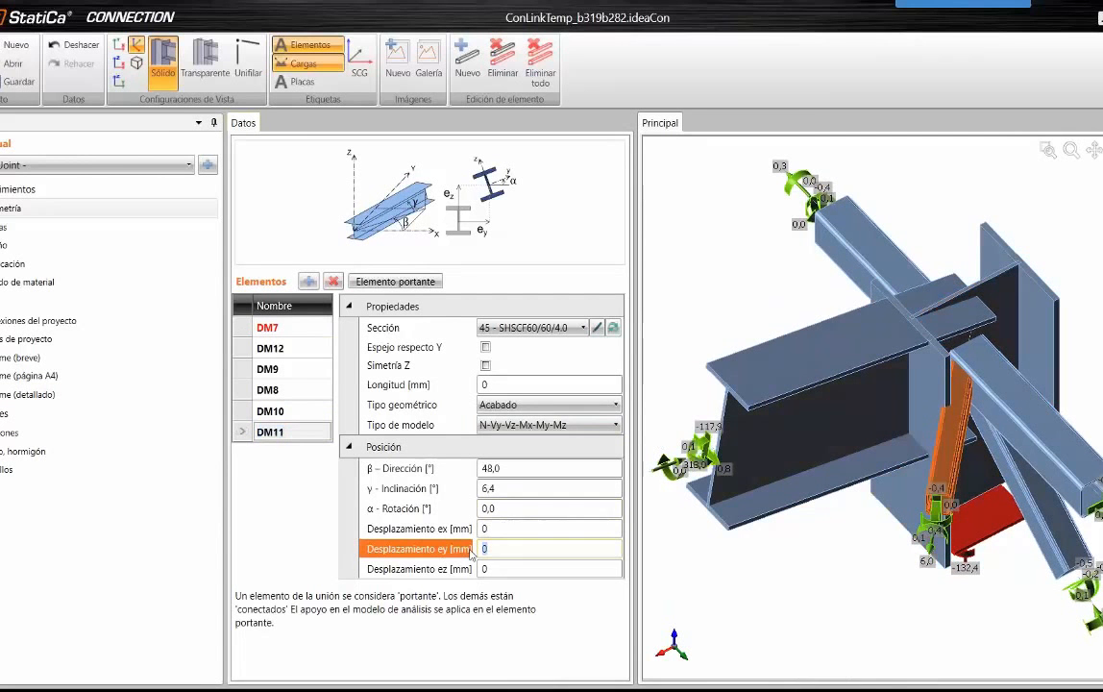
pyautogui.write('30')
pyautogui.press('Tab')
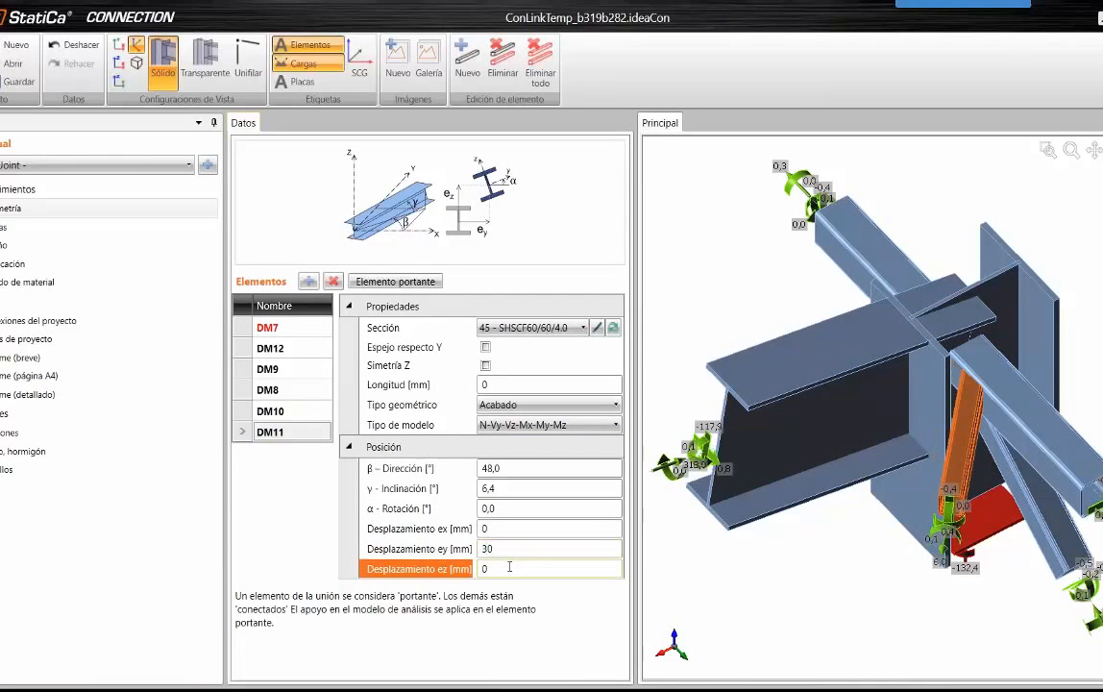
# Set the ez offset of the SHS 80 diagonal DM12 to -50 mm.
pyautogui.moveTo(1015, 542); pyautogui.dragTo(1020, 511, button='middle')
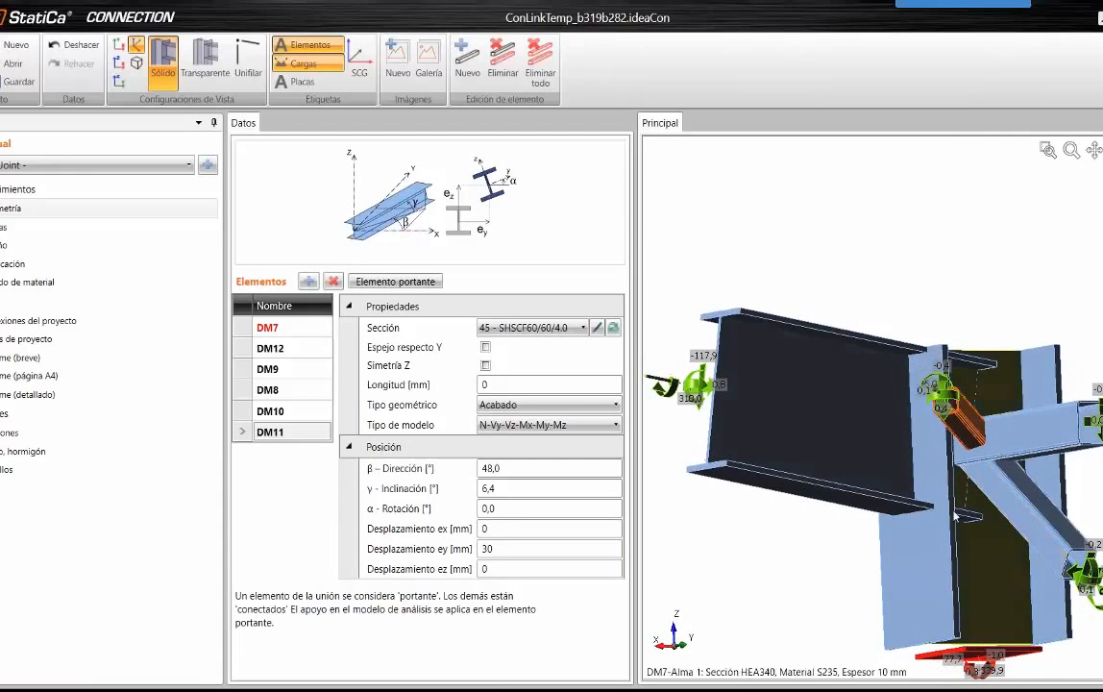
pyautogui.click(278, 347)
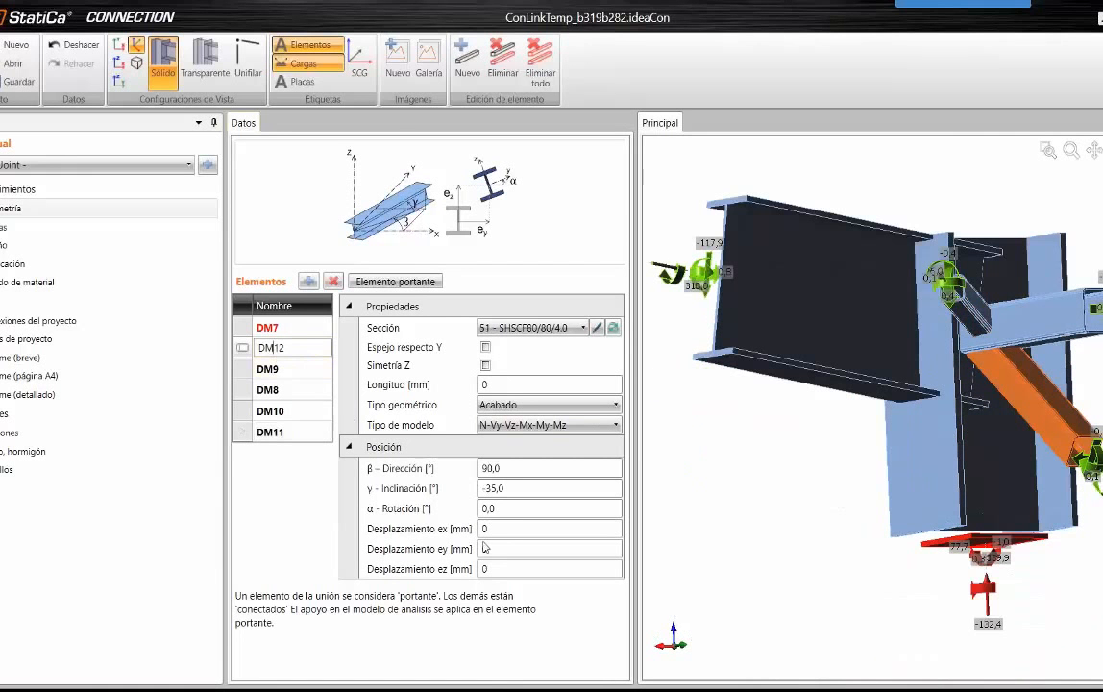
pyautogui.click(486, 569)
pyautogui.write('-50')
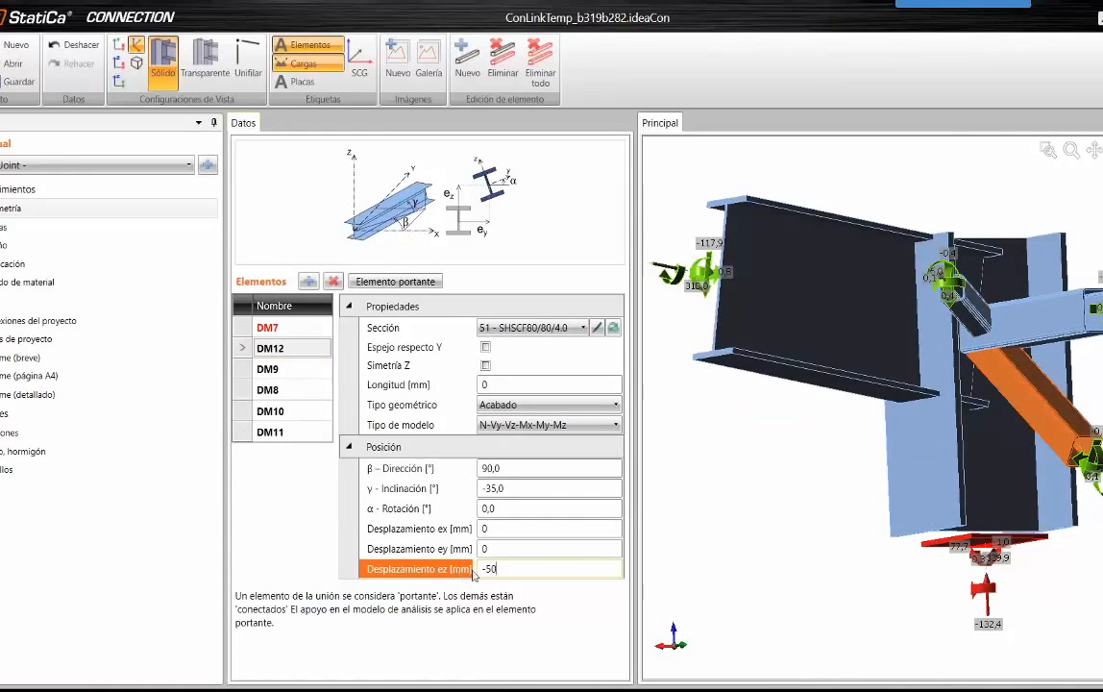
pyautogui.hotkey('shift', 'Tab')
# Add an end plate operation to the joint's design with M16 10.9 bolts.
pyautogui.keyDown('ctrl'); pyautogui.moveTo(808, 482); pyautogui.dragTo(933, 216, button='middle'); pyautogui.keyUp('ctrl')
pyautogui.keyDown('ctrl'); pyautogui.moveTo(825, 246); pyautogui.dragTo(964, 482, button='middle'); pyautogui.keyUp('ctrl')
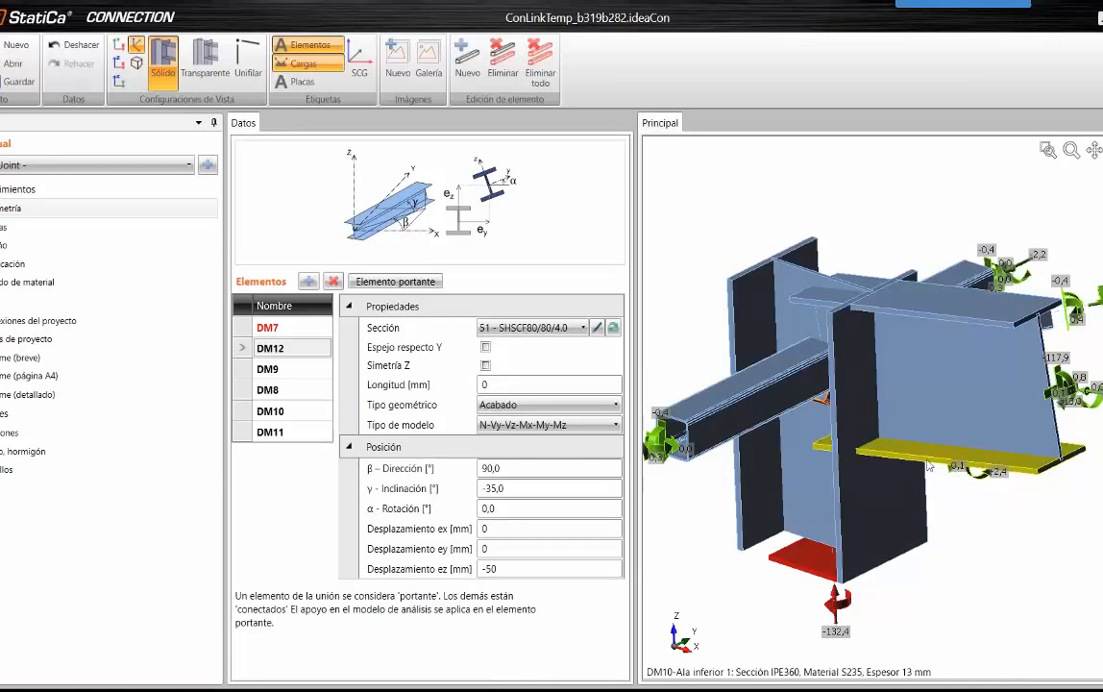
pyautogui.click(43, 242)
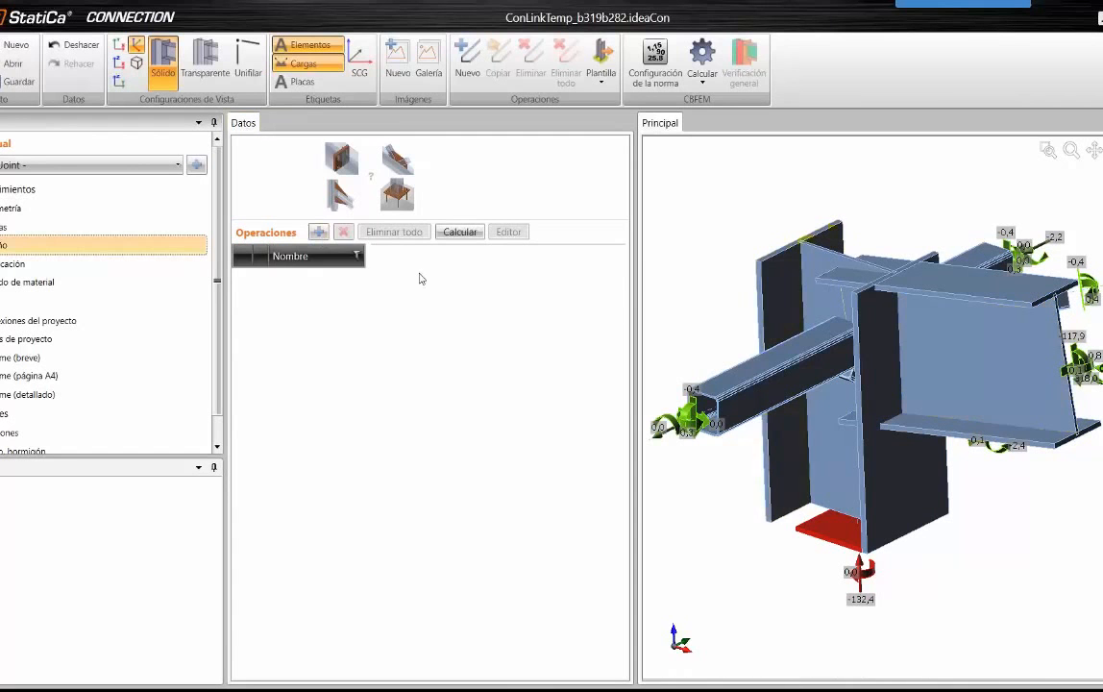
pyautogui.click(318, 233)
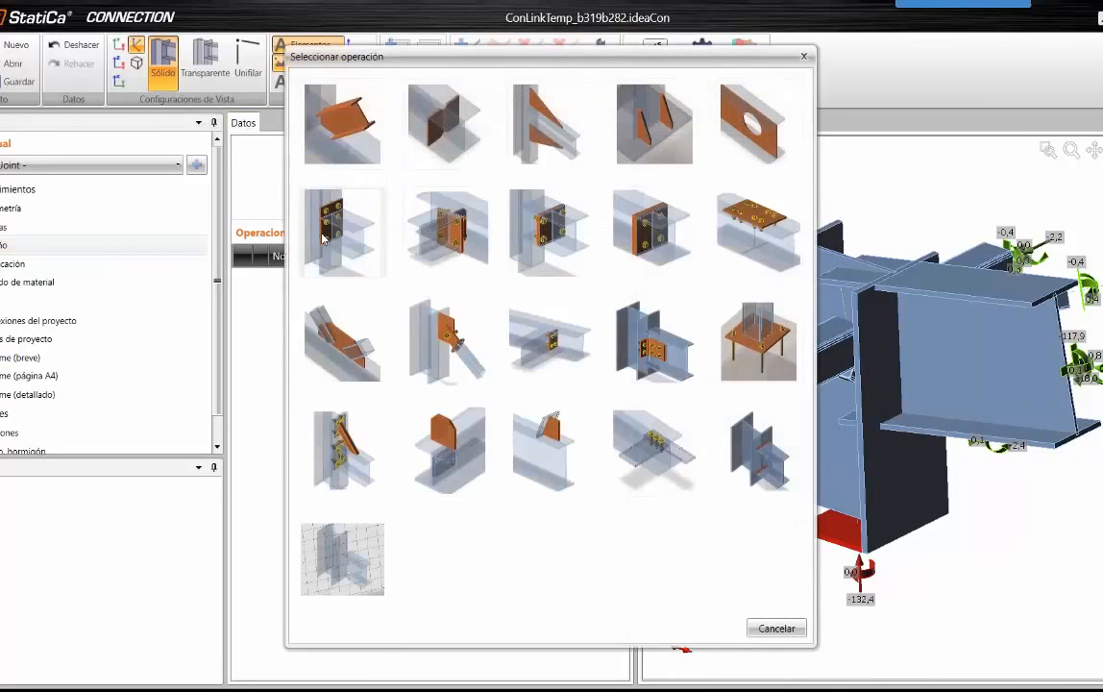
pyautogui.click(368, 224)
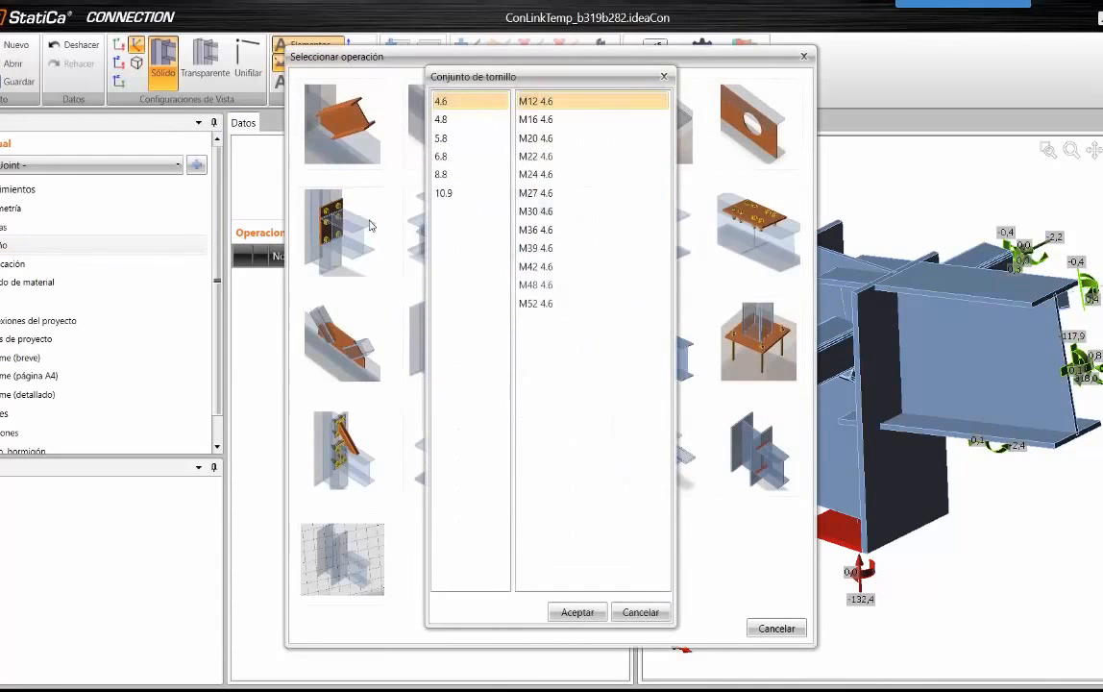
pyautogui.click(495, 192)
pyautogui.click(552, 120)
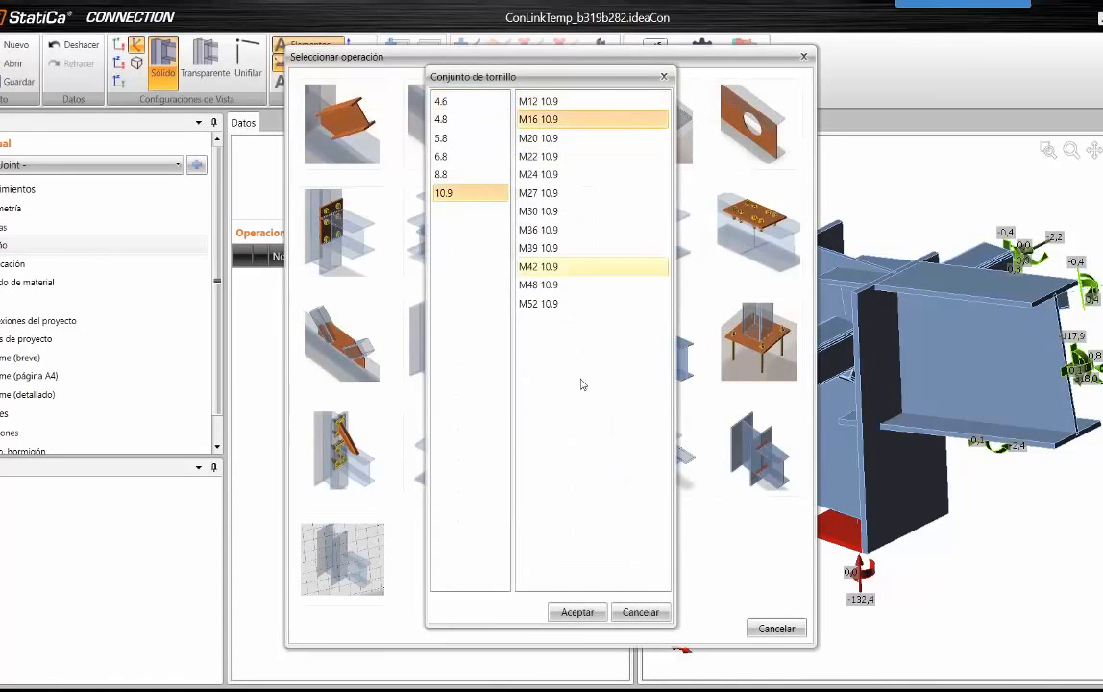
pyautogui.click(585, 619)
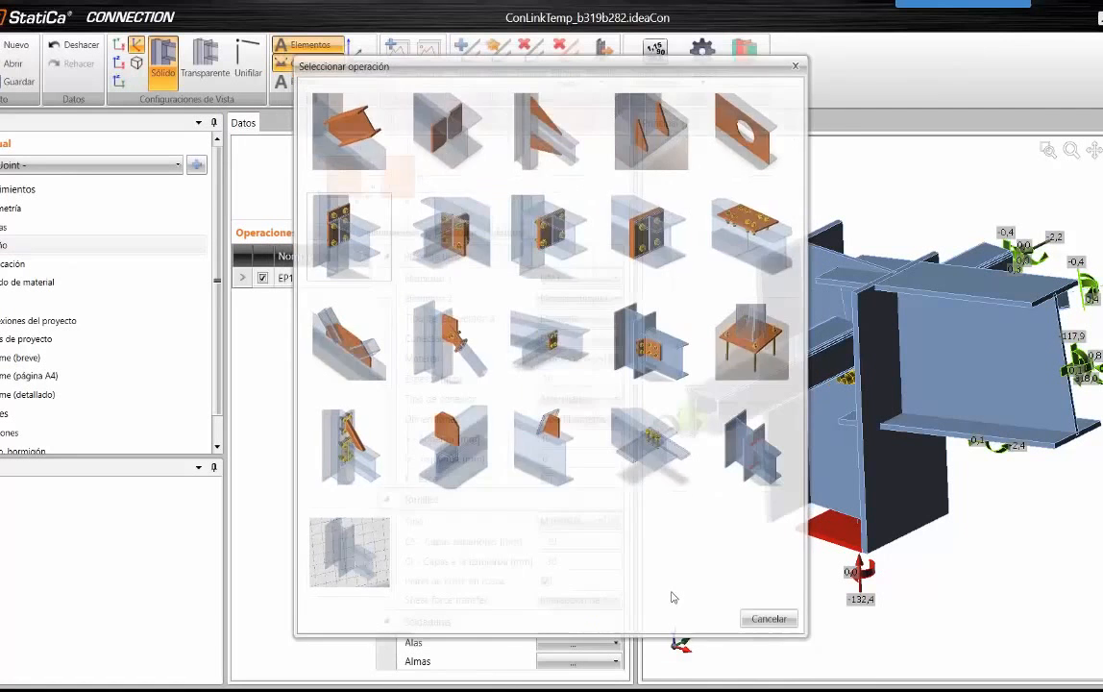
# Assign the end plate to the IPE 360 beam DM10 as its first element.
pyautogui.click(577, 278)
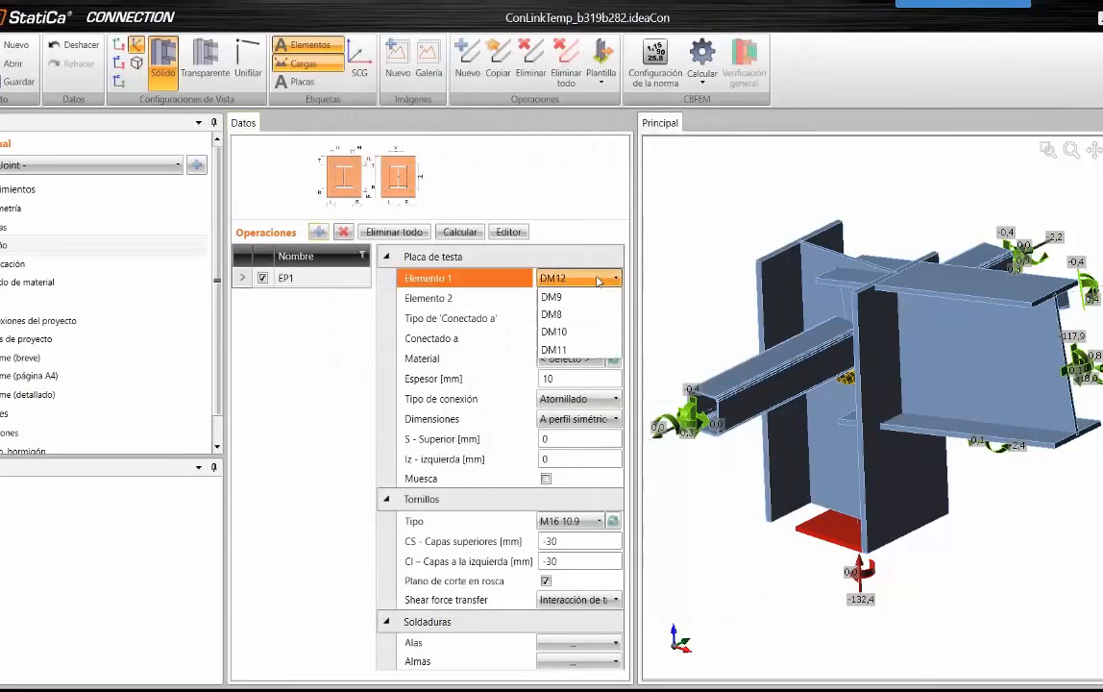
pyautogui.click(995, 386)
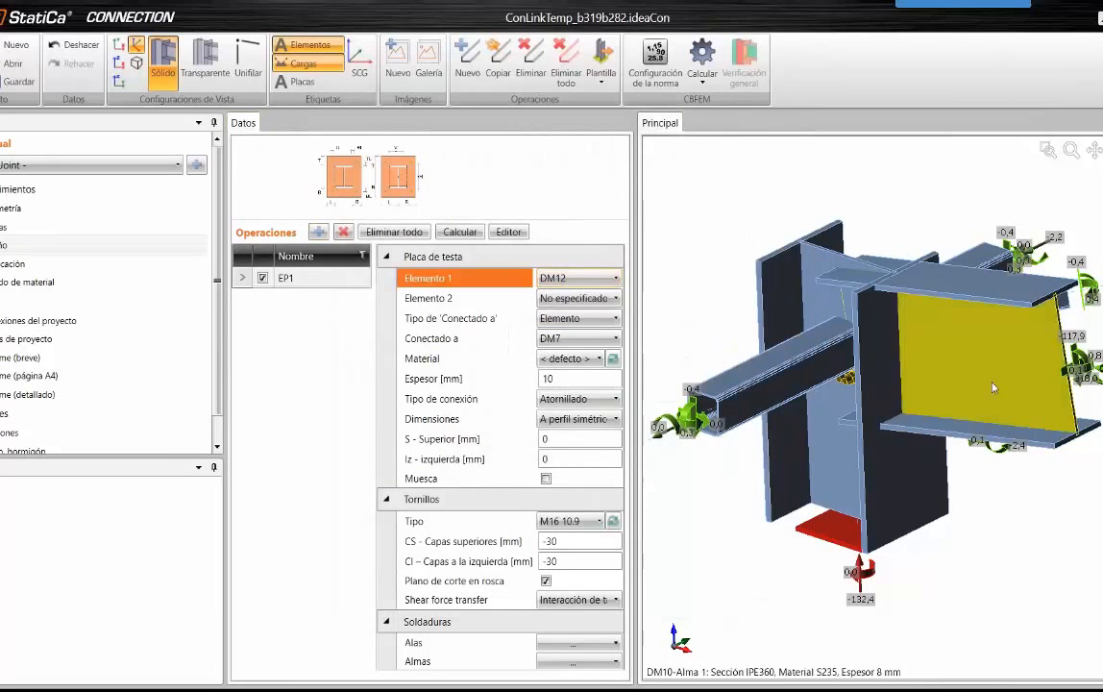
pyautogui.click(584, 282)
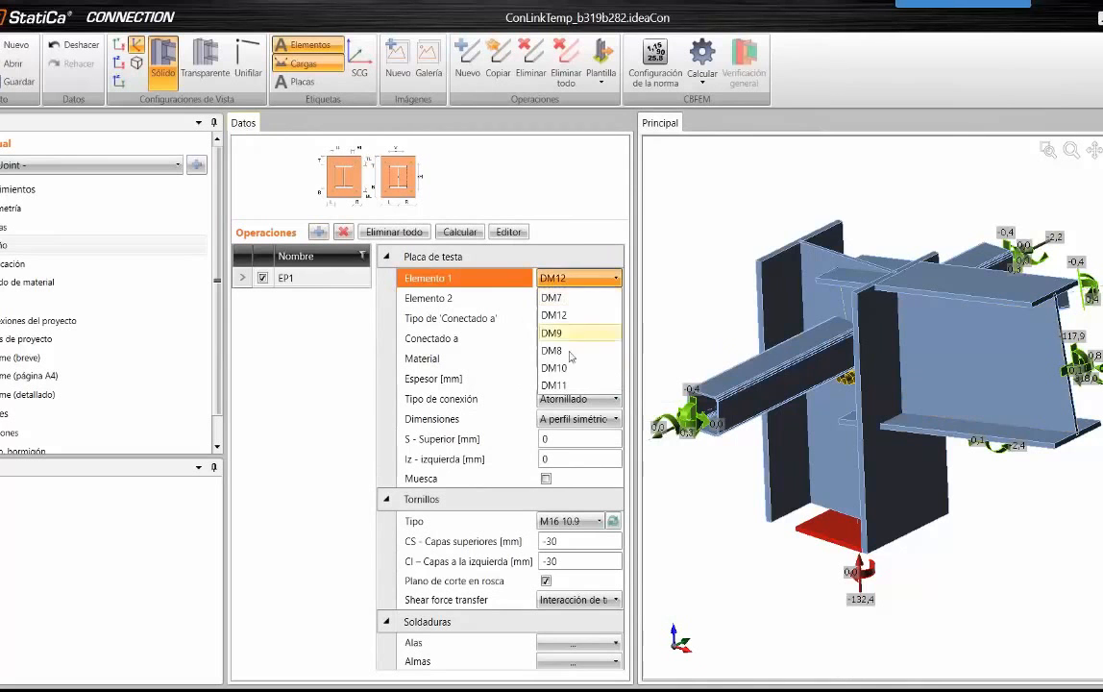
pyautogui.click(567, 379)
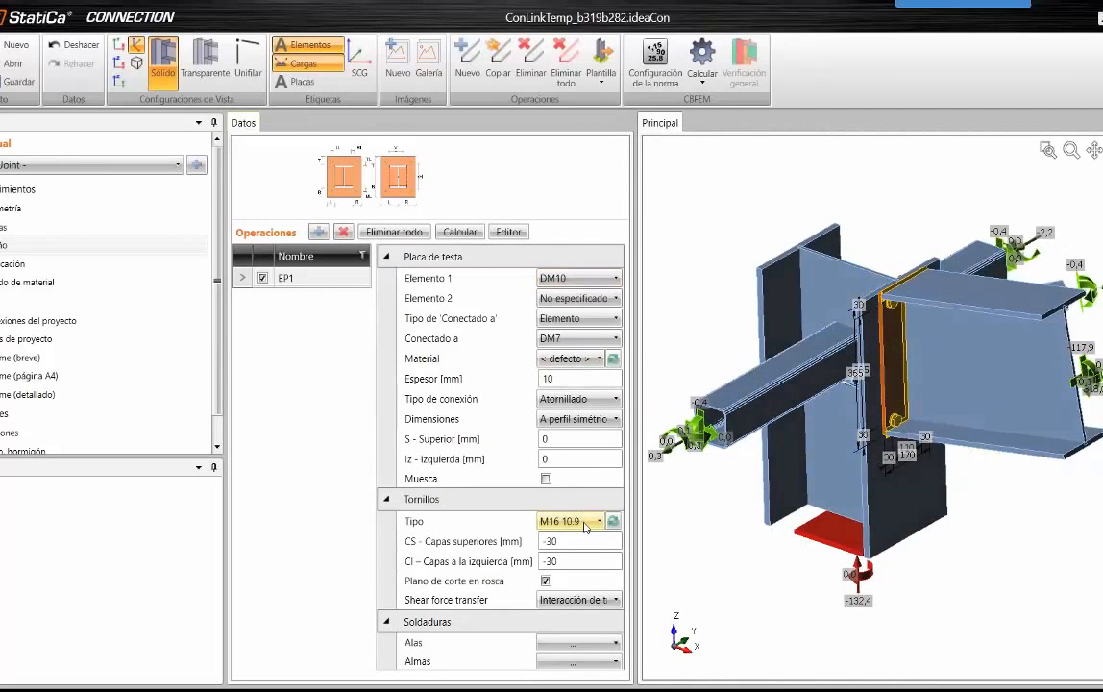
# Set the end plate's upper bolt layers to -50 mm.
pyautogui.click(545, 542)
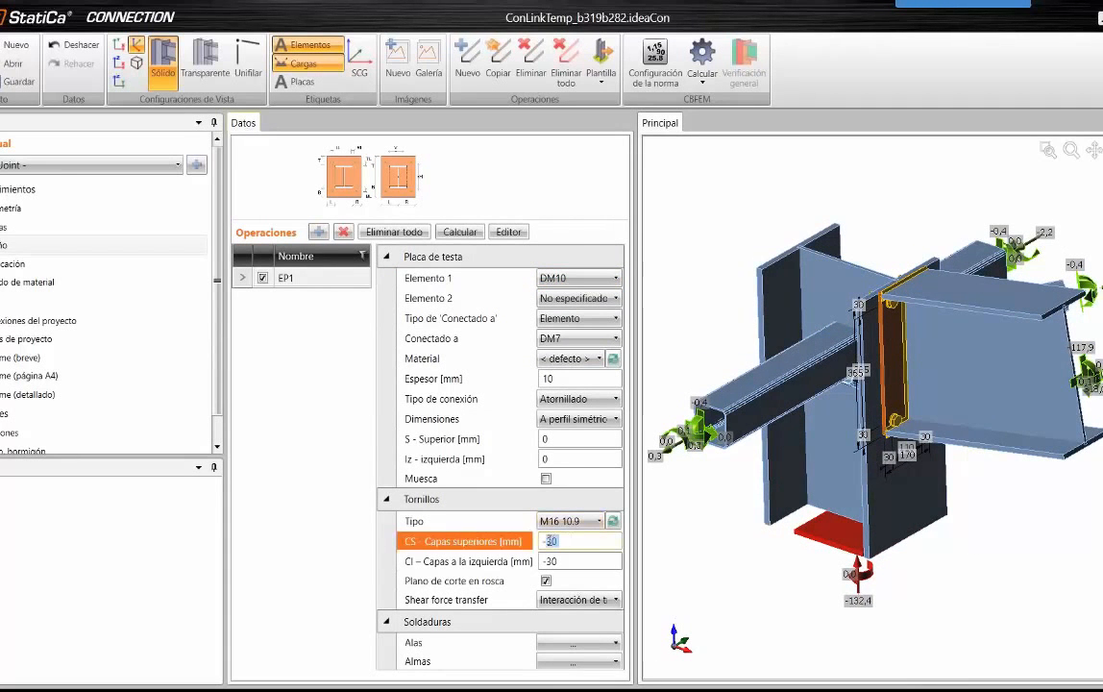
pyautogui.write('-50')
pyautogui.press('Tab')
# Add a connection plate operation and assign it to the SHS 100 member DM8.
pyautogui.moveTo(898, 515); pyautogui.dragTo(880, 546, button='middle')
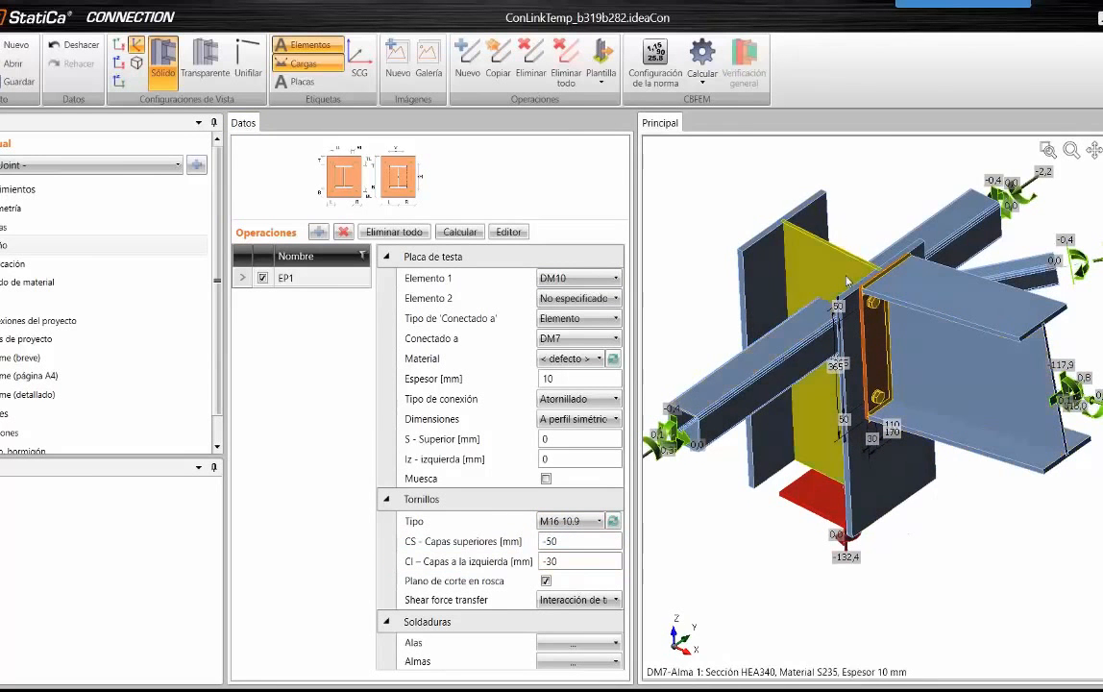
pyautogui.moveTo(800, 347); pyautogui.dragTo(792, 327, button='middle')
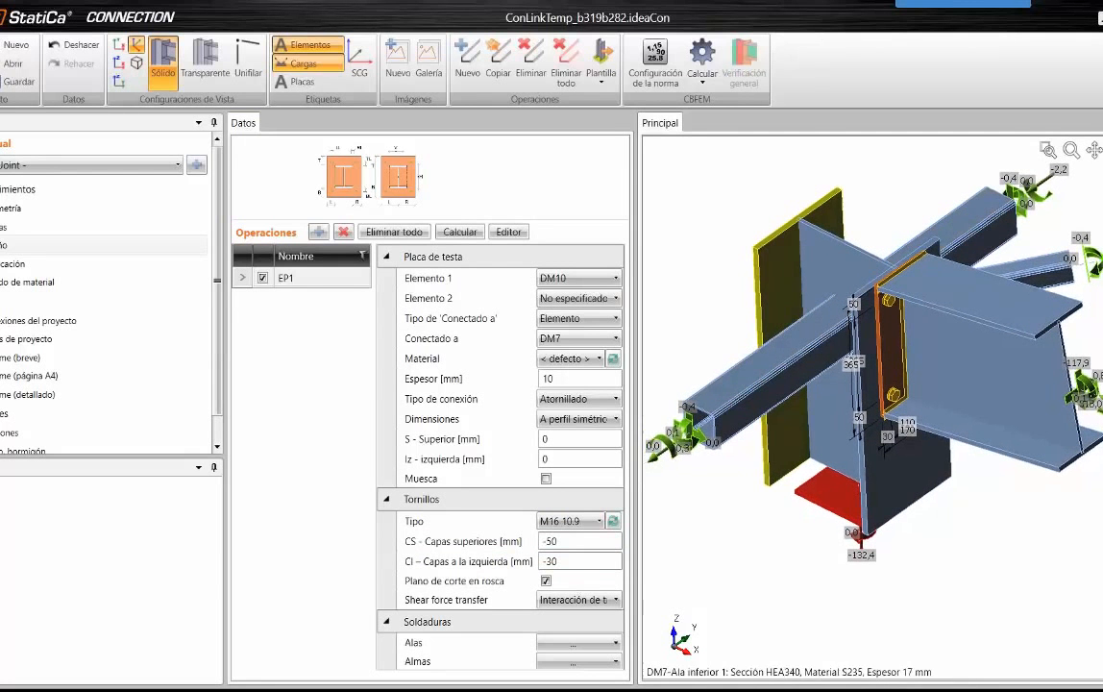
pyautogui.click(323, 237)
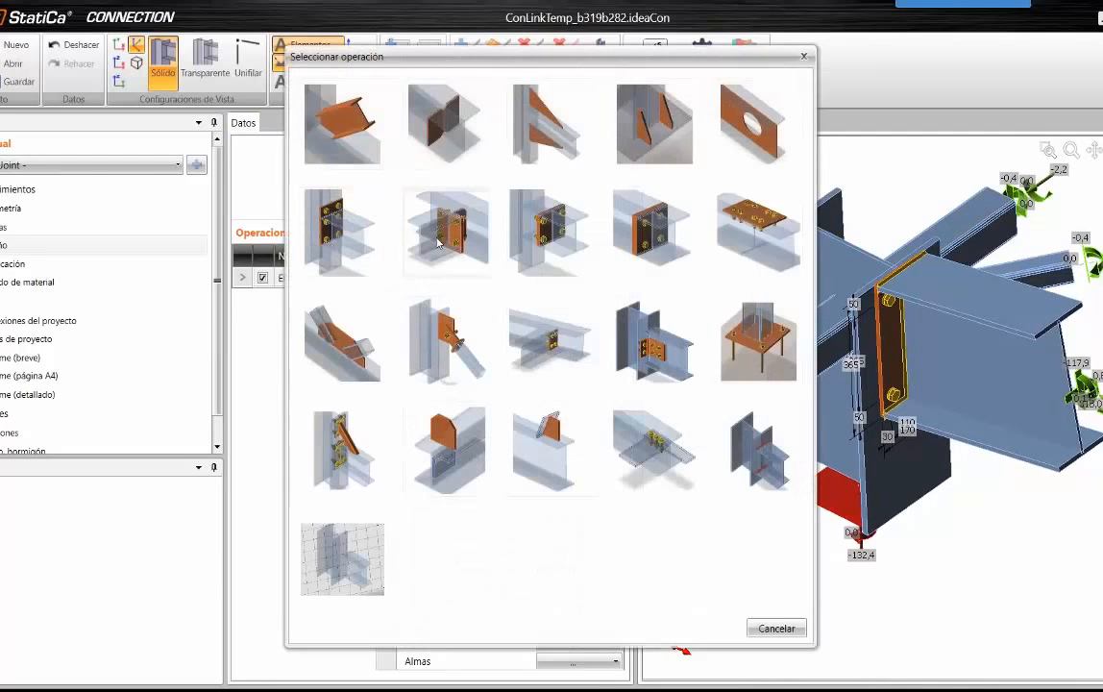
pyautogui.click(456, 338)
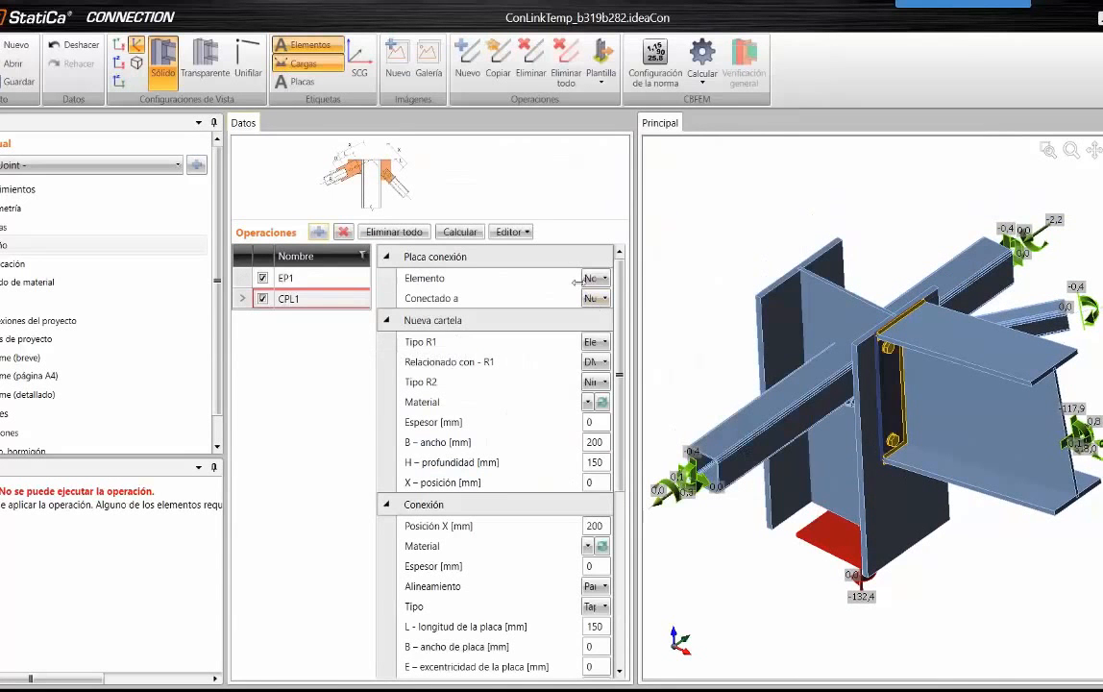
pyautogui.moveTo(574, 281); pyautogui.dragTo(512, 281)
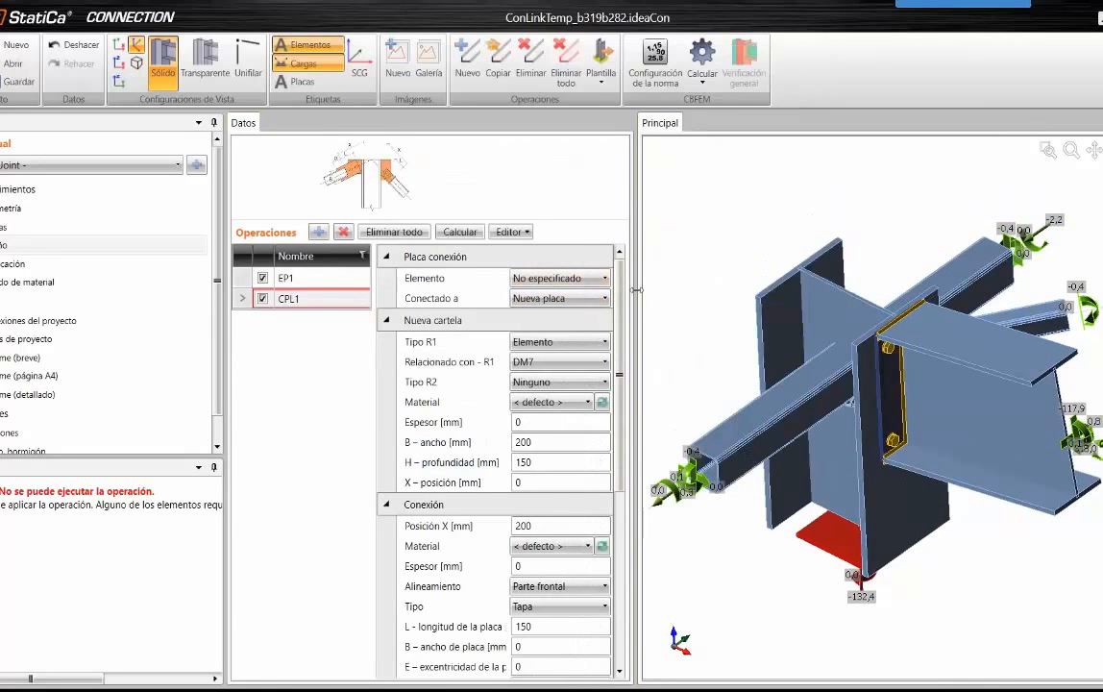
pyautogui.moveTo(666, 289); pyautogui.dragTo(666, 290)
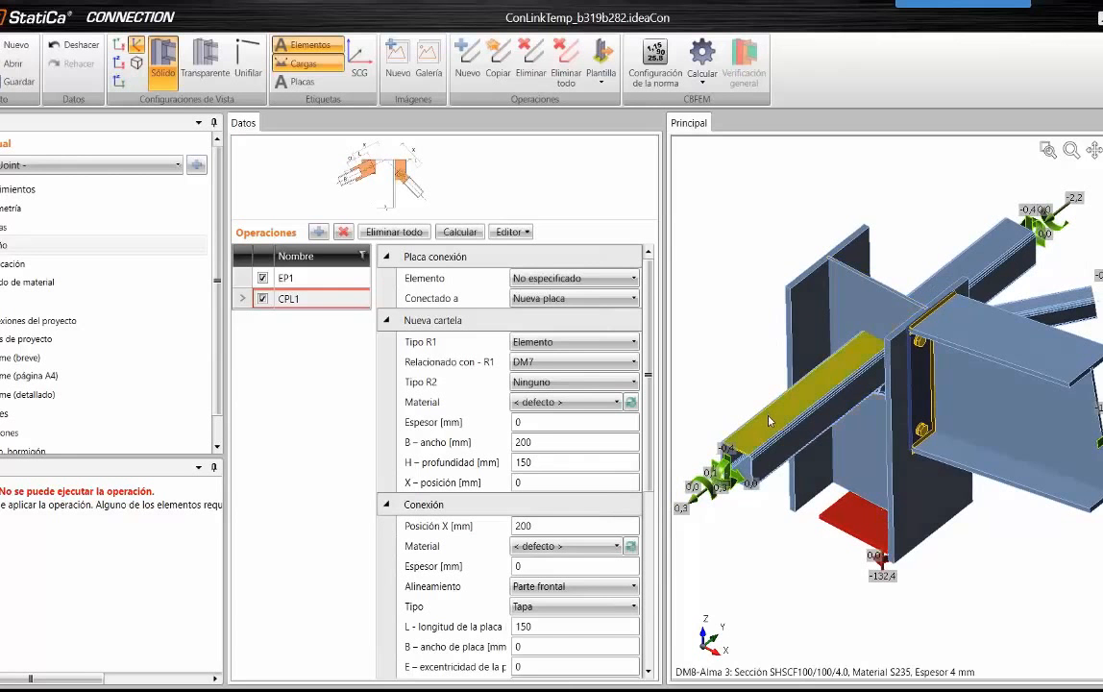
pyautogui.click(567, 278)
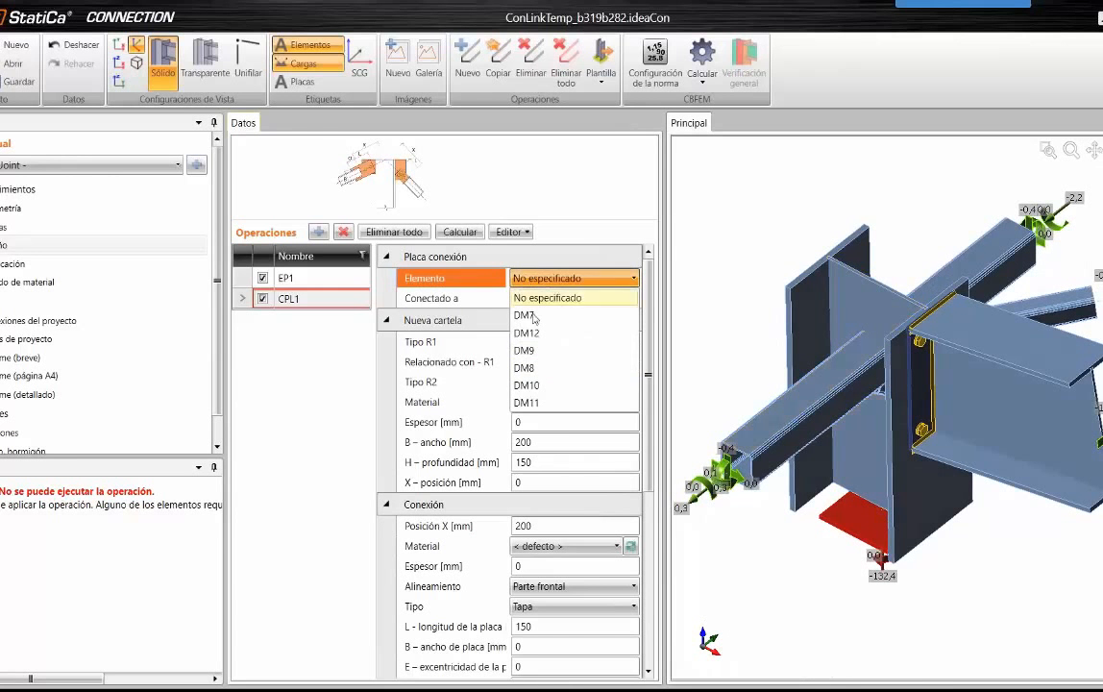
pyautogui.click(551, 369)
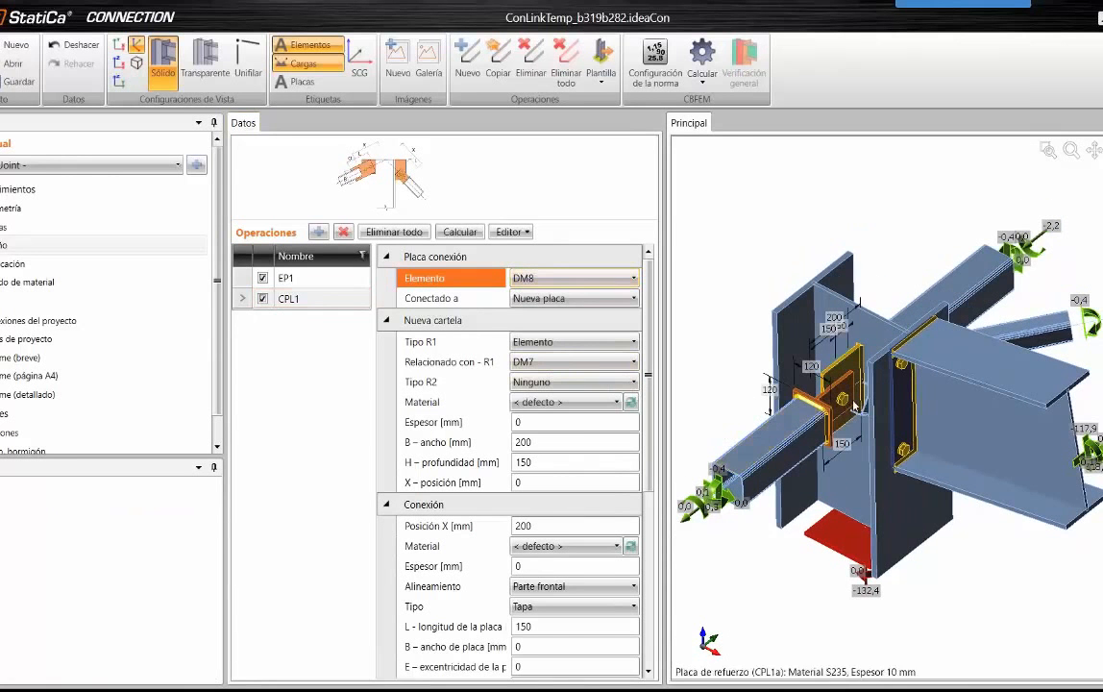
# Copy the connection plate operation CPL1 and assign the copy to the opposite SHS 100 member DM9.
pyautogui.scroll(5, 835, 380)
pyautogui.moveTo(836, 380)
pyautogui.mouseDown(button='middle')
pyautogui.moveTo(874, 387)
pyautogui.moveTo(850, 414)
pyautogui.moveTo(823, 396)
pyautogui.moveTo(851, 379)
pyautogui.mouseUp(button='middle')
pyautogui.scroll(-3, 854, 389)
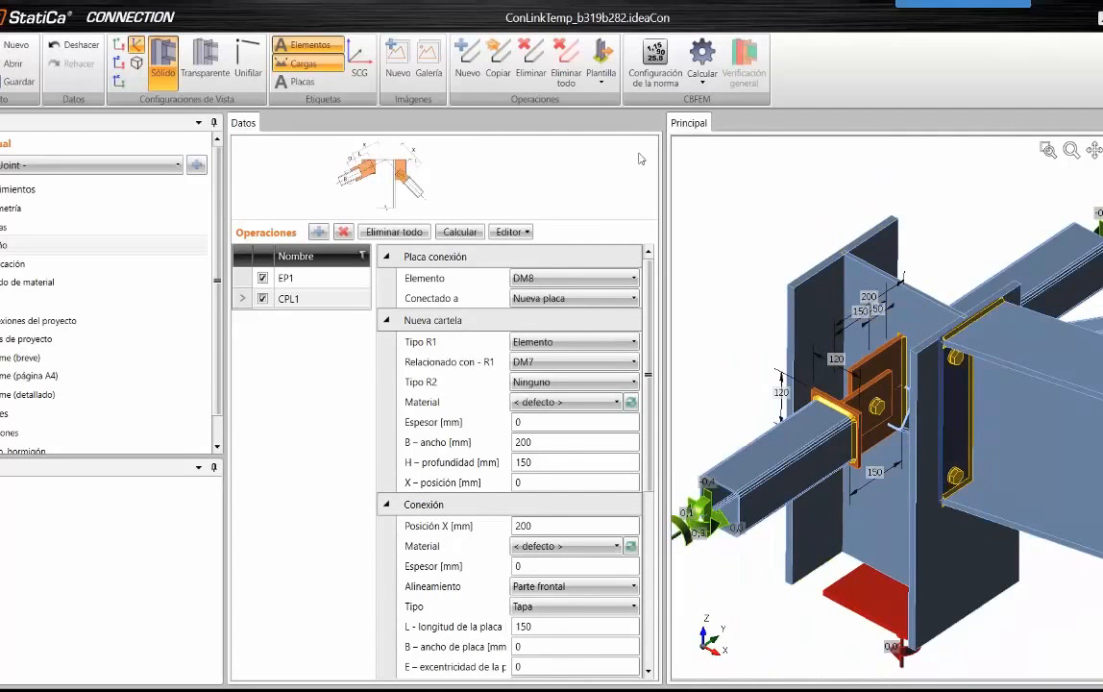
pyautogui.click(503, 70)
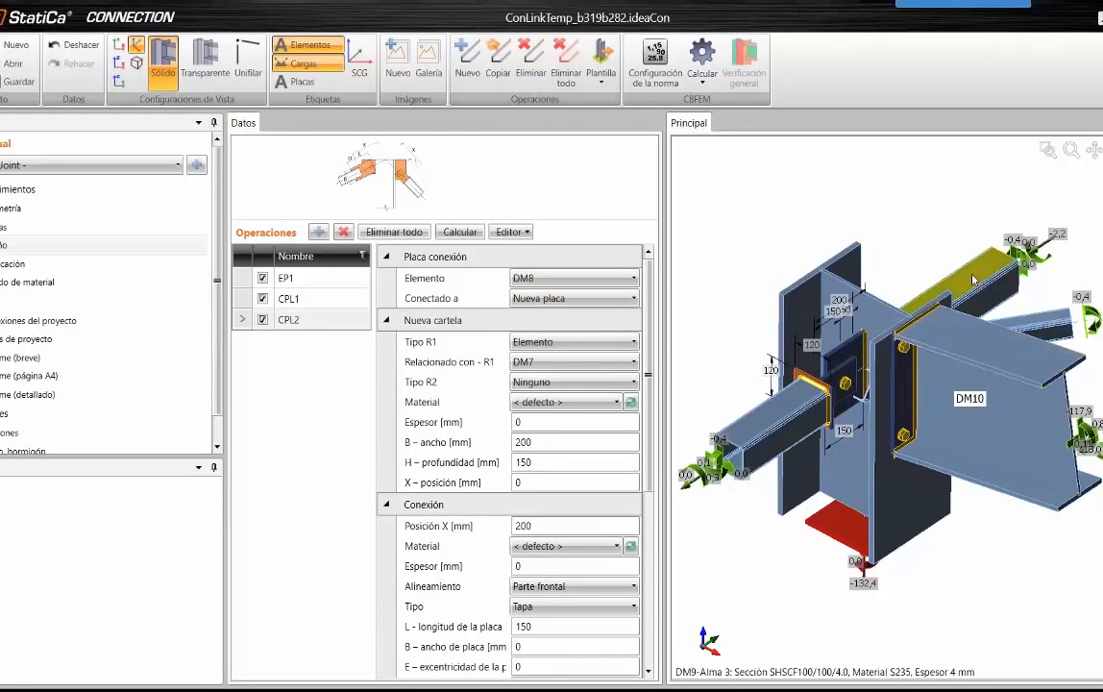
pyautogui.click(577, 278)
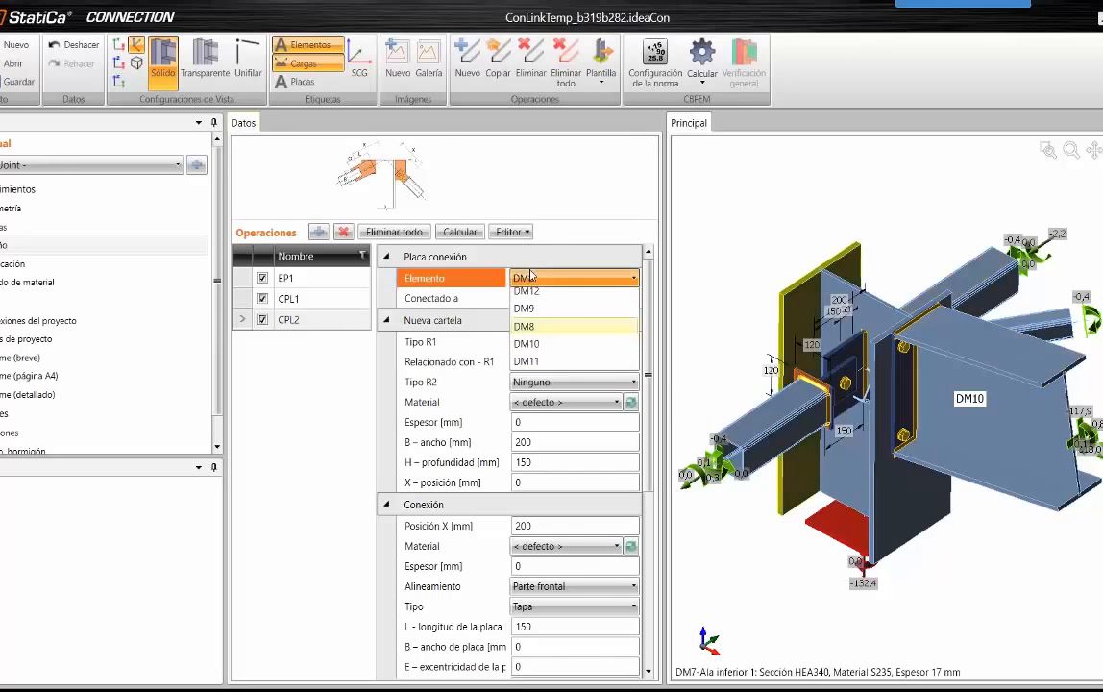
pyautogui.click(541, 350)
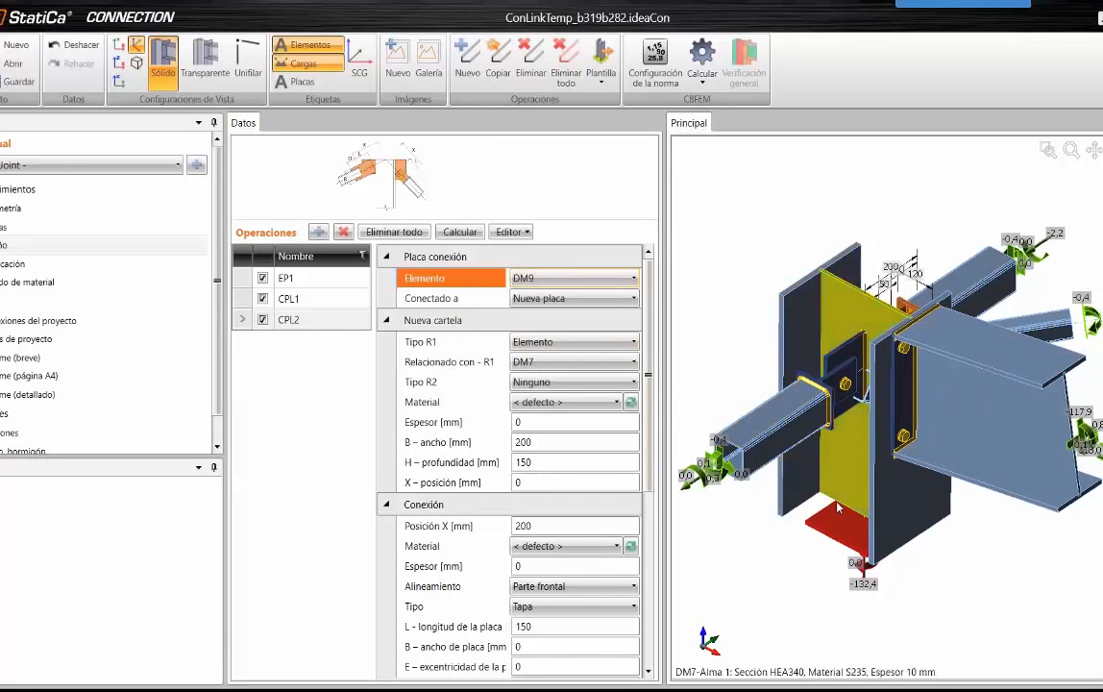
# Set the new gusset plate of the DM9 connection to 300 mm width and -50 mm X position.
pyautogui.moveTo(833, 502); pyautogui.dragTo(894, 442, button='right')
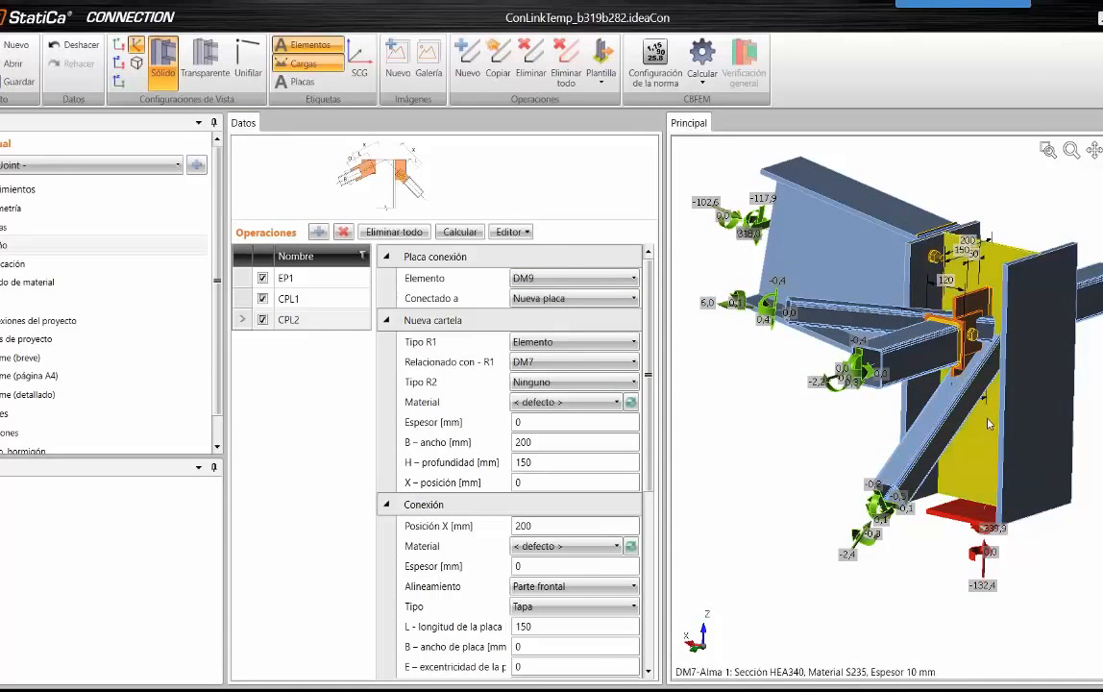
pyautogui.click(561, 440)
pyautogui.write('300')
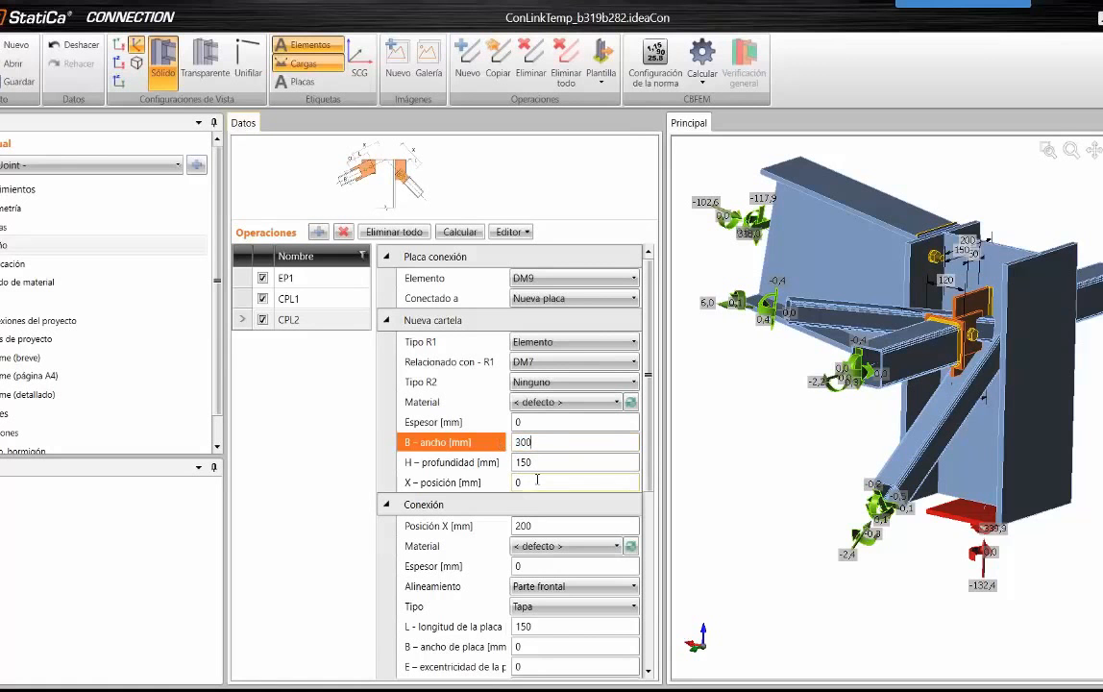
pyautogui.click(538, 483)
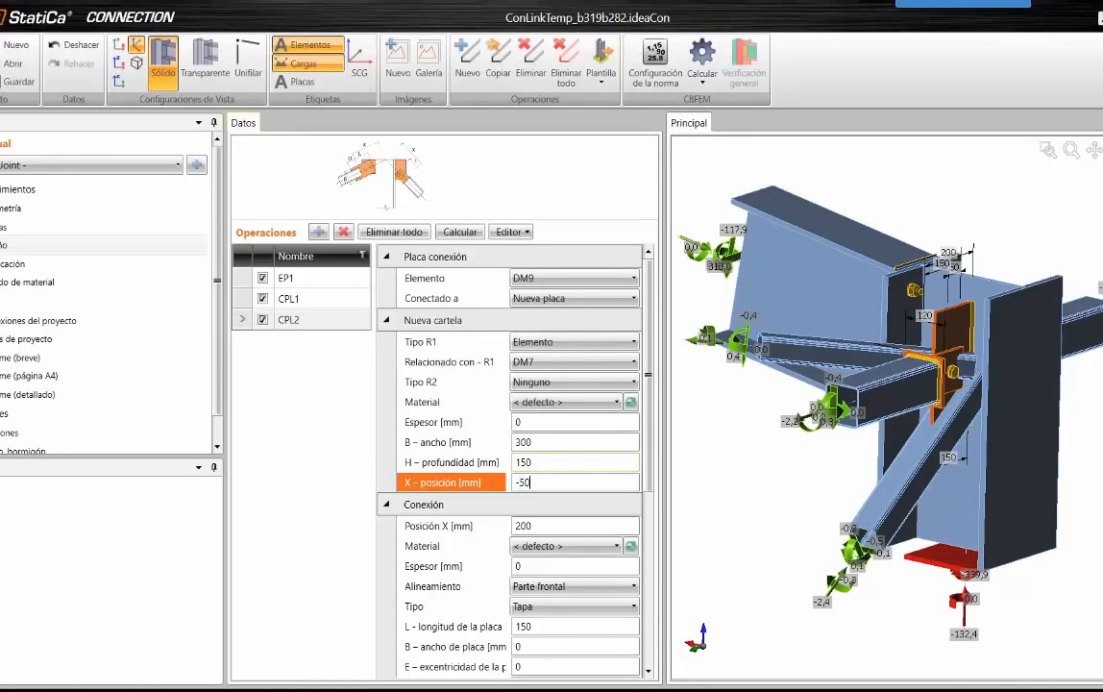
pyautogui.click(548, 445)
# Copy the connection plate operation CPL2 and assign the copy to the SHS 80 diagonal DM12.
pyautogui.moveTo(939, 456); pyautogui.dragTo(889, 478, button='middle')
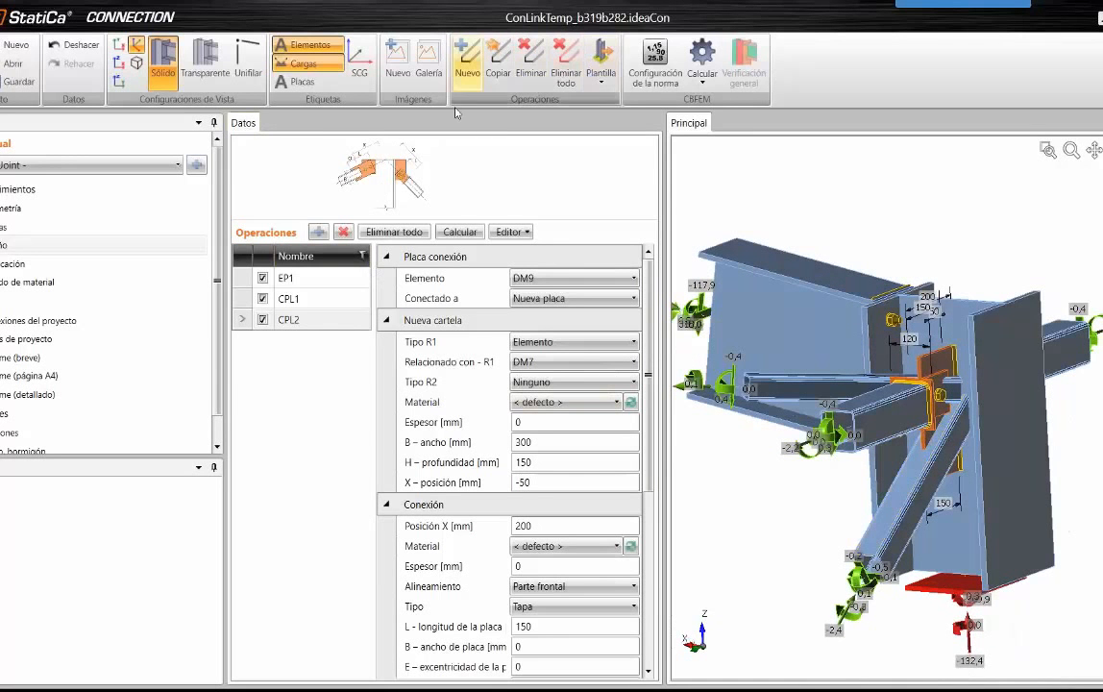
pyautogui.click(497, 78)
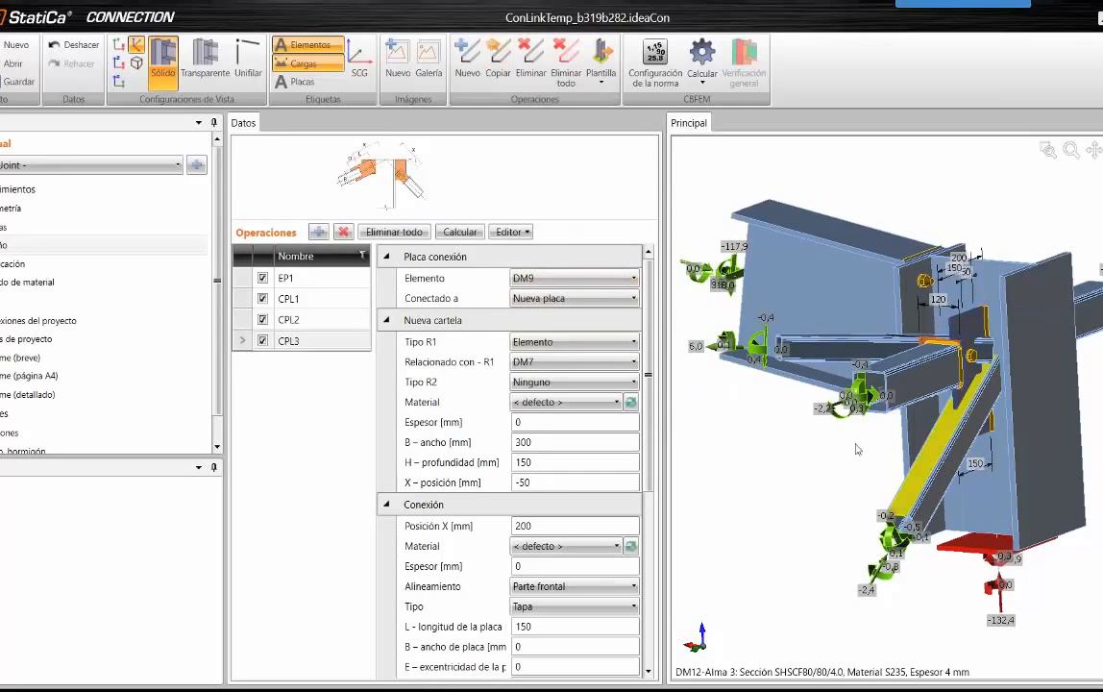
pyautogui.click(567, 278)
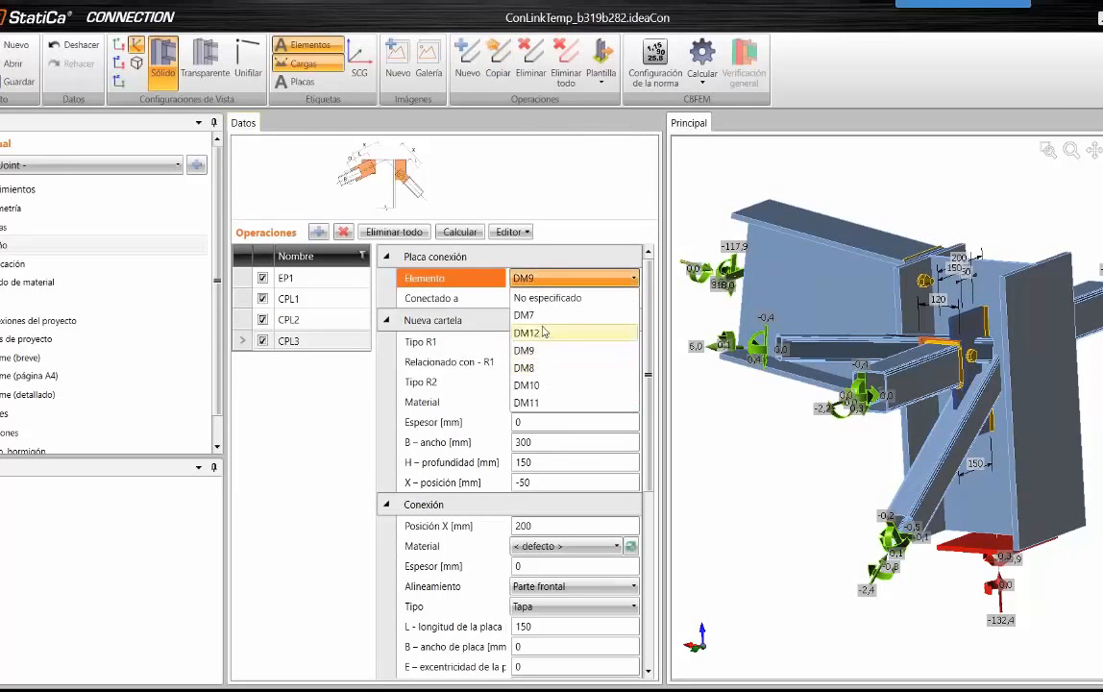
pyautogui.click(541, 334)
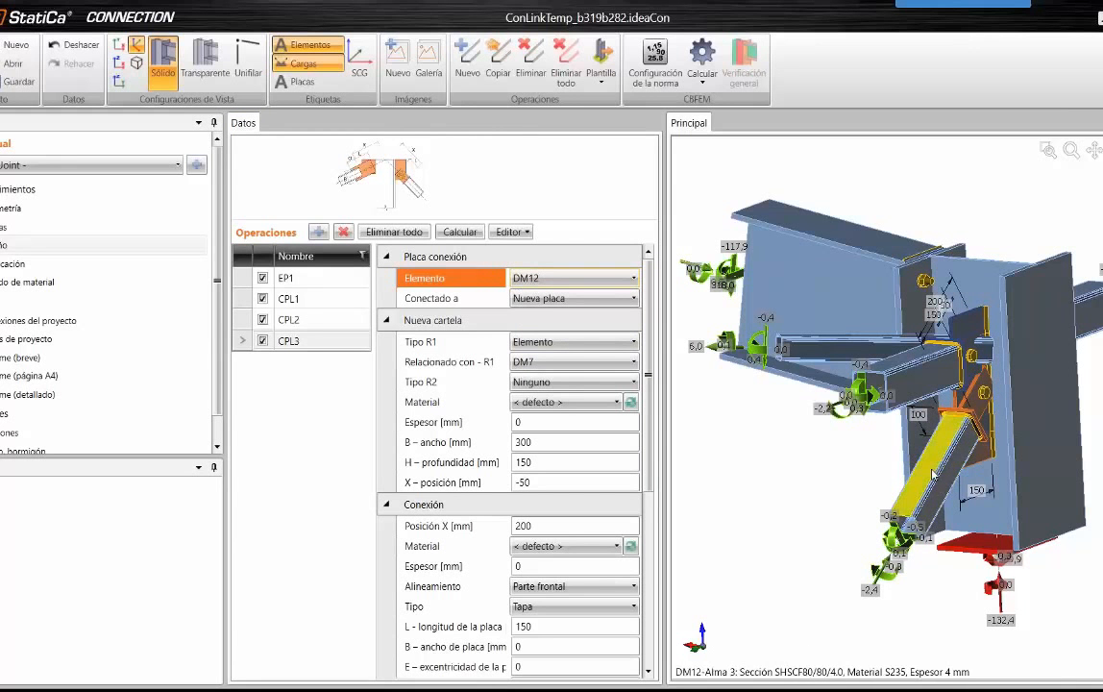
# Connect the DM12 connection plate to the existing gusset plate CPL2a instead of a new plate.
pyautogui.moveTo(930, 474)
pyautogui.mouseDown(button='middle')
pyautogui.moveTo(911, 462)
pyautogui.moveTo(935, 469)
pyautogui.mouseUp(button='middle')
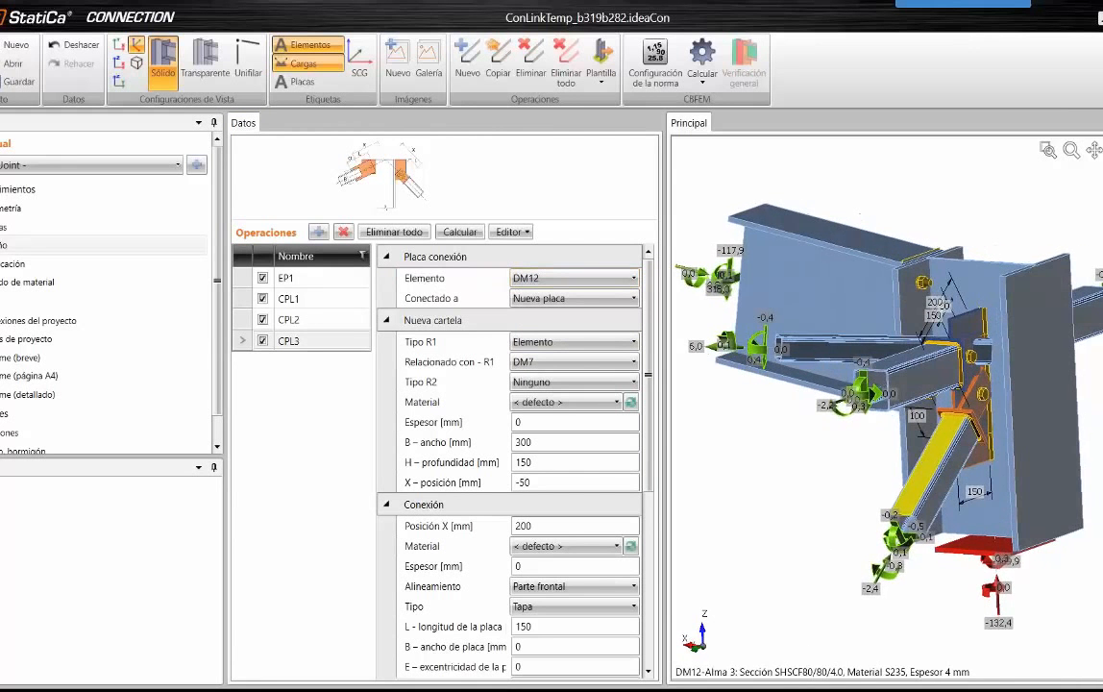
pyautogui.click(543, 299)
pyautogui.click(543, 299)
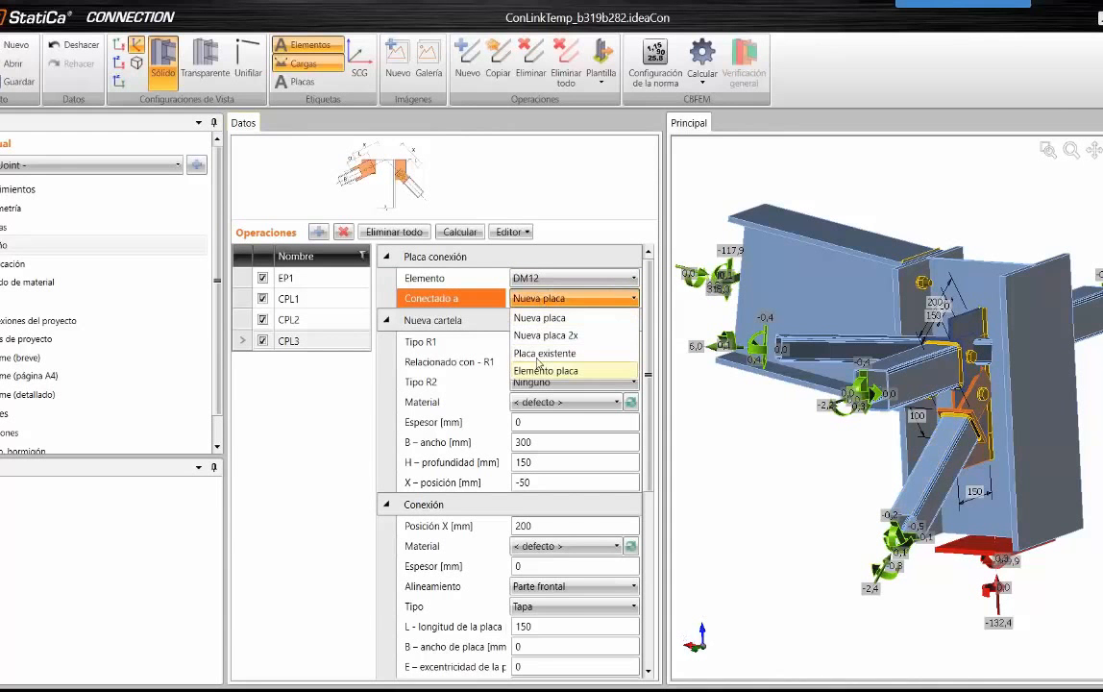
pyautogui.click(545, 352)
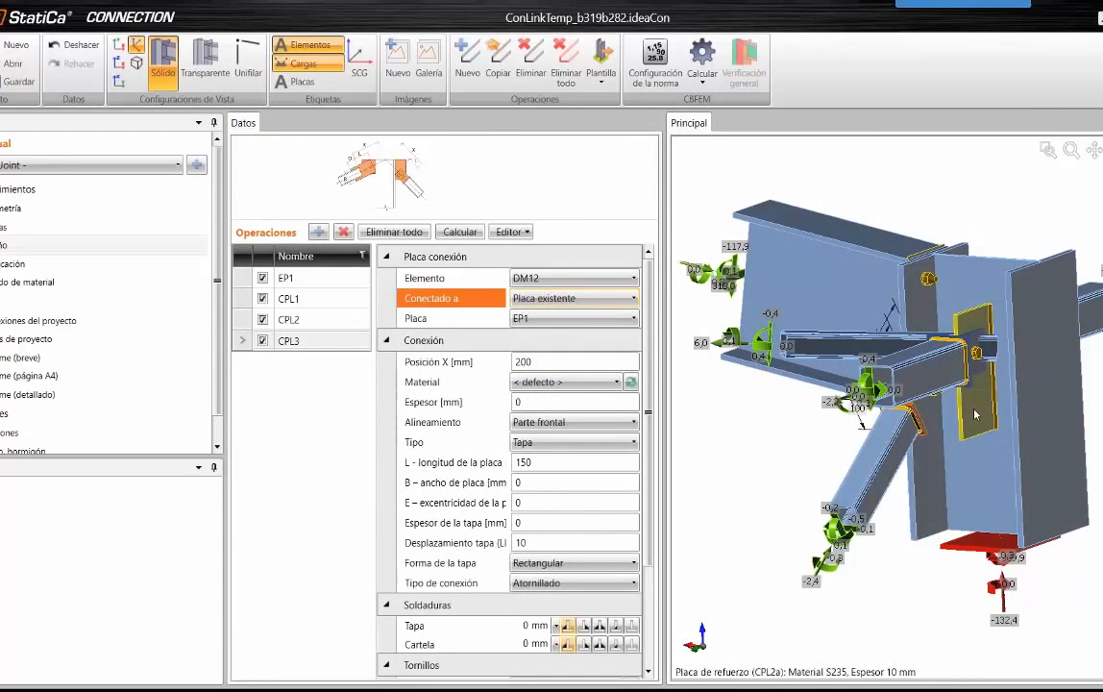
pyautogui.click(551, 320)
pyautogui.click(551, 320)
pyautogui.click(552, 391)
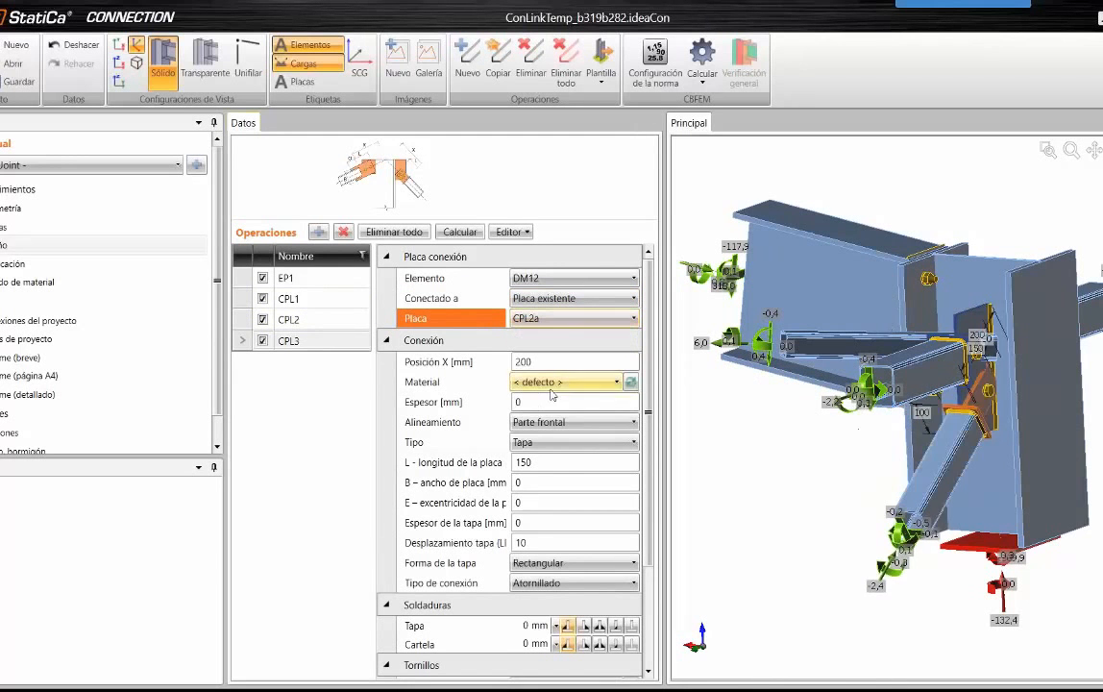
# Set the X position of the DM12 connection to 260 mm.
pyautogui.keyDown('ctrl'); pyautogui.moveTo(1009, 432); pyautogui.dragTo(990, 423, button='middle'); pyautogui.keyUp('ctrl')
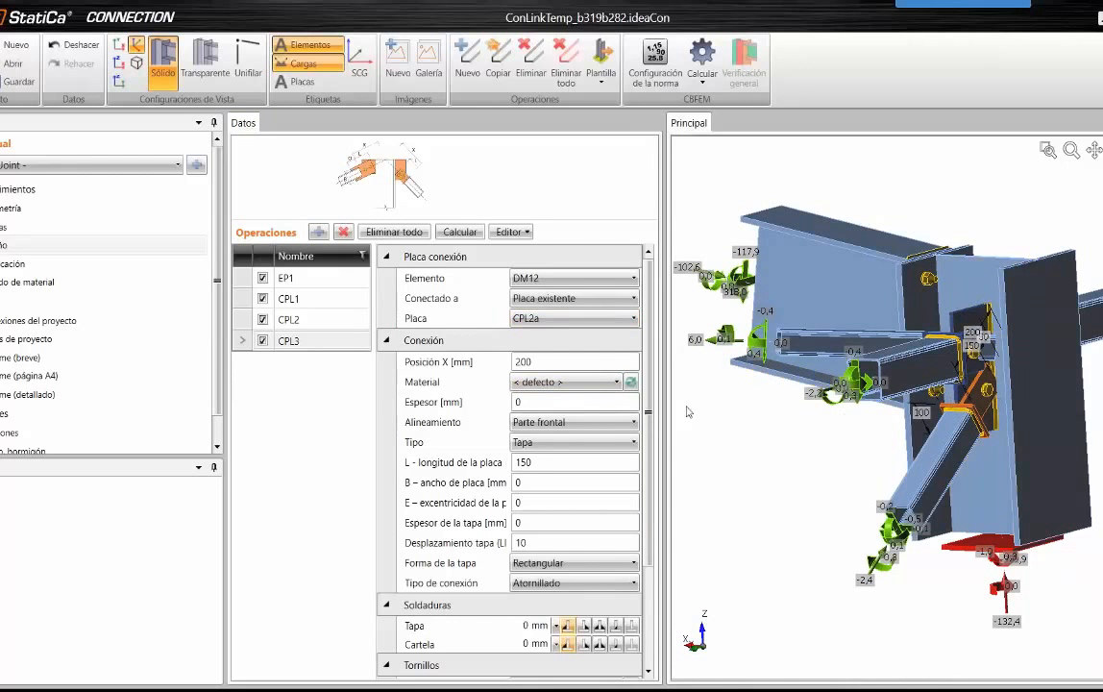
pyautogui.click(532, 362)
pyautogui.write('260')
pyautogui.press('Tab')
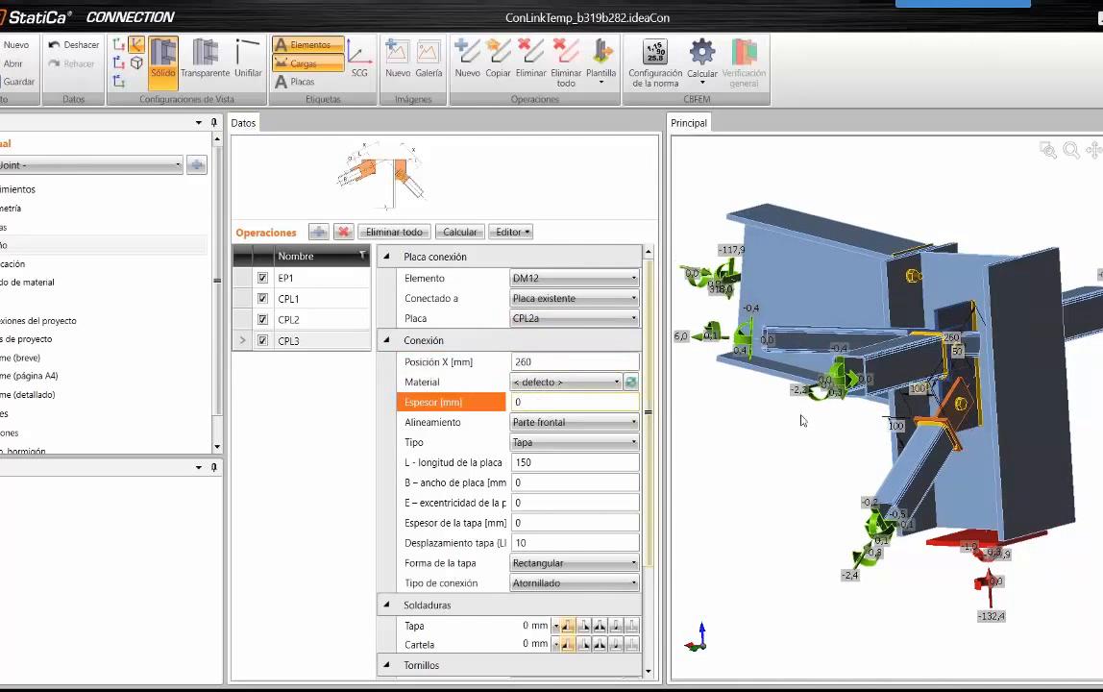
# Add a cut operation to the joint and choose the SHS 60 diagonal DM11 as the member to cut.
pyautogui.scroll(3, 956, 382)
pyautogui.keyDown('ctrl'); pyautogui.moveTo(937, 387); pyautogui.dragTo(871, 397, button='middle'); pyautogui.keyUp('ctrl')
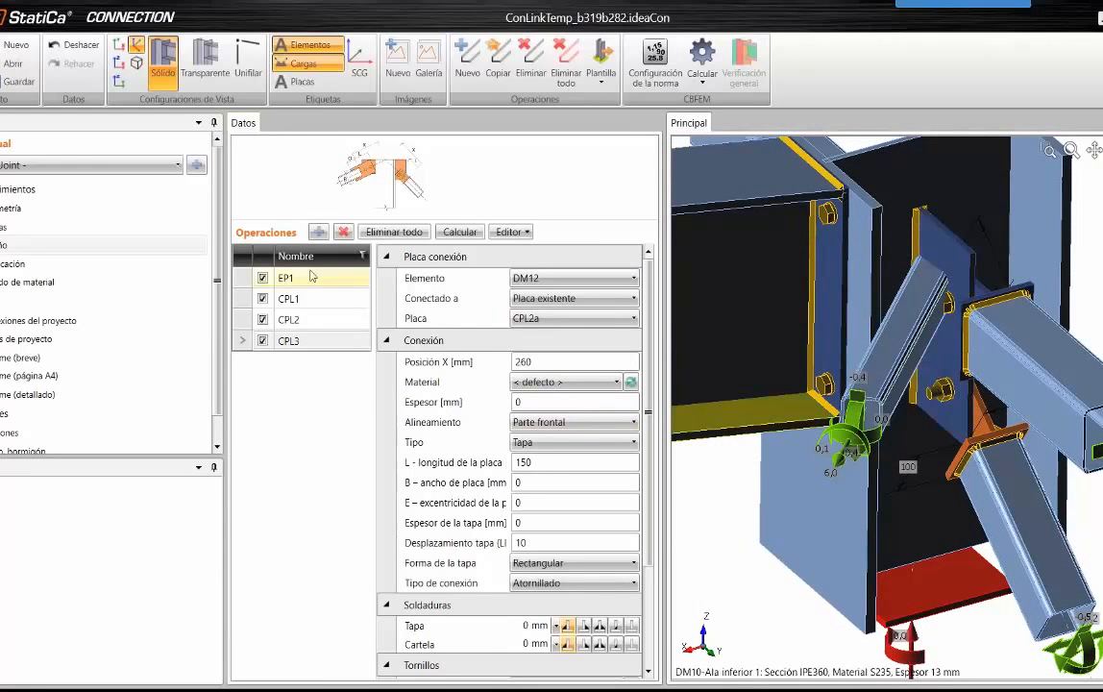
pyautogui.click(317, 234)
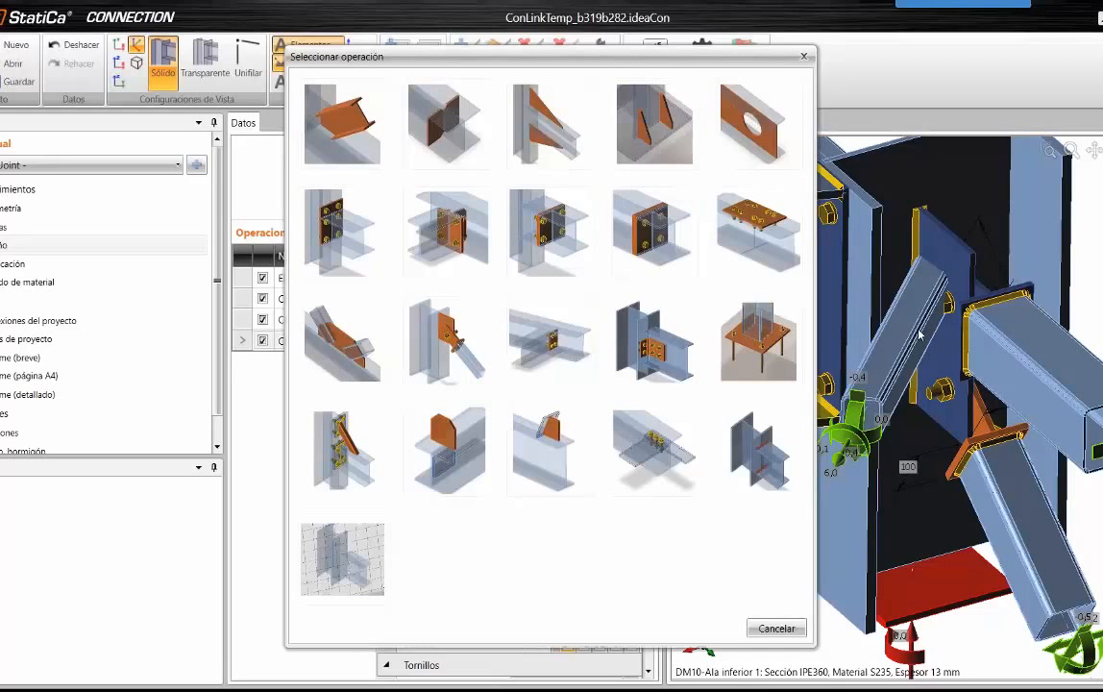
pyautogui.click(344, 132)
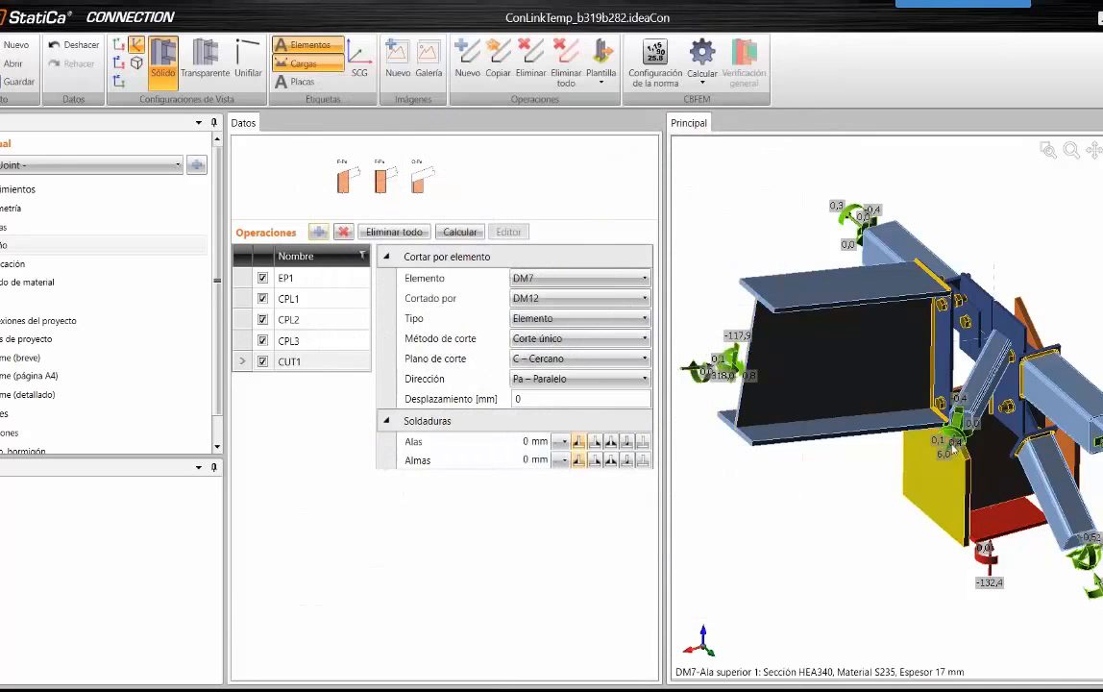
pyautogui.moveTo(824, 380); pyautogui.dragTo(952, 394, button='right')
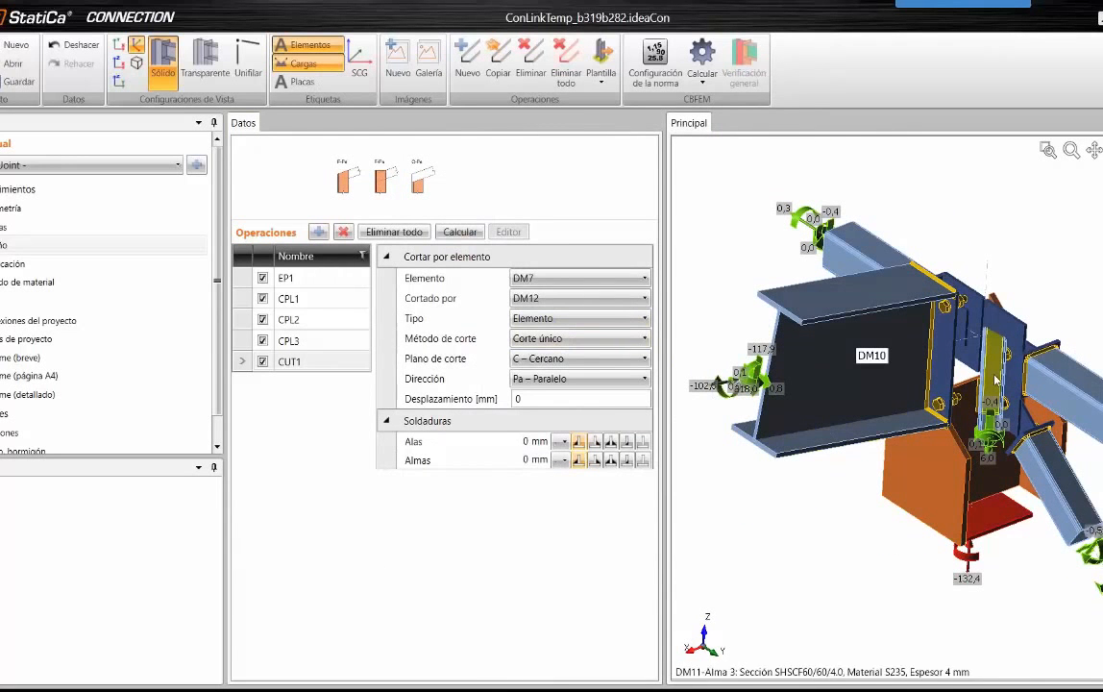
pyautogui.click(576, 278)
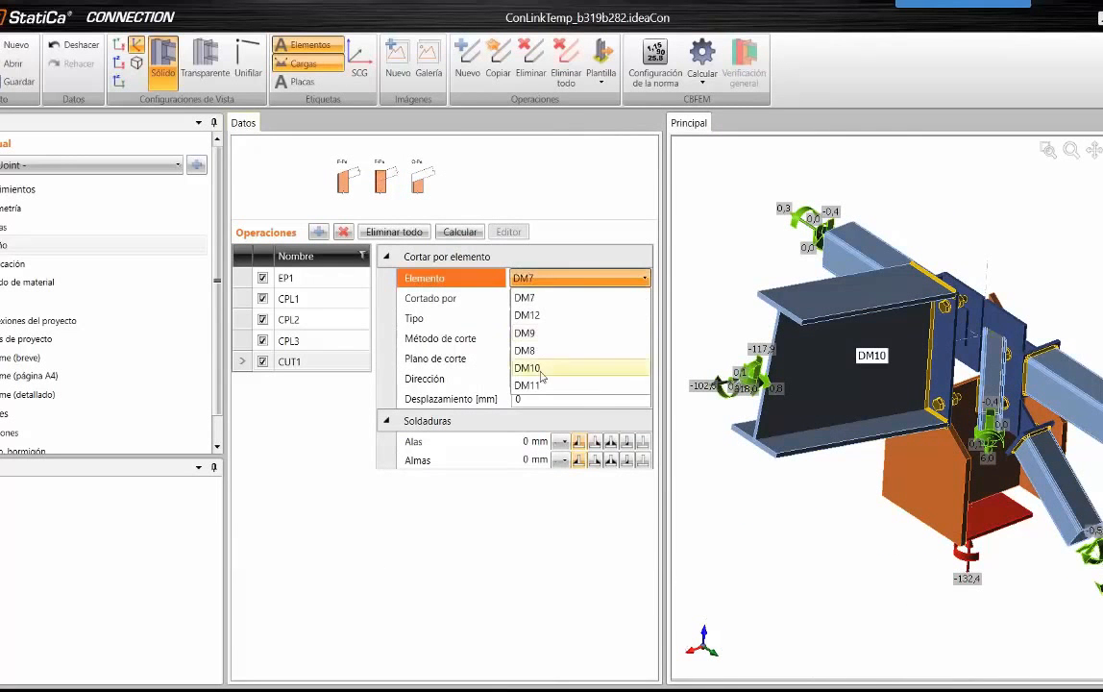
pyautogui.click(539, 367)
# Set the DM11 cut to a plate-type cut made by the gusset plate CPL2a.
pyautogui.click(553, 318)
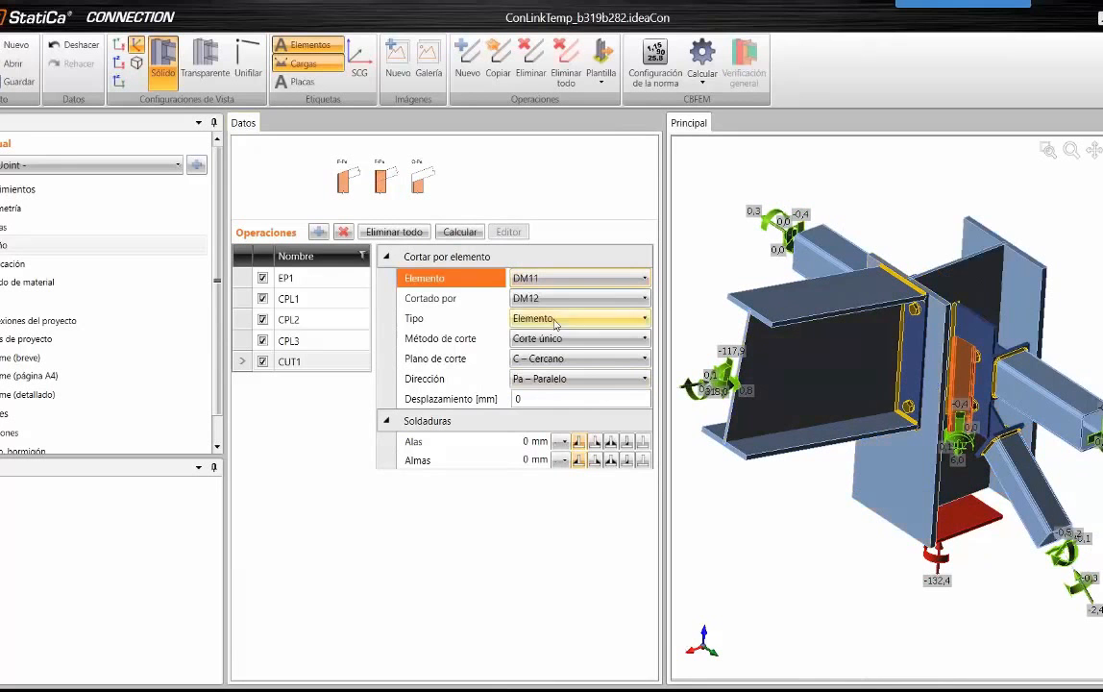
pyautogui.click(544, 354)
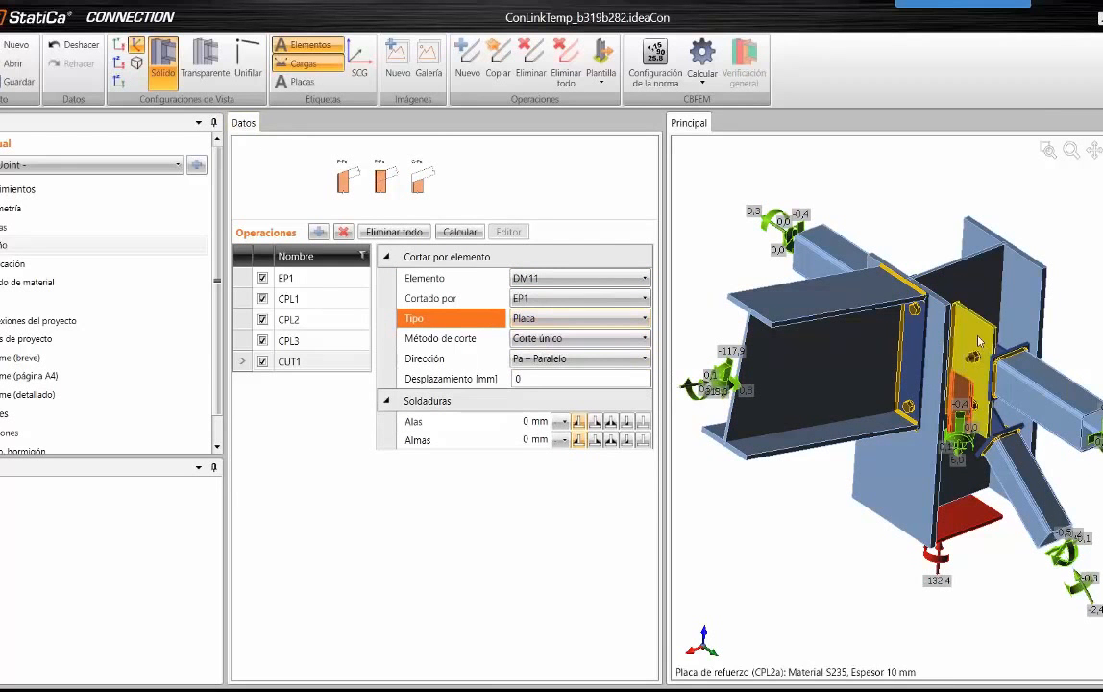
pyautogui.click(580, 298)
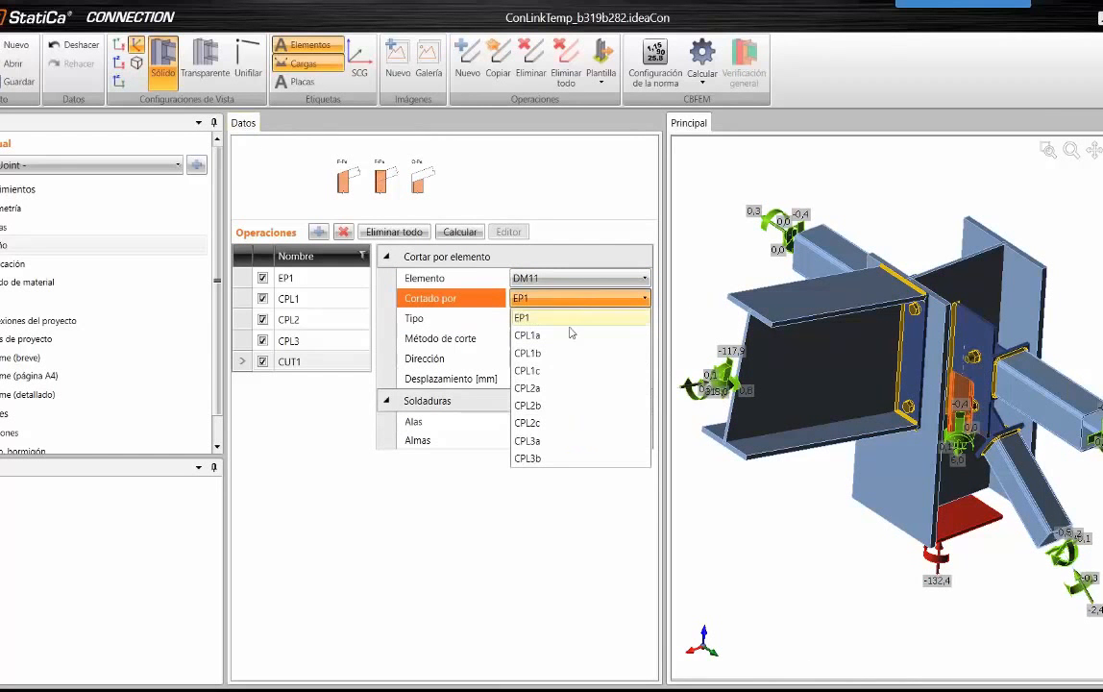
pyautogui.click(550, 389)
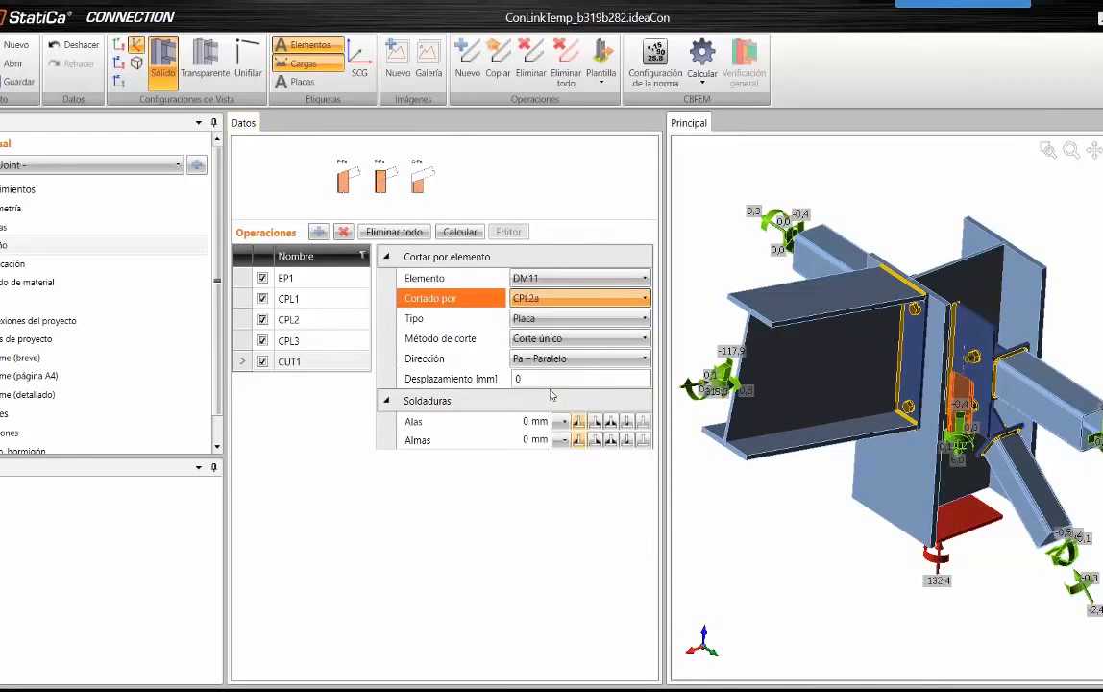
# Delete all the joint's operations: the cut CUT1, the three connection plates and the end plate EP1.
pyautogui.moveTo(972, 394)
pyautogui.mouseDown(button='middle')
pyautogui.moveTo(963, 384)
pyautogui.moveTo(981, 375)
pyautogui.mouseUp(button='middle')
pyautogui.moveTo(815, 398); pyautogui.dragTo(968, 375, button='middle')
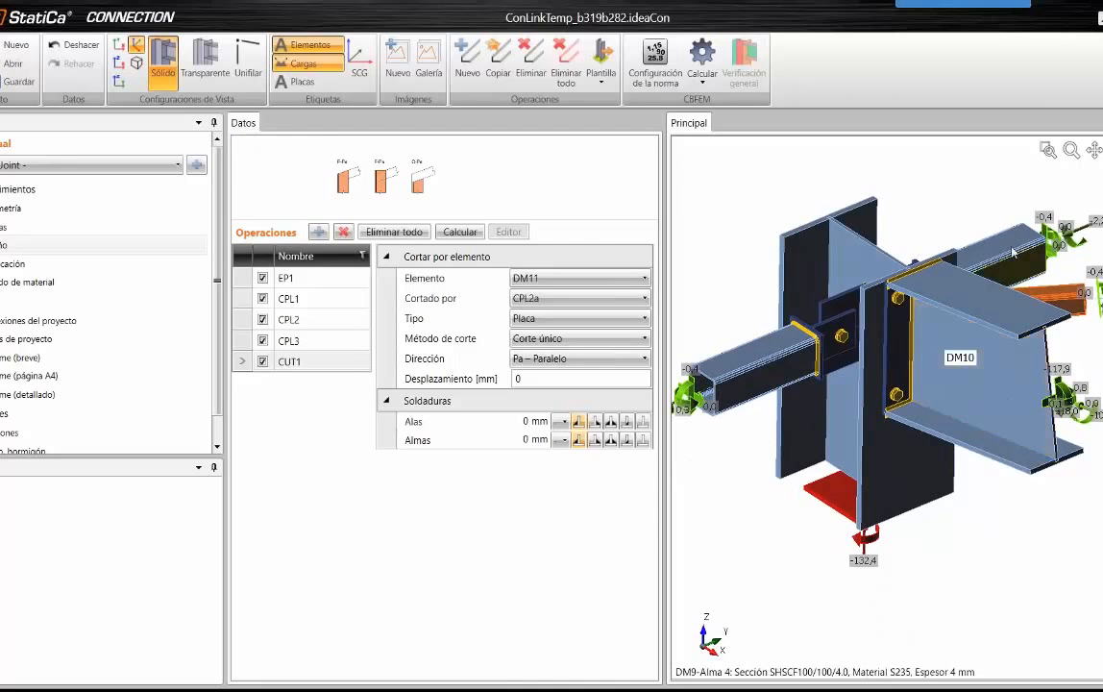
pyautogui.scroll(-2, 966, 371)
pyautogui.scroll(2, 980, 293)
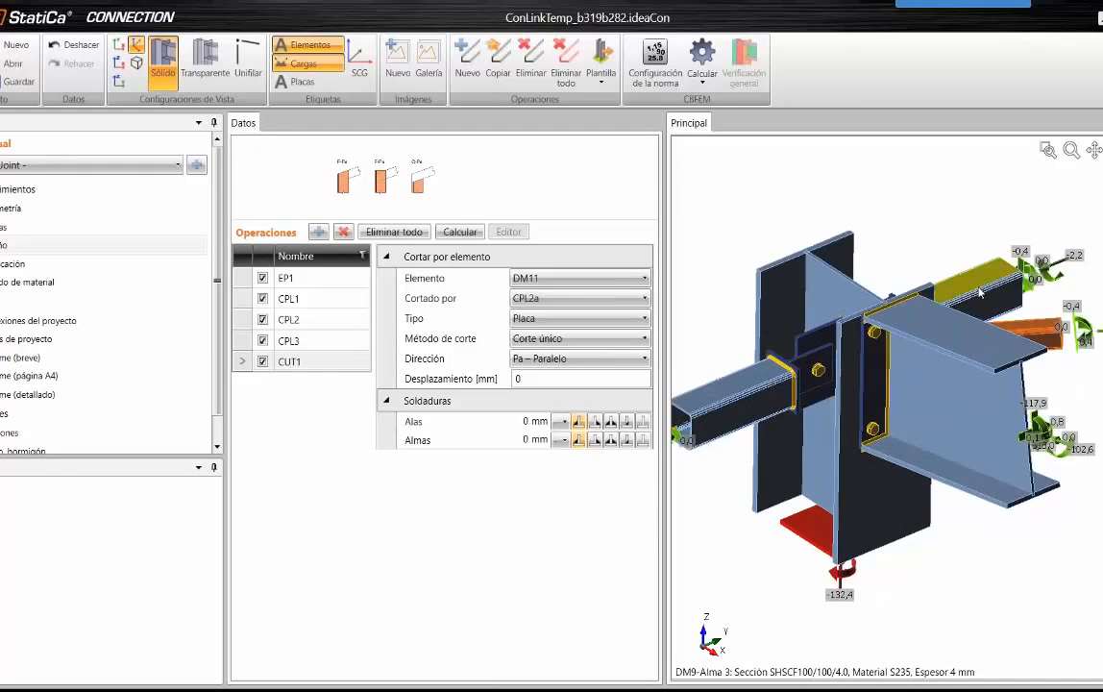
pyautogui.scroll(-1, 980, 293)
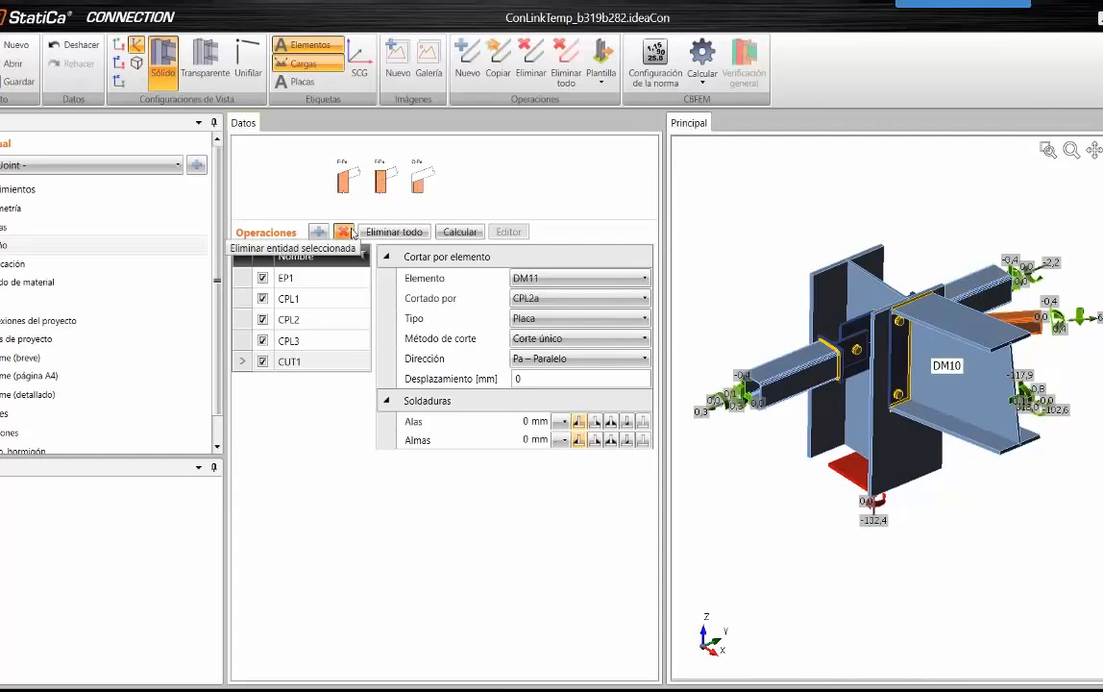
pyautogui.click(343, 233)
pyautogui.click(344, 233)
pyautogui.click(343, 232)
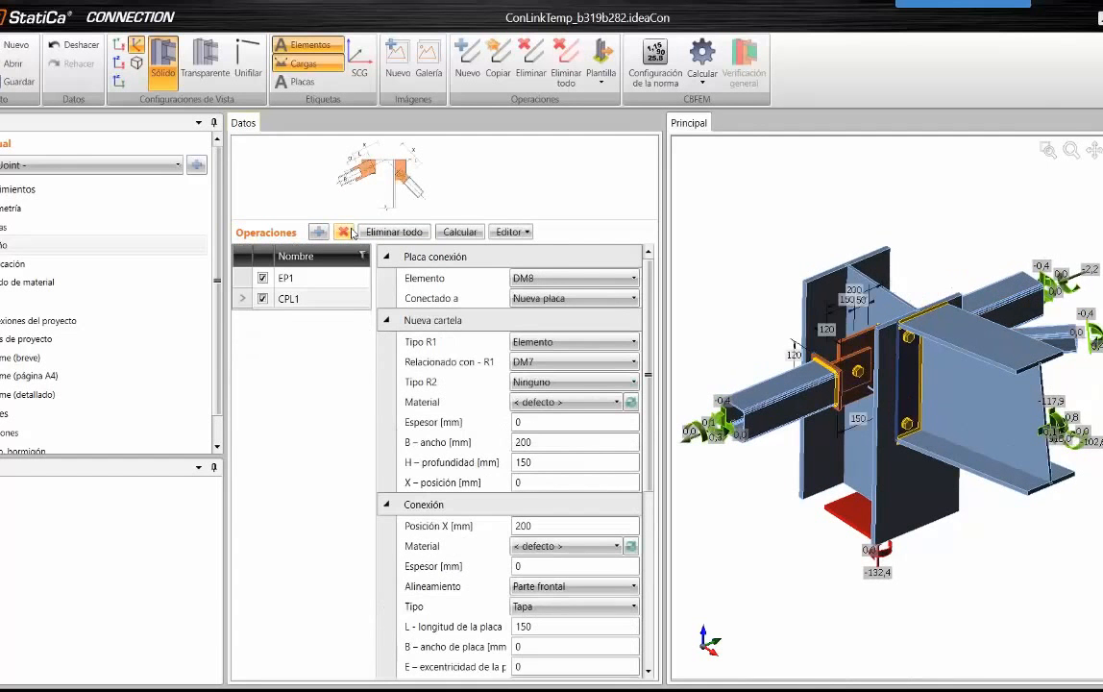
pyautogui.click(351, 234)
pyautogui.click(352, 234)
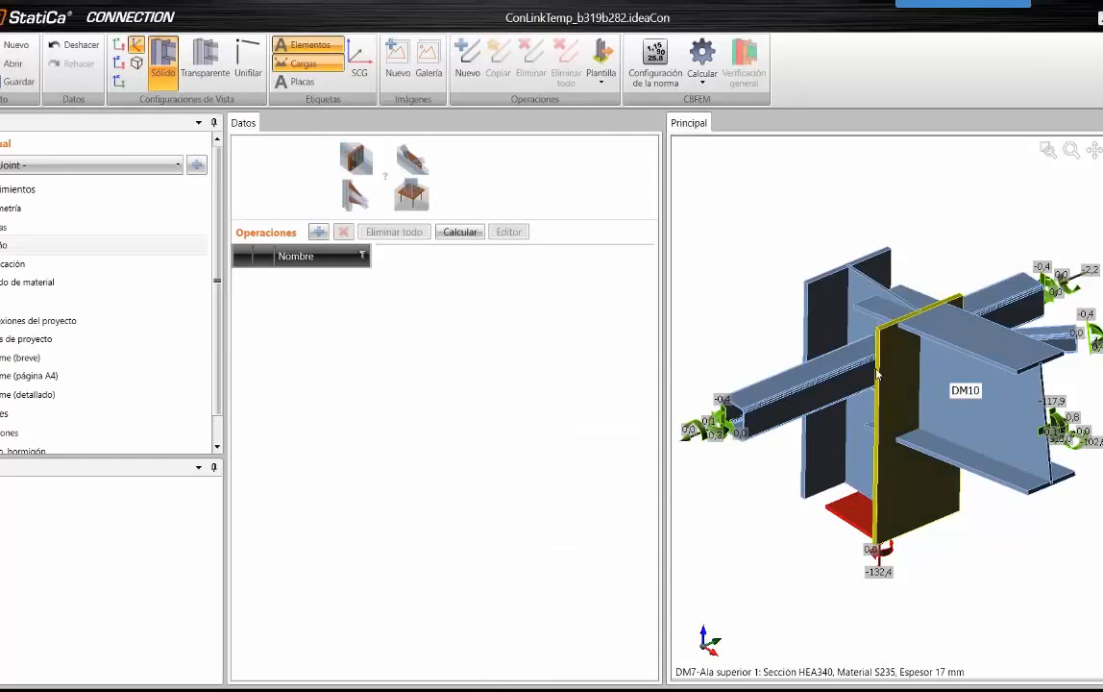
# Apply the saved template ConSteel_1 to the joint.
pyautogui.click(602, 81)
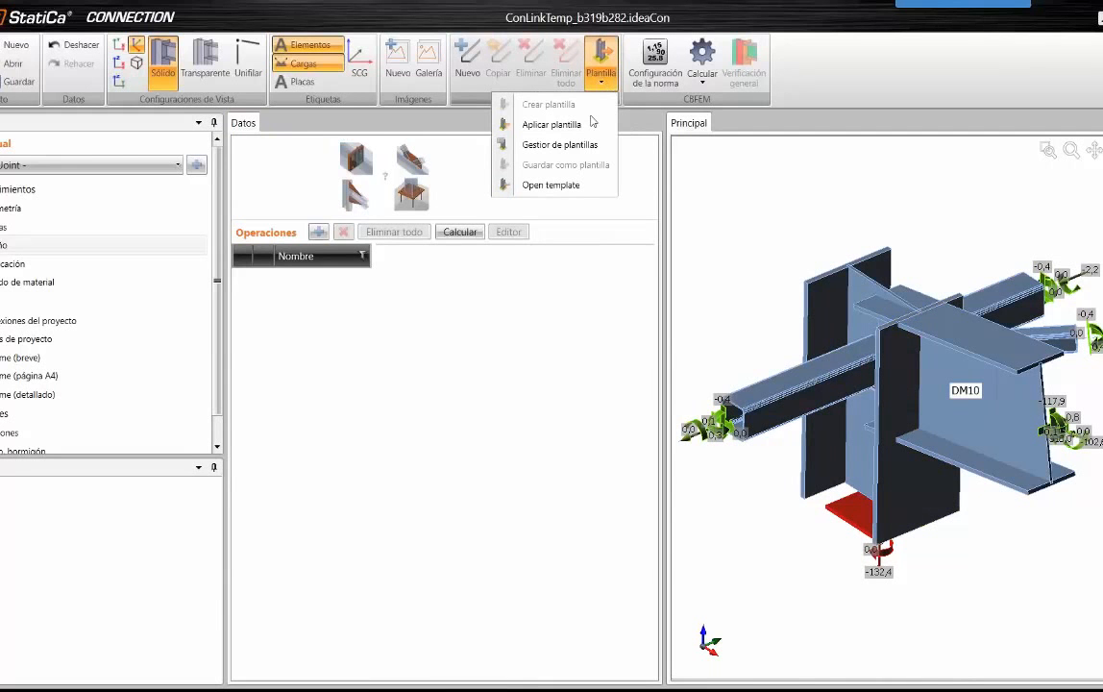
pyautogui.click(551, 124)
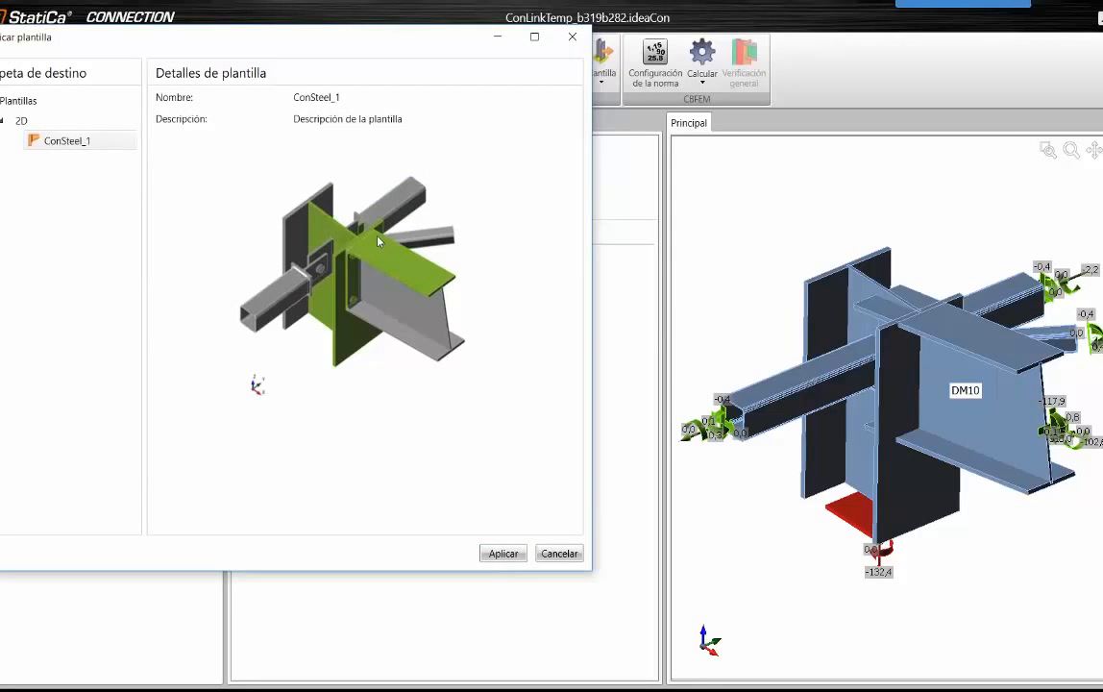
pyautogui.click(501, 555)
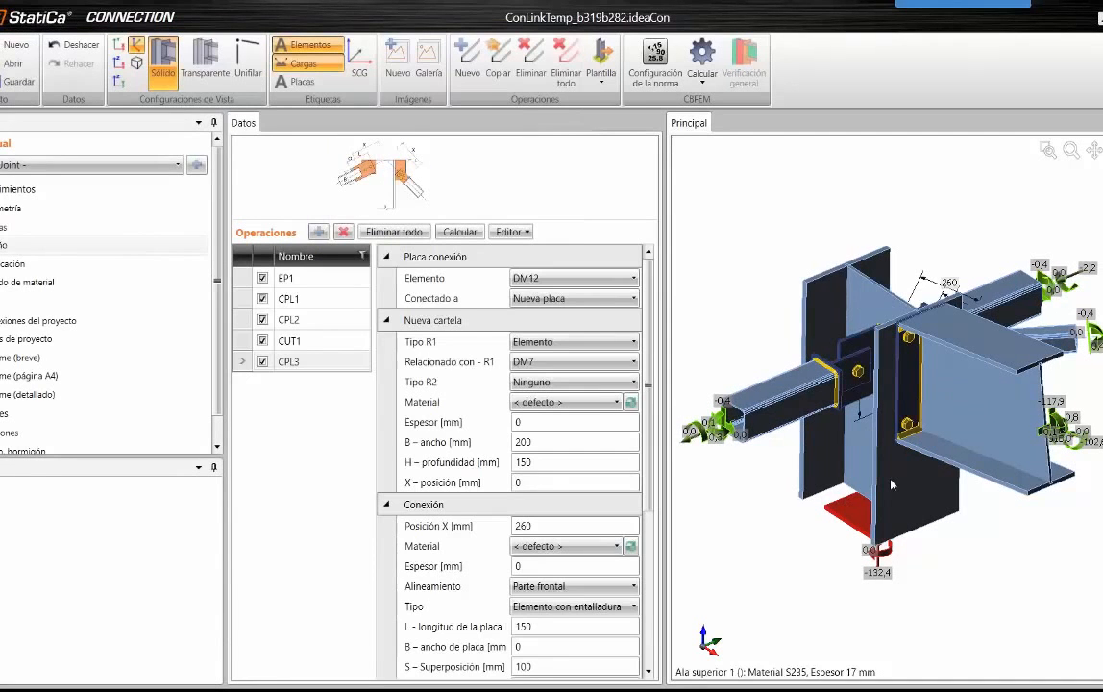
# Connect the DM12 connection plate CPL3 to the existing gusset plate CPL2a instead of a new plate.
pyautogui.moveTo(914, 463); pyautogui.dragTo(929, 417, button='middle')
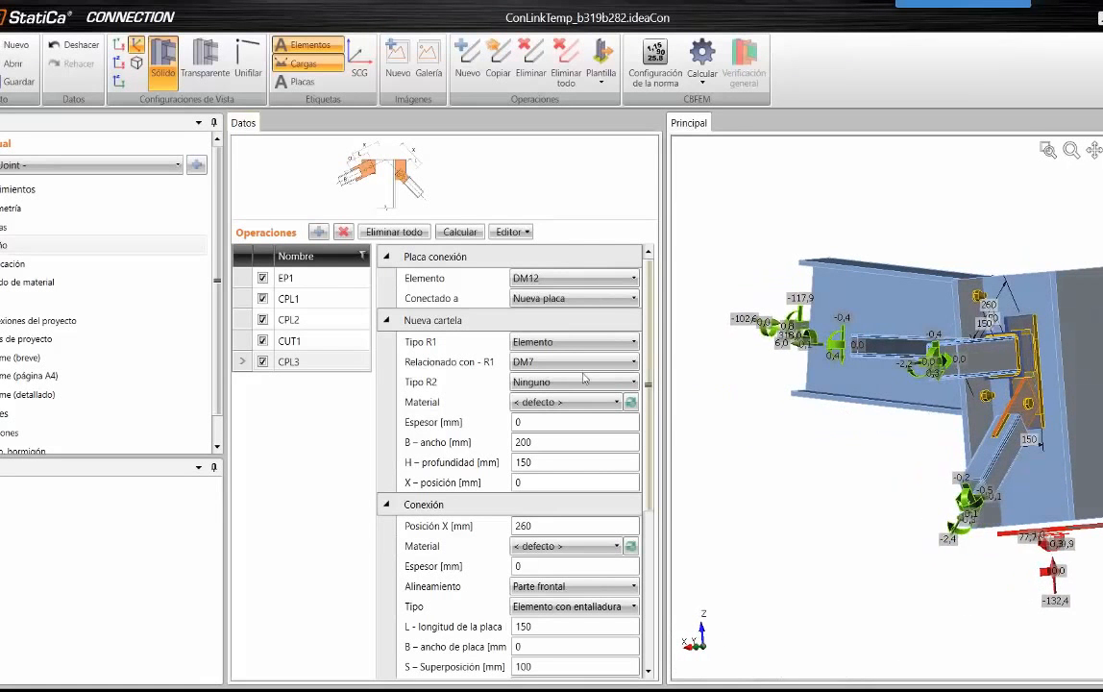
pyautogui.click(606, 298)
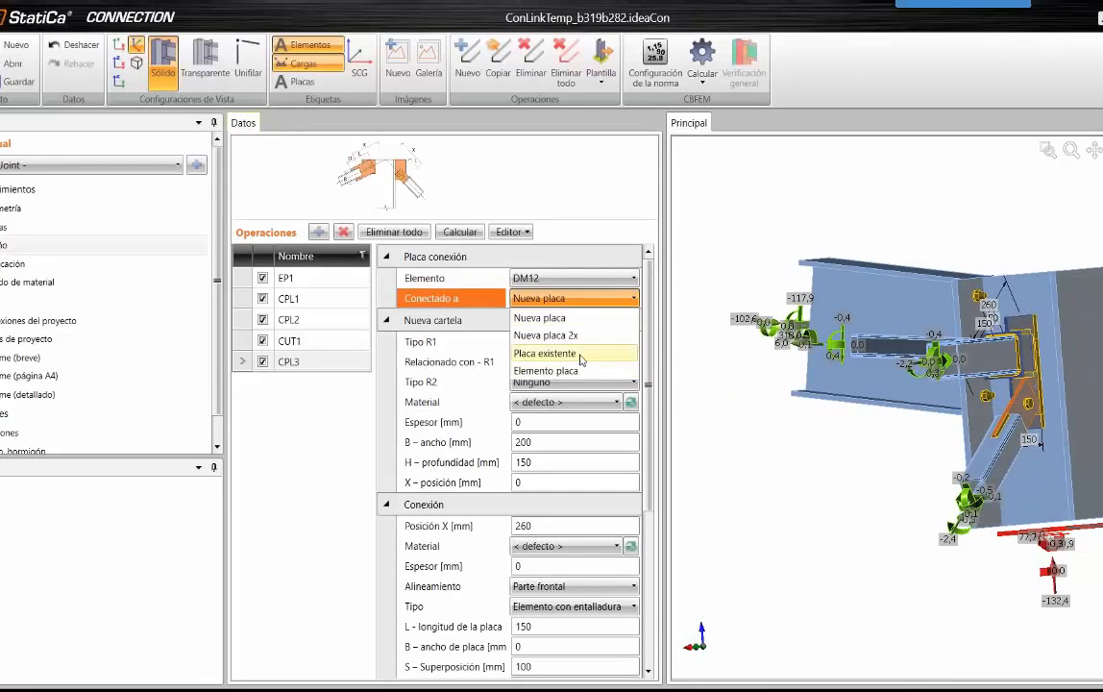
pyautogui.click(545, 354)
pyautogui.click(564, 321)
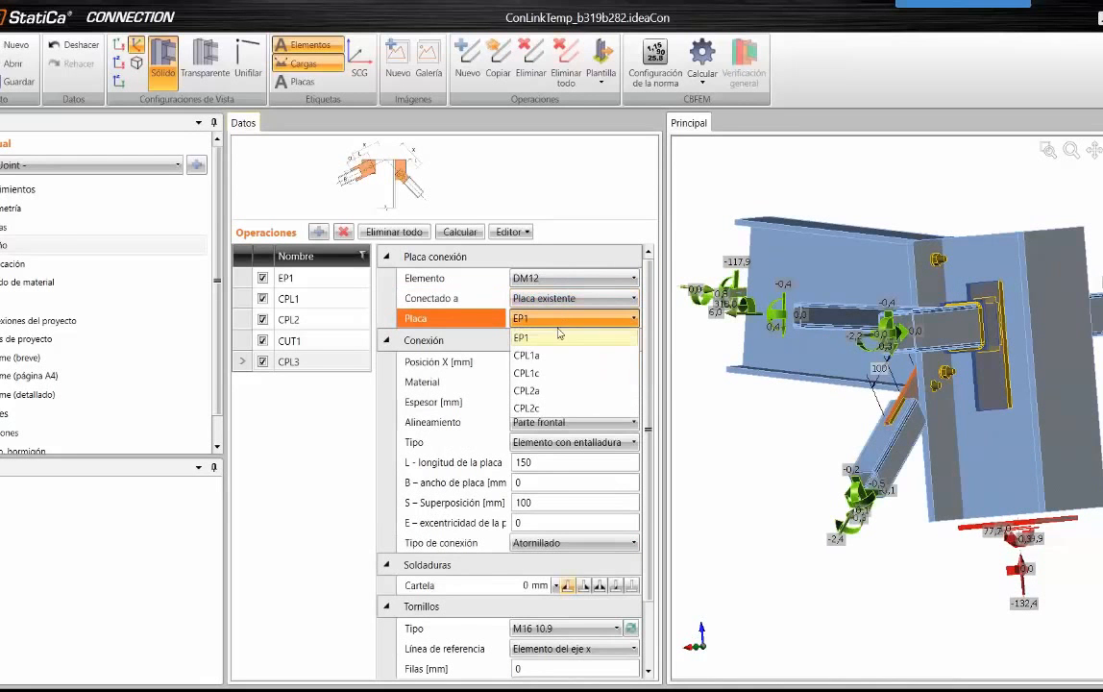
pyautogui.click(547, 393)
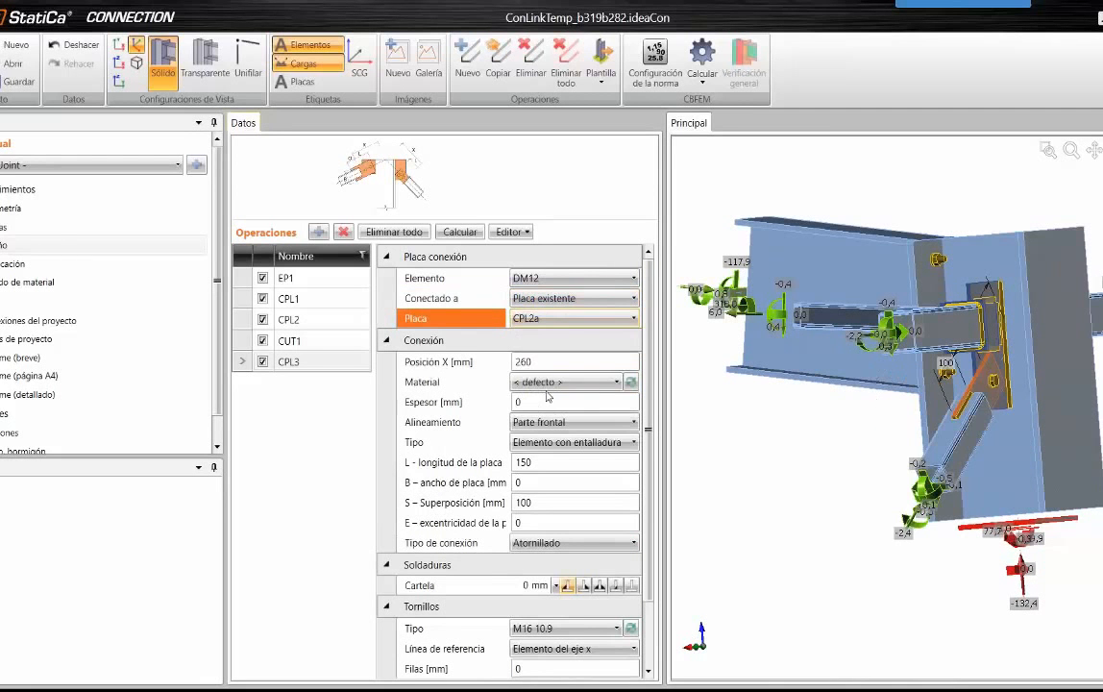
# Set the model type of members DM12 and DM9 to N in the joint geometry.
pyautogui.moveTo(903, 405); pyautogui.dragTo(944, 313, button='right')
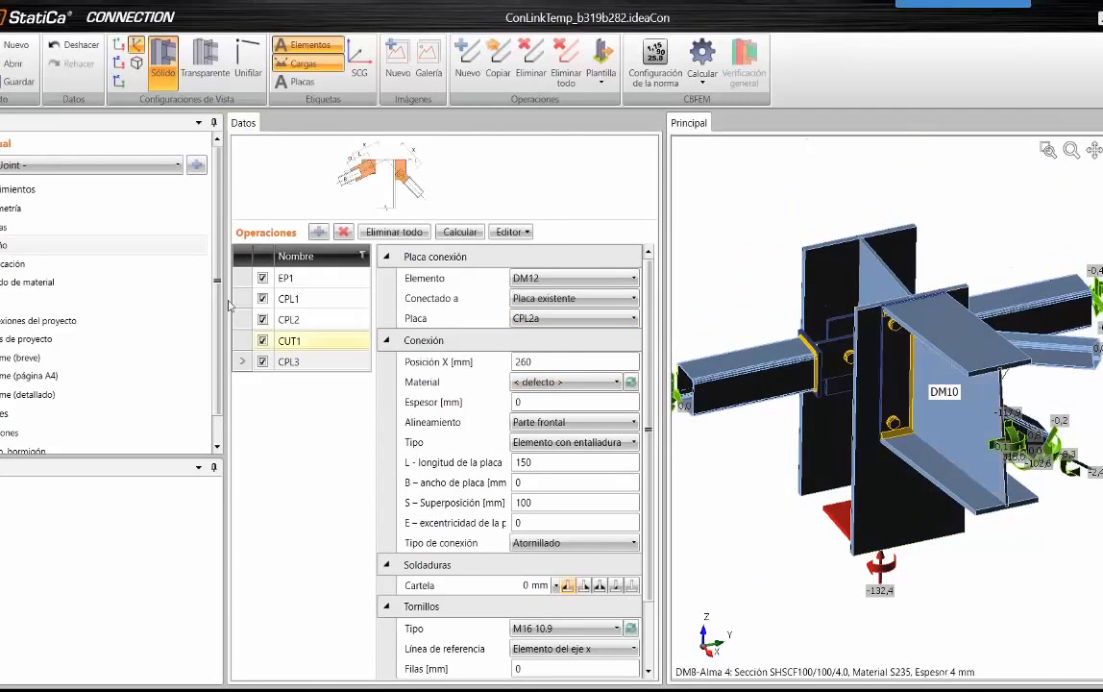
pyautogui.click(54, 210)
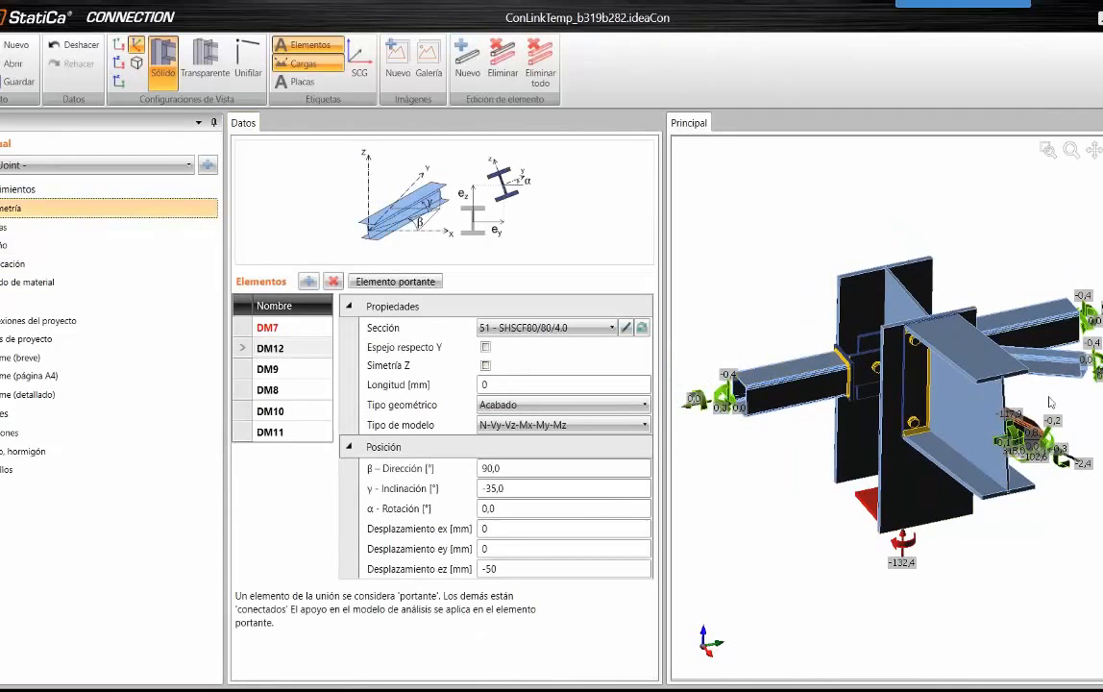
pyautogui.click(577, 425)
pyautogui.click(543, 464)
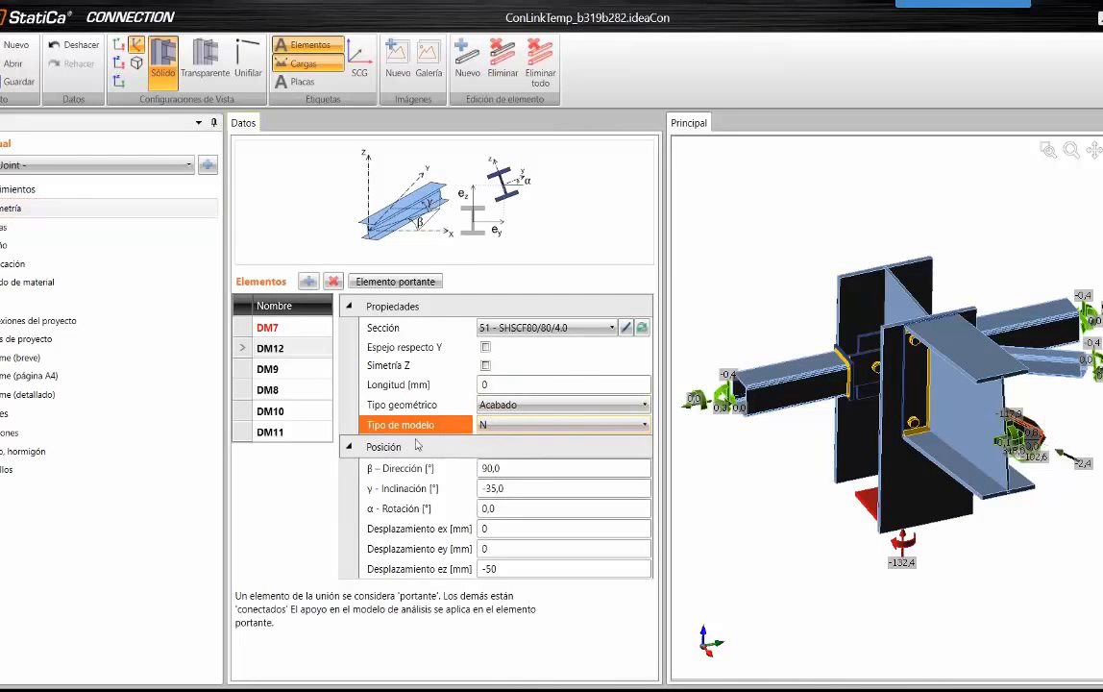
pyautogui.doubleClick(274, 369)
pyautogui.click(552, 428)
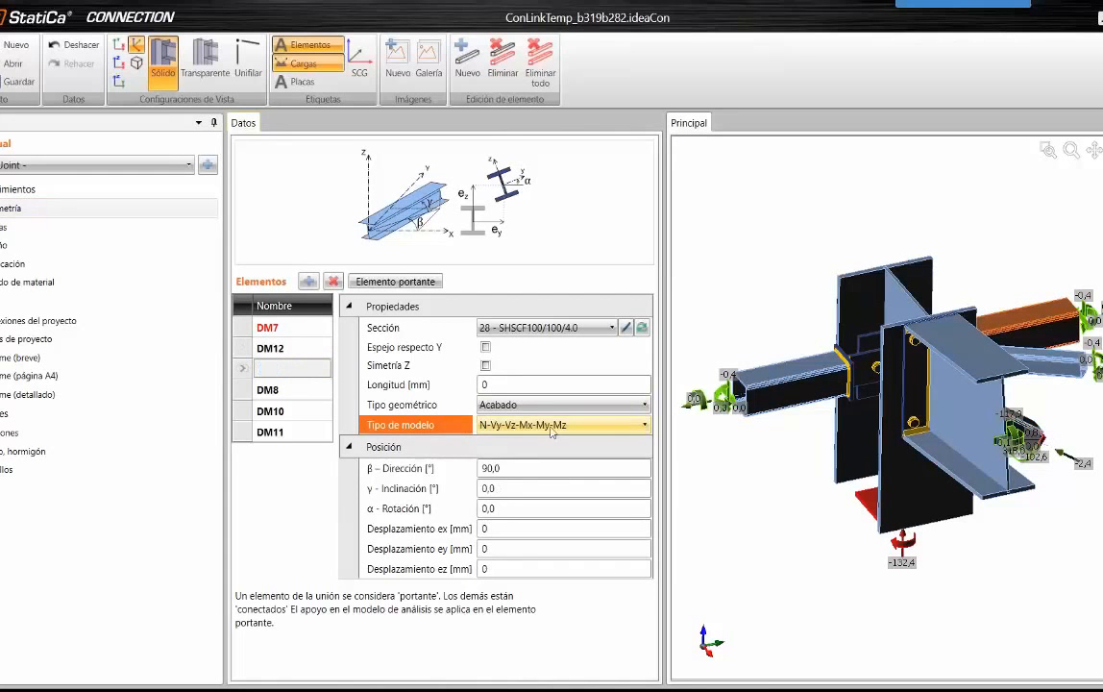
pyautogui.click(532, 465)
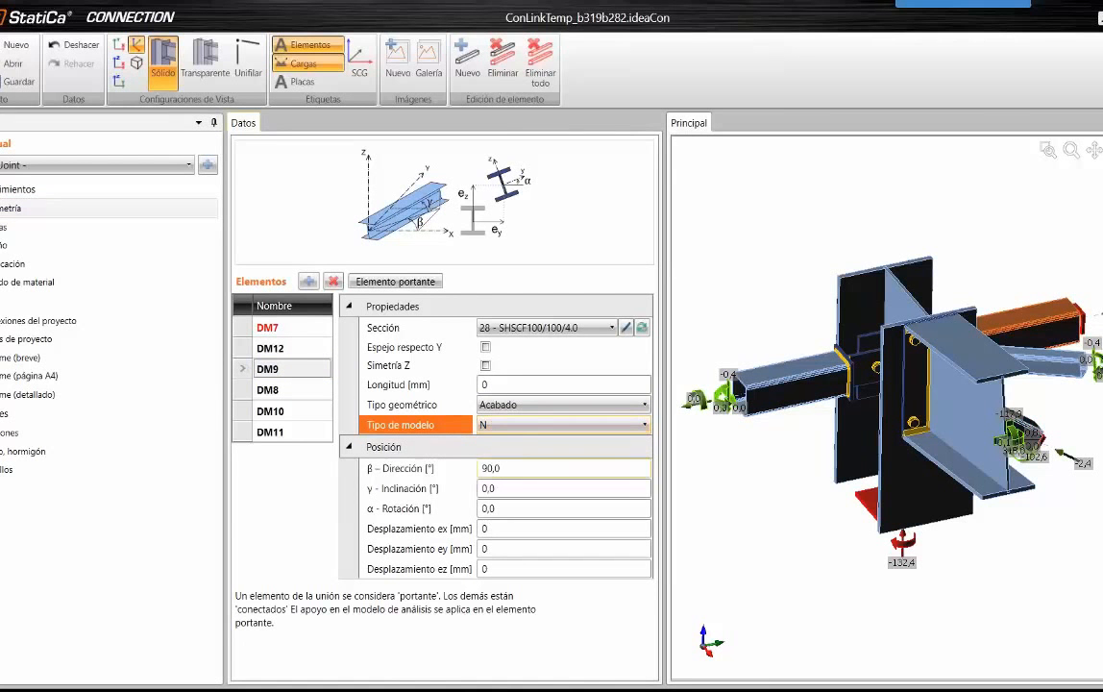
# Set the model type of members DM8 and DM11 to N, leaving the rafter DM10 as it is.
pyautogui.click(289, 389)
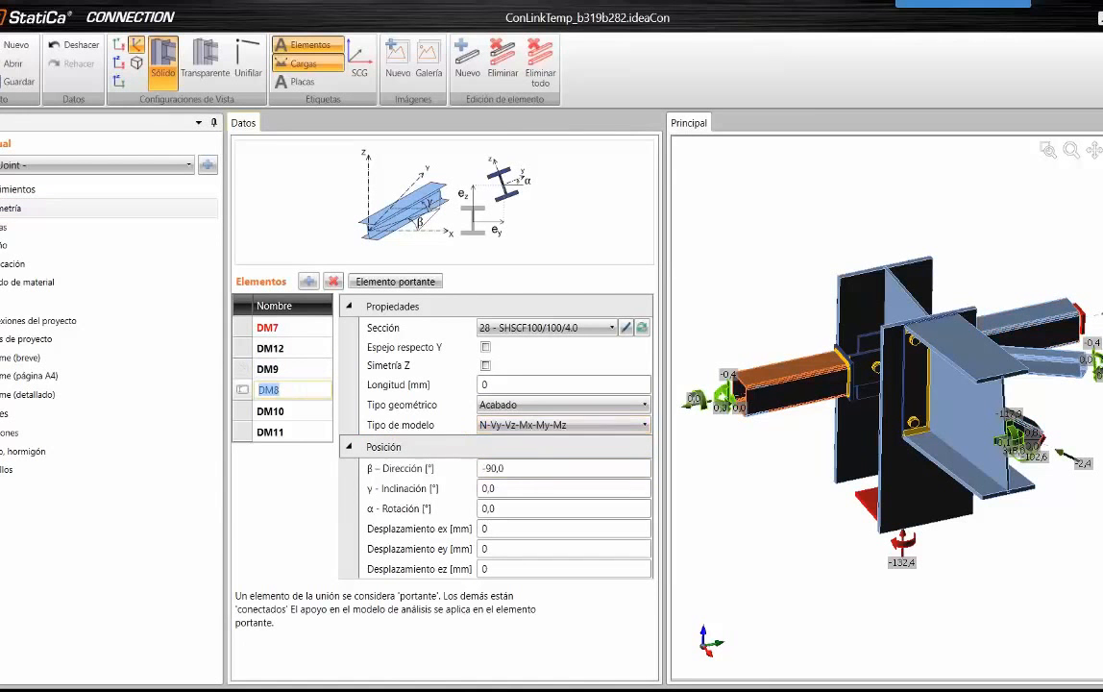
pyautogui.click(548, 434)
pyautogui.click(524, 460)
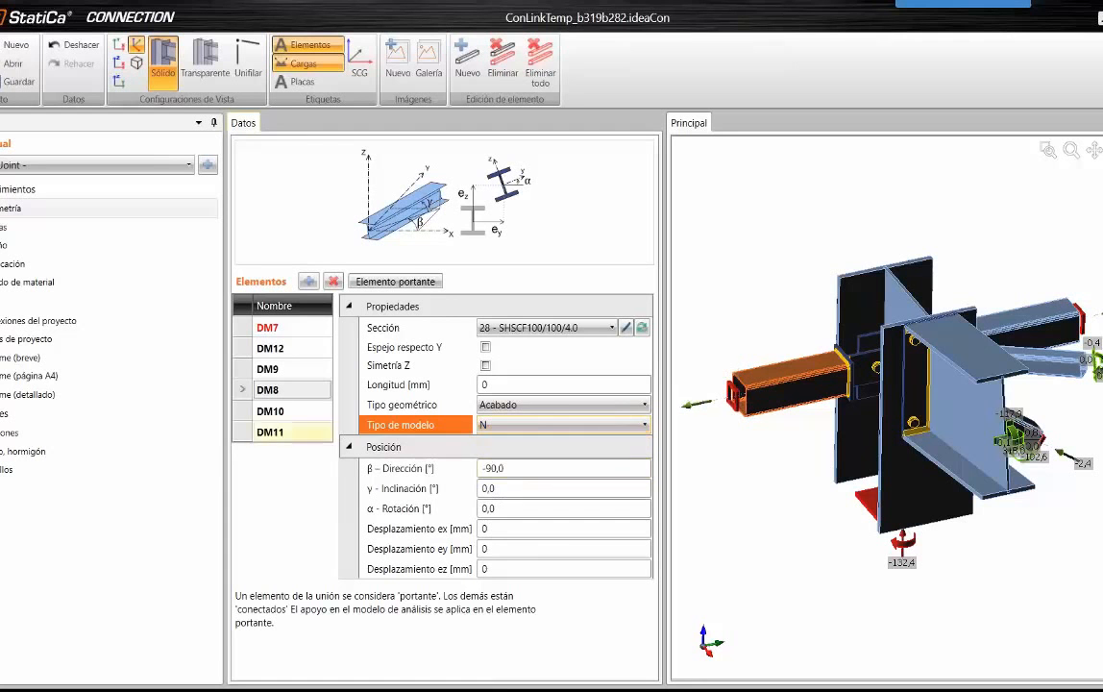
pyautogui.doubleClick(271, 410)
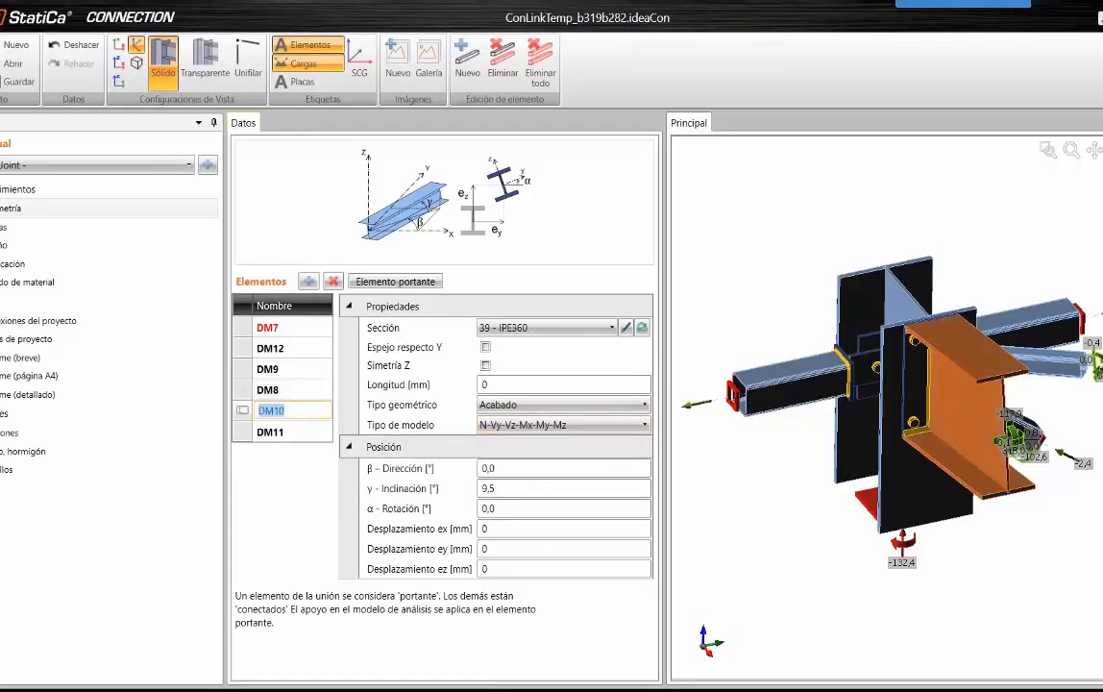
pyautogui.click(288, 433)
pyautogui.click(500, 425)
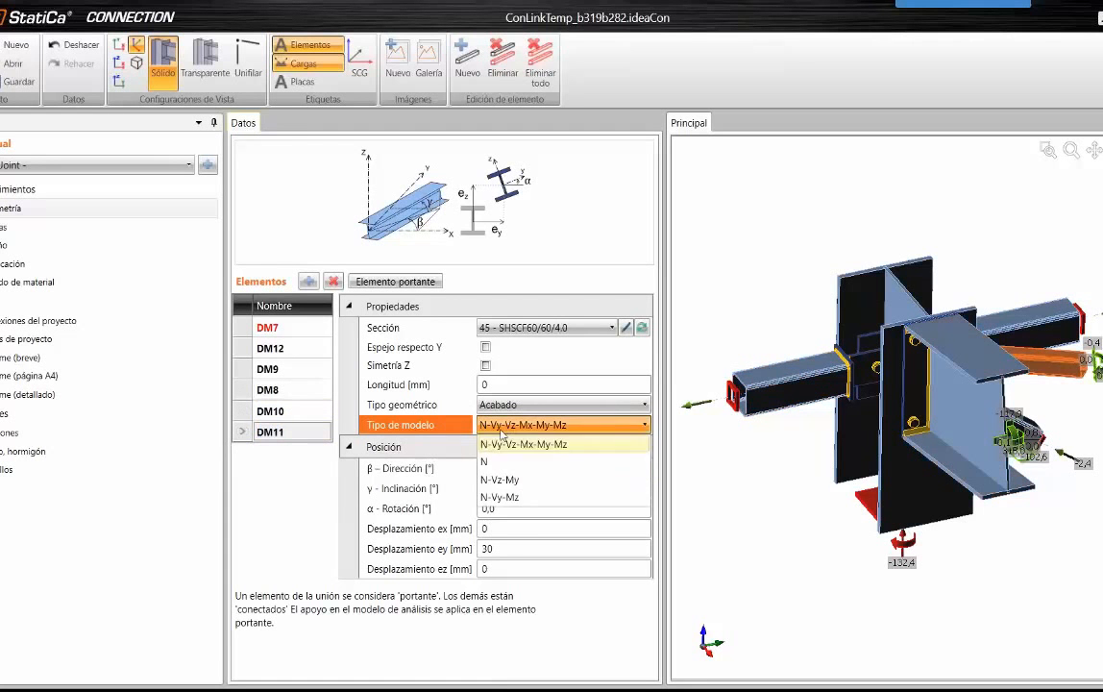
pyautogui.click(492, 462)
pyautogui.moveTo(836, 447); pyautogui.dragTo(961, 375, button='middle')
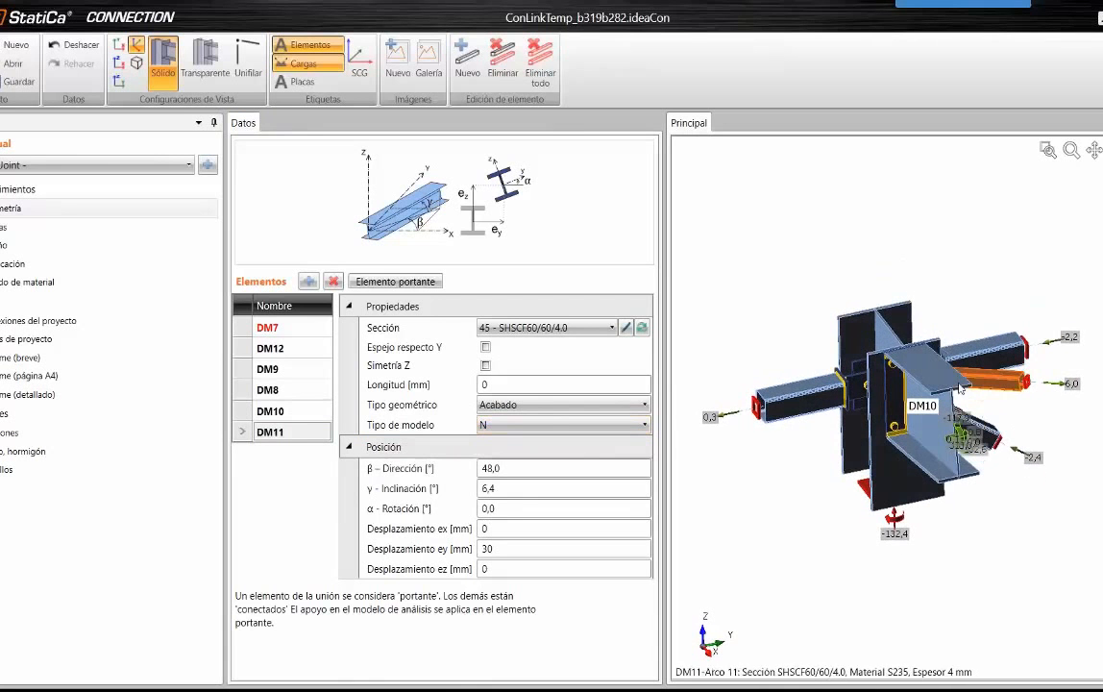
# Delete all the imported load cases of the joint so that only an empty load case LE1 is left.
pyautogui.click(156, 228)
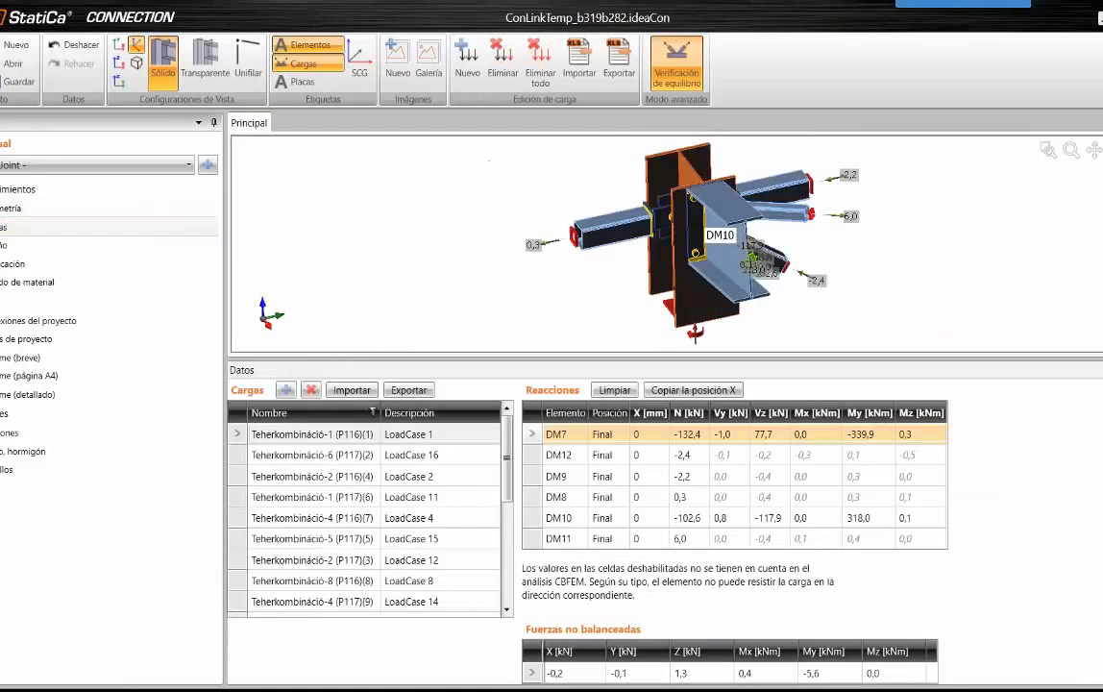
pyautogui.click(311, 390)
pyautogui.click(310, 390)
pyautogui.click(310, 390)
pyautogui.click(311, 391)
pyautogui.click(310, 390)
pyautogui.click(311, 391)
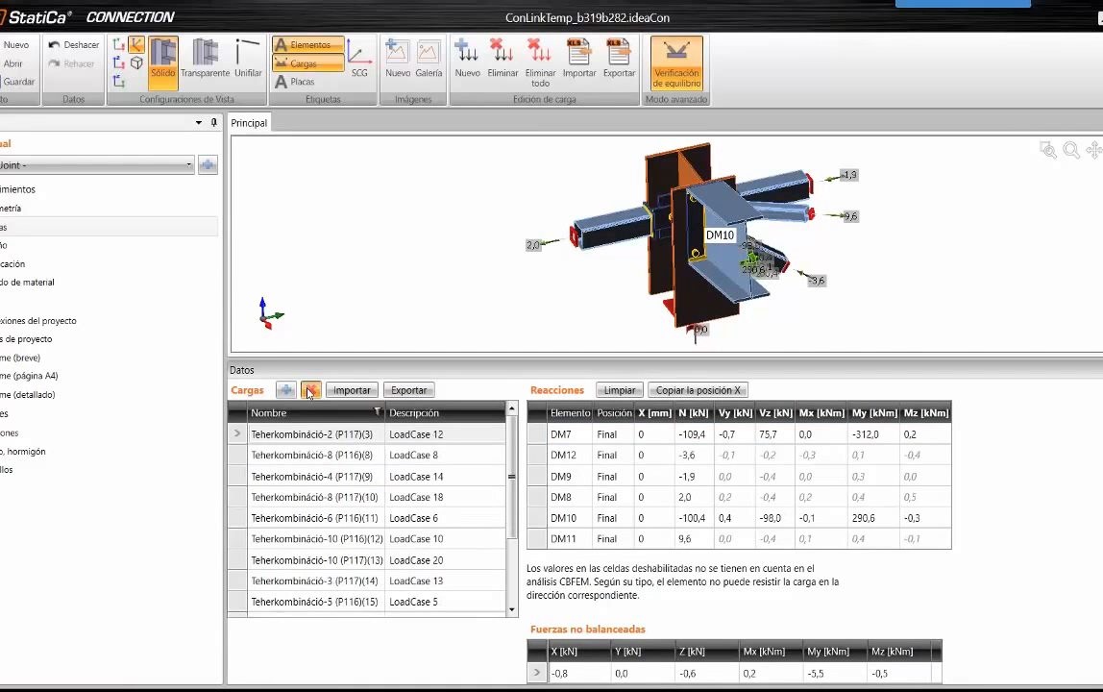
pyautogui.click(311, 390)
pyautogui.click(310, 390)
pyautogui.click(310, 390)
pyautogui.click(310, 390)
pyautogui.click(311, 390)
pyautogui.click(310, 390)
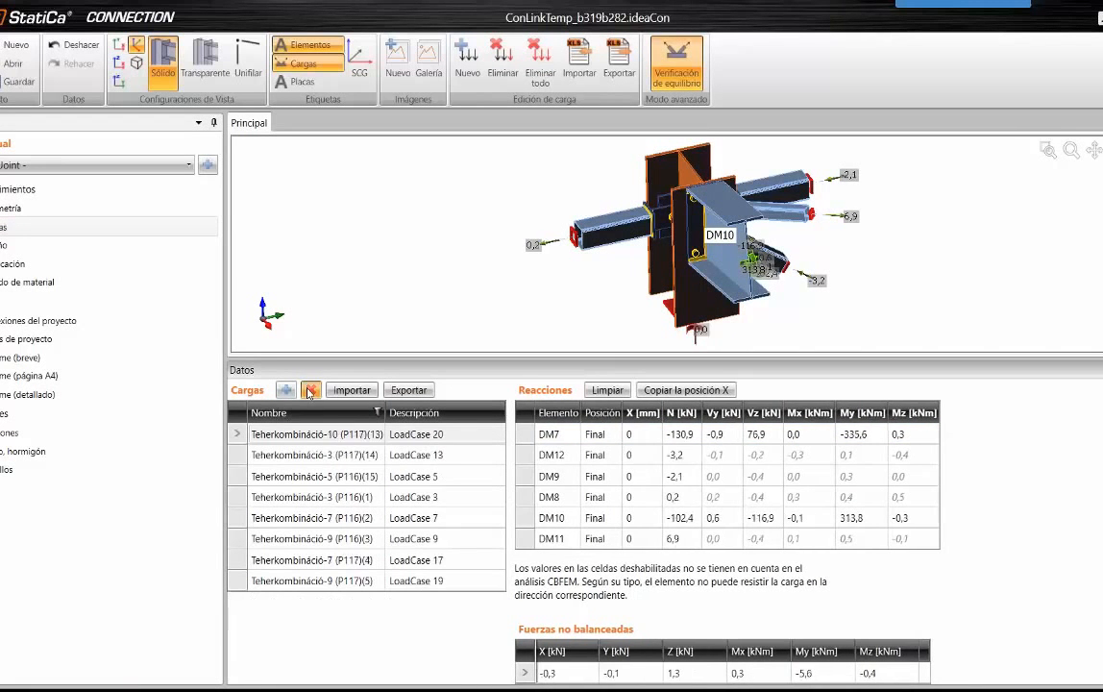
pyautogui.click(310, 391)
pyautogui.click(311, 390)
pyautogui.click(311, 391)
pyautogui.click(310, 390)
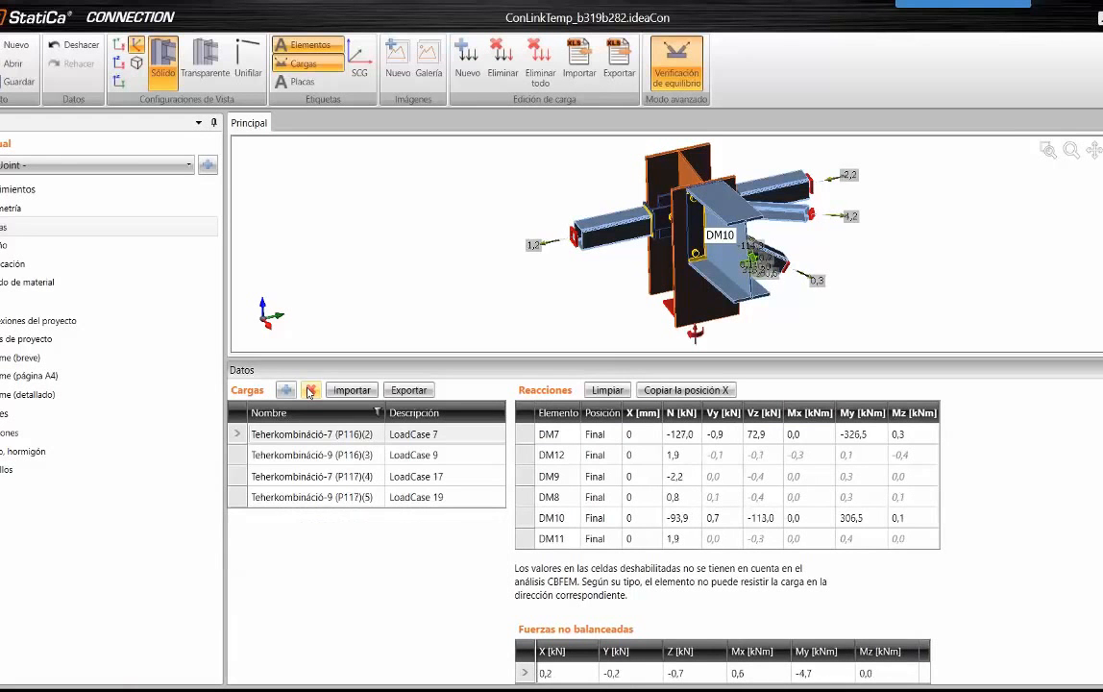
pyautogui.click(311, 390)
pyautogui.click(311, 391)
pyautogui.click(311, 390)
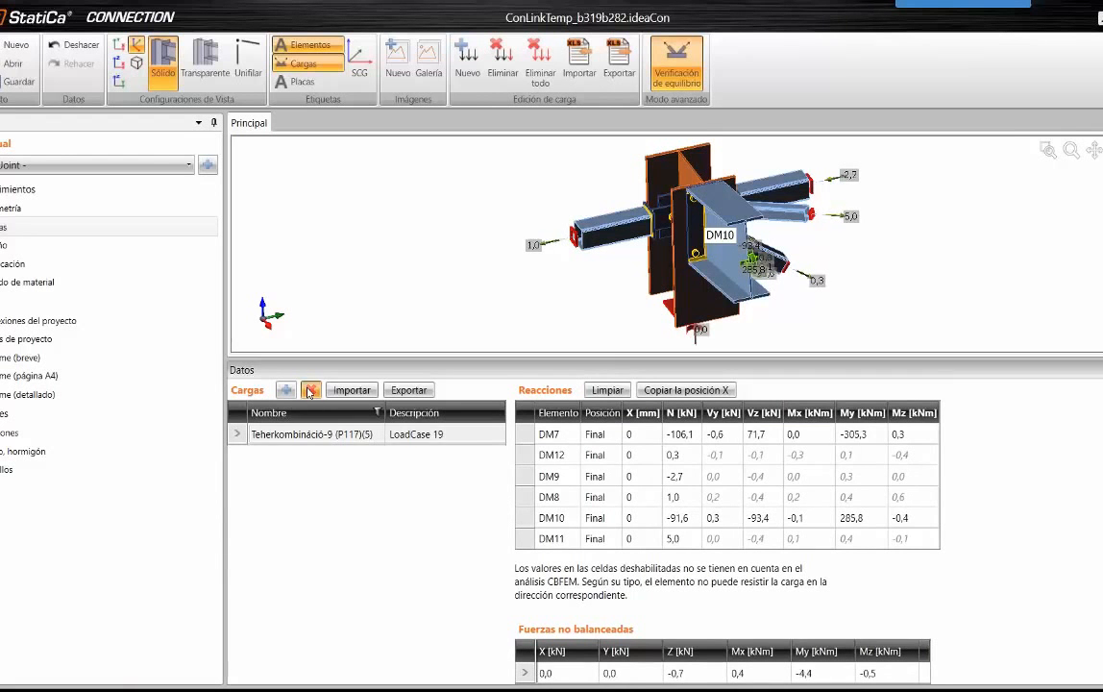
# Set the axial force N to 30 kN for members DM7, DM12, DM9 and DM8 in load case LE1.
pyautogui.click(601, 434)
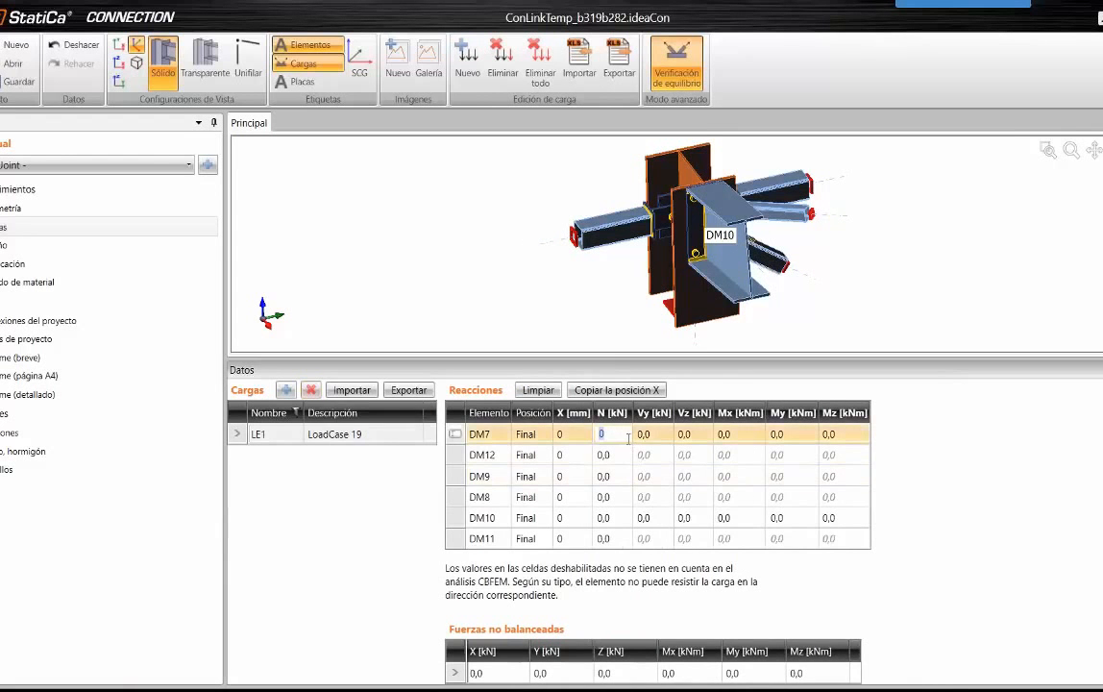
pyautogui.write('30')
pyautogui.press('Return')
pyautogui.write('30')
pyautogui.press('Return')
pyautogui.write('30')
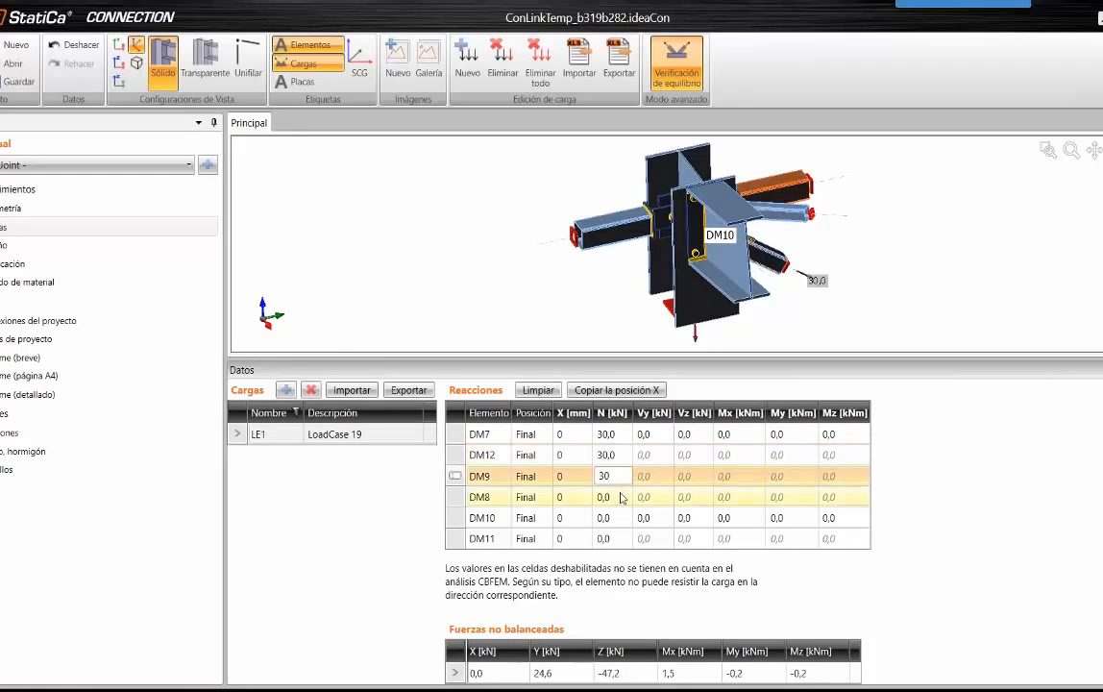
pyautogui.press('Return')
pyautogui.write('30')
# Set the rafter DM10's shear force Vz to -150 kN and its bending moment My to 50 kNm.
pyautogui.click(659, 521)
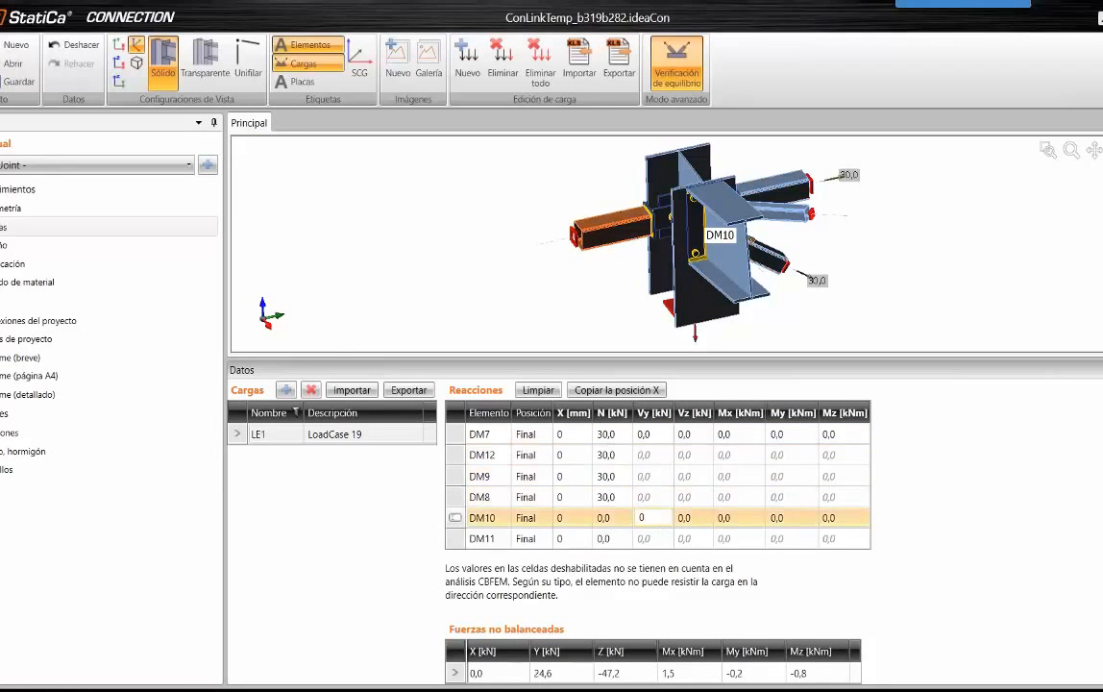
pyautogui.click(694, 518)
pyautogui.write('-15')
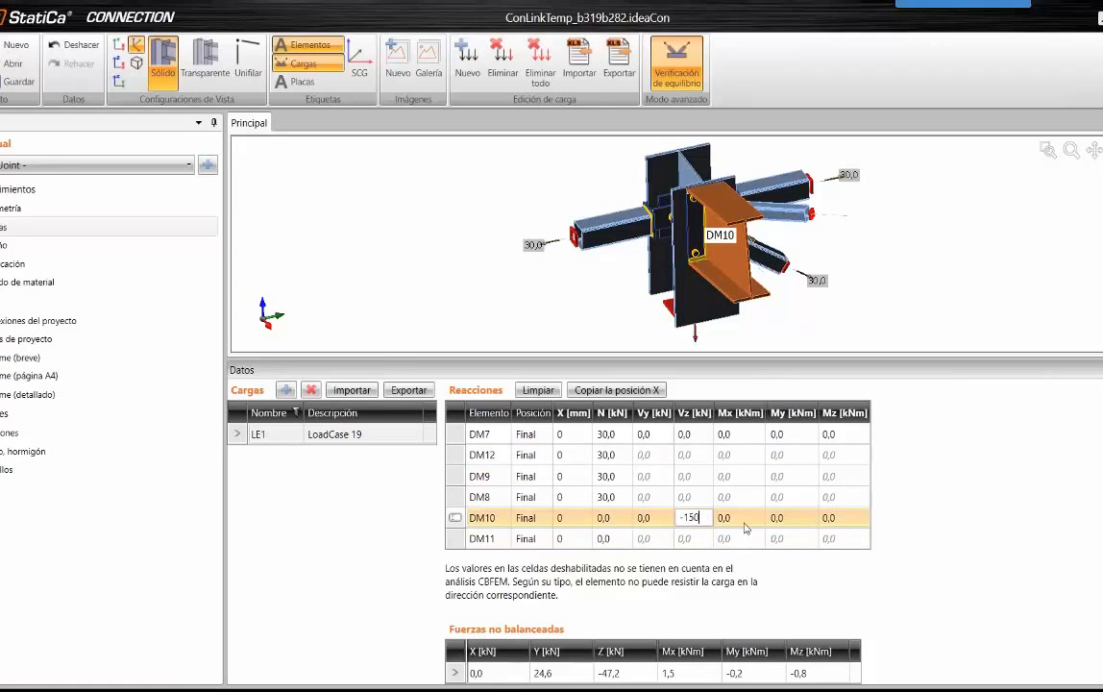
pyautogui.write('0')
pyautogui.click(783, 518)
pyautogui.write('50')
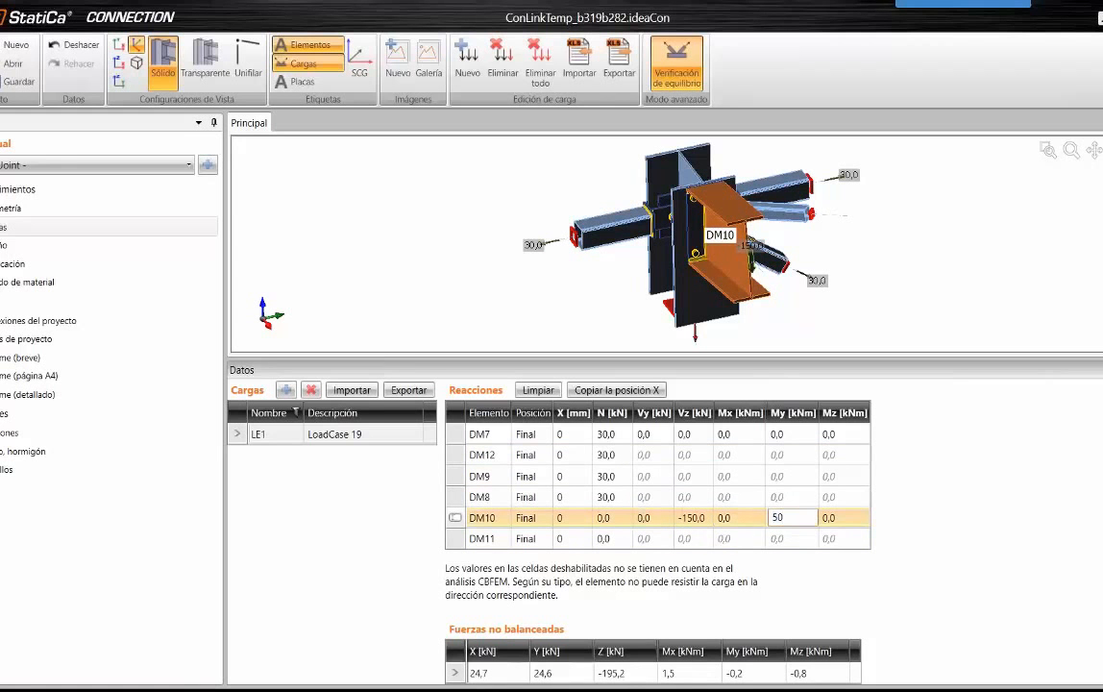
pyautogui.press('Tab')
# Change DM10's shear force Vz to -130 kN and set DM11's axial force N to 30 kN.
pyautogui.click(693, 518)
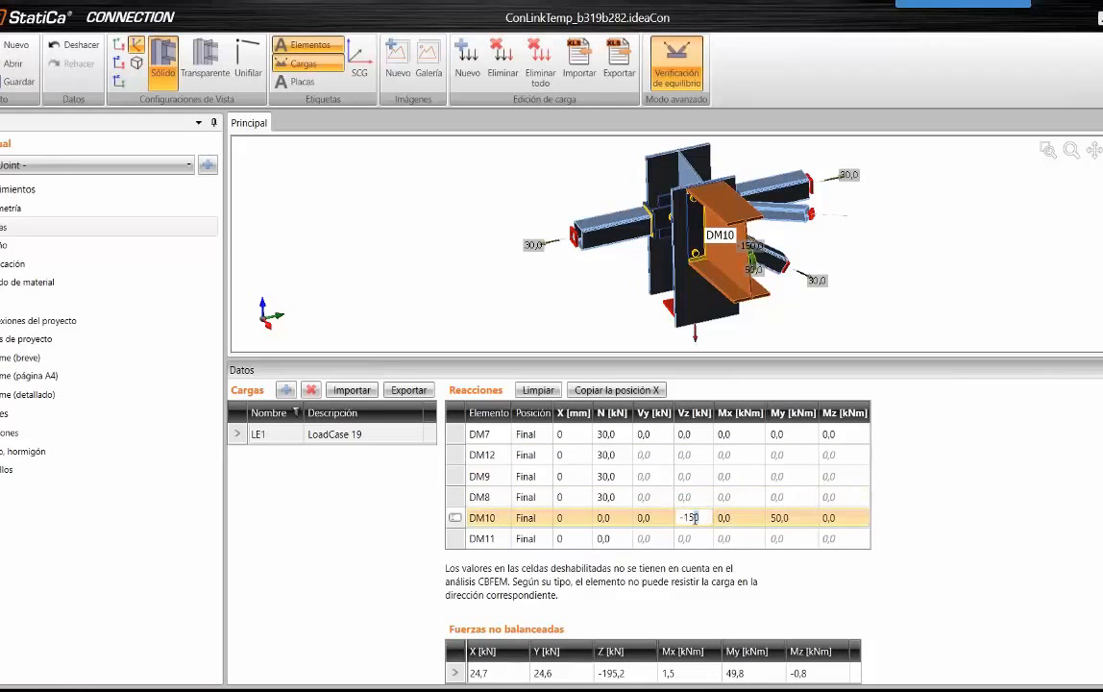
pyautogui.write('30')
pyautogui.click(779, 518)
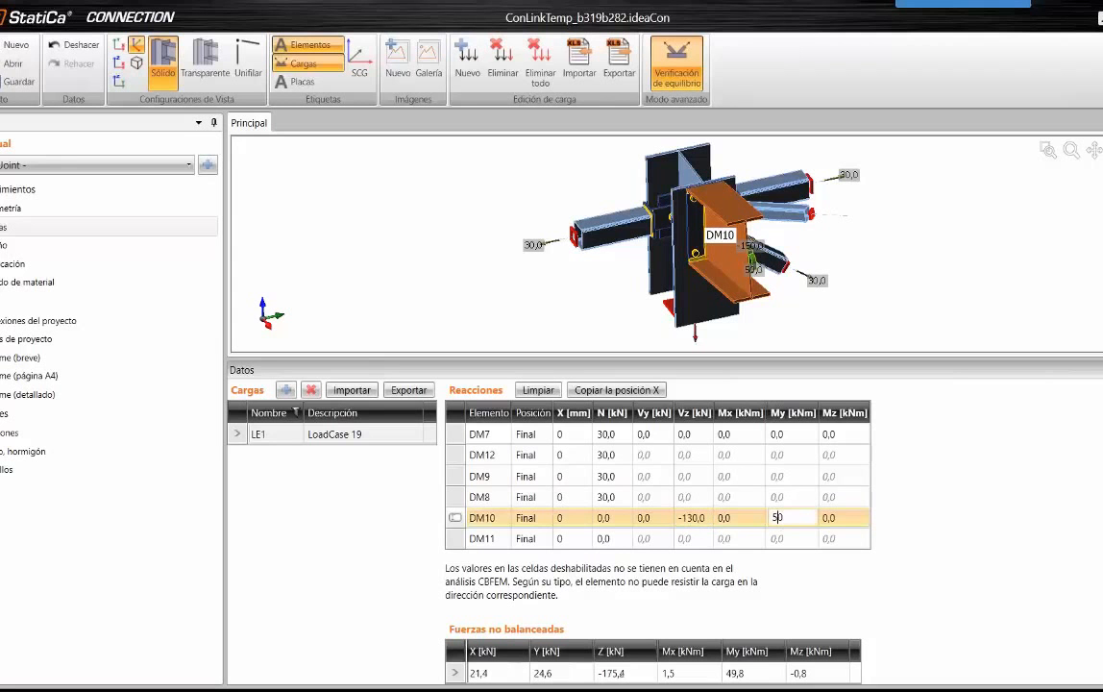
pyautogui.click(602, 538)
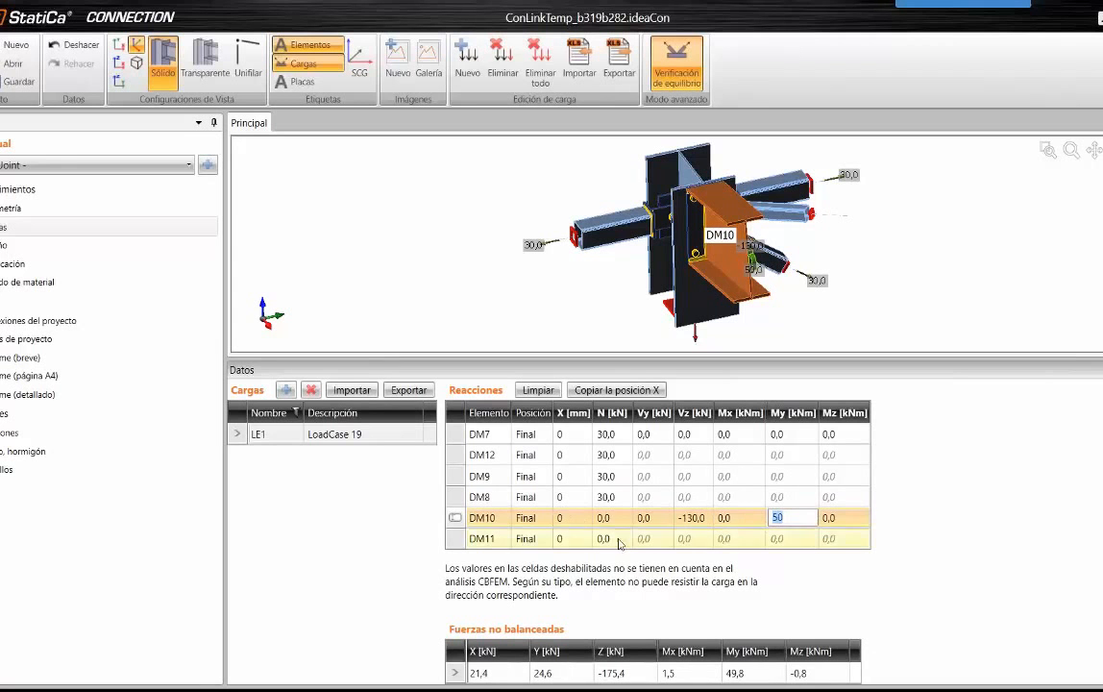
pyautogui.click(620, 518)
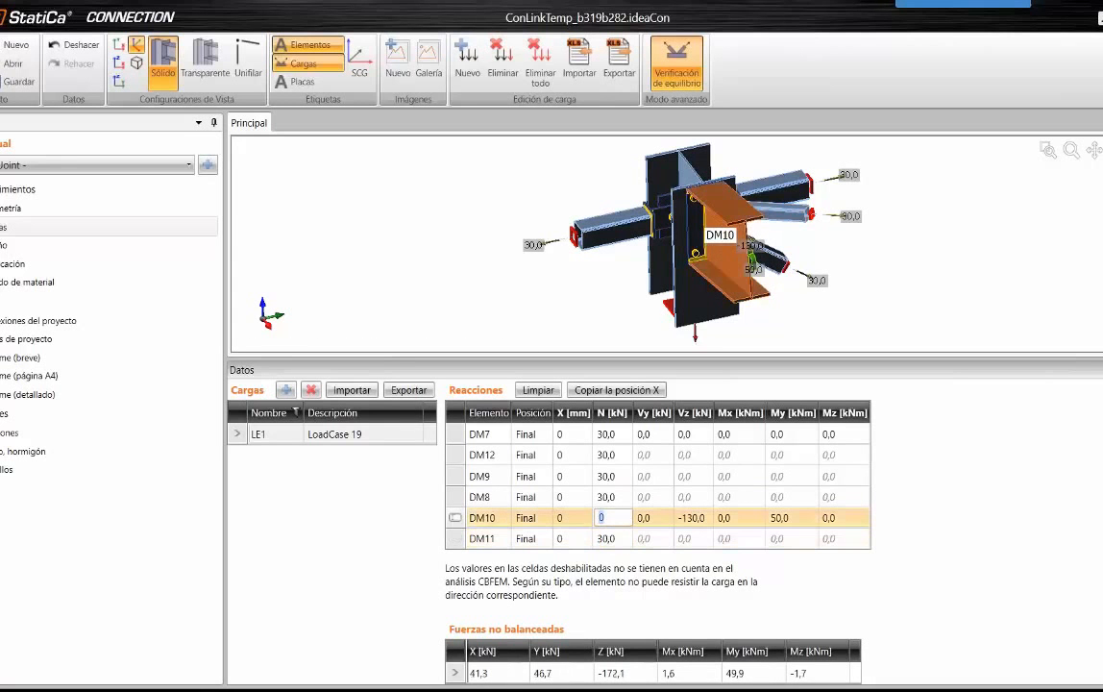
# Enlarge the load model view, then run the CBFEM calculation of the joint from its design.
pyautogui.scroll(3, 715, 262)
pyautogui.moveTo(715, 262); pyautogui.dragTo(732, 277, button='middle')
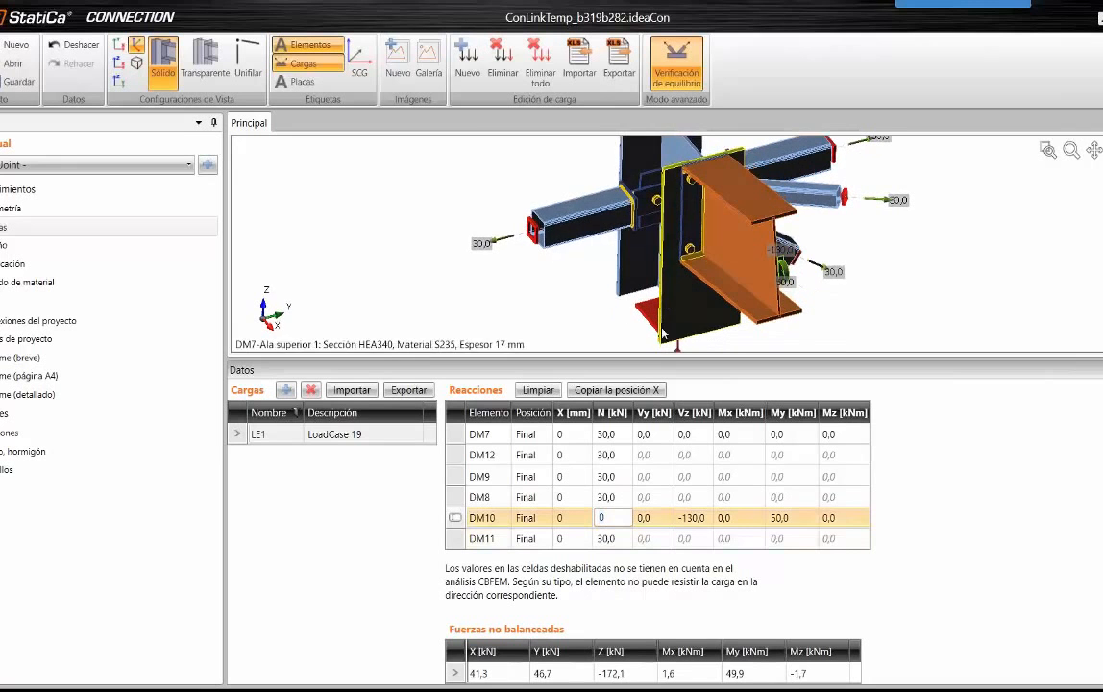
pyautogui.moveTo(650, 361); pyautogui.dragTo(650, 493)
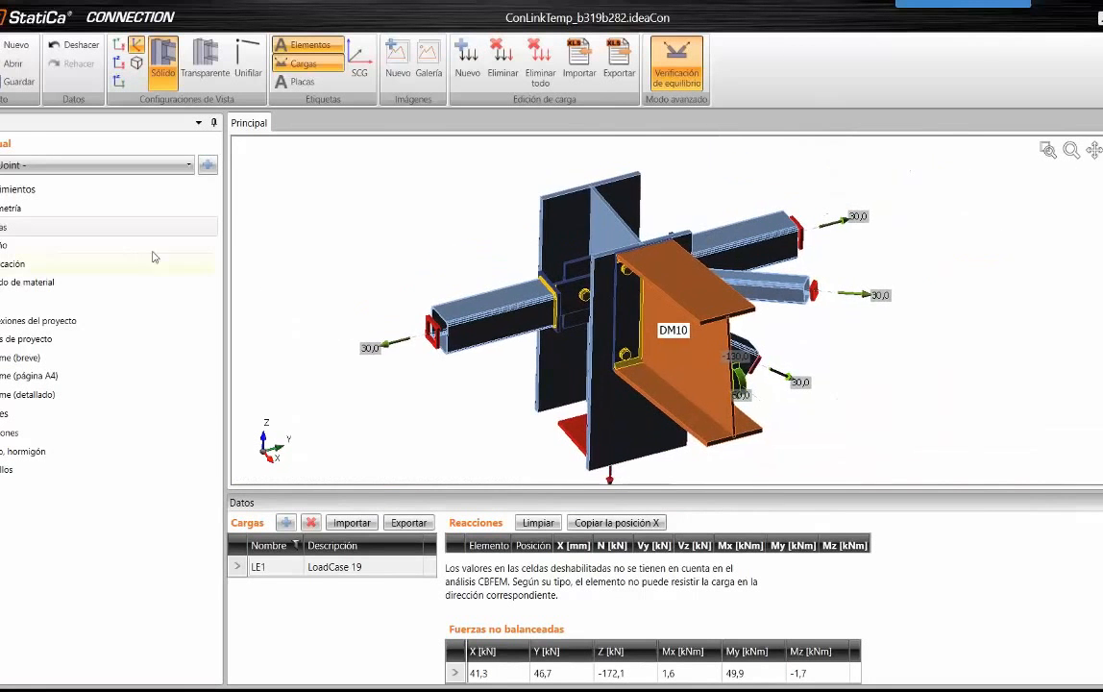
pyautogui.click(72, 245)
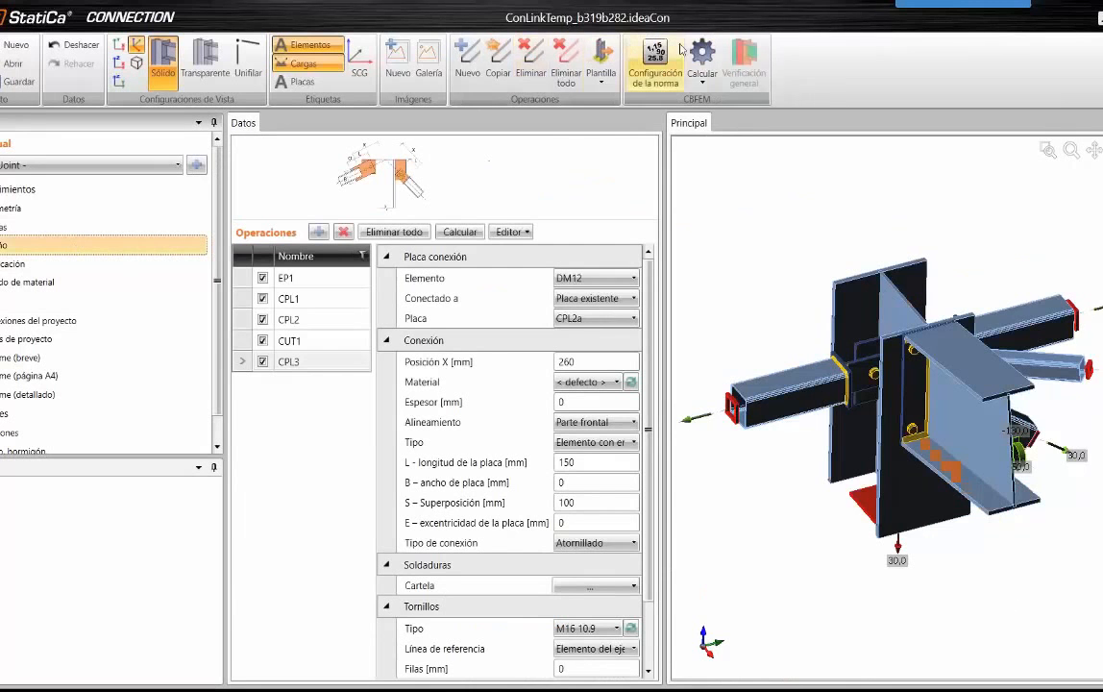
pyautogui.click(702, 58)
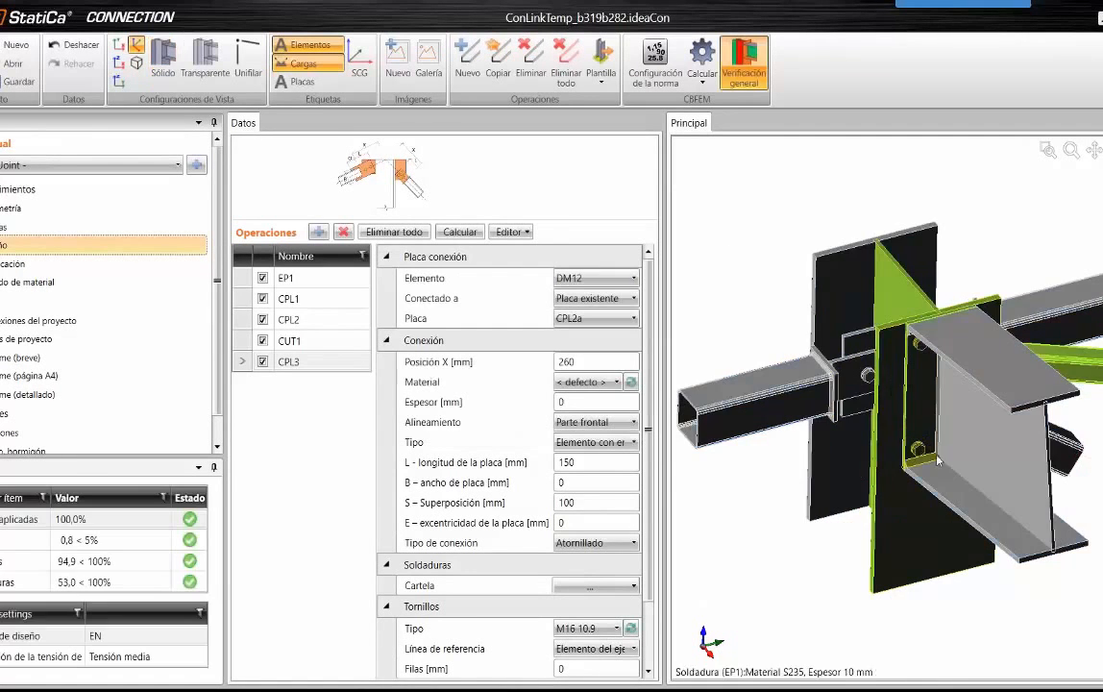
pyautogui.moveTo(876, 283); pyautogui.dragTo(1033, 289, button='middle')
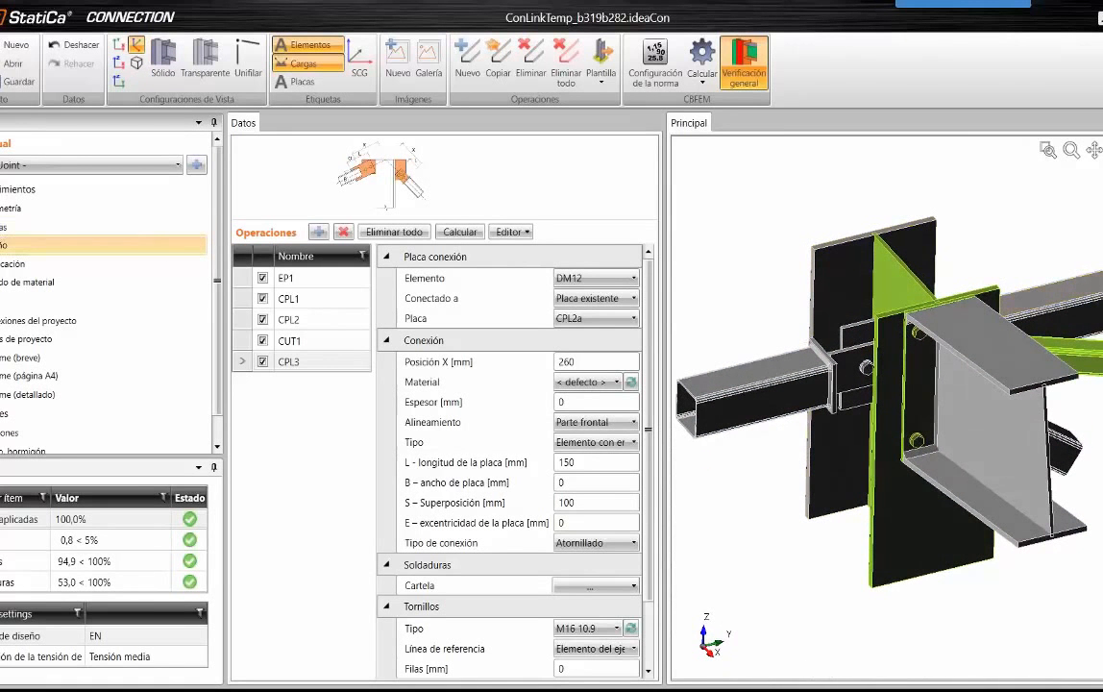
# Open the joint's check results and display the equivalent stress on the 3D model.
pyautogui.click(12, 264)
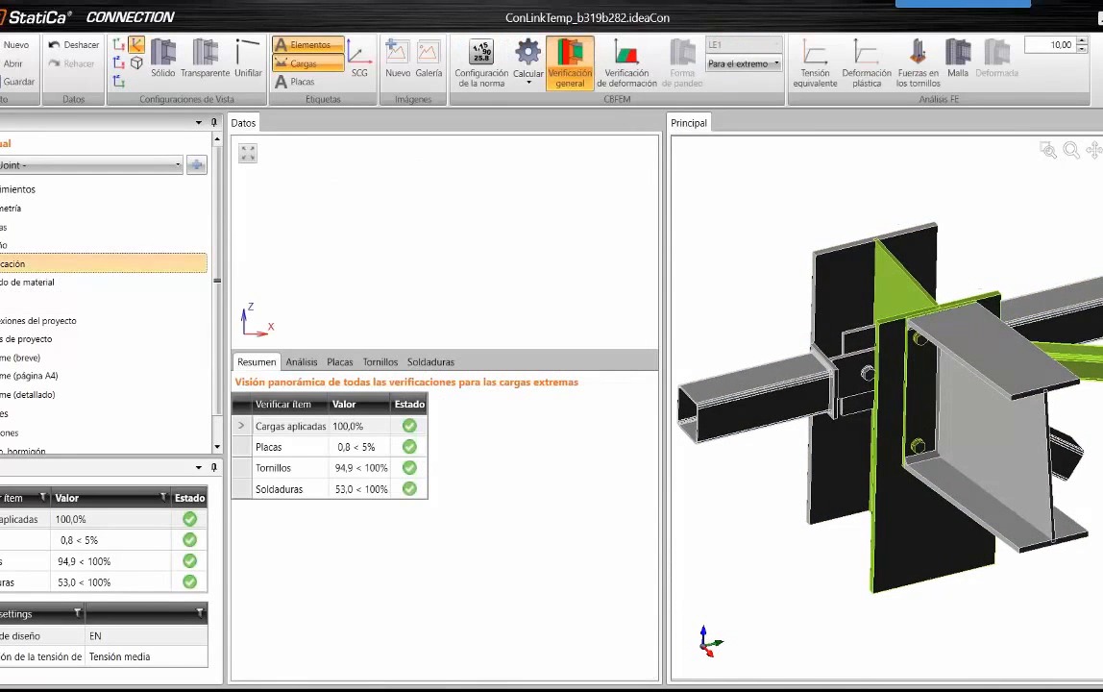
pyautogui.click(815, 62)
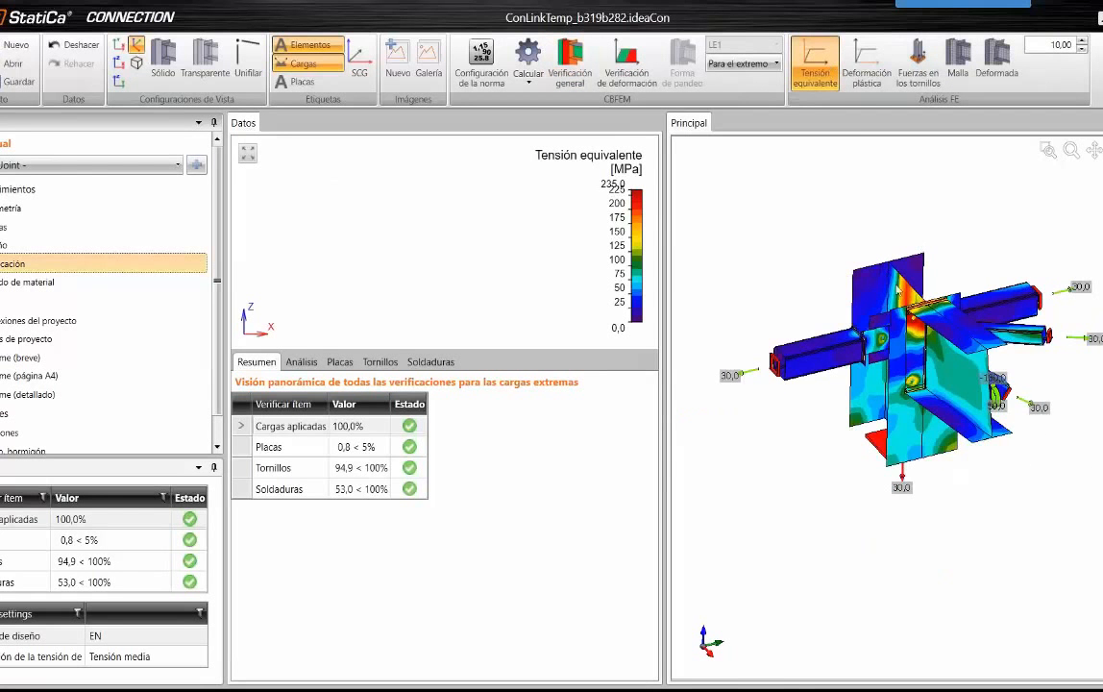
pyautogui.scroll(5, 886, 338)
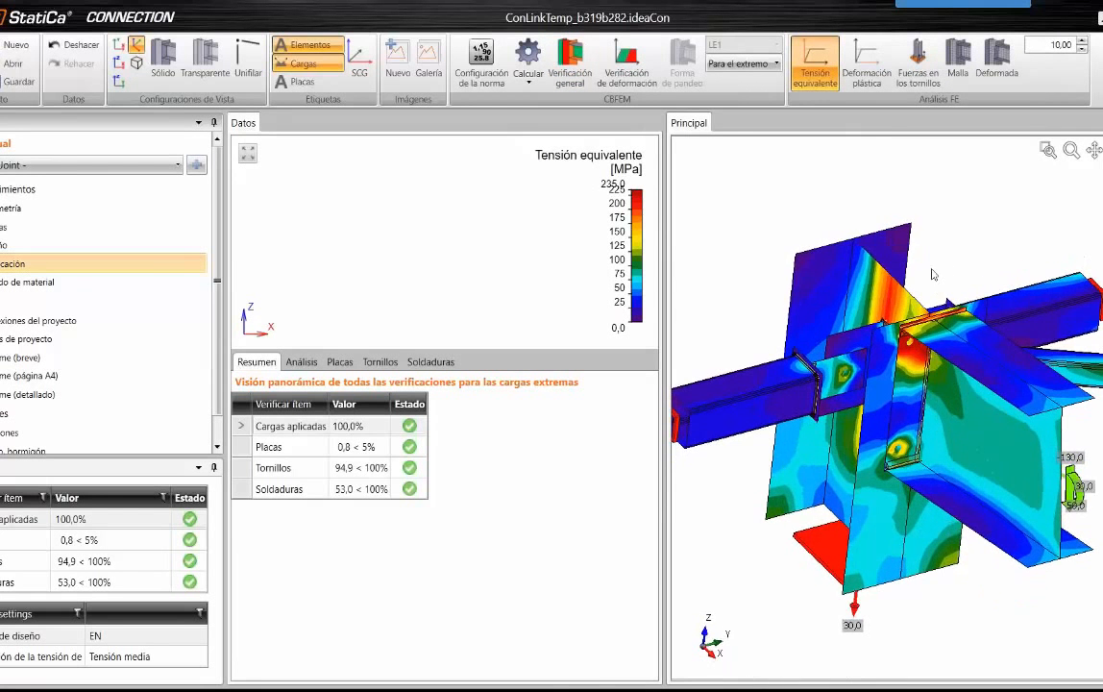
pyautogui.moveTo(925, 267); pyautogui.dragTo(930, 267, button='middle')
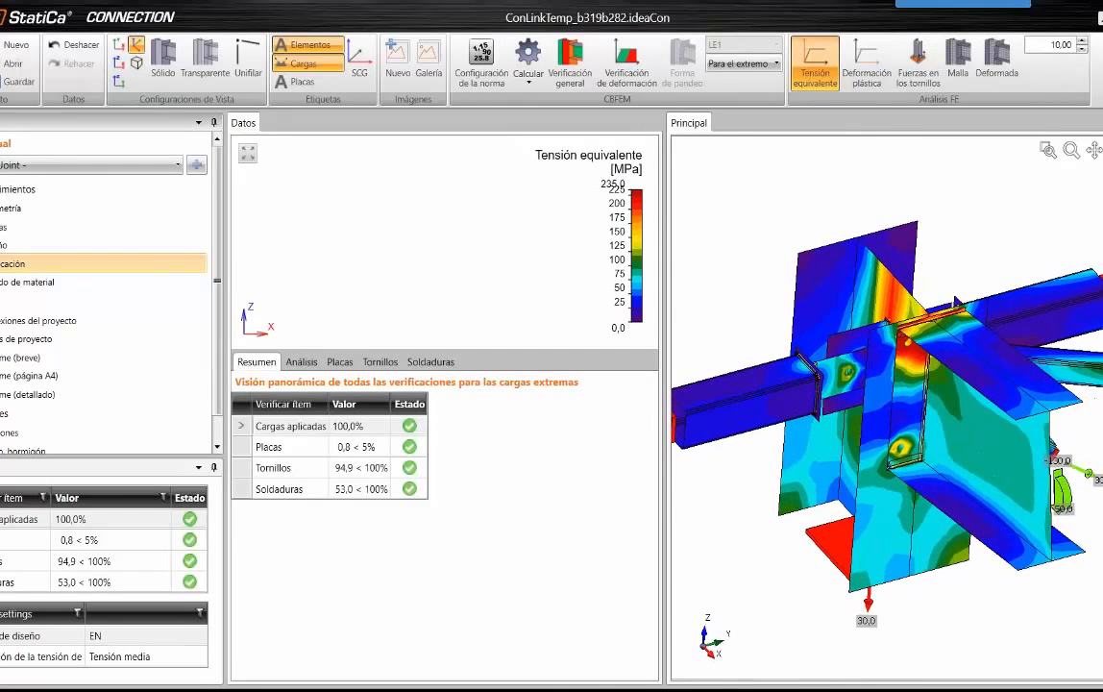
# Add the finite element mesh and the bolt forces to the equivalent stress plot.
pyautogui.click(954, 67)
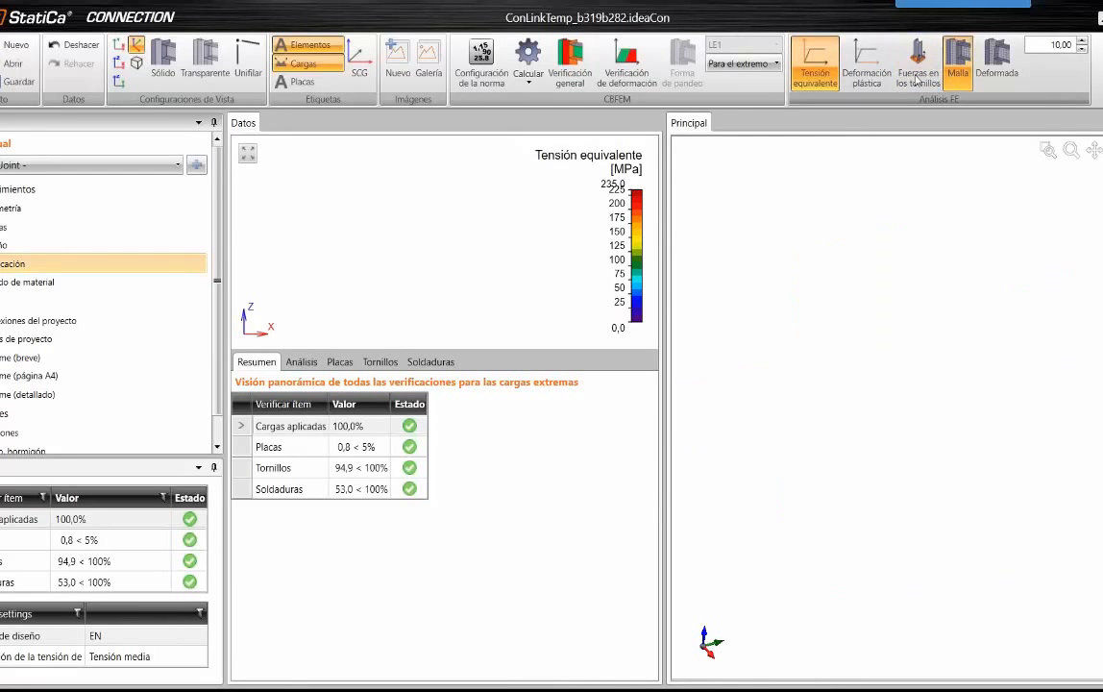
pyautogui.click(918, 77)
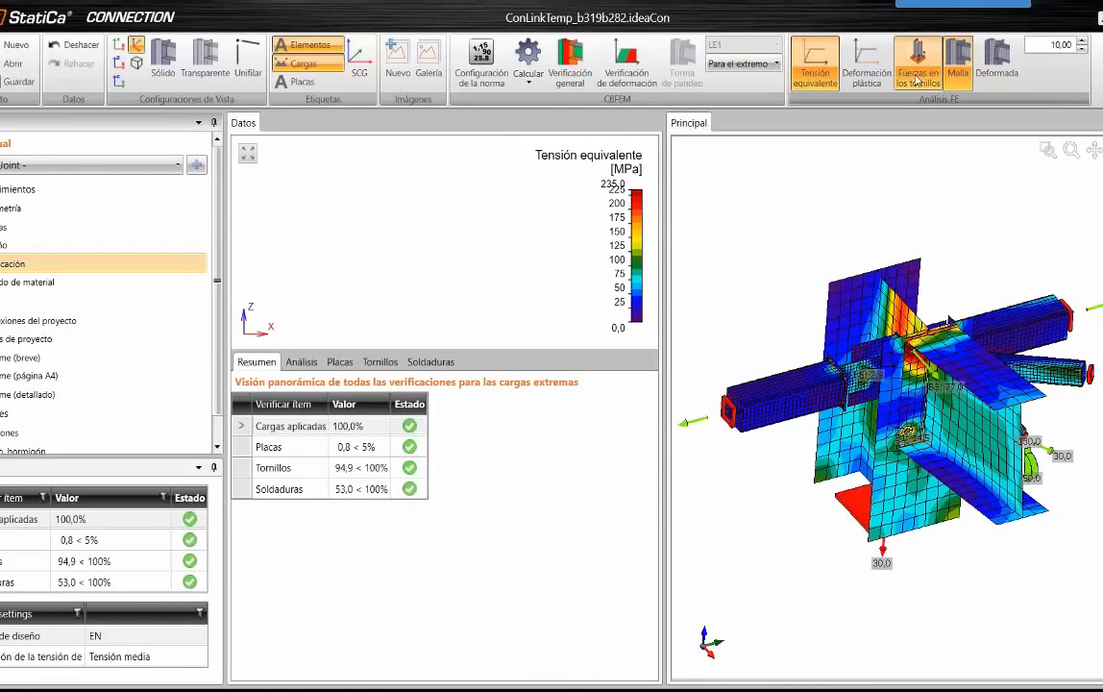
pyautogui.scroll(6, 991, 450)
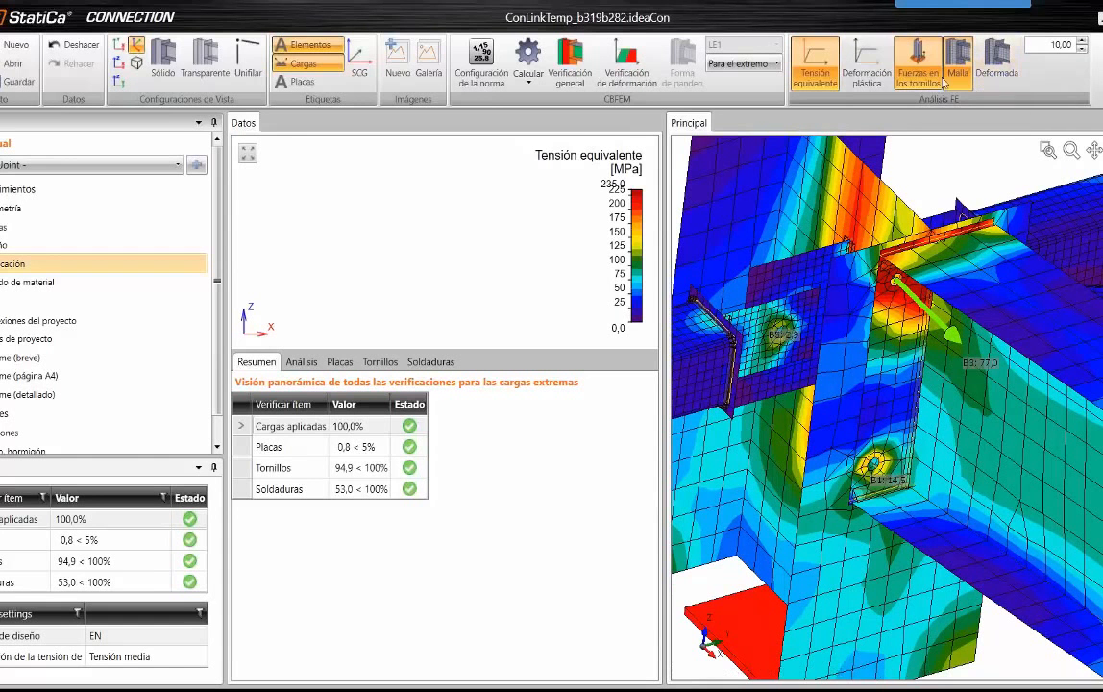
# Display the plastic strain on the joint and examine the end plate around the bolts.
pyautogui.click(868, 74)
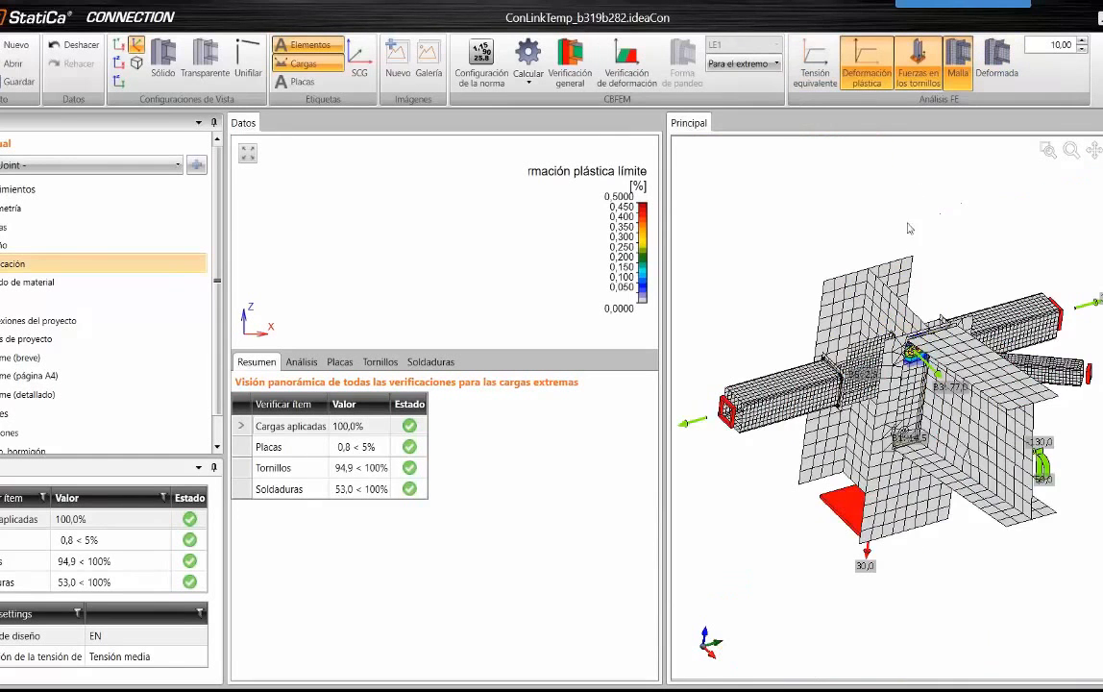
pyautogui.scroll(3, 921, 373)
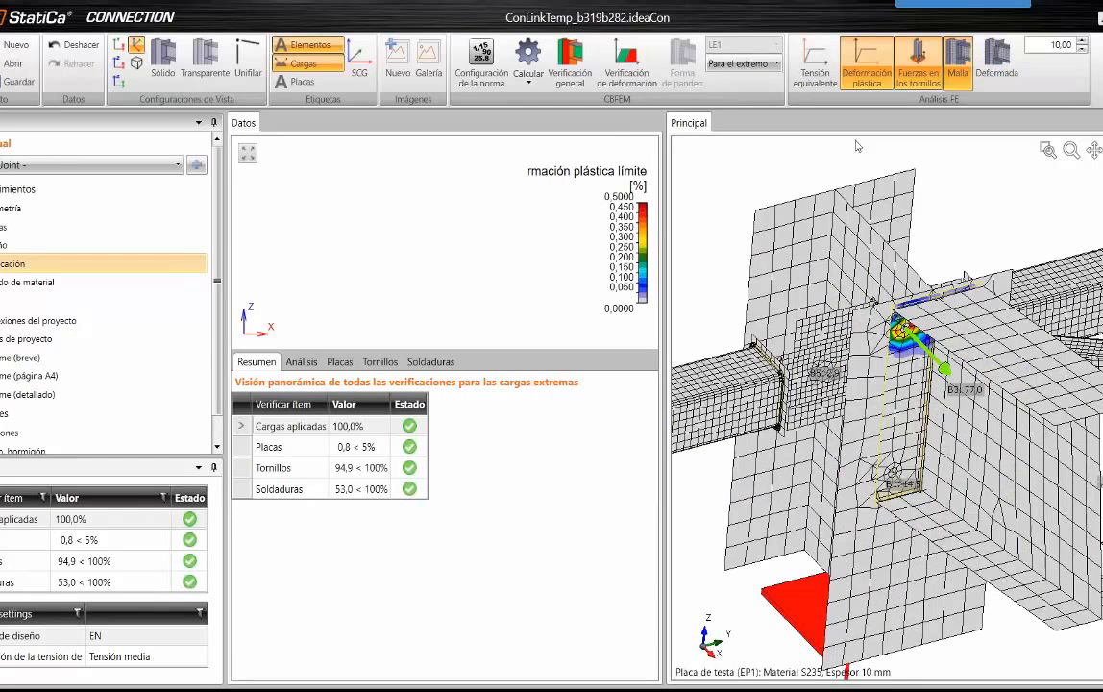
pyautogui.scroll(-2, 885, 183)
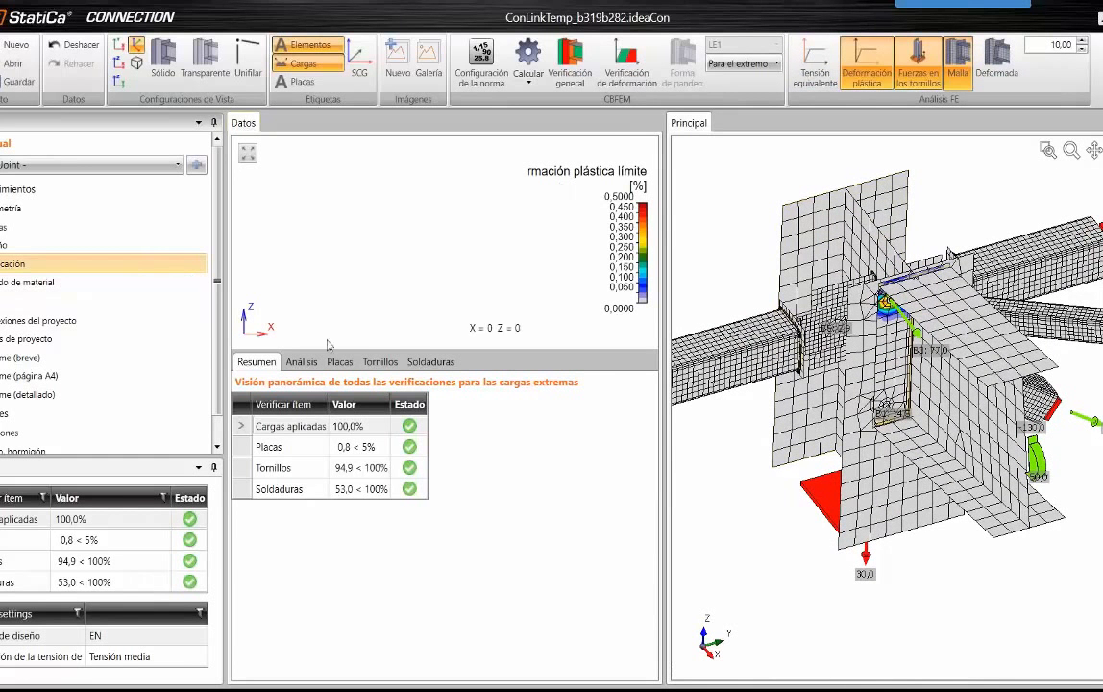
# Review the bolt check results, then the plate checks with the plastic strain of plate DM7-bfl 1.
pyautogui.click(378, 362)
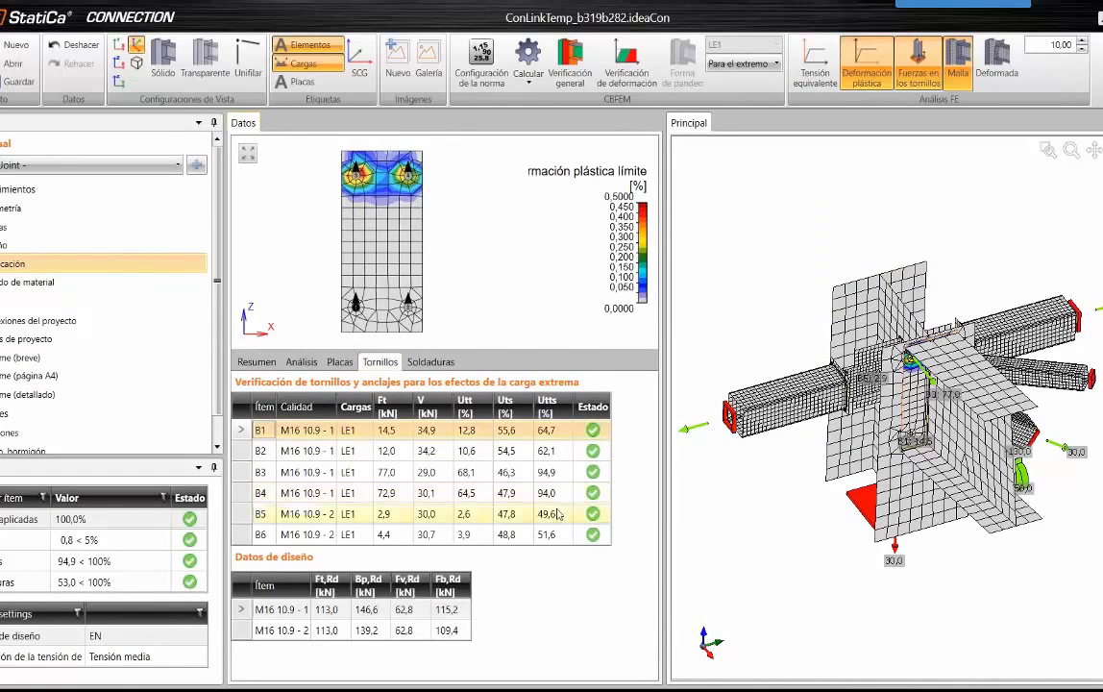
pyautogui.click(342, 362)
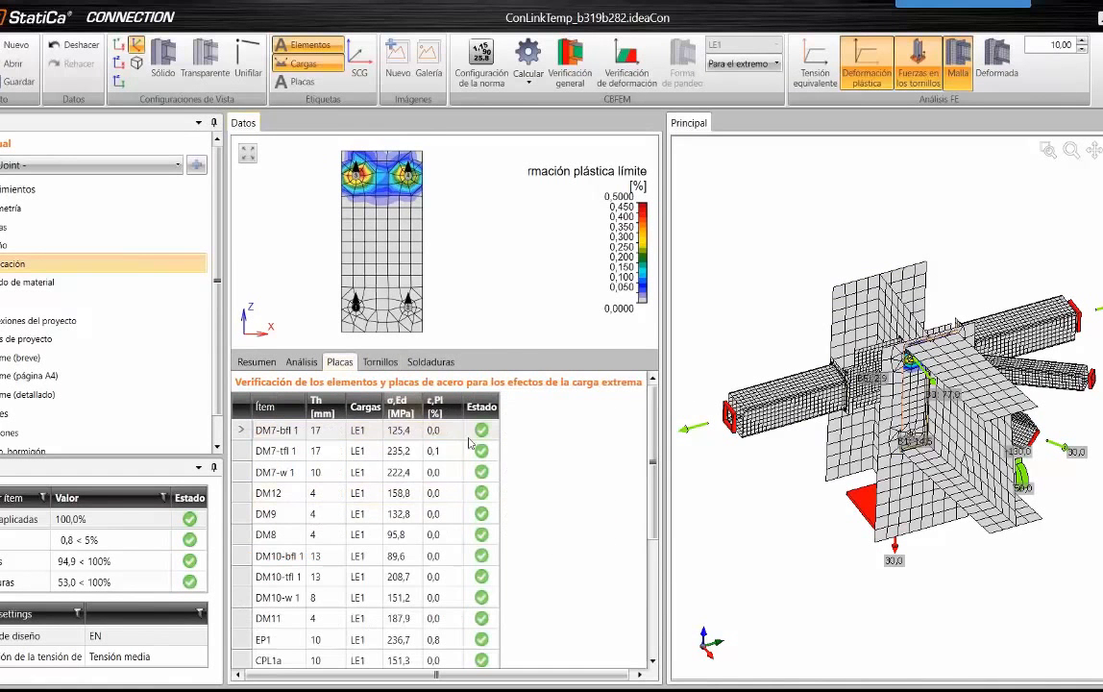
pyautogui.click(358, 430)
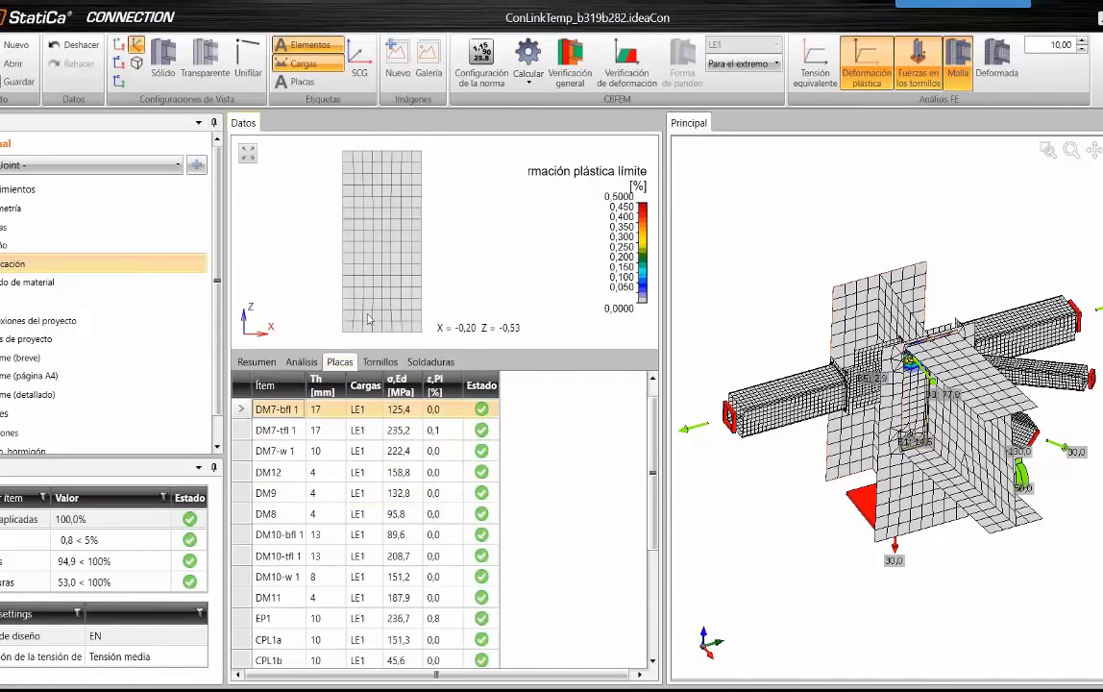
# Switch back to equivalent stress and inspect the plate results of DM7-w 1 and DM9.
pyautogui.click(815, 65)
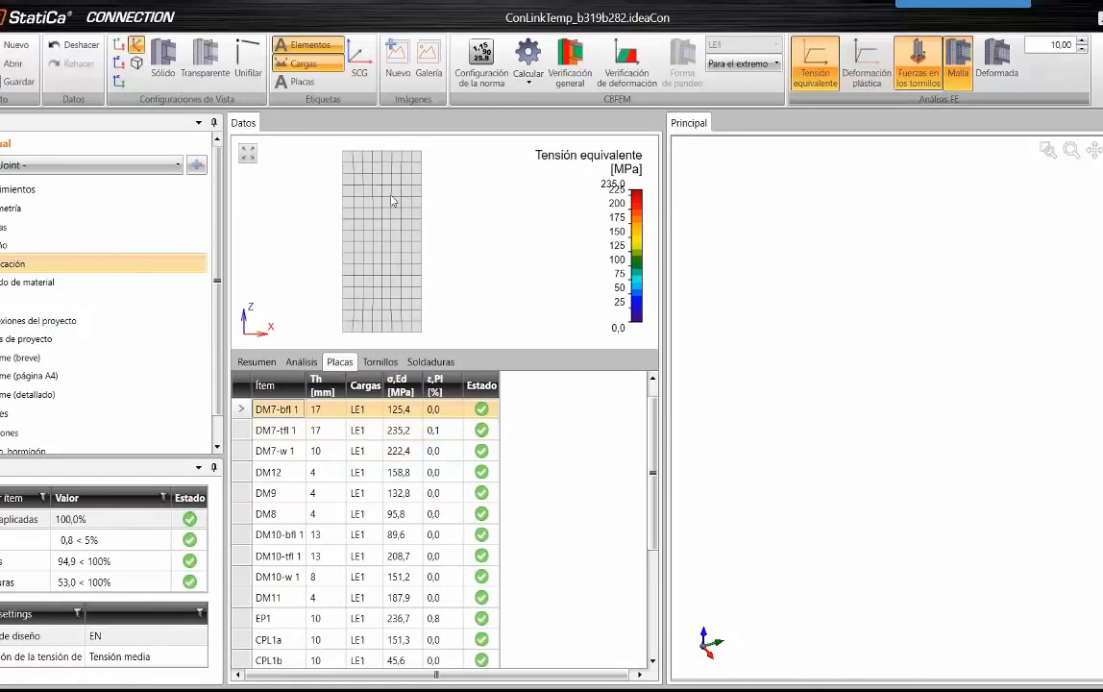
pyautogui.click(289, 451)
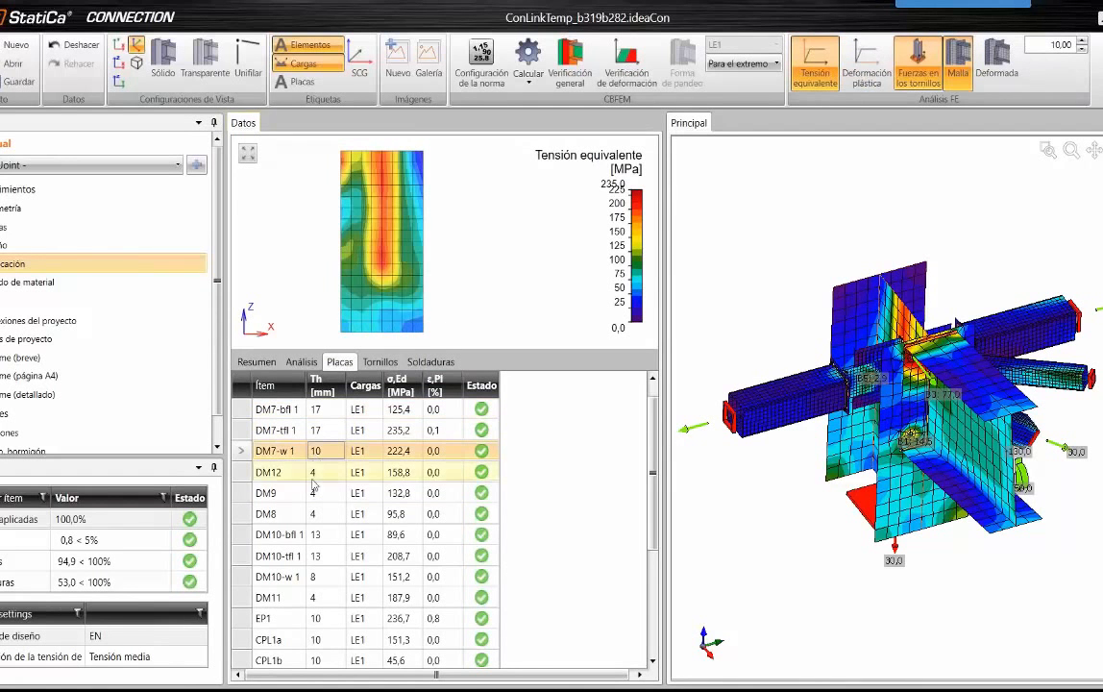
pyautogui.click(313, 497)
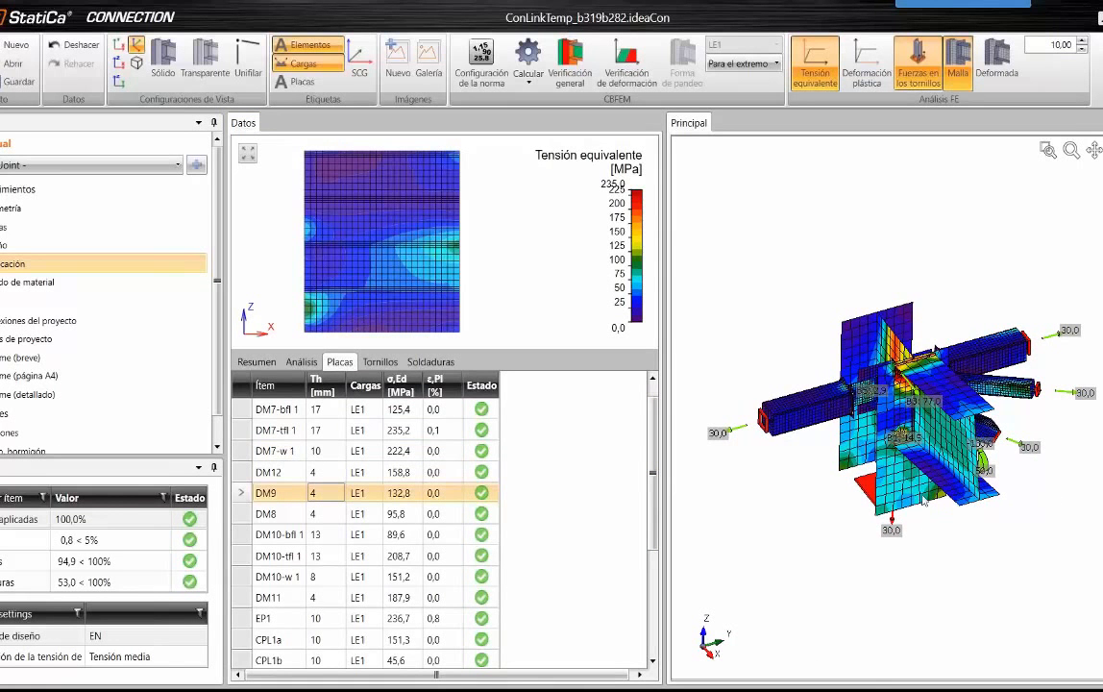
pyautogui.scroll(2, 931, 429)
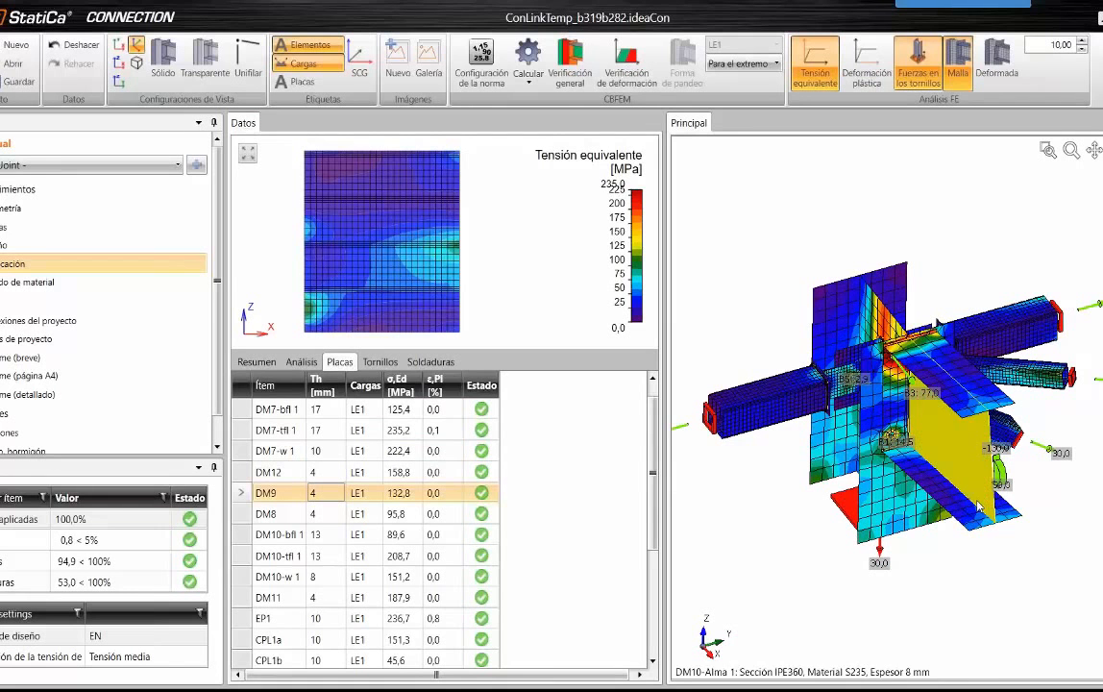
pyautogui.moveTo(510, 691)
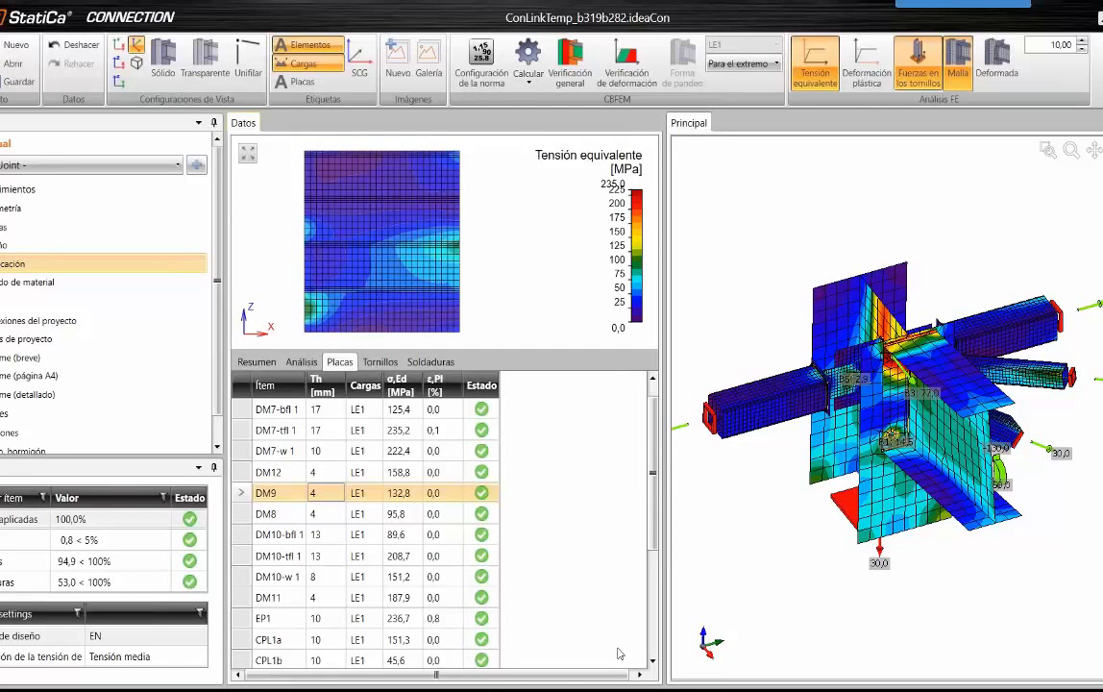
pyautogui.moveTo(510, 690)
pyautogui.click(1056, 12)
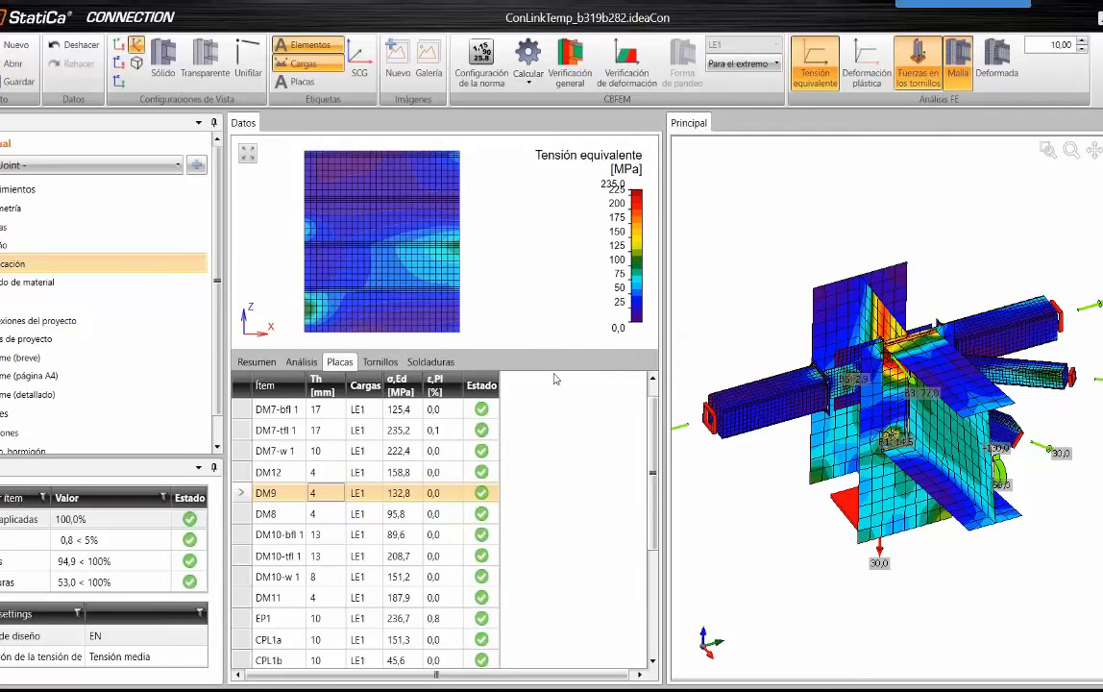